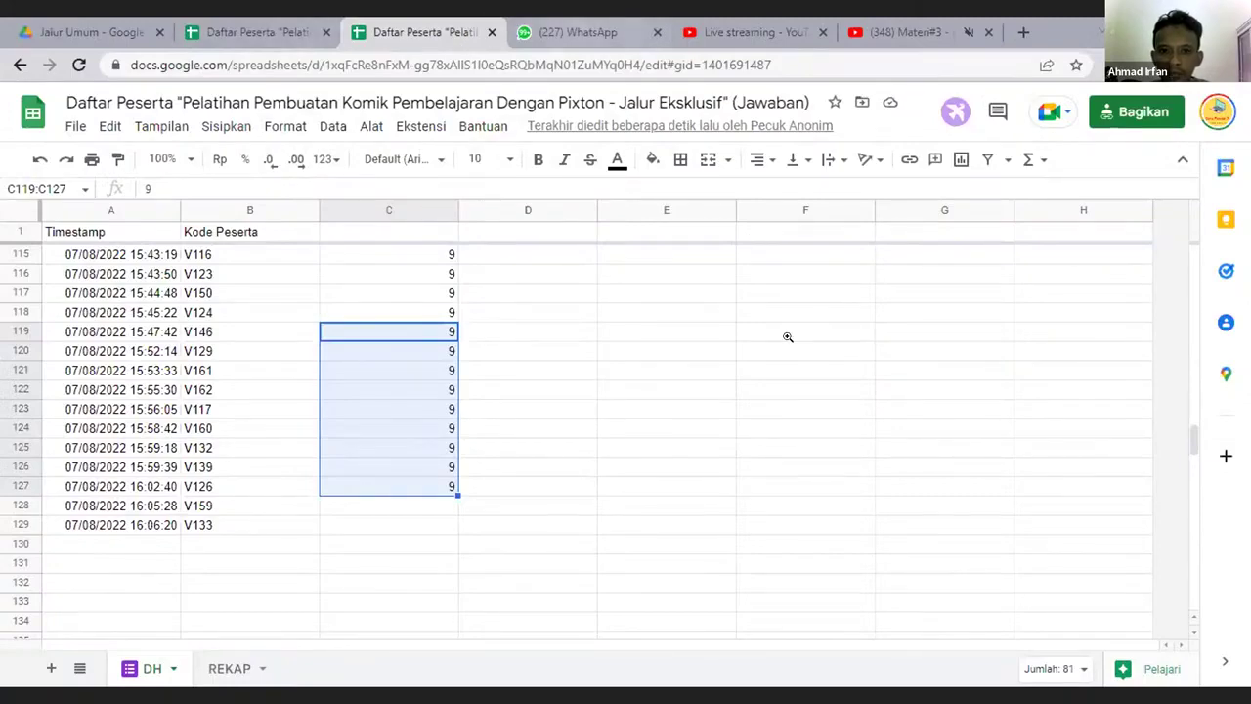
pyautogui.hotkey('ctrl', 'Tab')
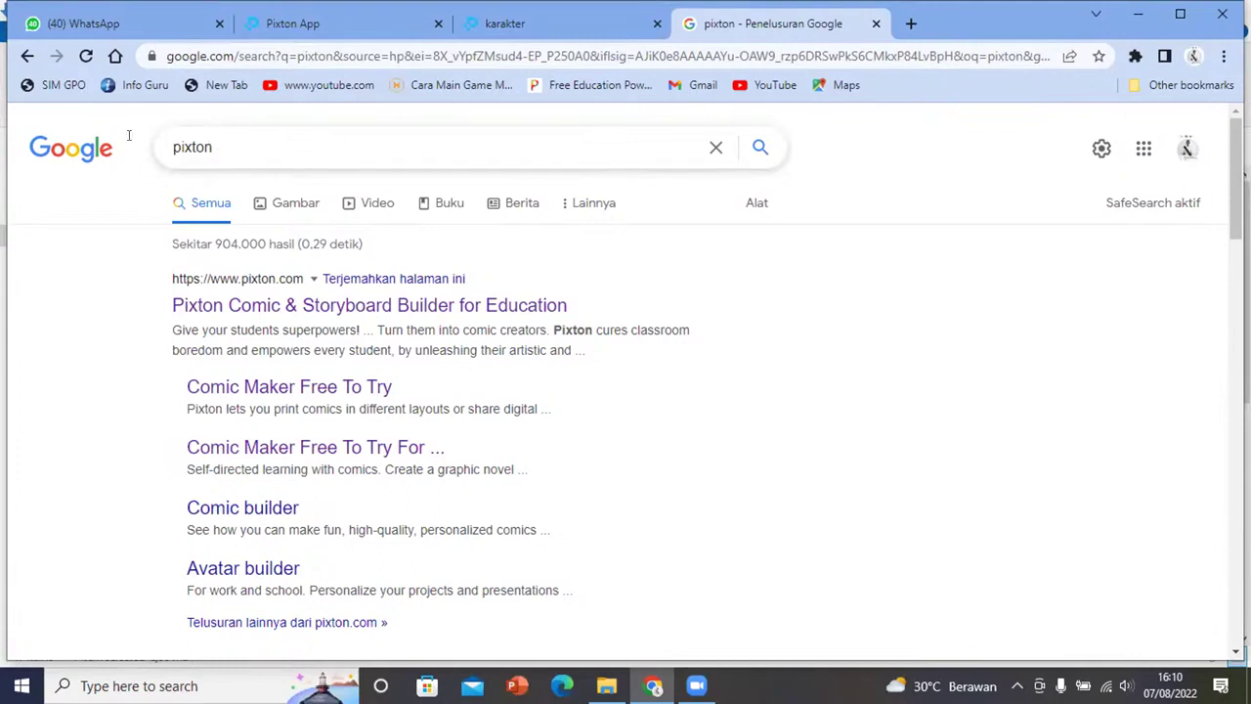
# Search Google for "pixton" and open the Pixton Comic & Storyboard Builder for Education website
pyautogui.click(230, 147)
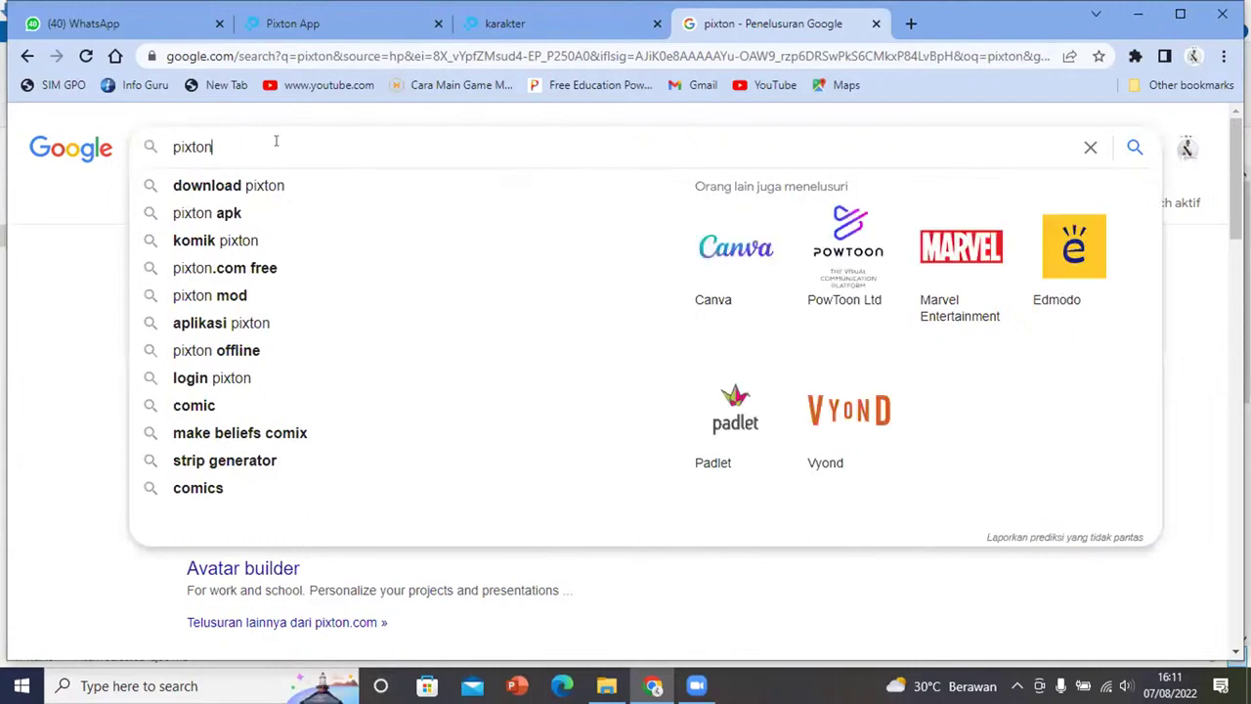
pyautogui.press('Return')
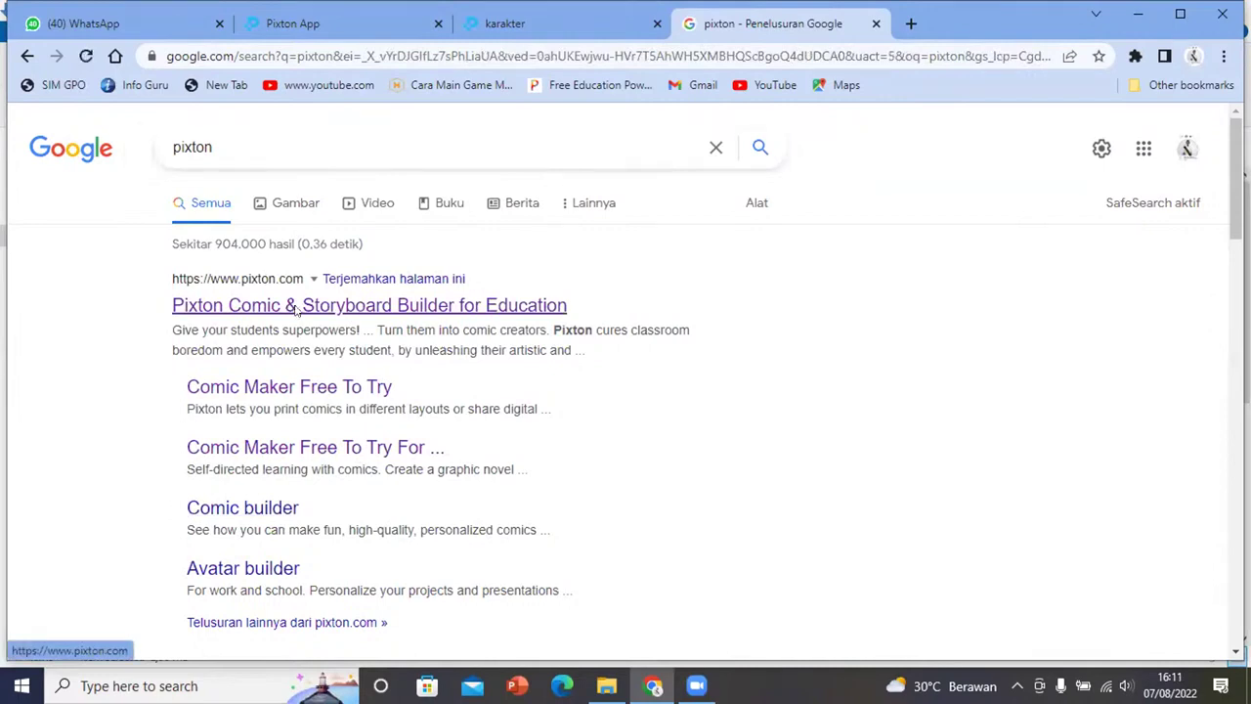
pyautogui.click(374, 307)
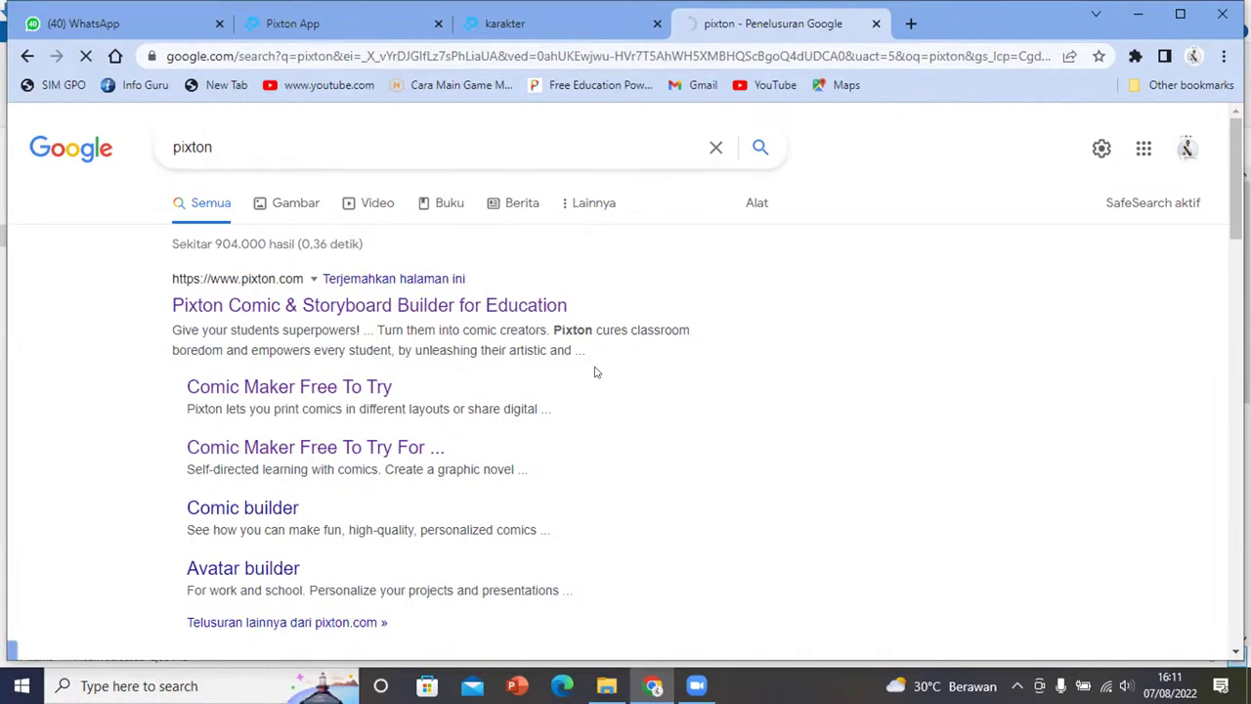
pyautogui.click(545, 304)
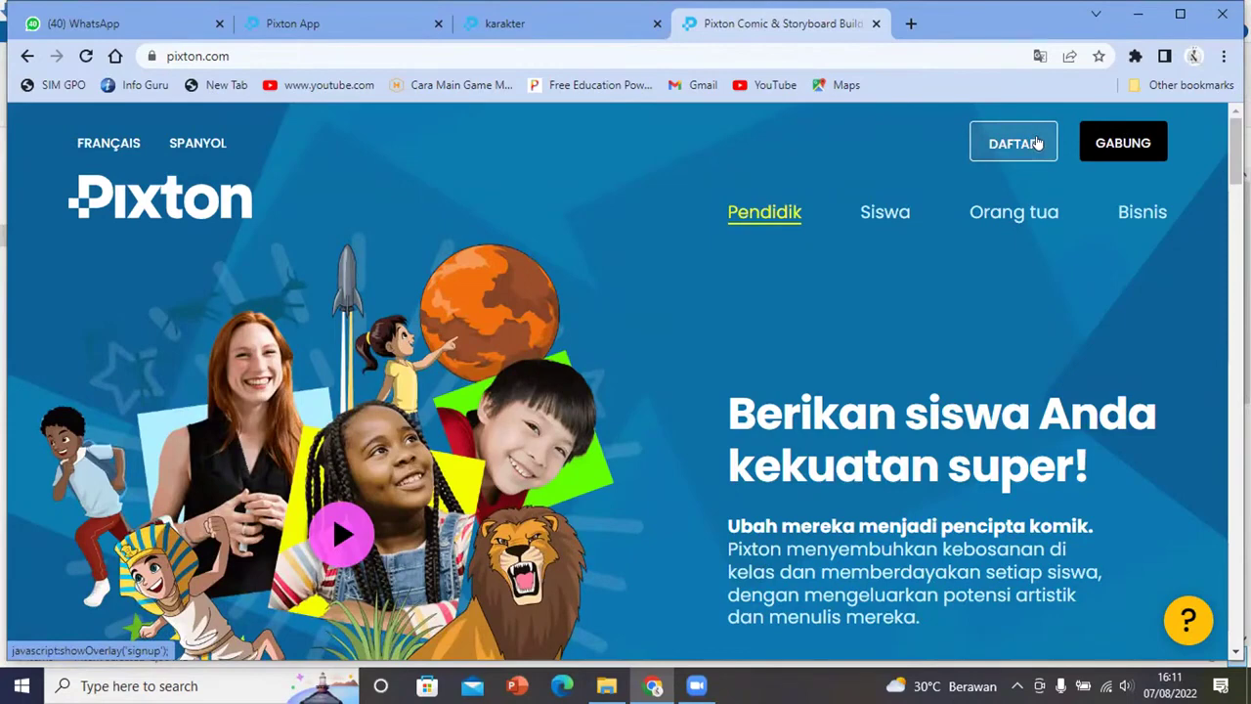
# Enter the Pixton educator account and look over the tool cards on the dashboard
pyautogui.click(1122, 142)
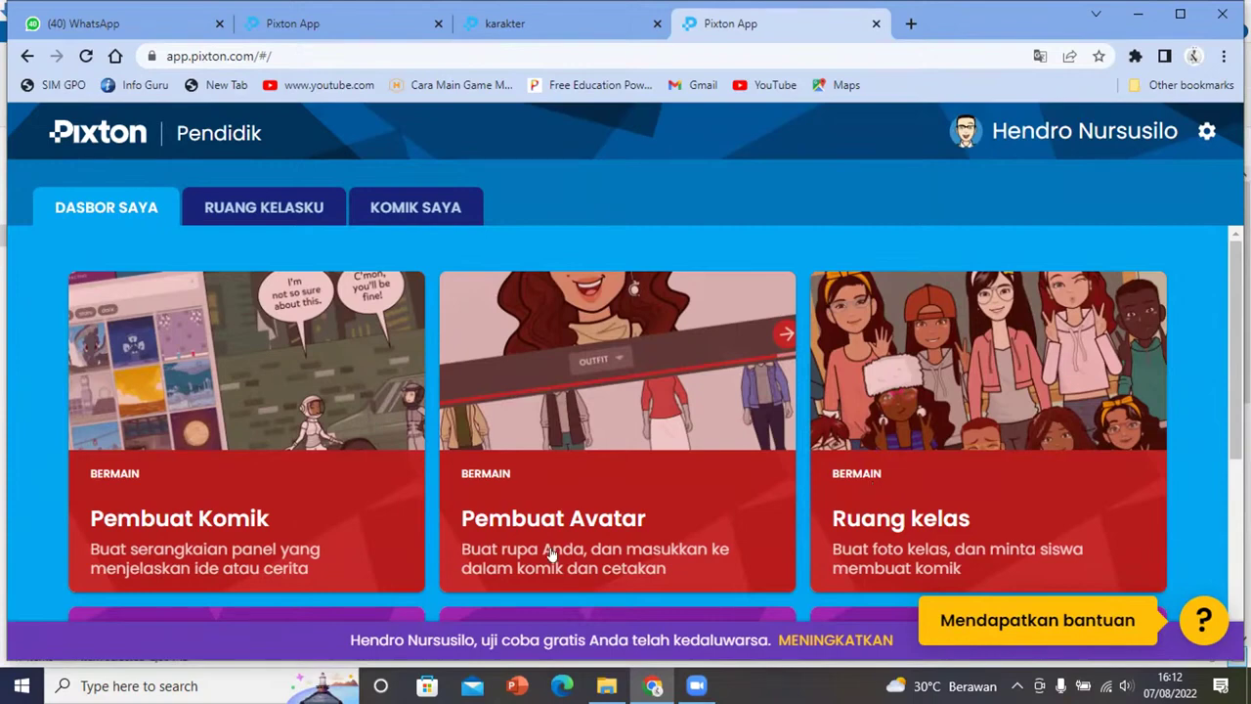
pyautogui.scroll(-3, 551, 555)
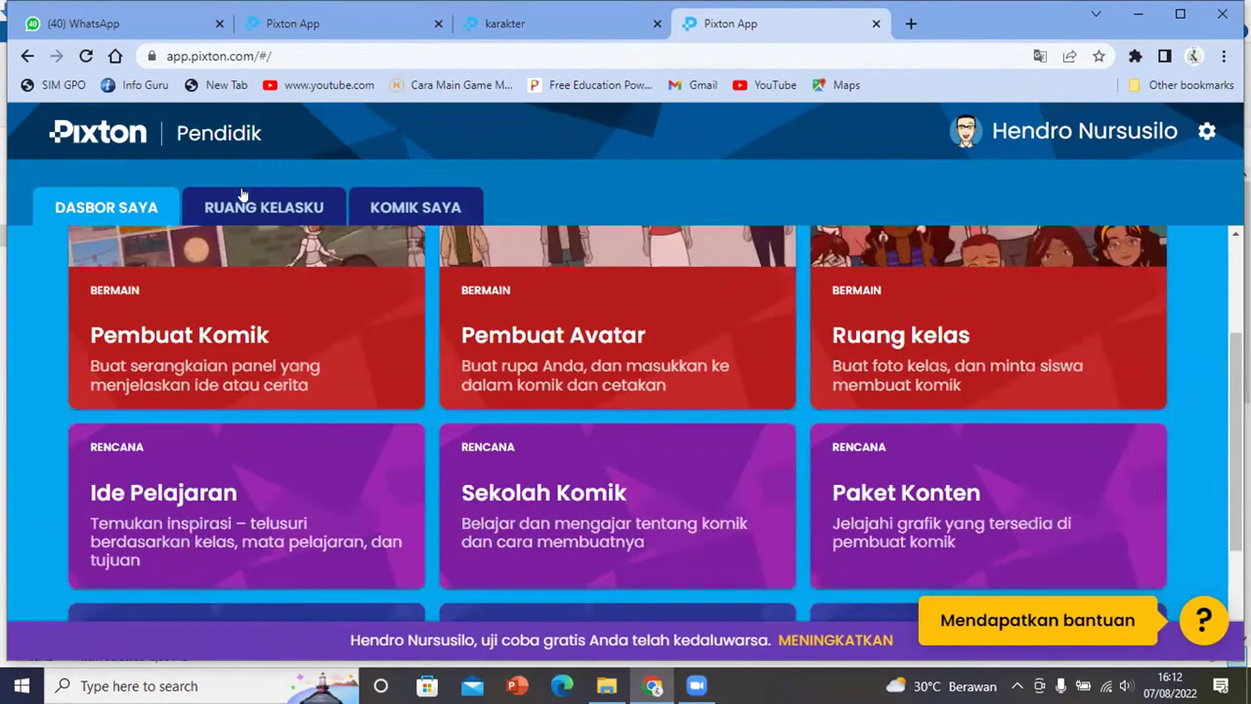
pyautogui.scroll(1, 272, 207)
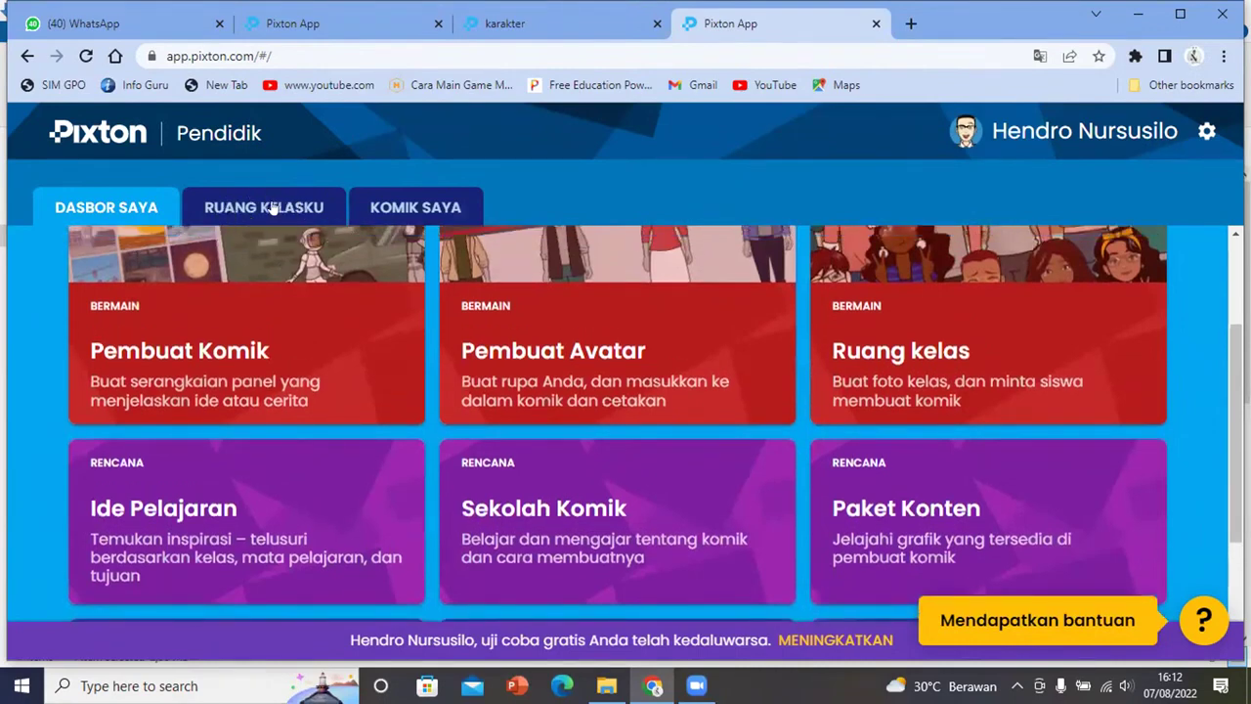
pyautogui.scroll(2, 273, 207)
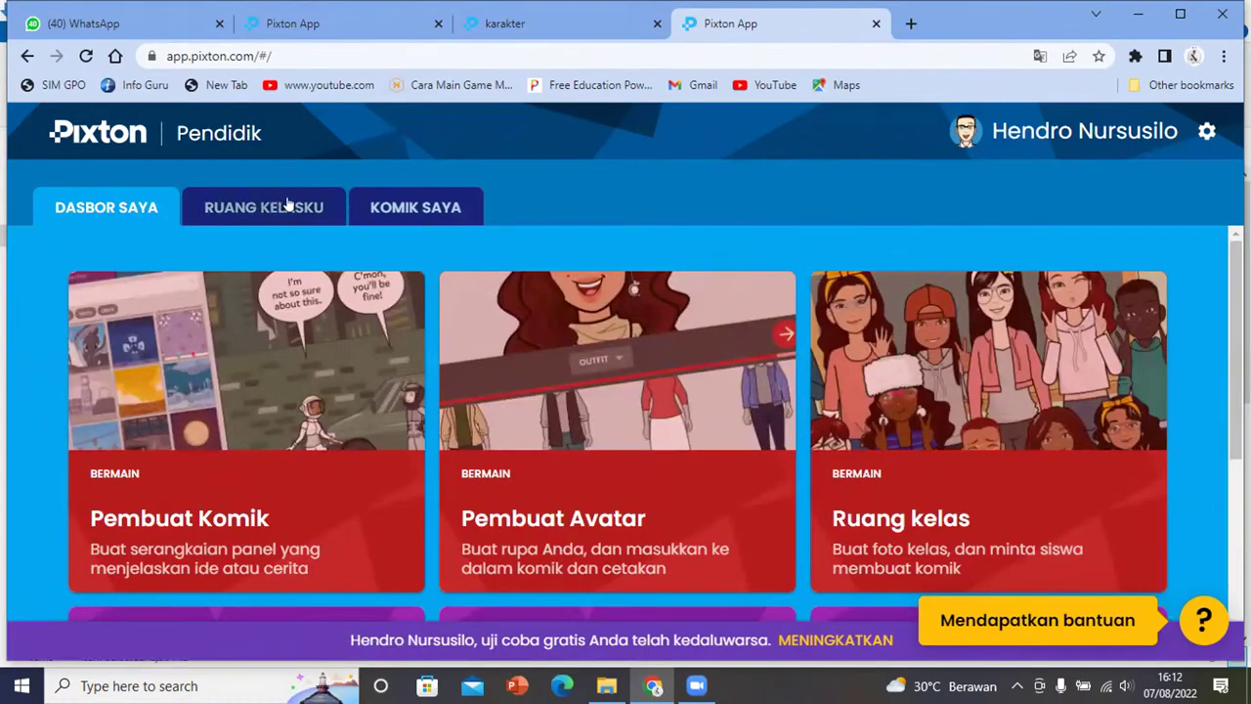
# Open the PJOK classroom and view the student comic "Komik Tanpa Judul"
pyautogui.click(287, 203)
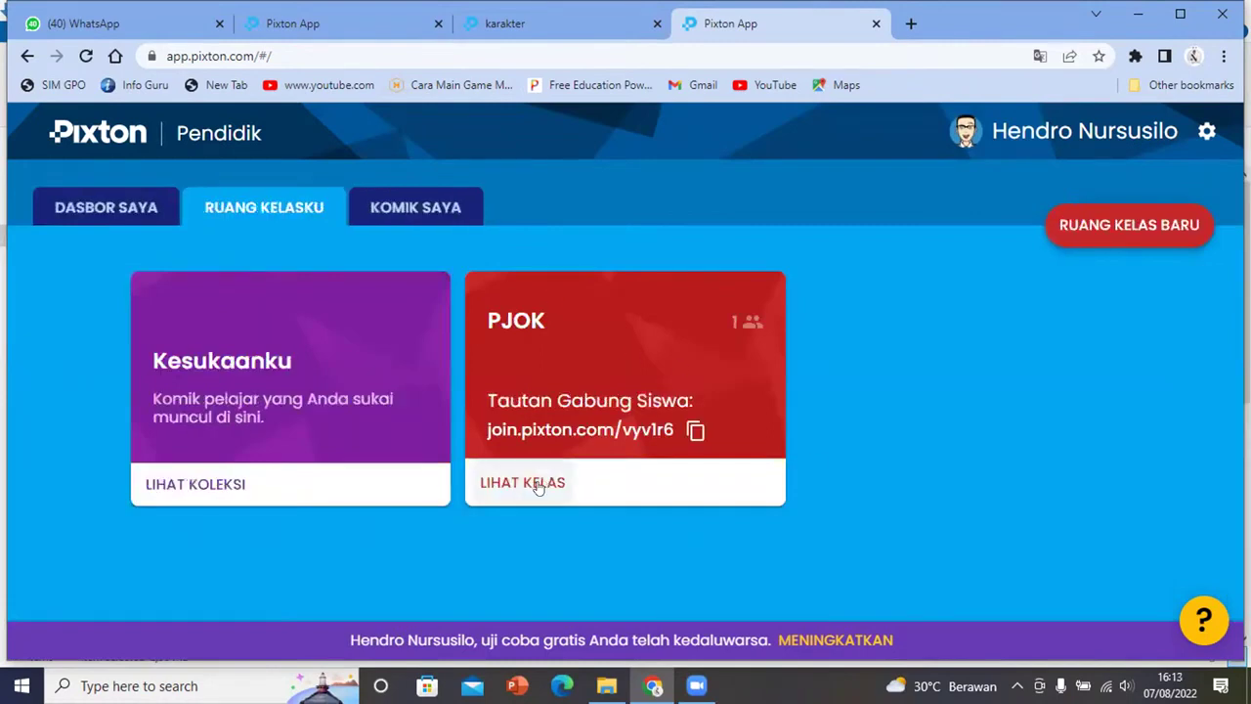
pyautogui.click(538, 482)
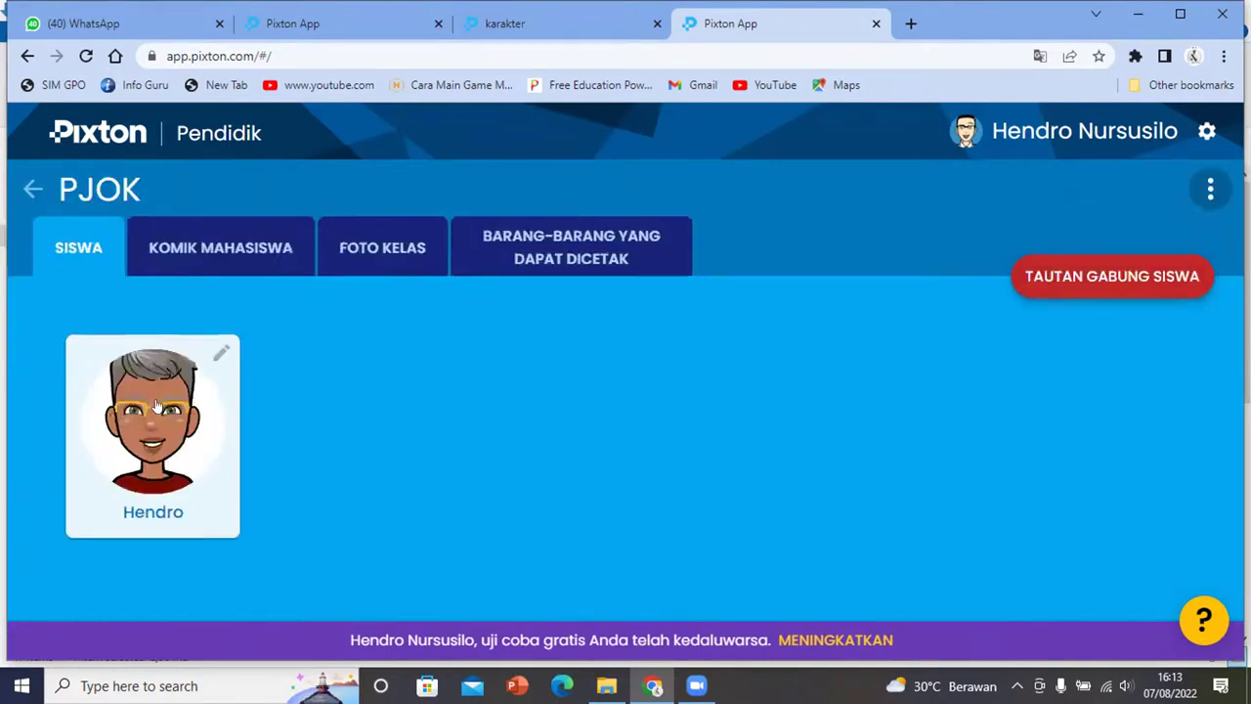
pyautogui.click(228, 238)
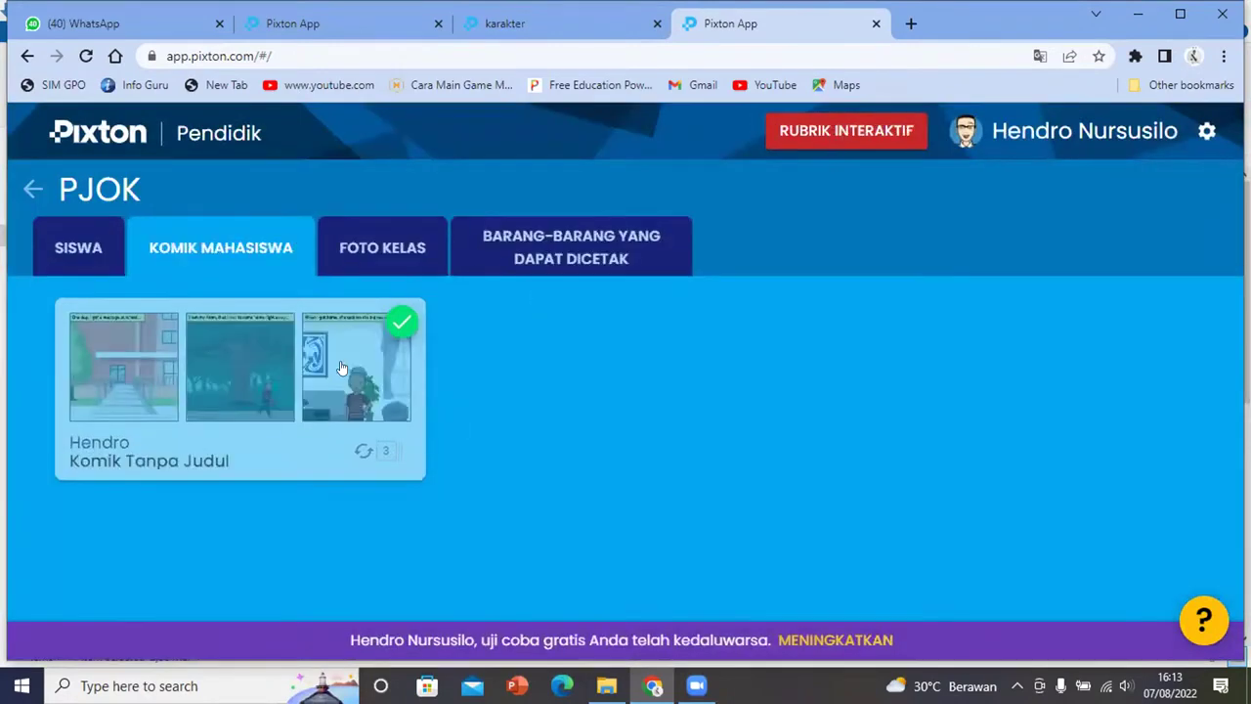
pyautogui.click(342, 368)
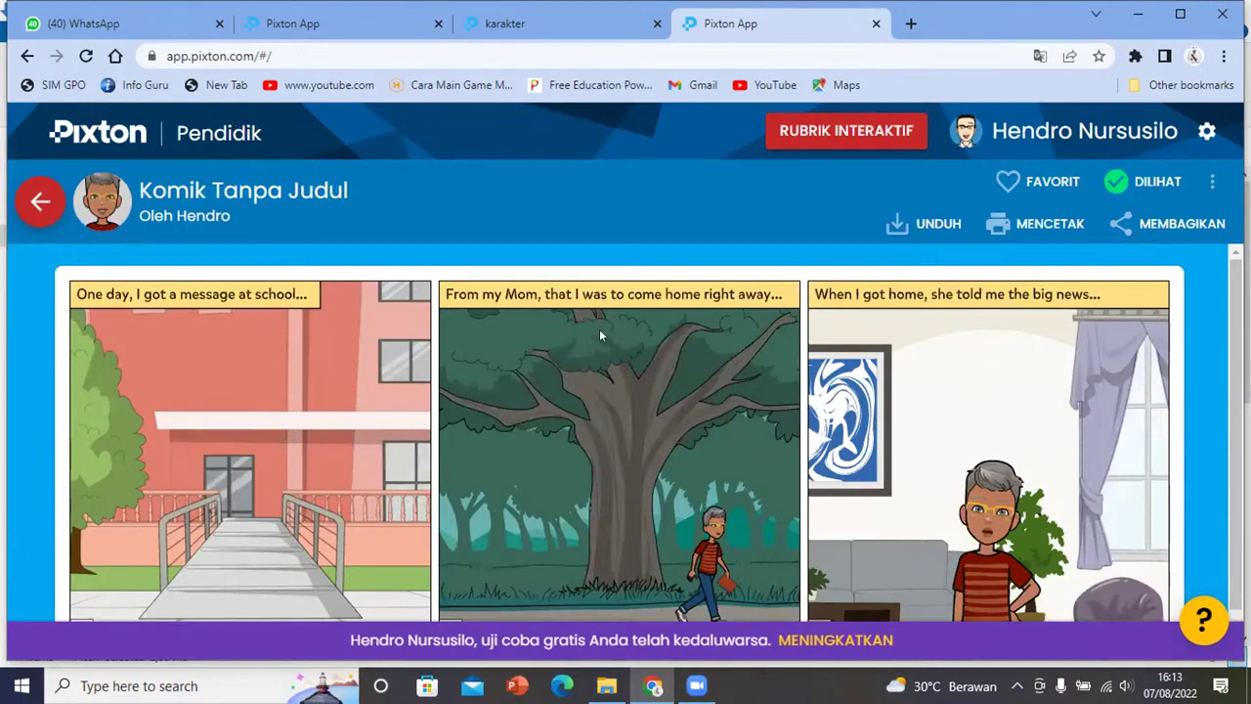
pyautogui.click(39, 202)
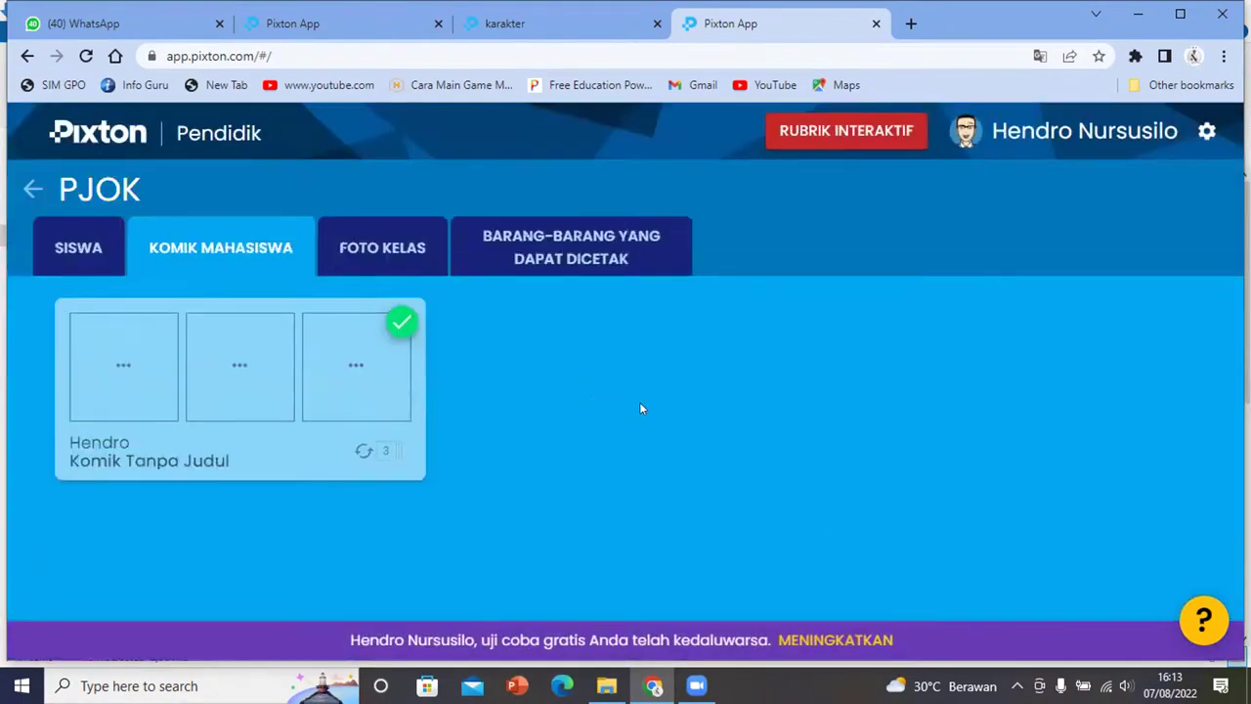
# View the PJOK class photo and browse the classroom's printable items
pyautogui.click(406, 247)
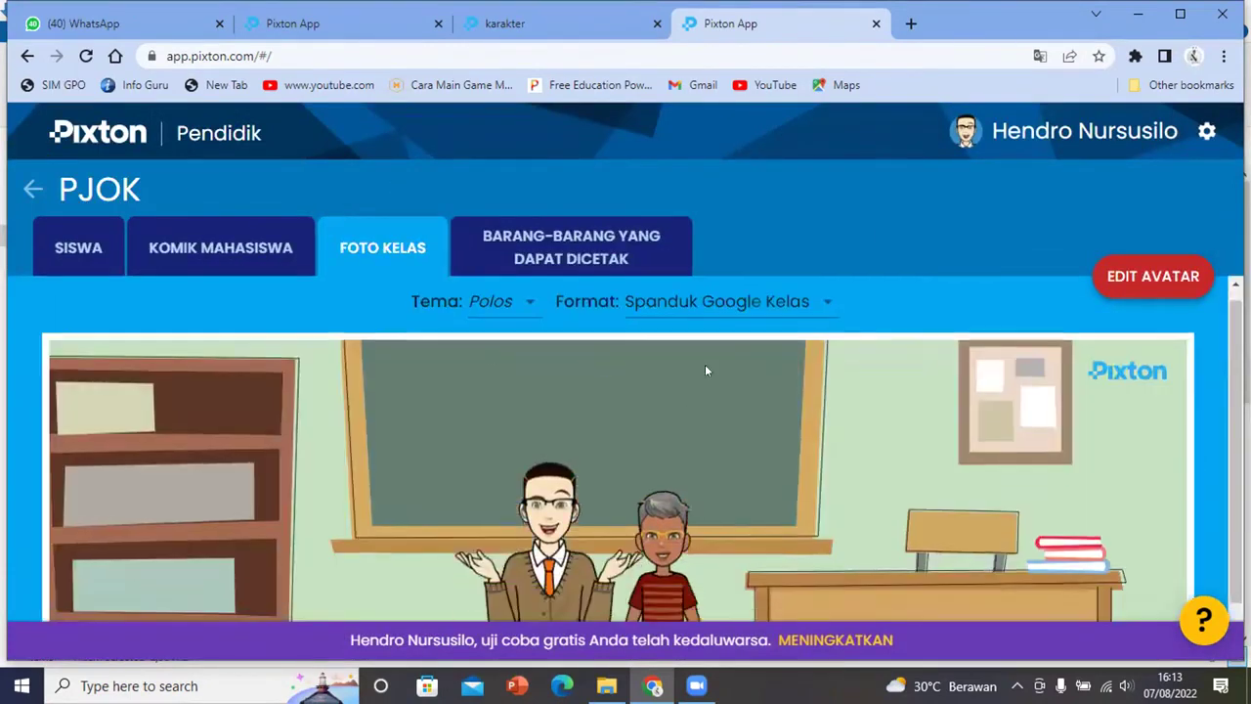
pyautogui.scroll(-1, 706, 371)
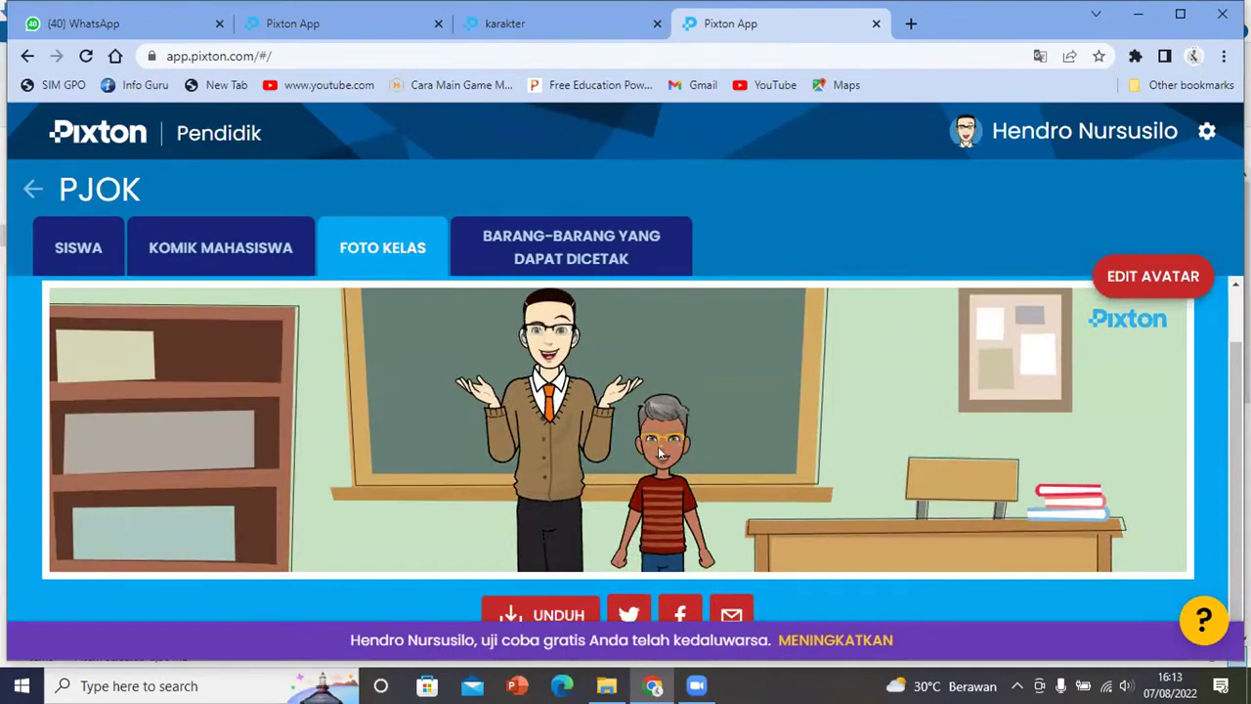
pyautogui.click(571, 259)
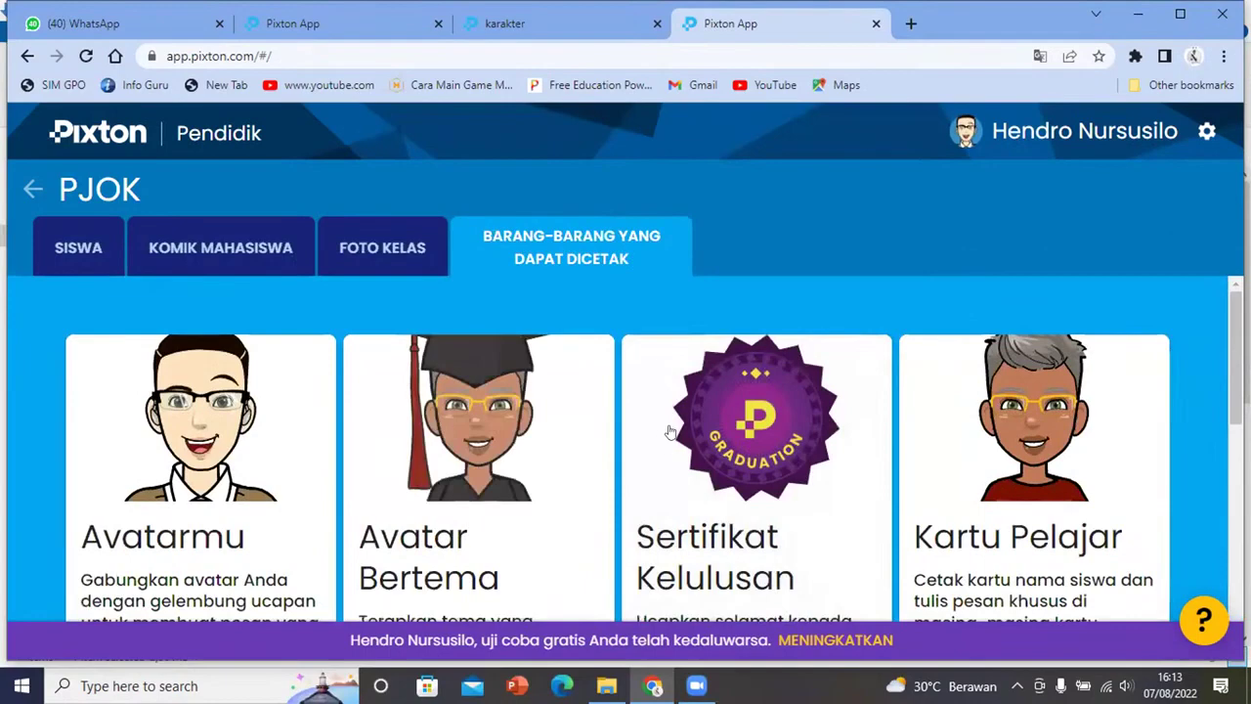
pyautogui.scroll(-2, 671, 433)
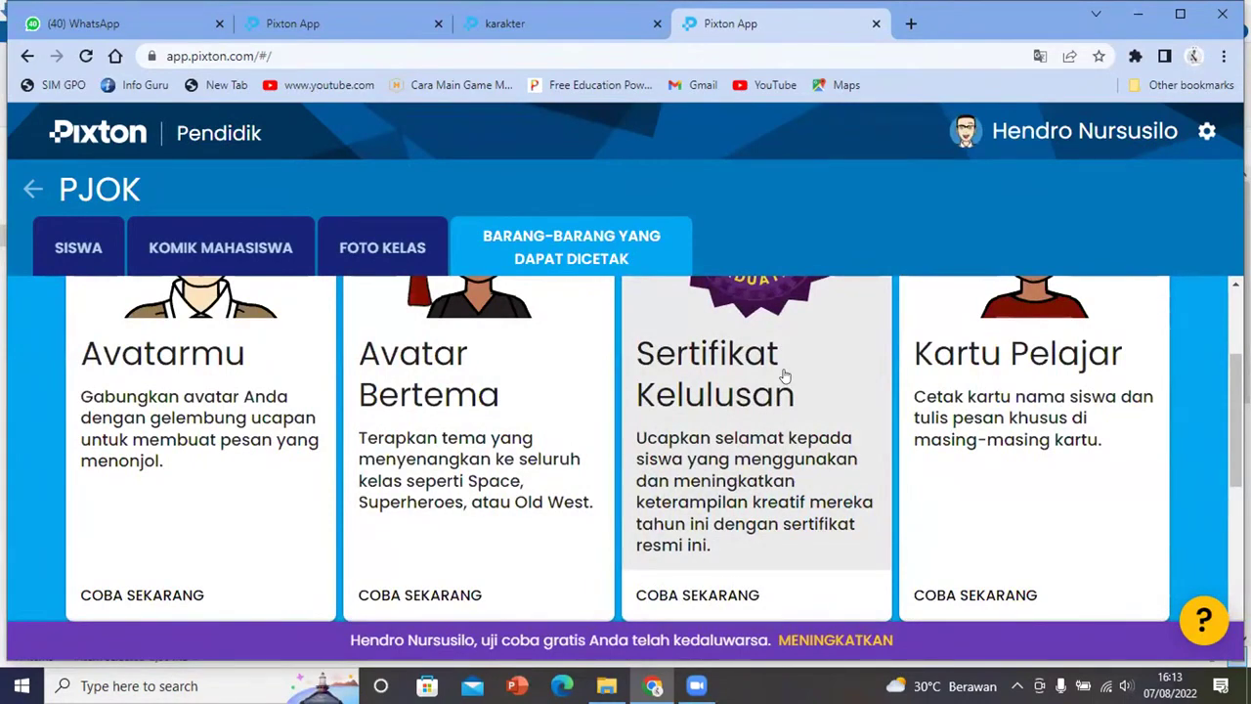
# Open the Sertifikat Kelulusan printable and read through the student's certificate
pyautogui.click(729, 350)
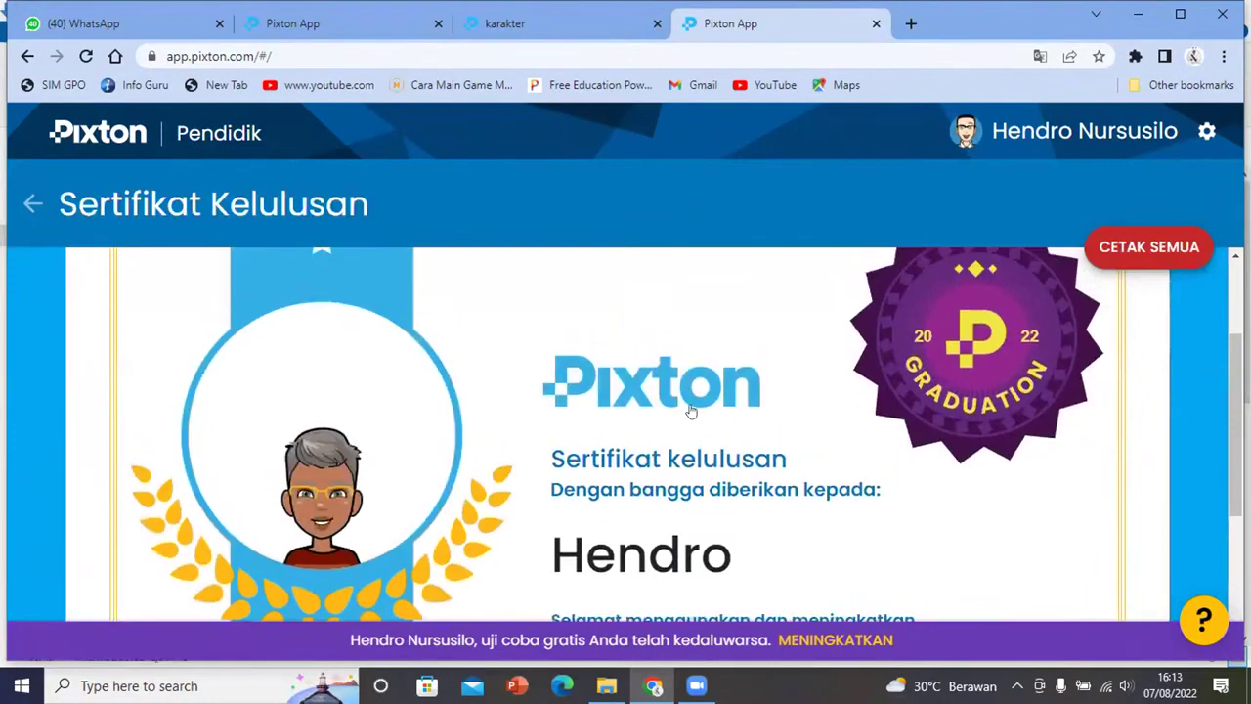
pyautogui.scroll(-5, 690, 414)
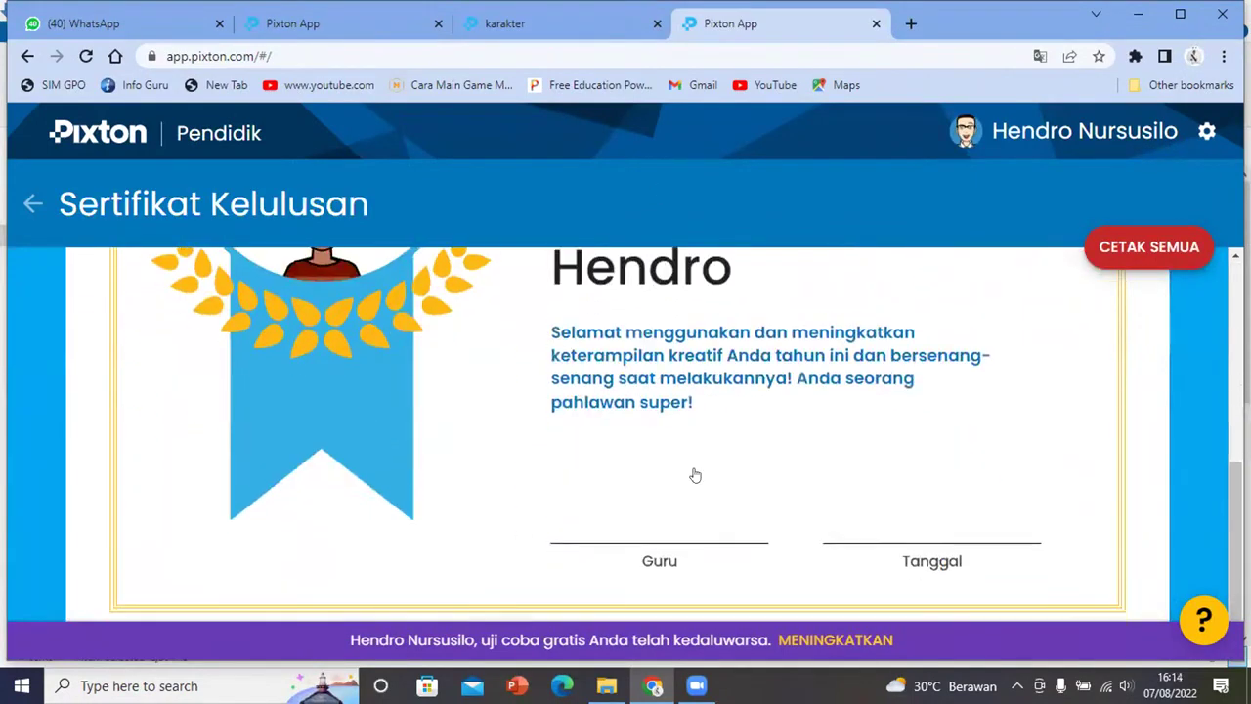
pyautogui.scroll(2, 667, 440)
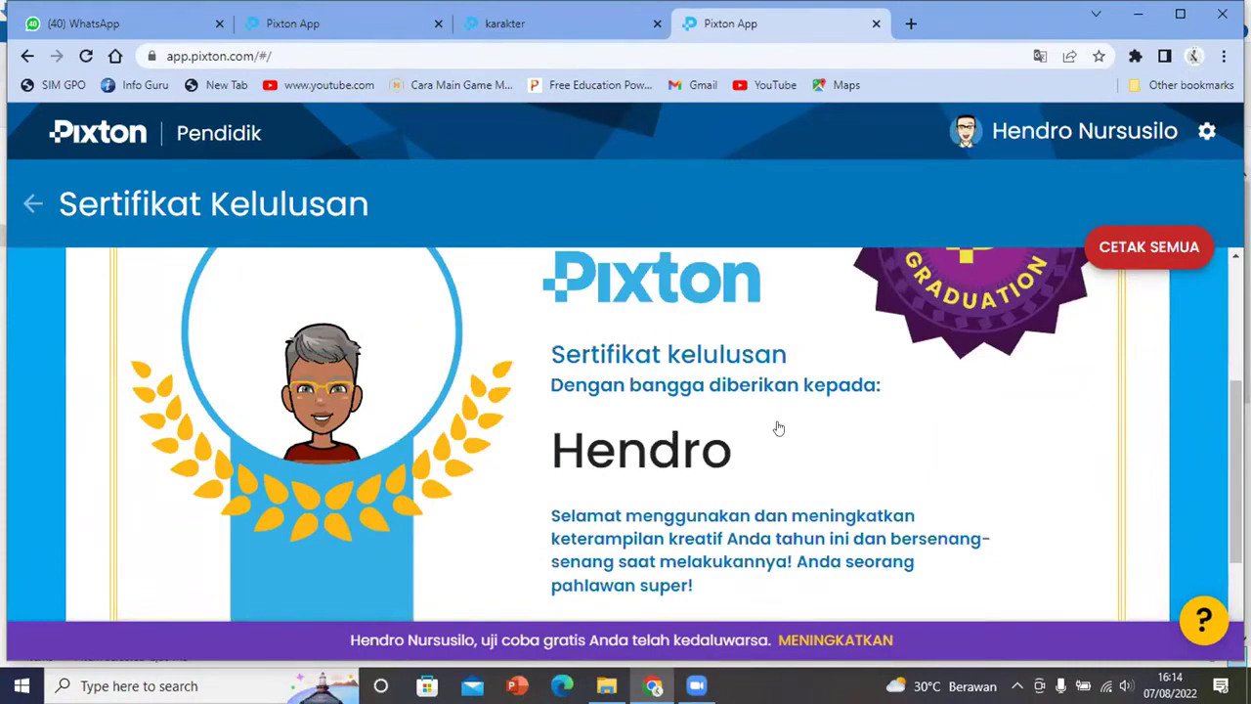
pyautogui.scroll(3, 779, 428)
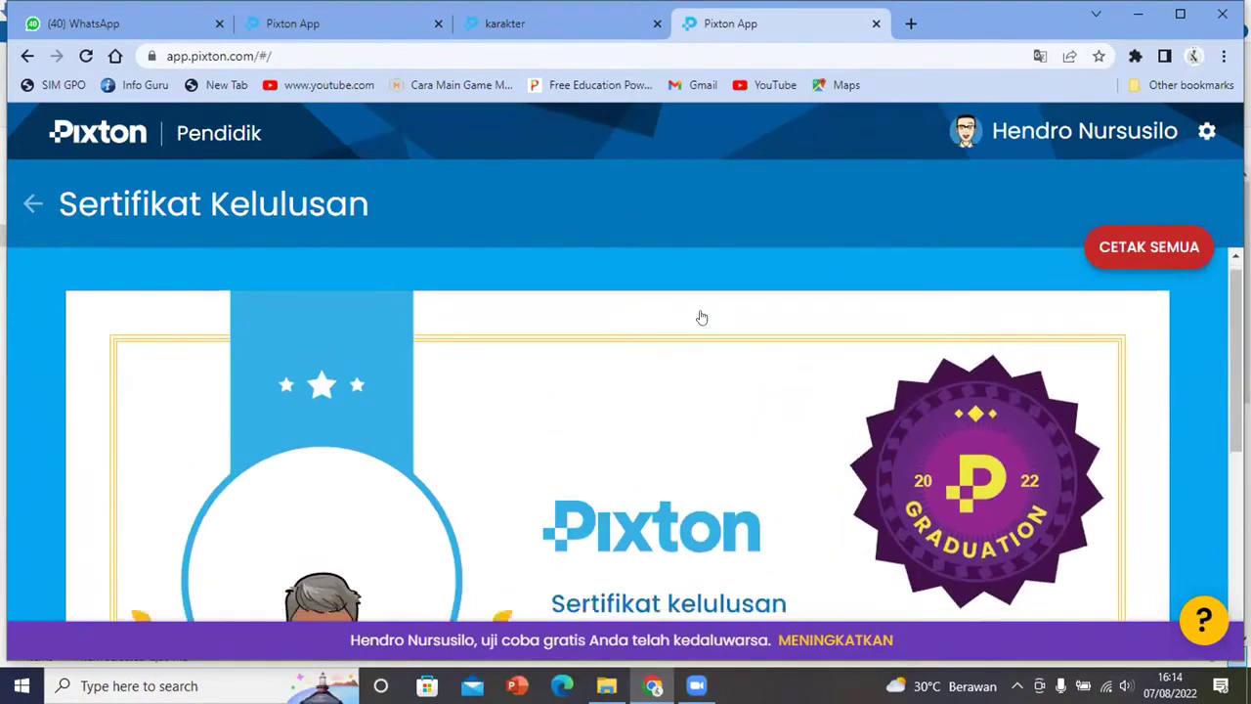
pyautogui.scroll(-4, 625, 430)
# Leave the certificate, return to the educator dashboard and look over its tools
pyautogui.click(32, 203)
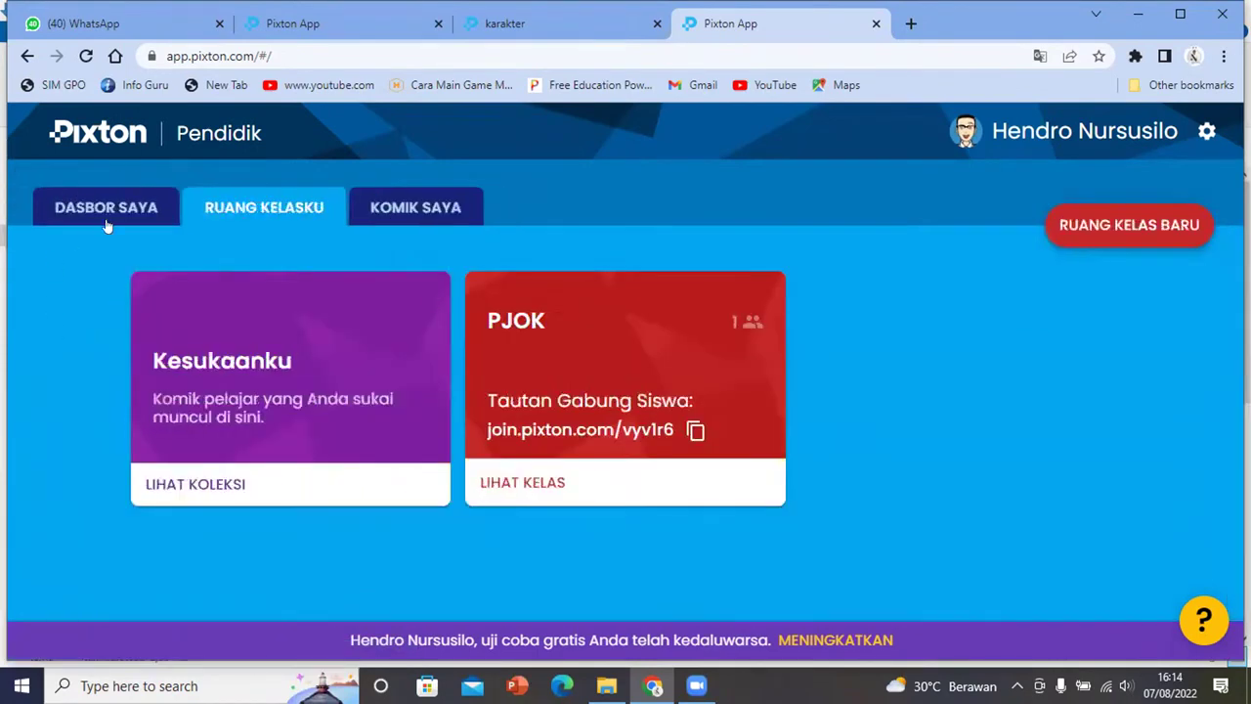
pyautogui.click(108, 225)
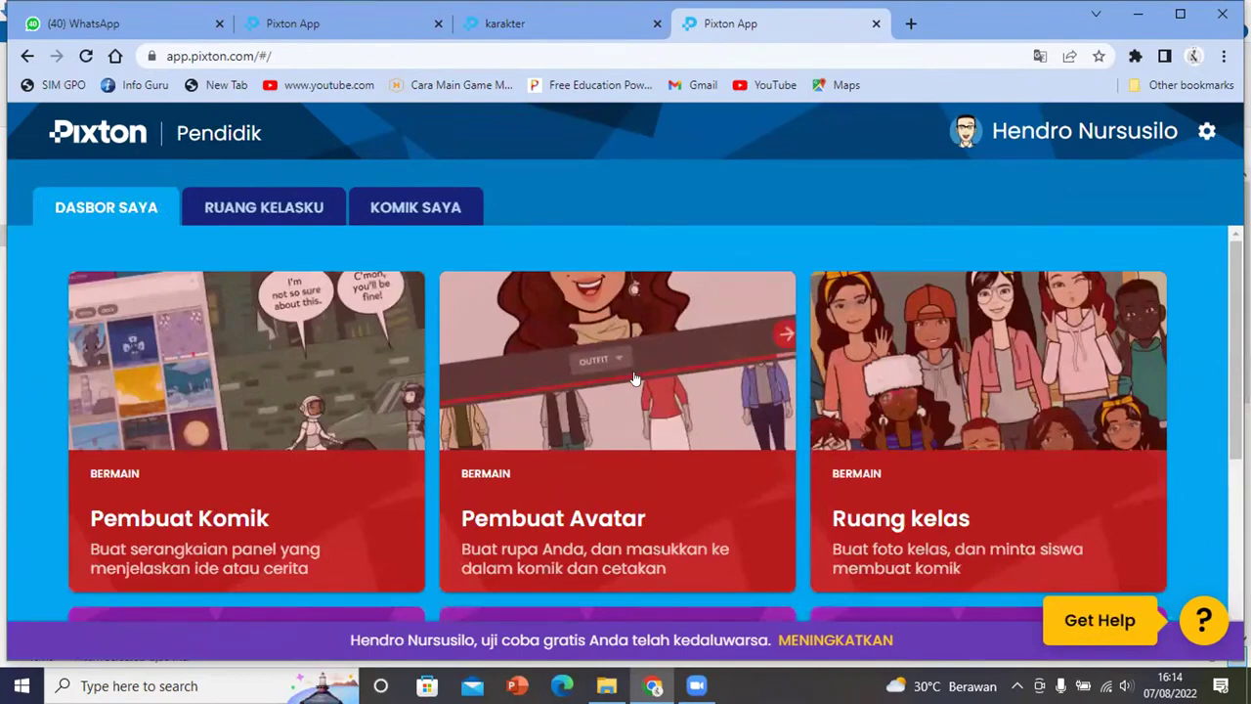
pyautogui.scroll(-2, 630, 376)
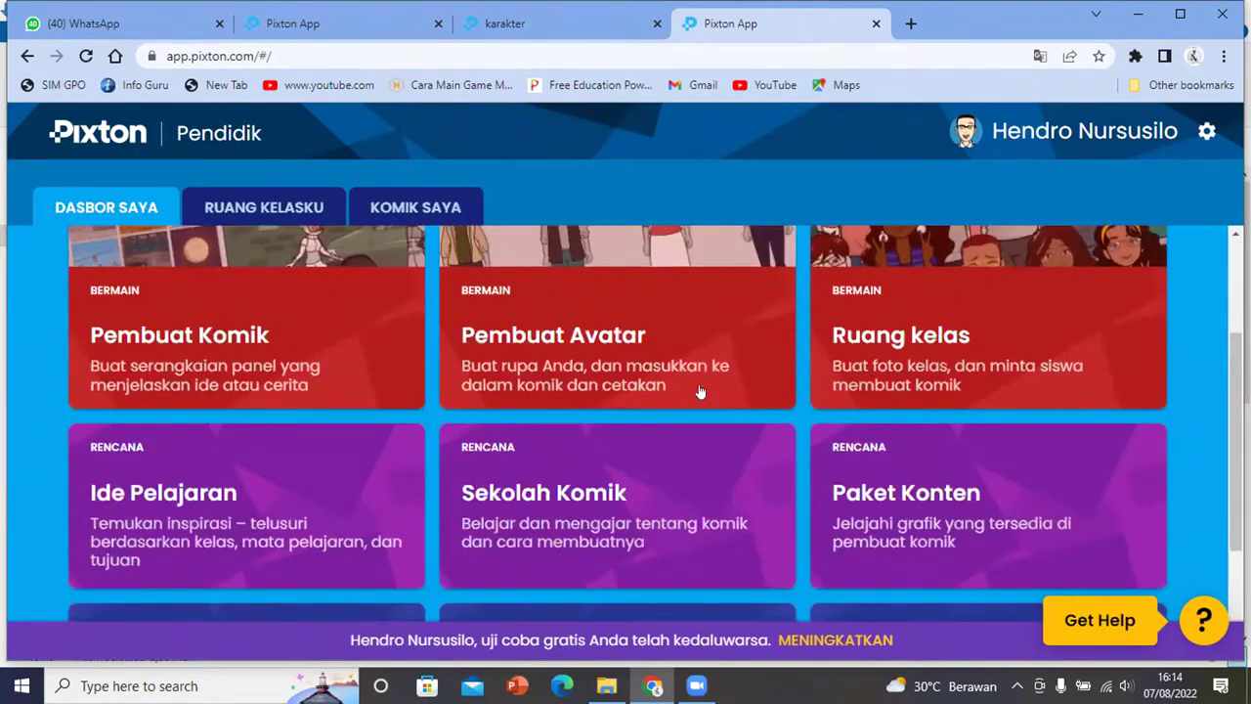
pyautogui.scroll(1, 704, 376)
pyautogui.scroll(1, 667, 352)
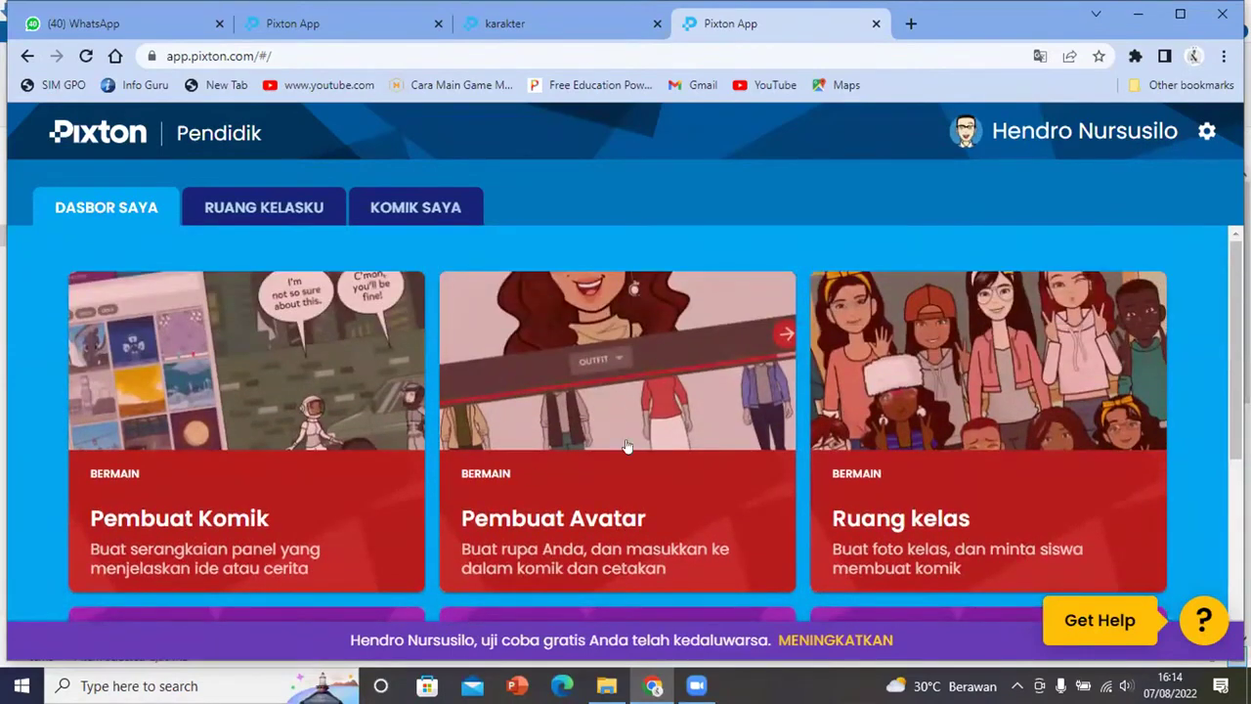
# Change the teacher avatar's pose to arms crossed over the chest in Pembuat Avatar and finish the avatar
pyautogui.click(643, 419)
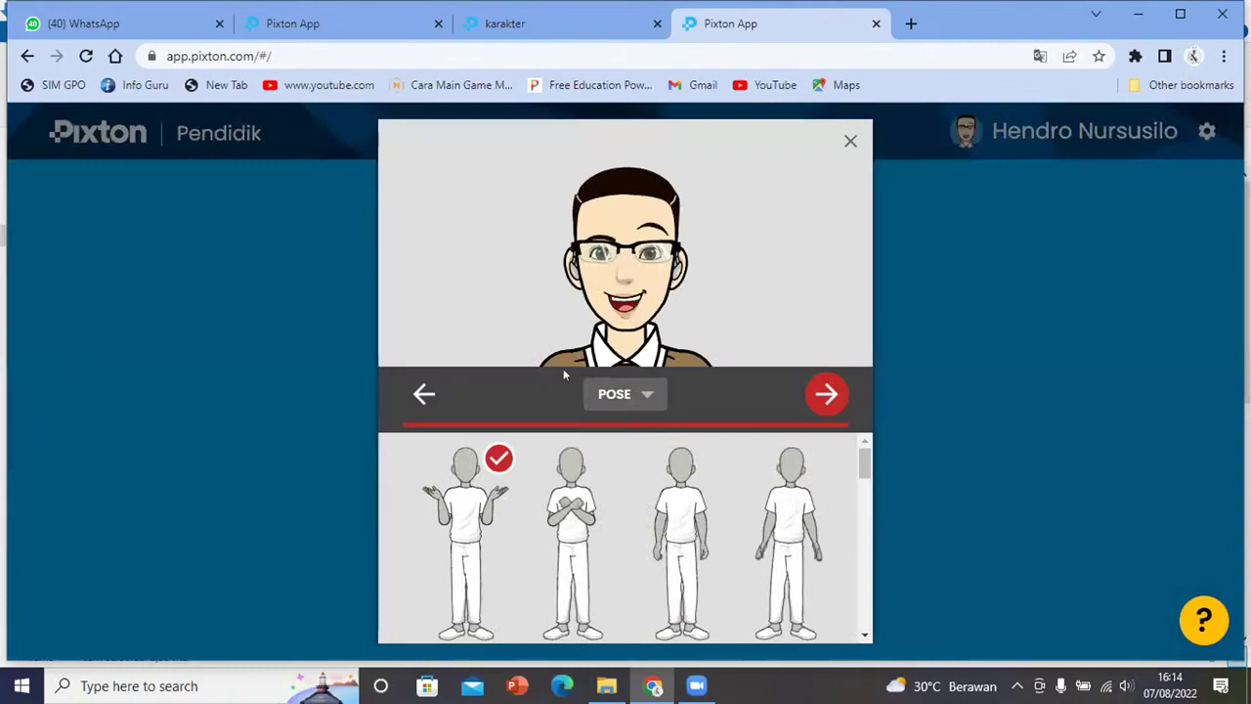
pyautogui.click(573, 472)
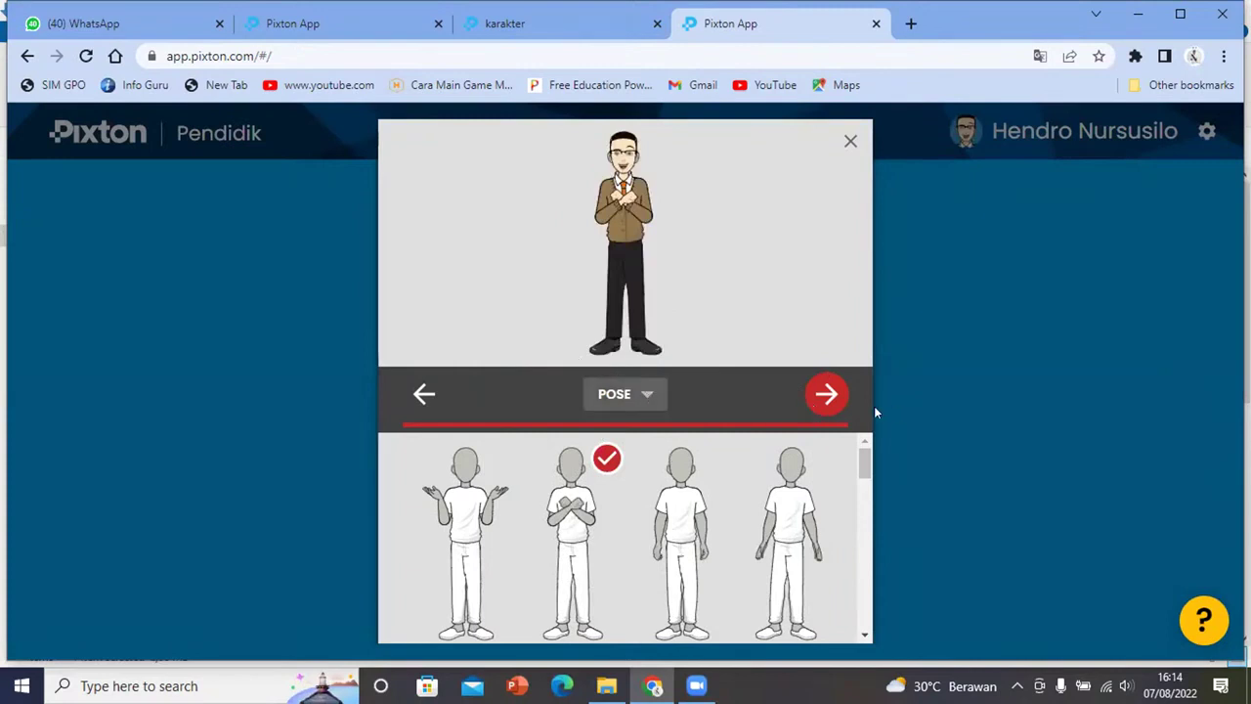
pyautogui.click(826, 393)
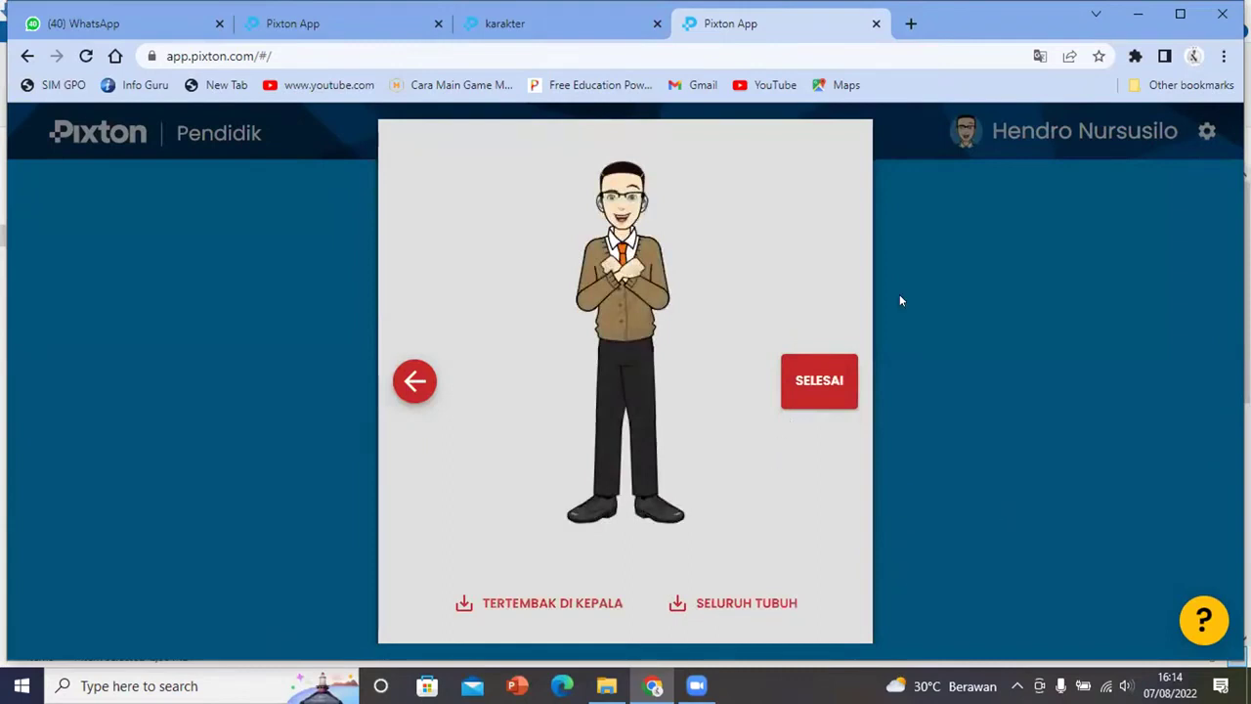
pyautogui.click(819, 380)
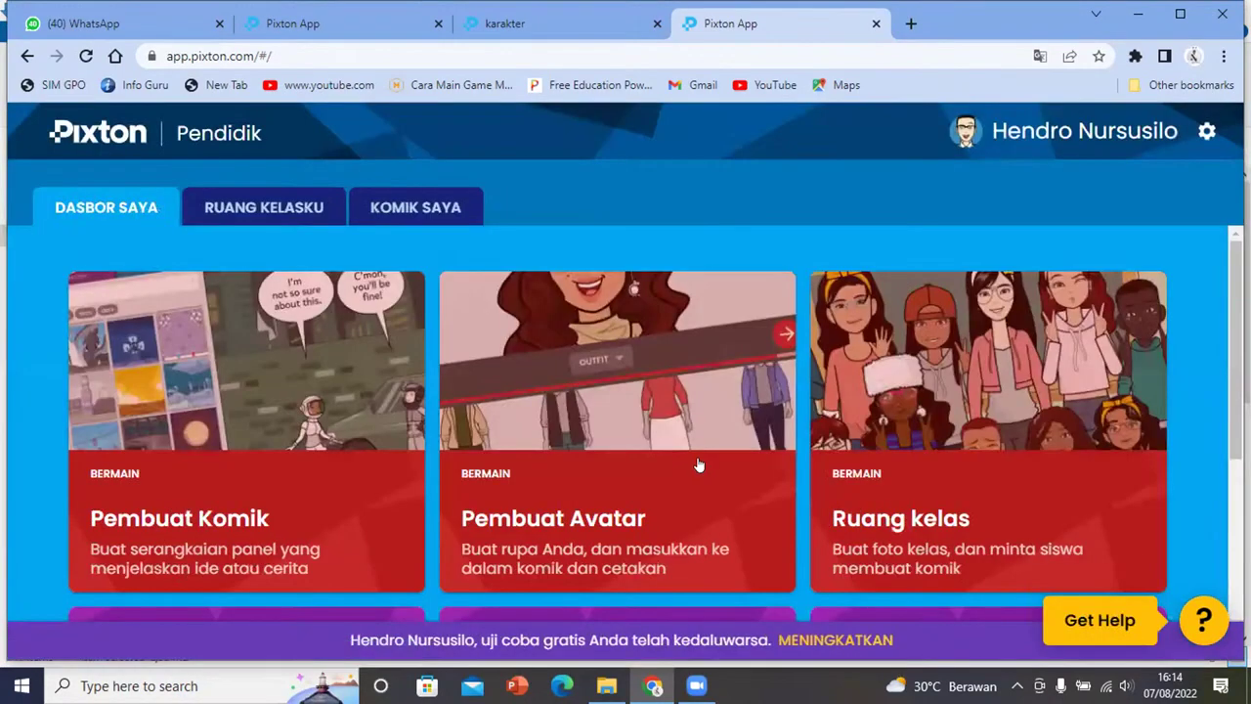
# Reopen the avatar maker and examine the list of avatar customization categories, then close it
pyautogui.click(660, 355)
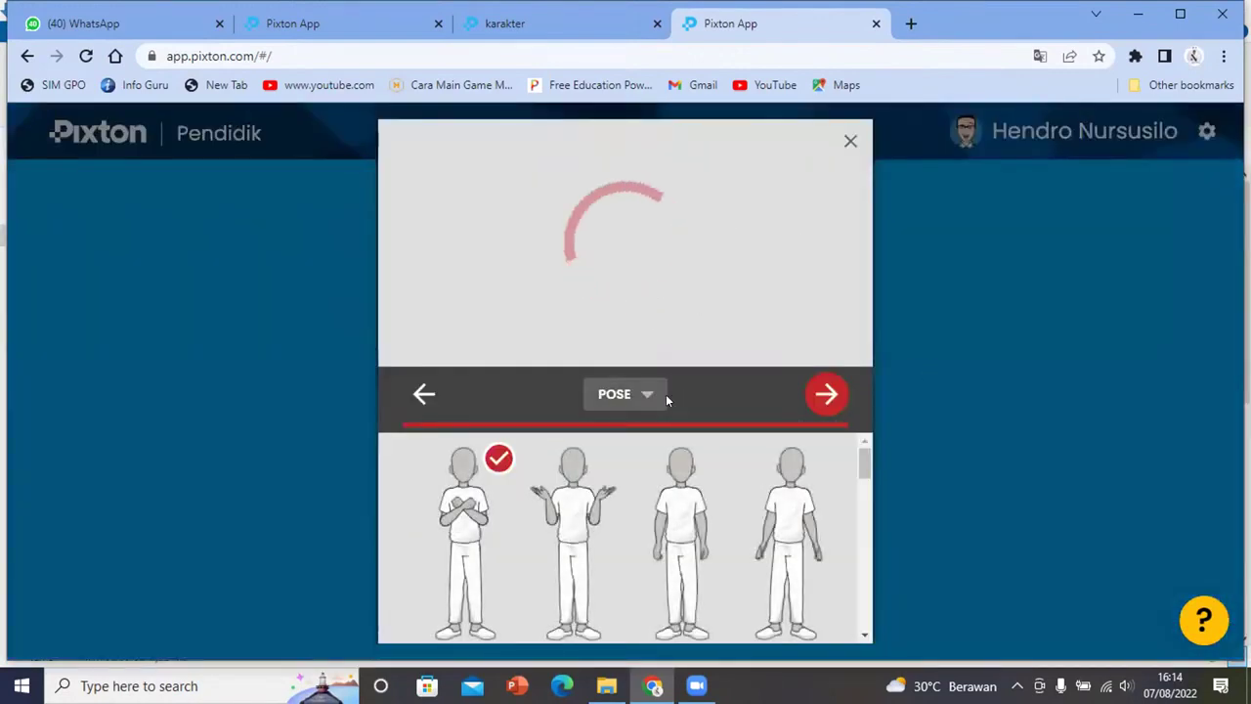
pyautogui.click(634, 393)
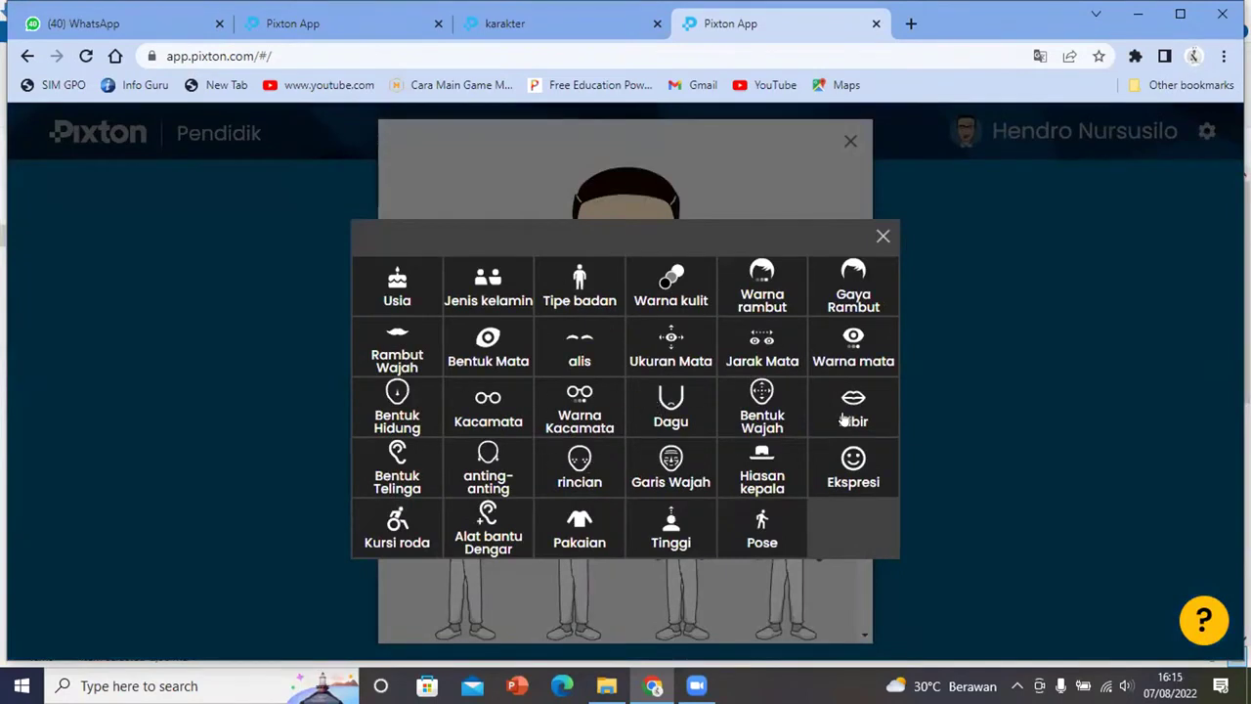
pyautogui.click(883, 236)
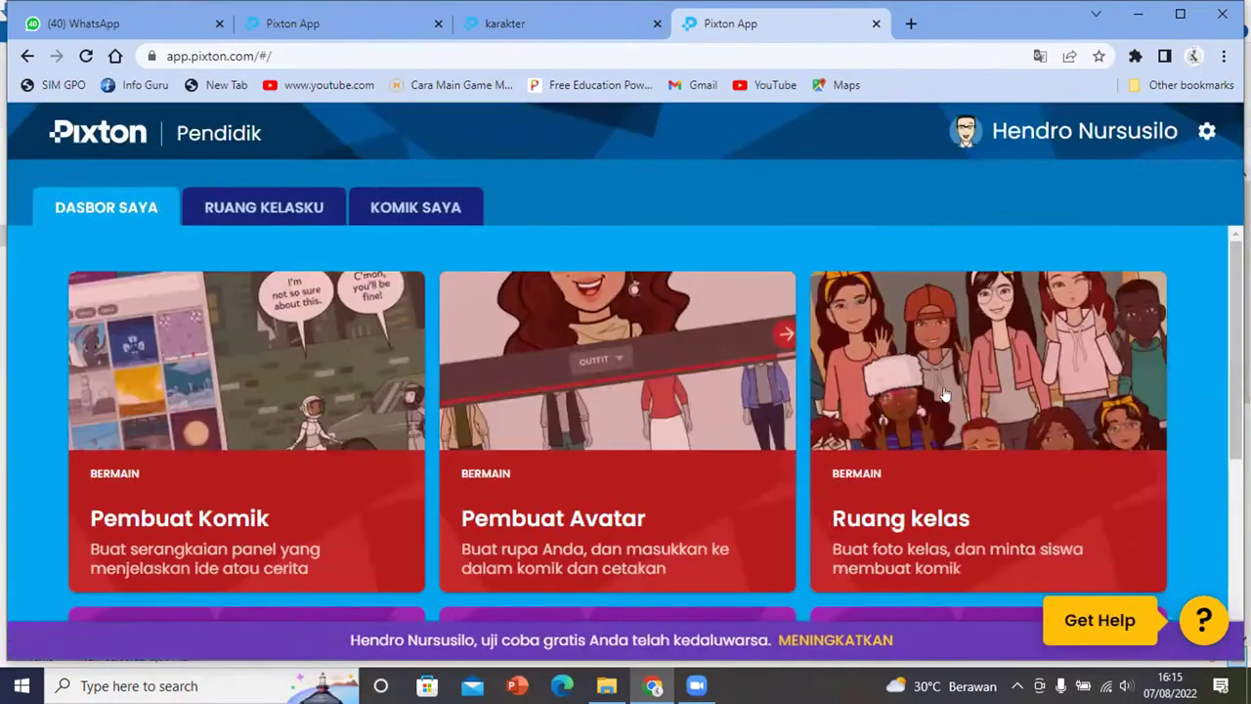
# Open Ide Pelajaran from the dashboard and browse the lesson ideas and their grade, objective and subject filters
pyautogui.scroll(-2, 944, 394)
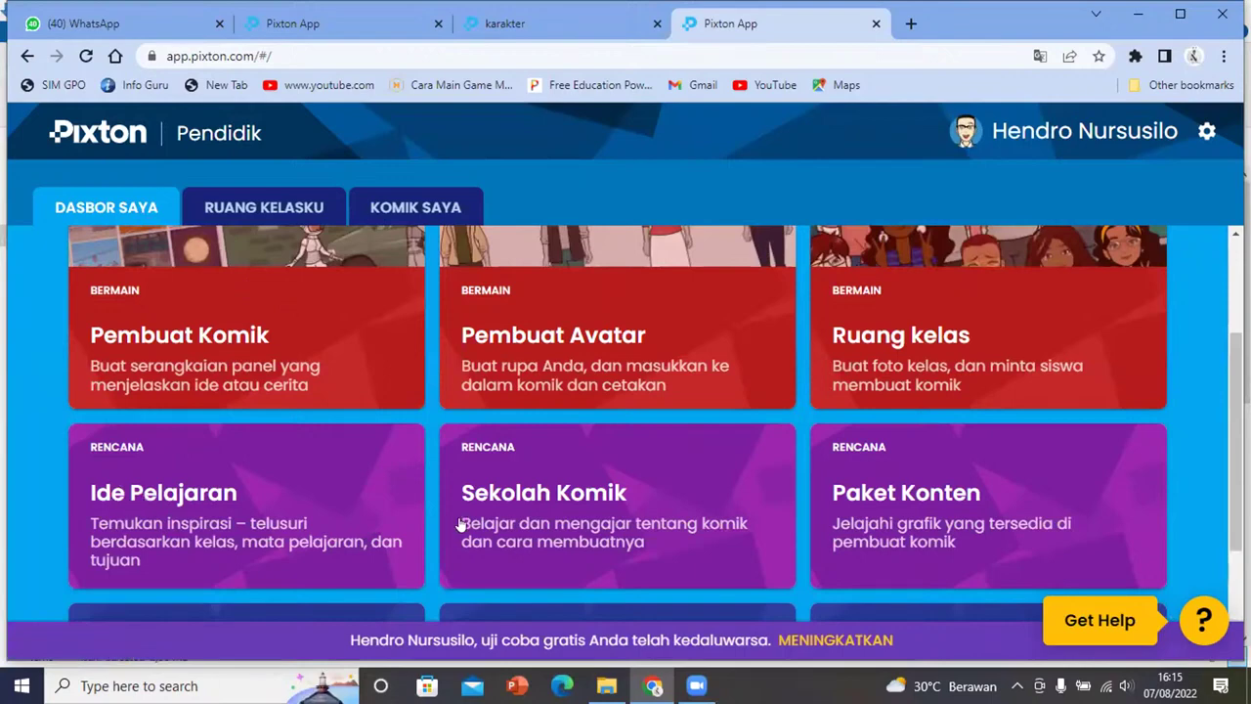
pyautogui.scroll(-2, 523, 499)
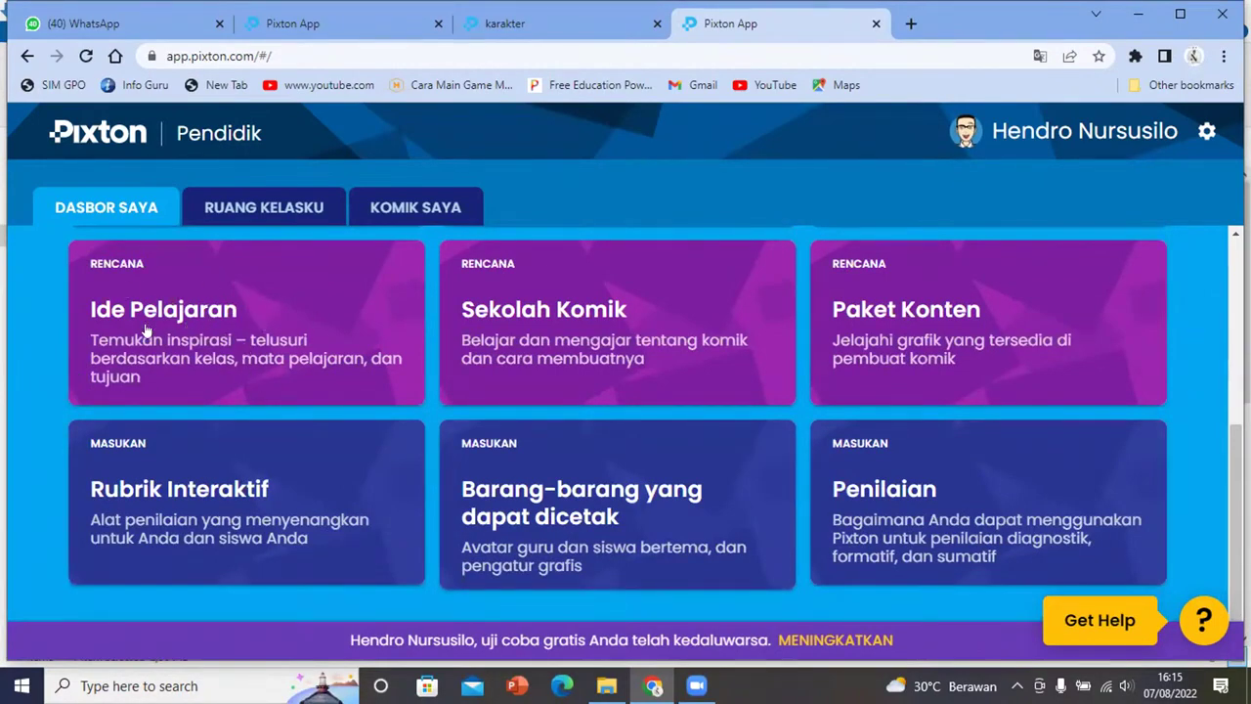
pyautogui.click(239, 346)
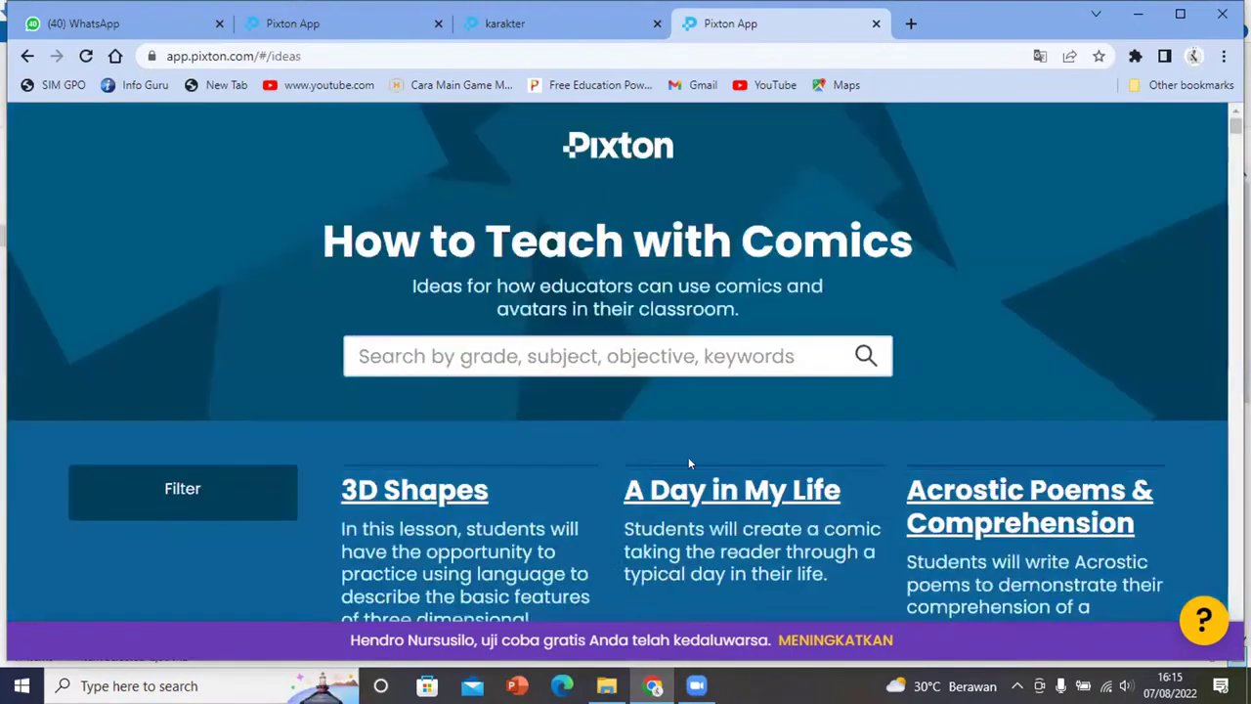
pyautogui.scroll(-4, 824, 394)
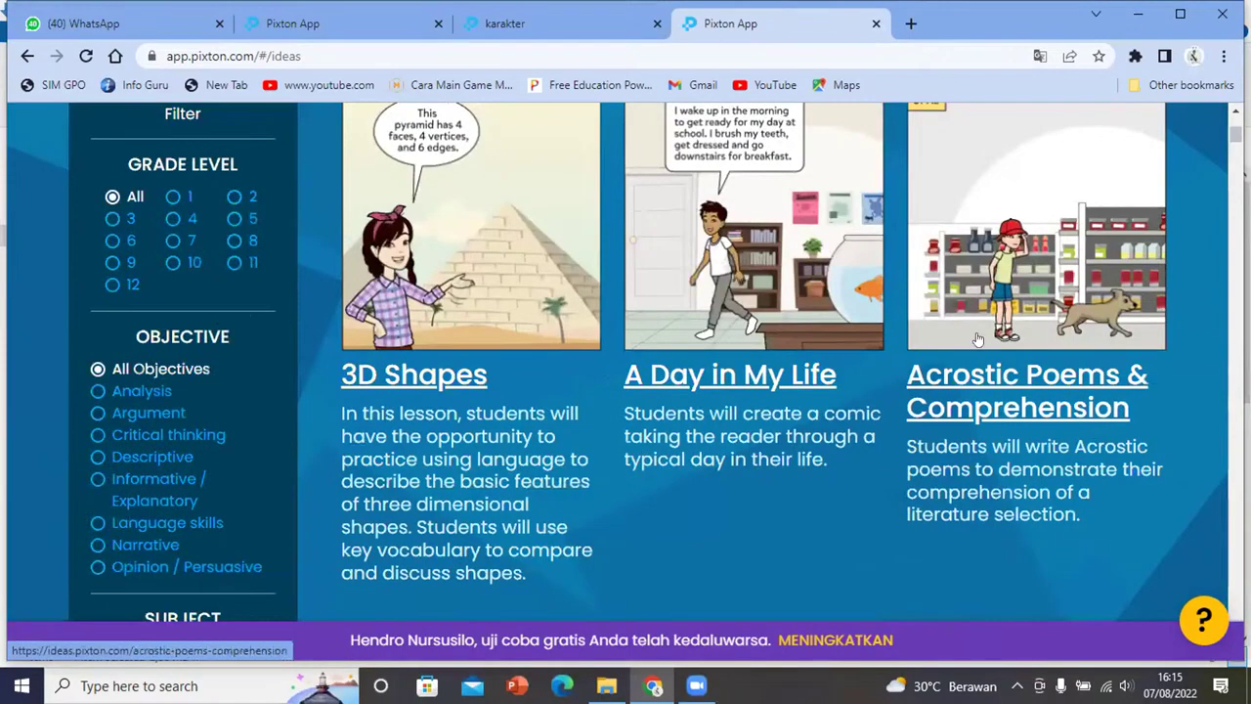
pyautogui.scroll(1, 972, 340)
pyautogui.scroll(-5, 966, 347)
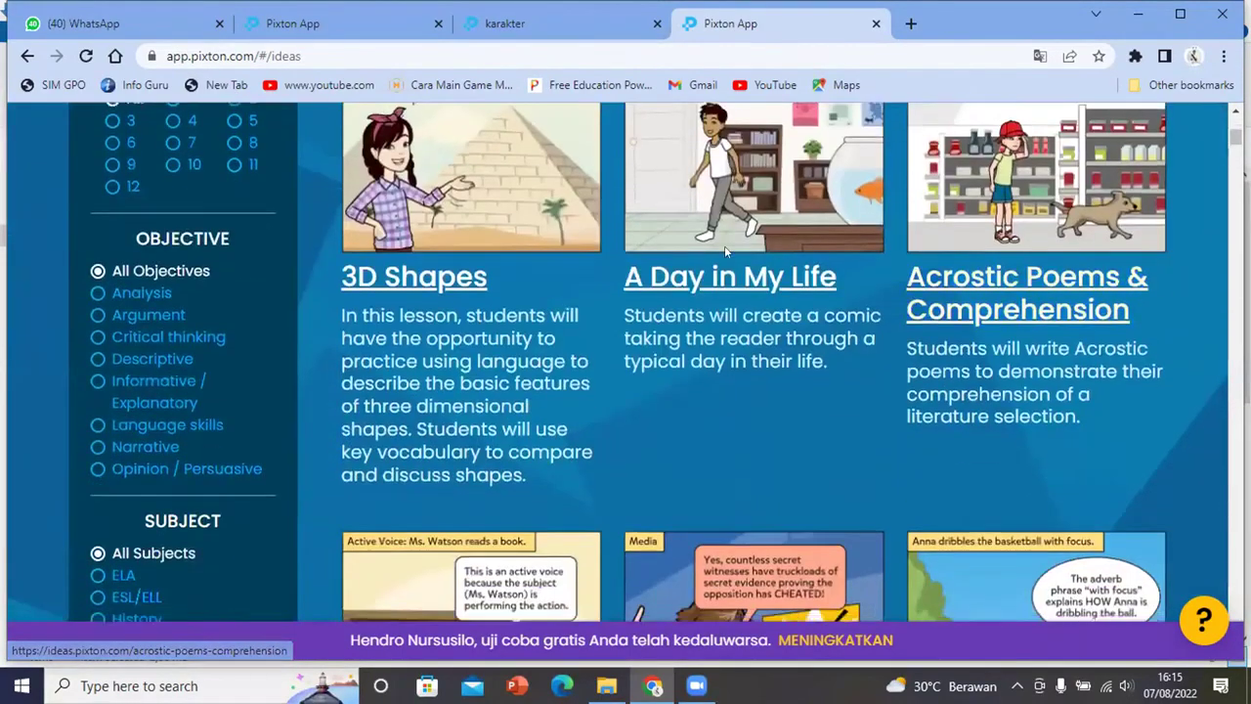
pyautogui.scroll(-2, 813, 355)
pyautogui.scroll(6, 660, 243)
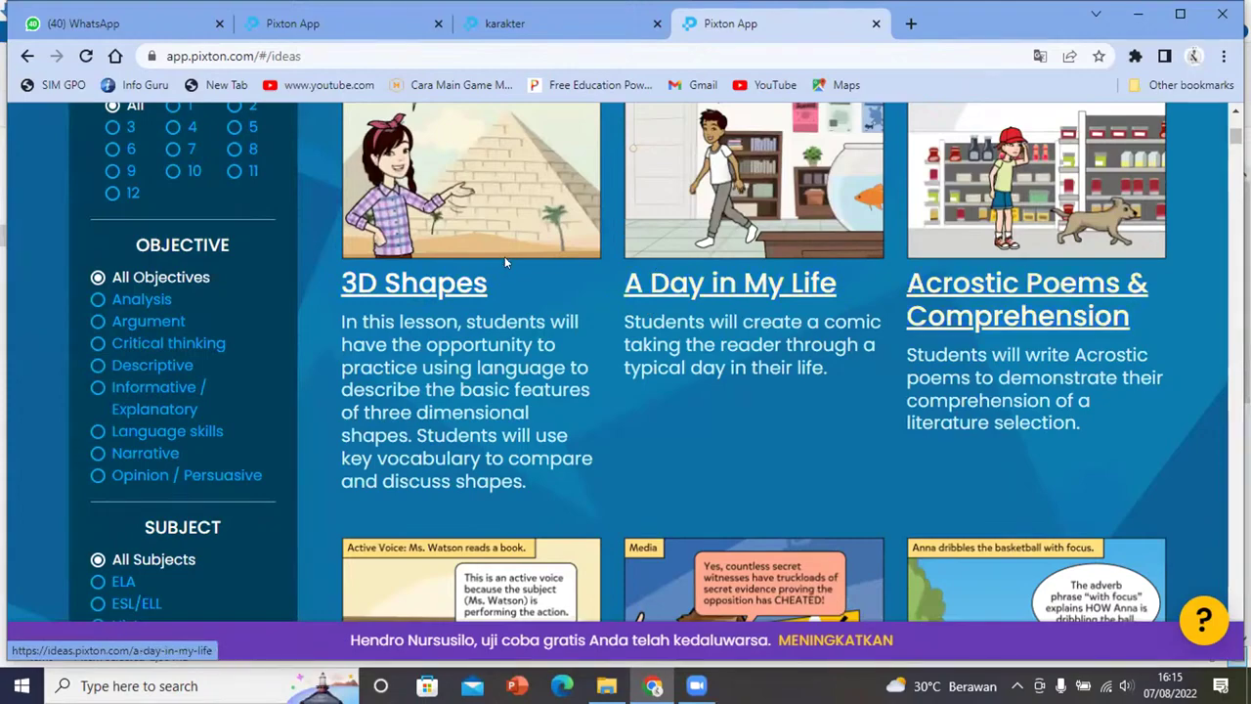
pyautogui.scroll(3, 505, 274)
pyautogui.scroll(-2, 502, 343)
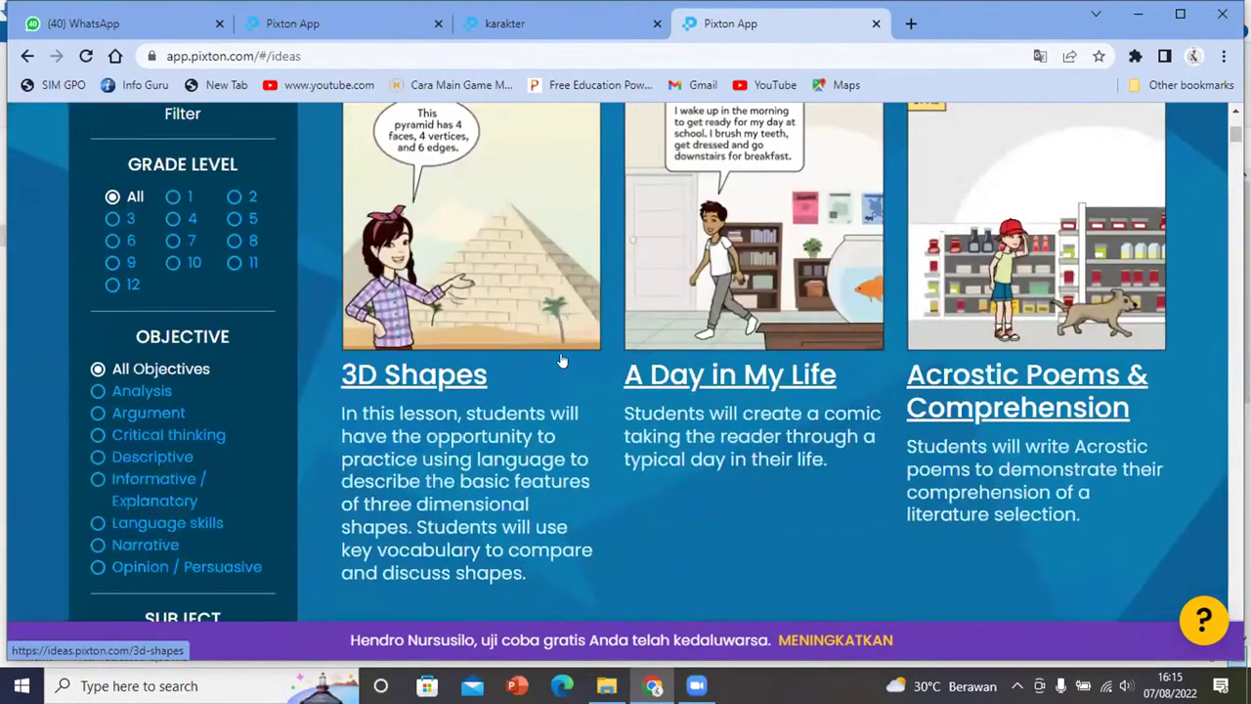
# Open the A Day in My Life lesson and read through its details, sample comic and teaching notes
pyautogui.click(769, 383)
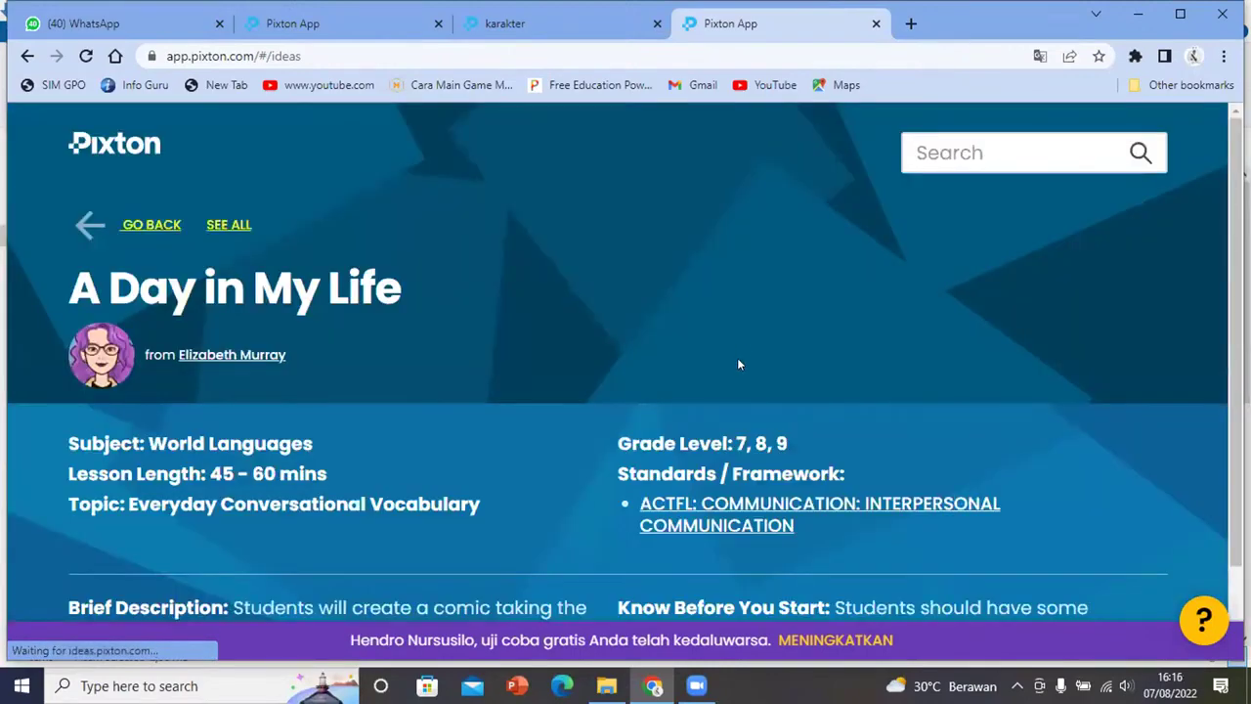
pyautogui.scroll(-3, 737, 342)
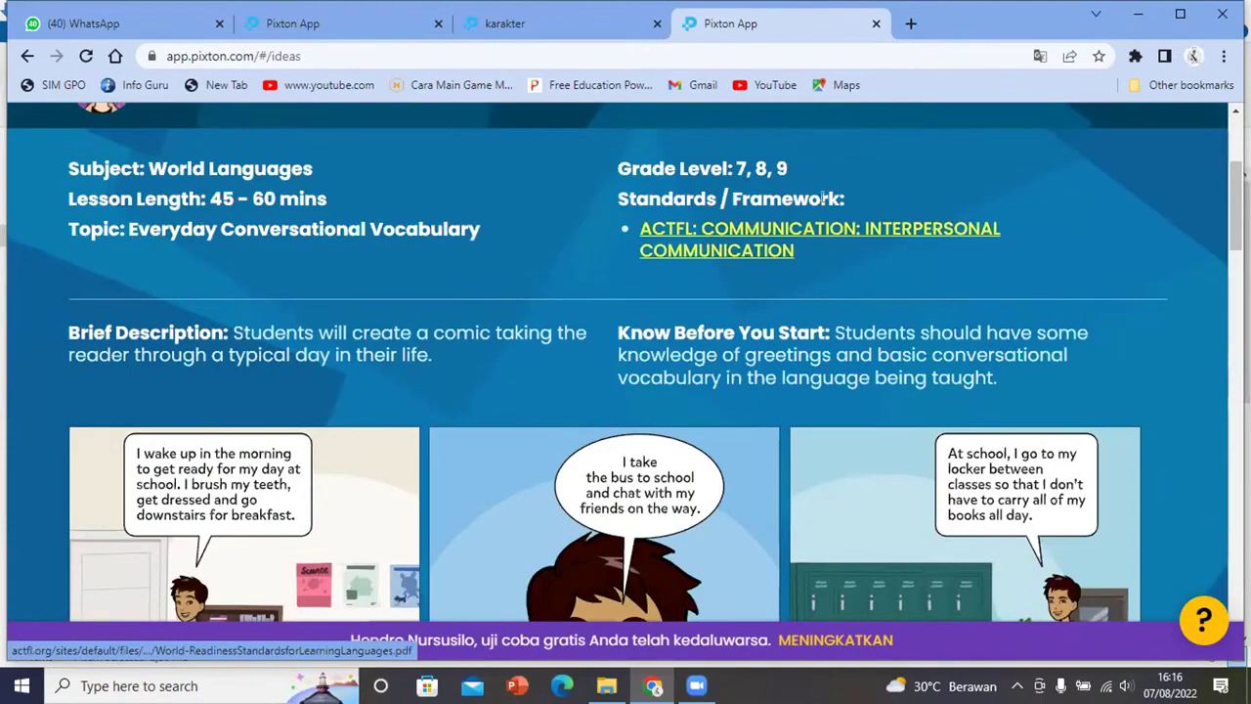
pyautogui.scroll(-3, 822, 253)
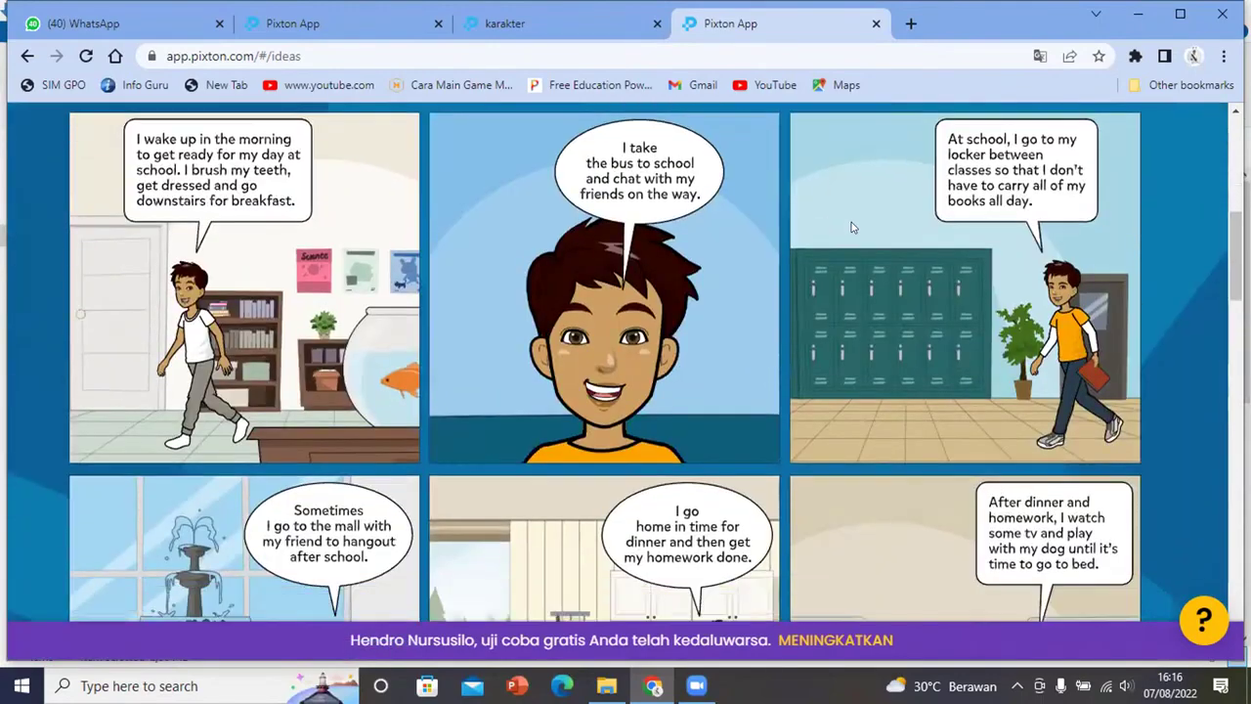
pyautogui.scroll(-5, 851, 228)
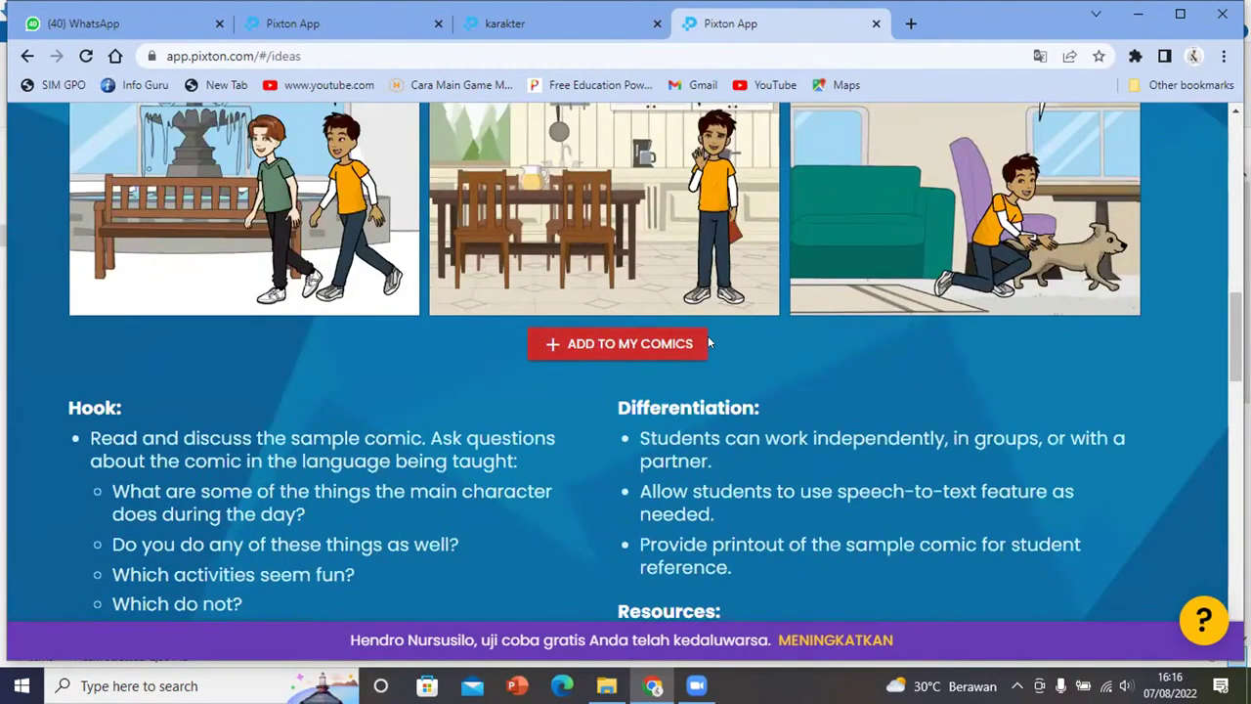
pyautogui.scroll(-2, 339, 377)
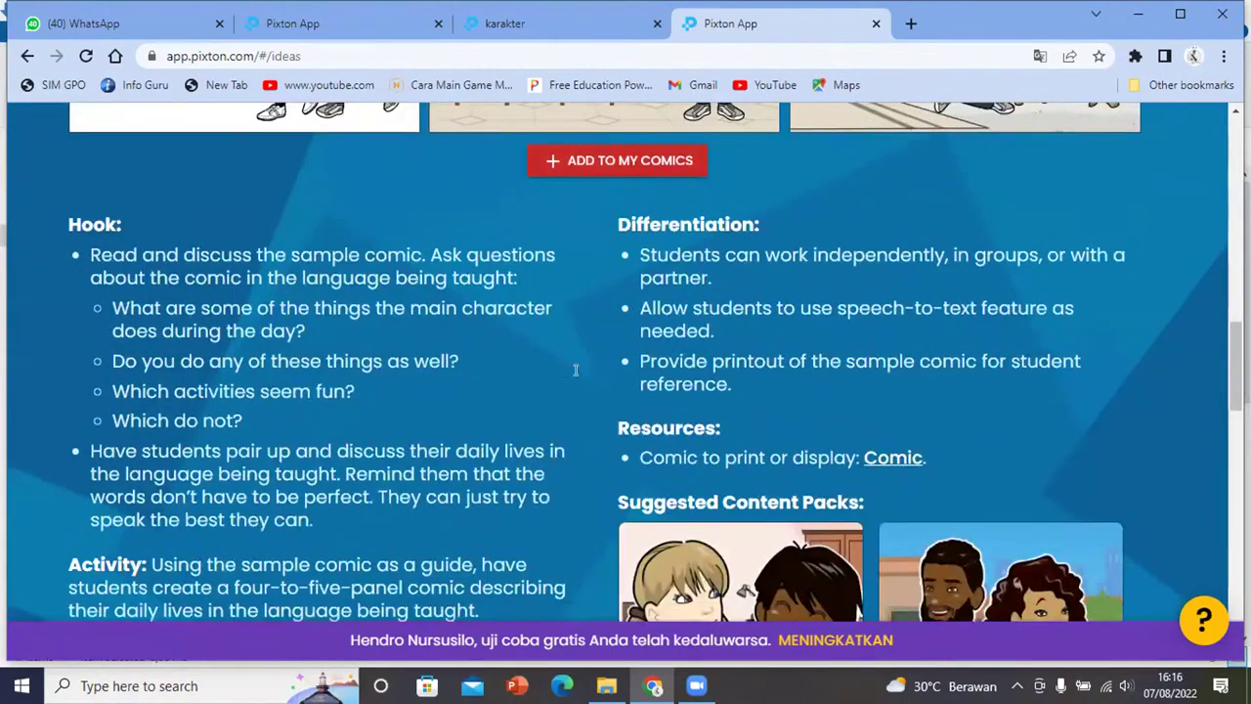
# Try to translate the A Day in My Life lesson page into Indonesian with Google Translate
pyautogui.click(1041, 55)
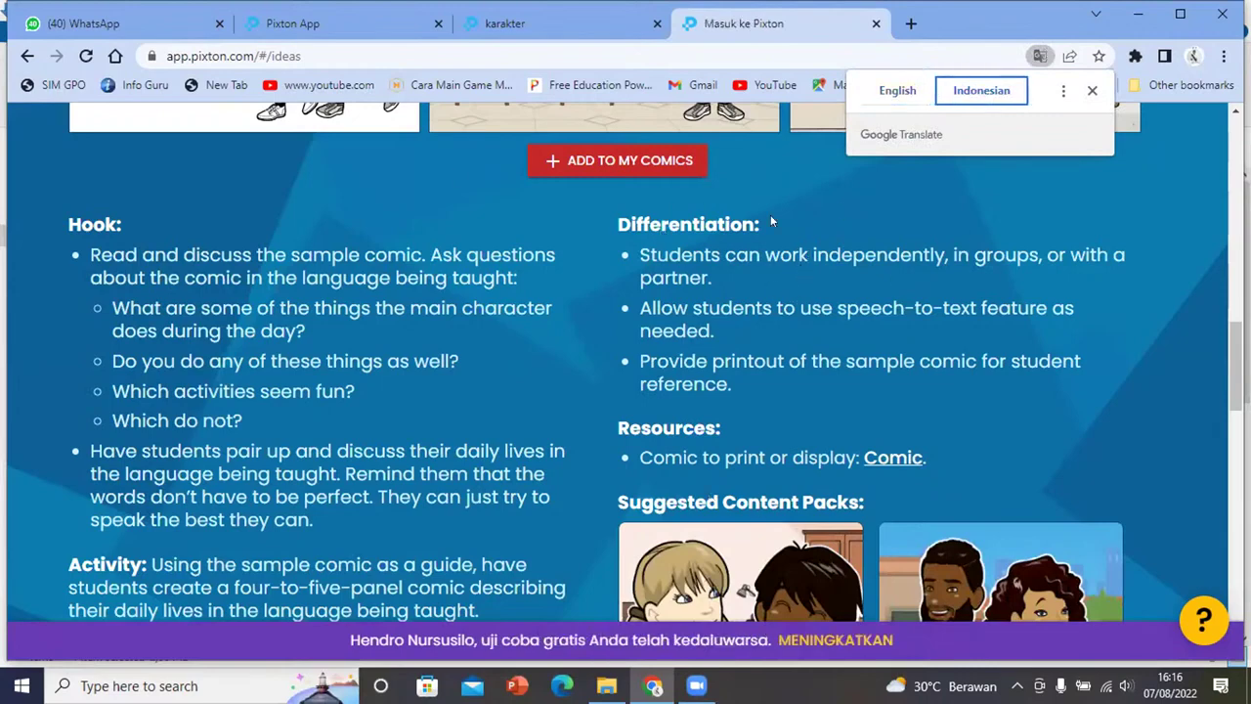
pyautogui.scroll(2, 781, 251)
pyautogui.click(817, 344)
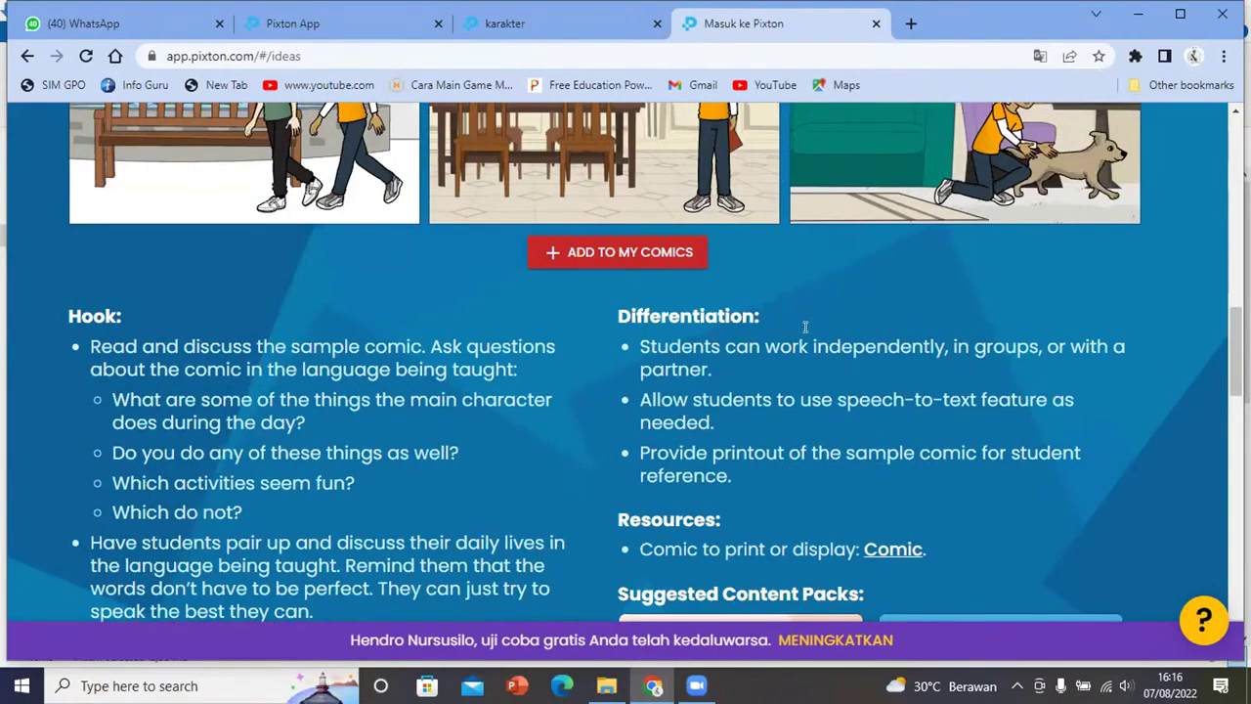
pyautogui.click(1040, 56)
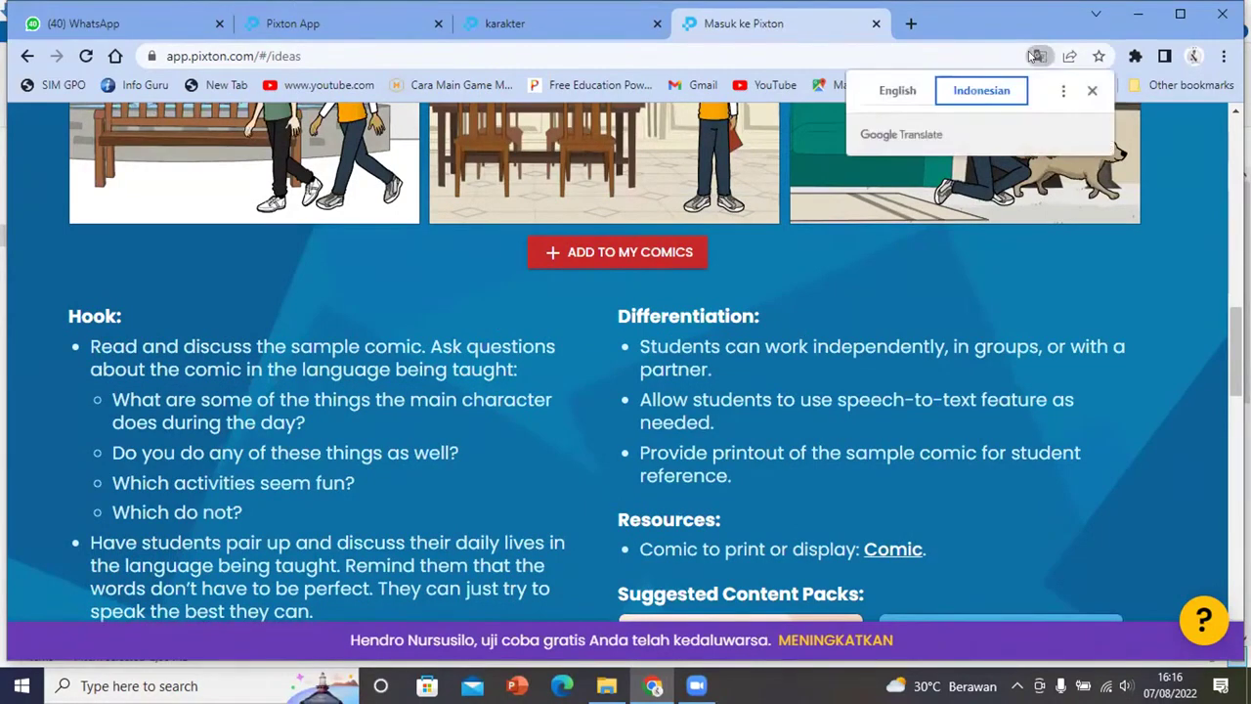
pyautogui.click(757, 390)
pyautogui.scroll(3, 714, 302)
pyautogui.scroll(-3, 775, 370)
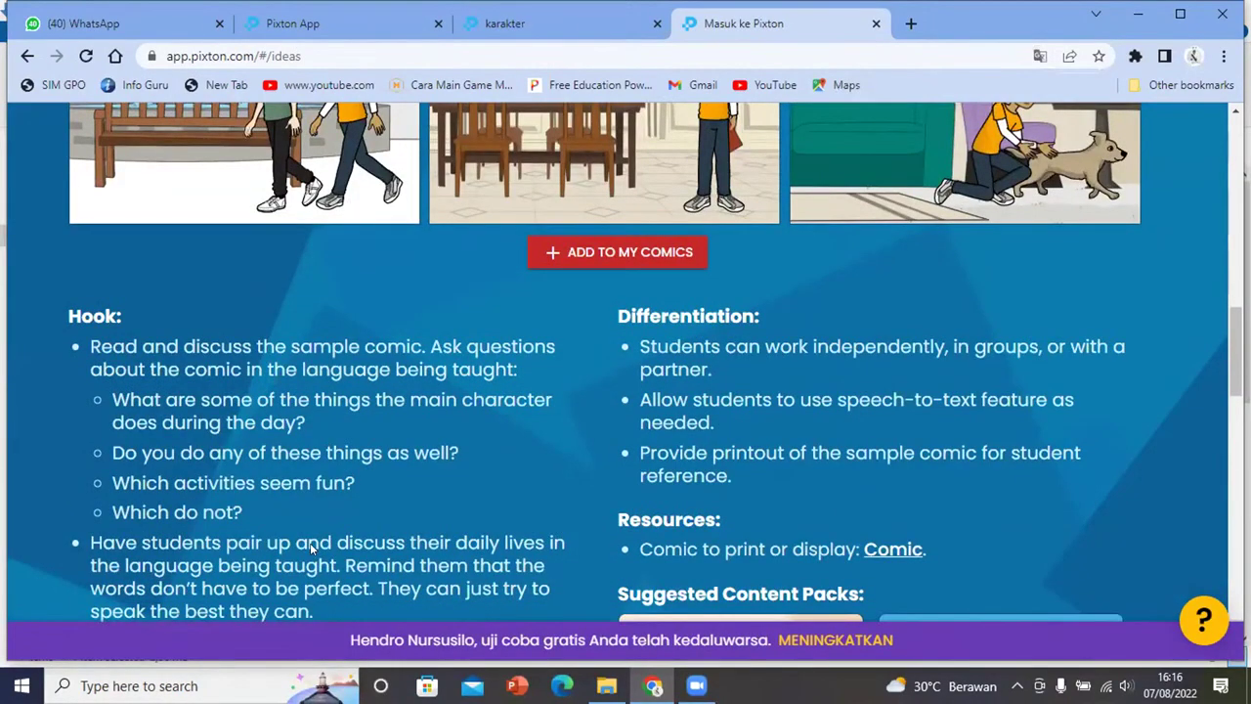
pyautogui.scroll(4, 1233, 391)
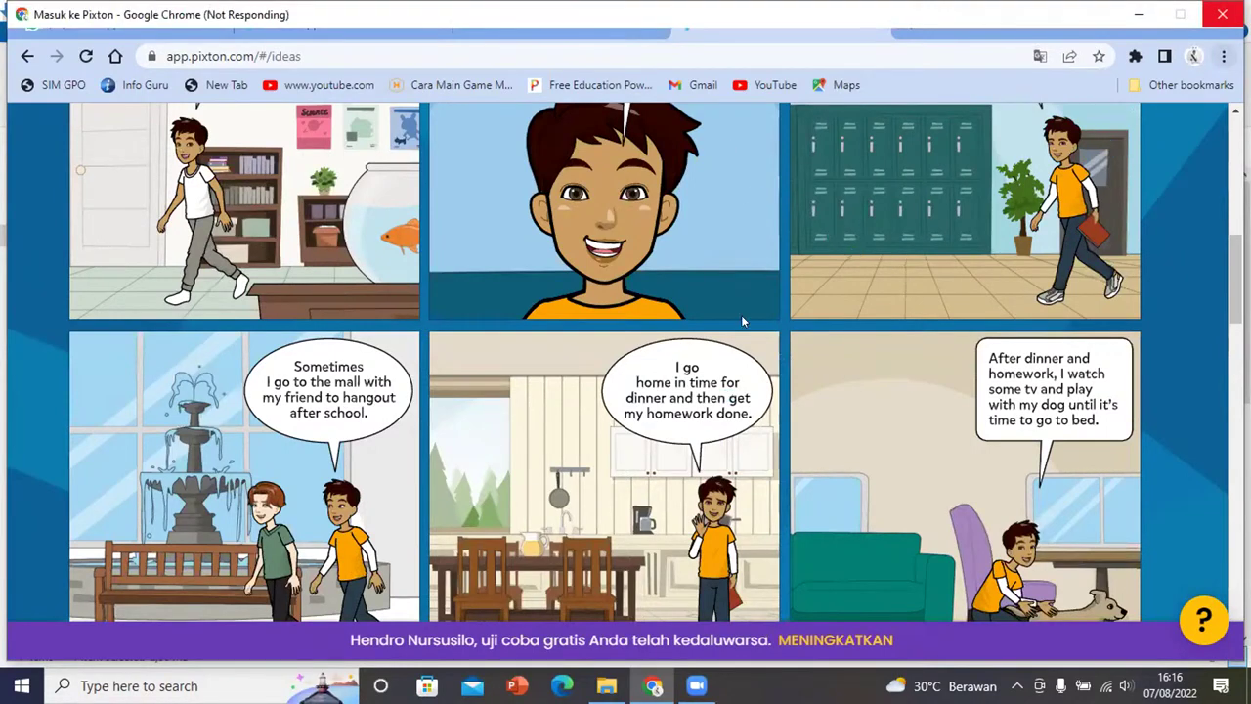
pyautogui.click(1223, 57)
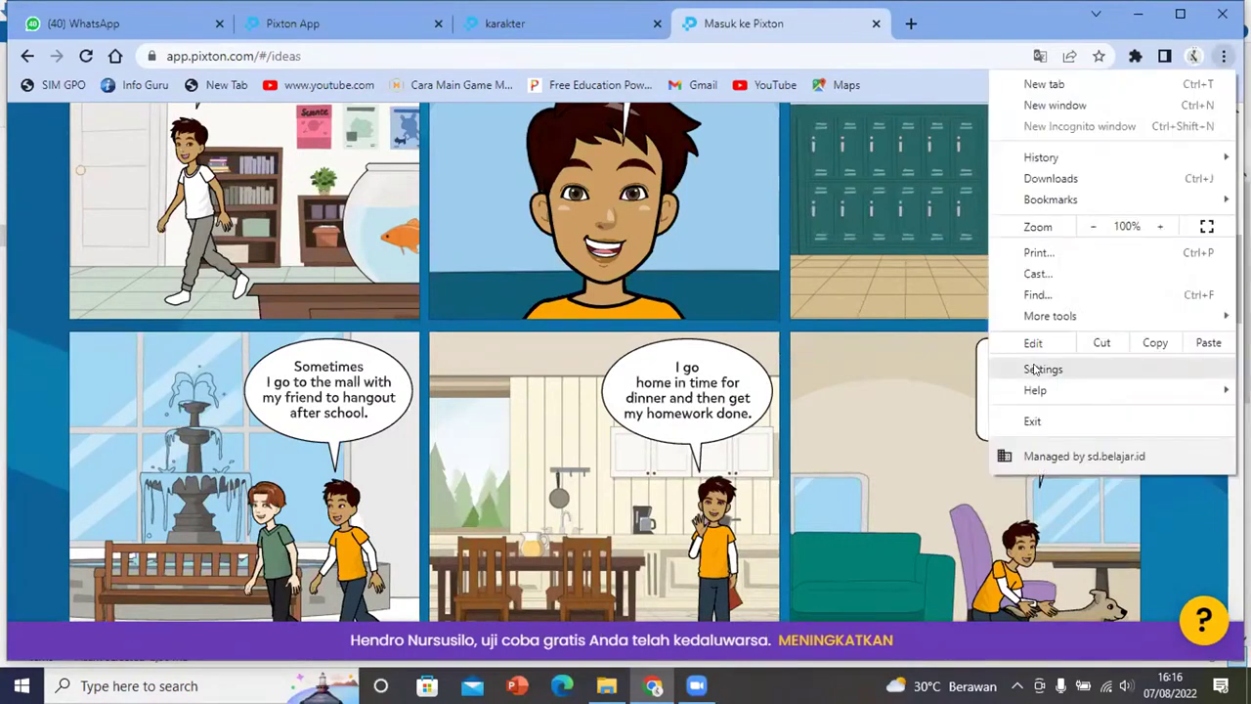
pyautogui.click(778, 332)
# Open the lesson's linked ACTFL interpersonal communication standard and look over both pages of the PDF
pyautogui.scroll(-2, 647, 441)
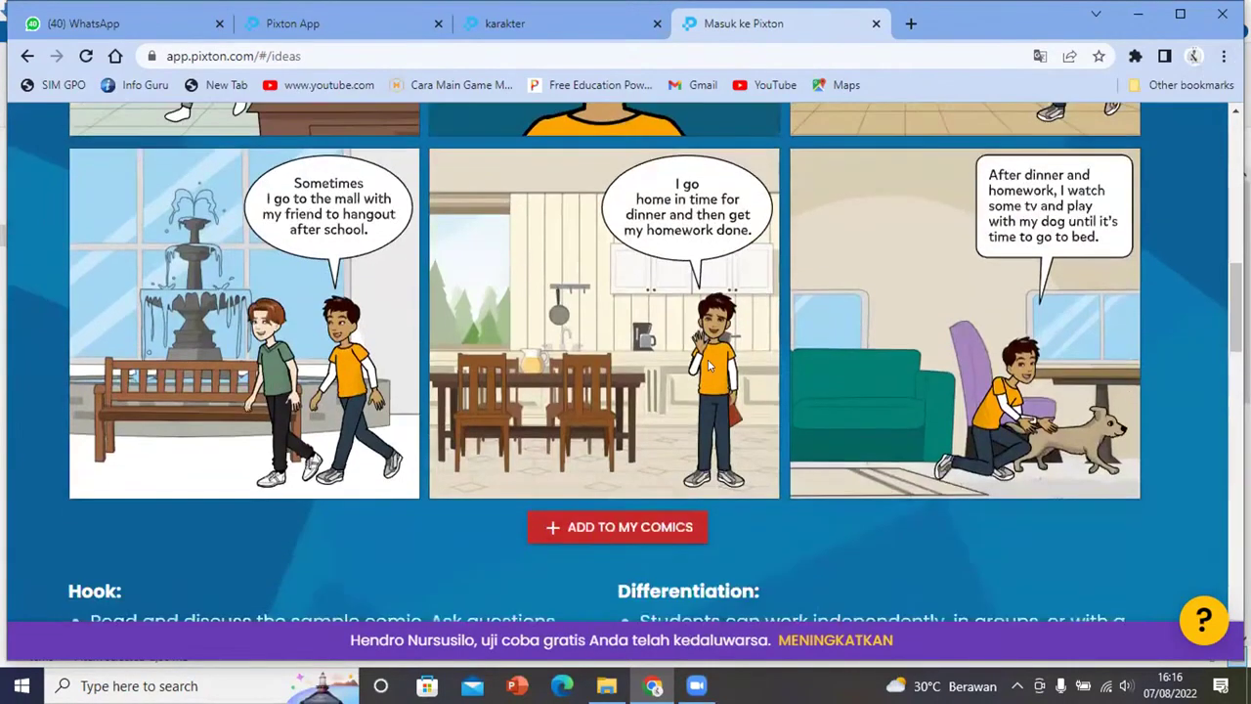
pyautogui.scroll(2, 775, 355)
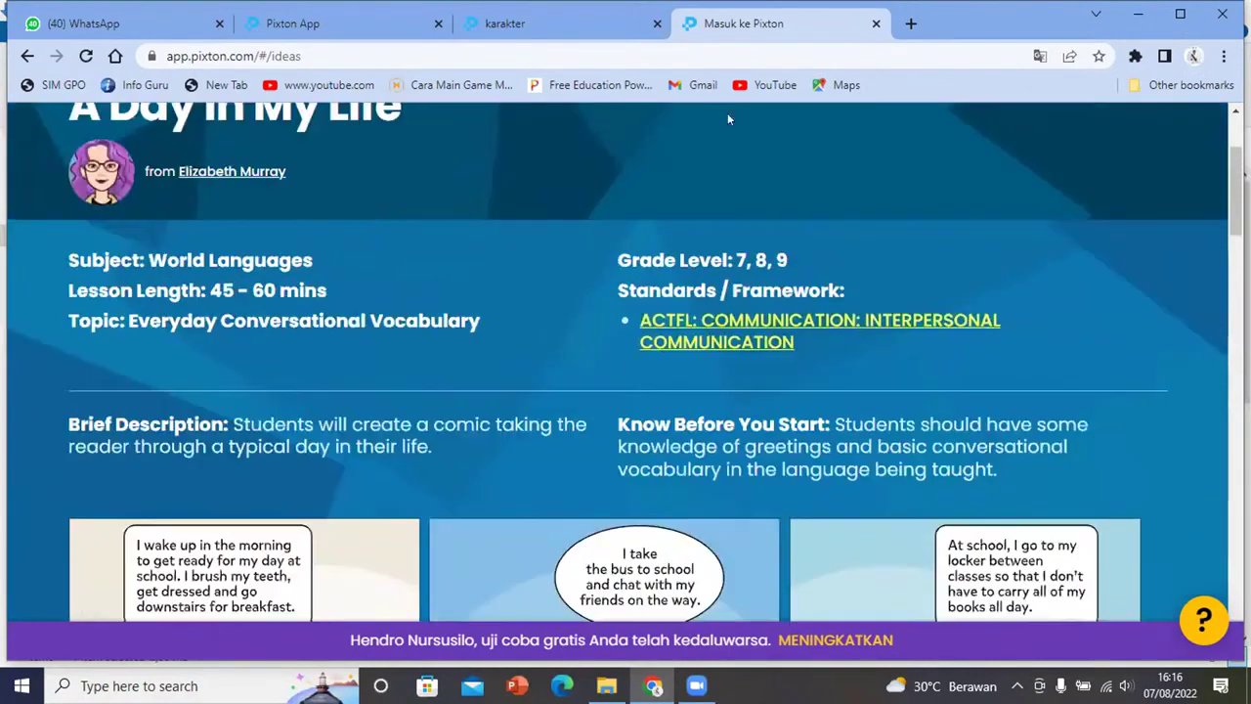
pyautogui.click(745, 334)
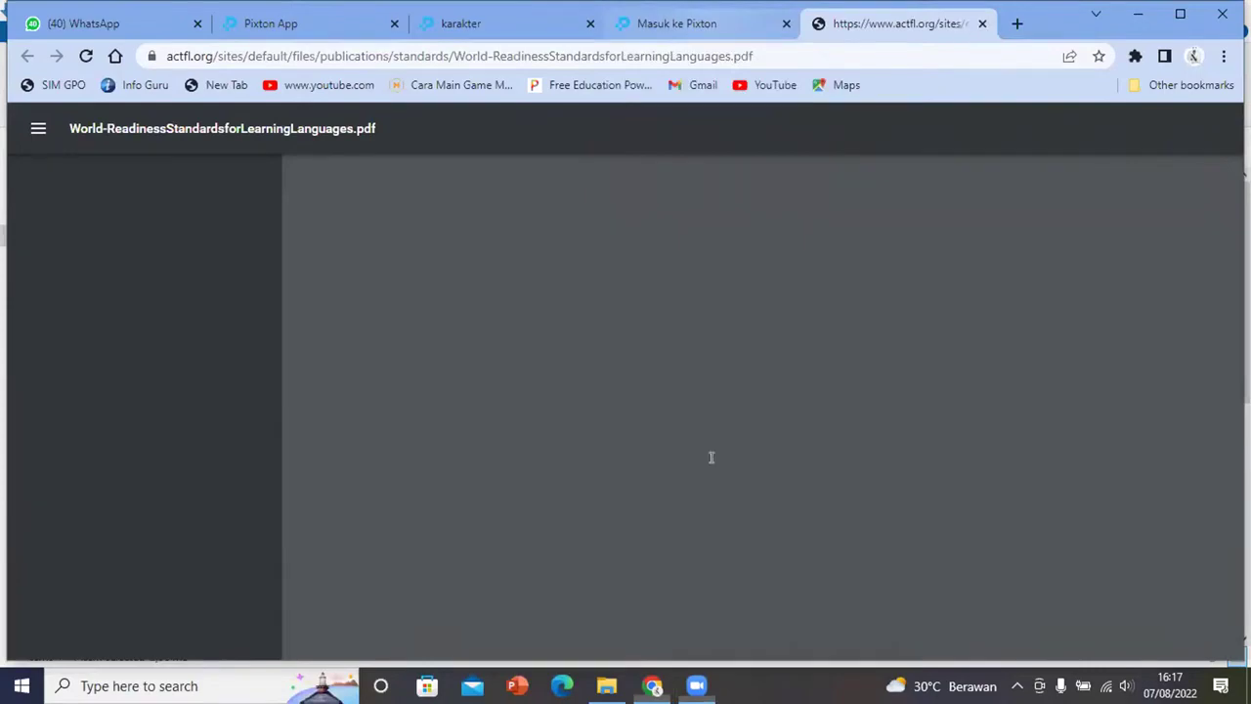
pyautogui.scroll(-2, 684, 401)
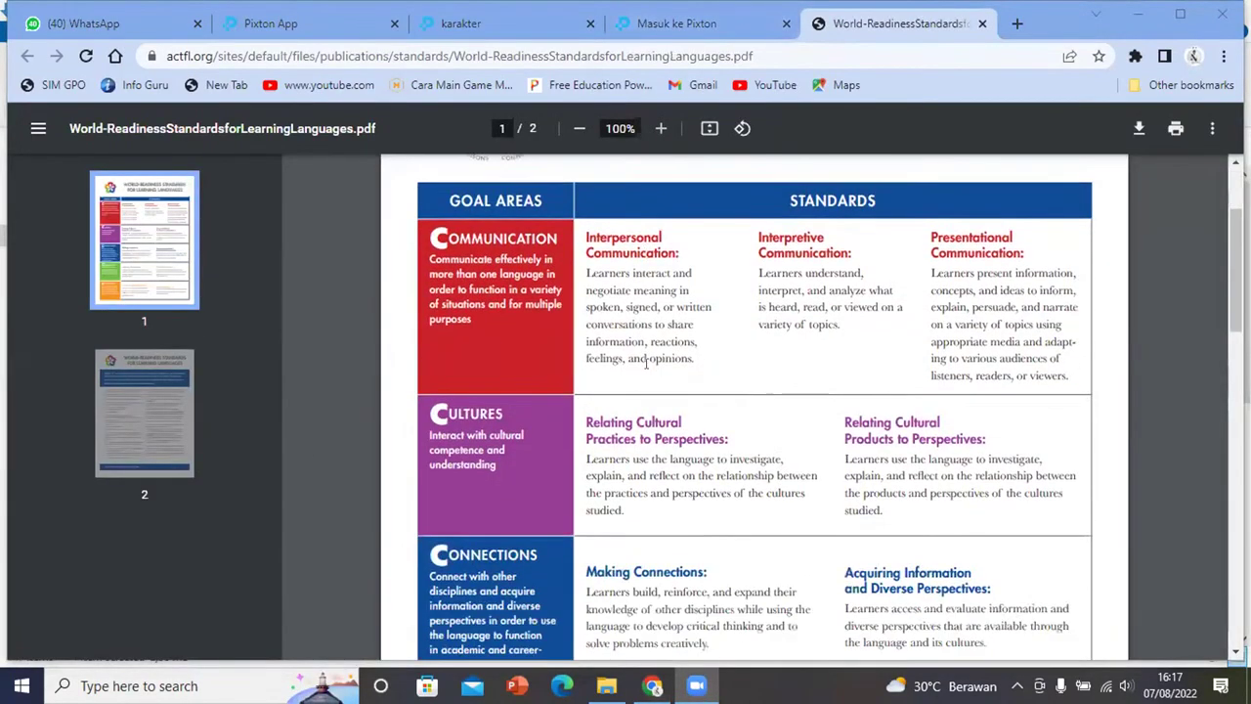
pyautogui.click(161, 414)
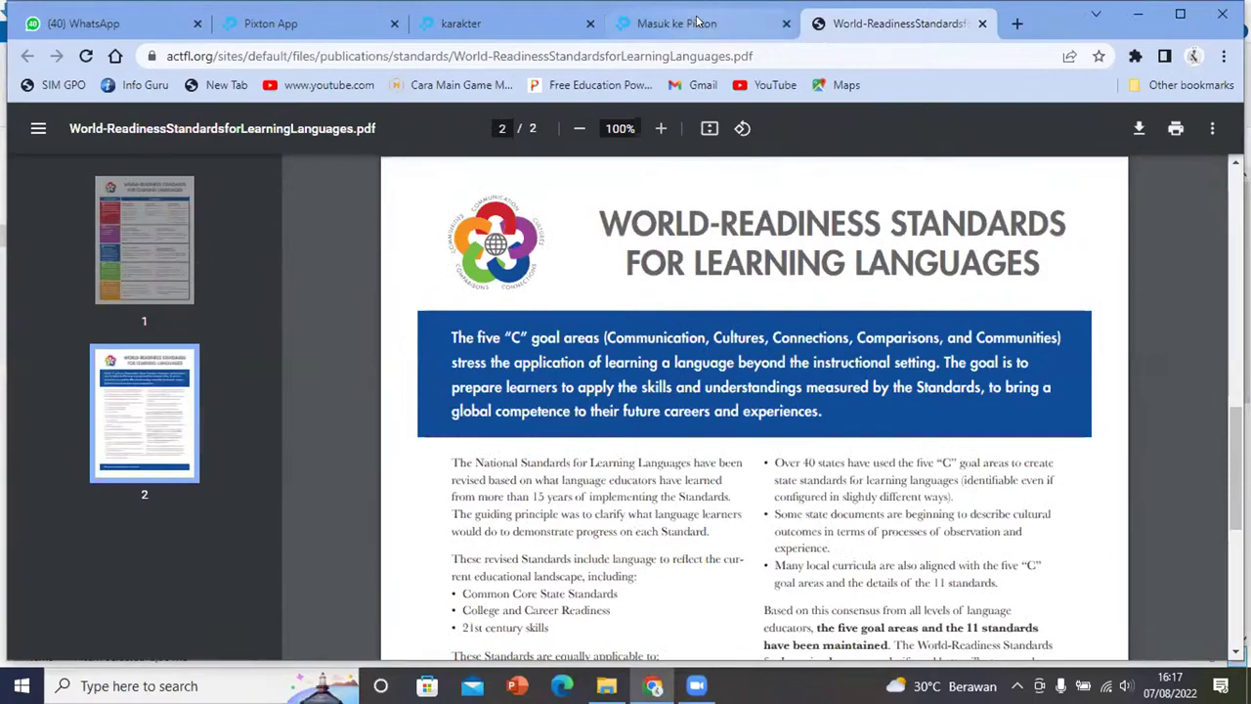
# Return to the A Day in My Life lesson, add its sample comic to My Comics and look over the comic collection
pyautogui.hotkey('ctrl', 'shift', 'Tab')
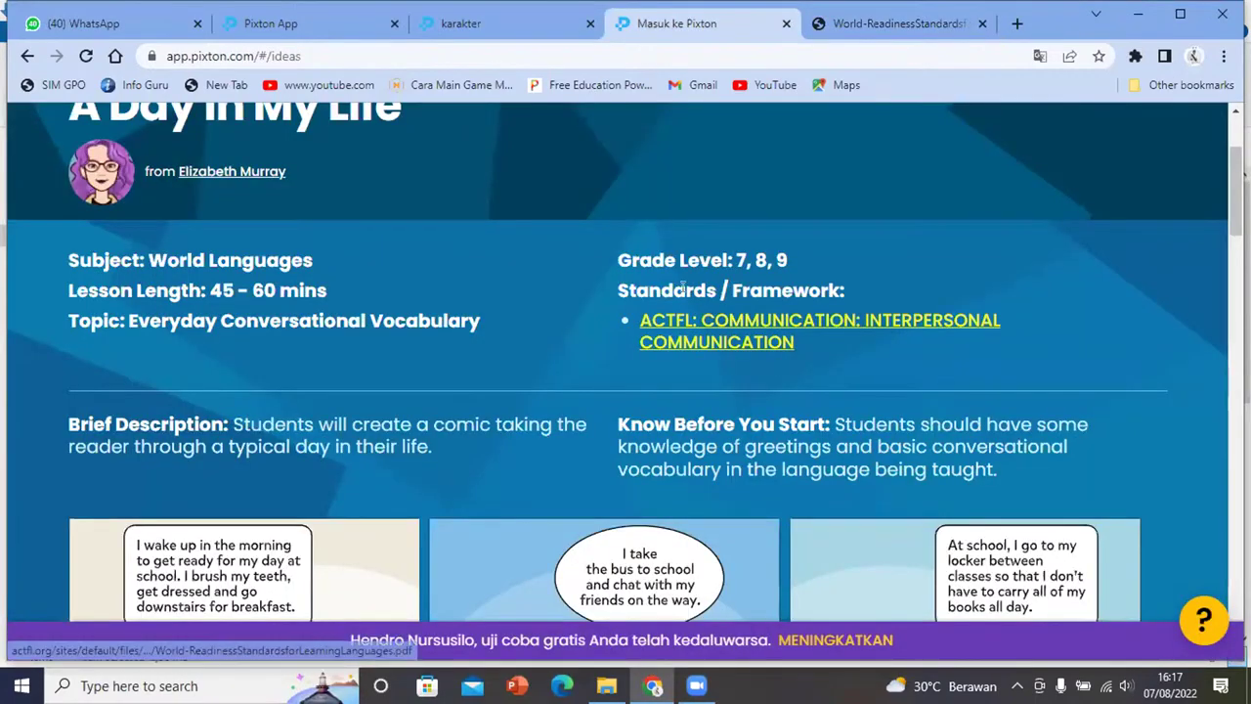
pyautogui.scroll(-7, 660, 372)
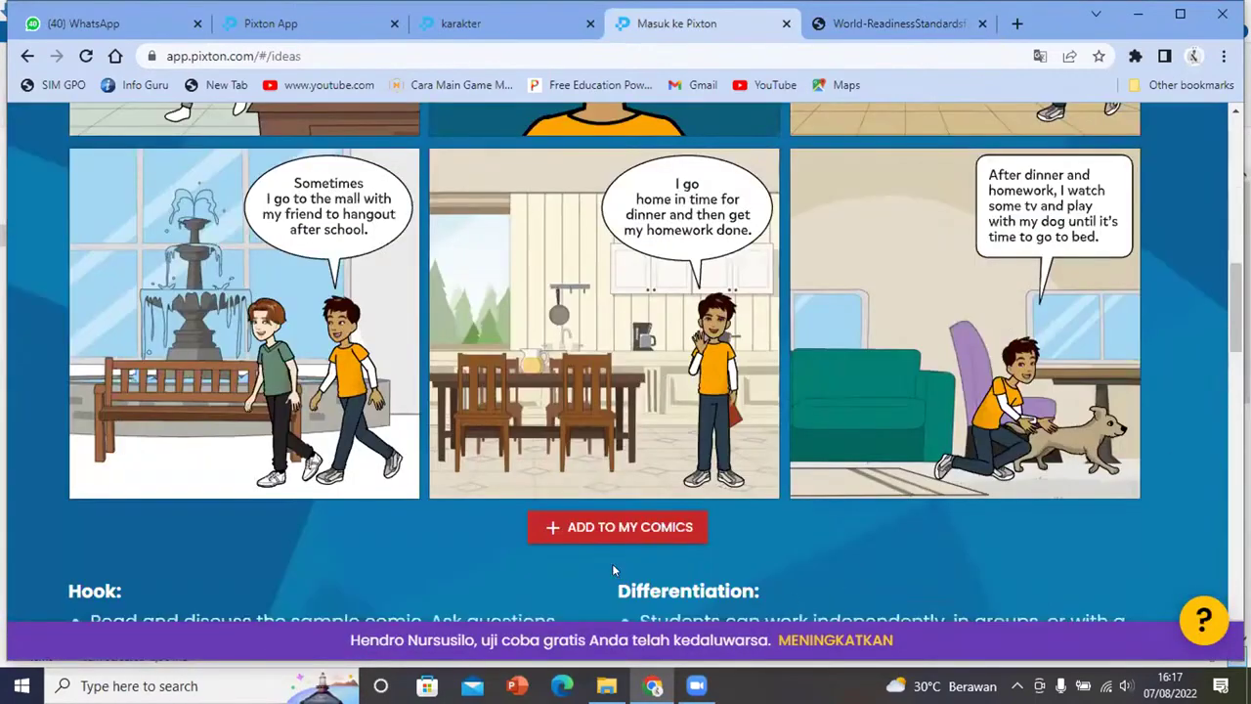
pyautogui.click(604, 529)
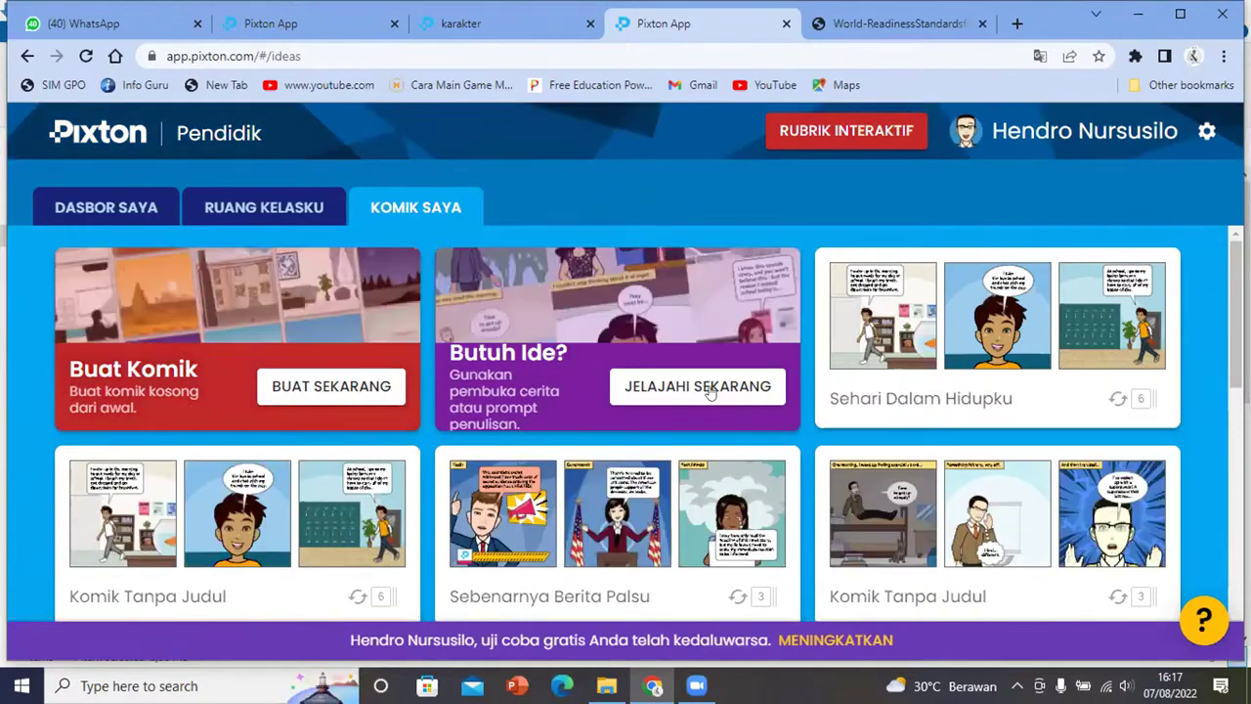
pyautogui.scroll(-1, 713, 381)
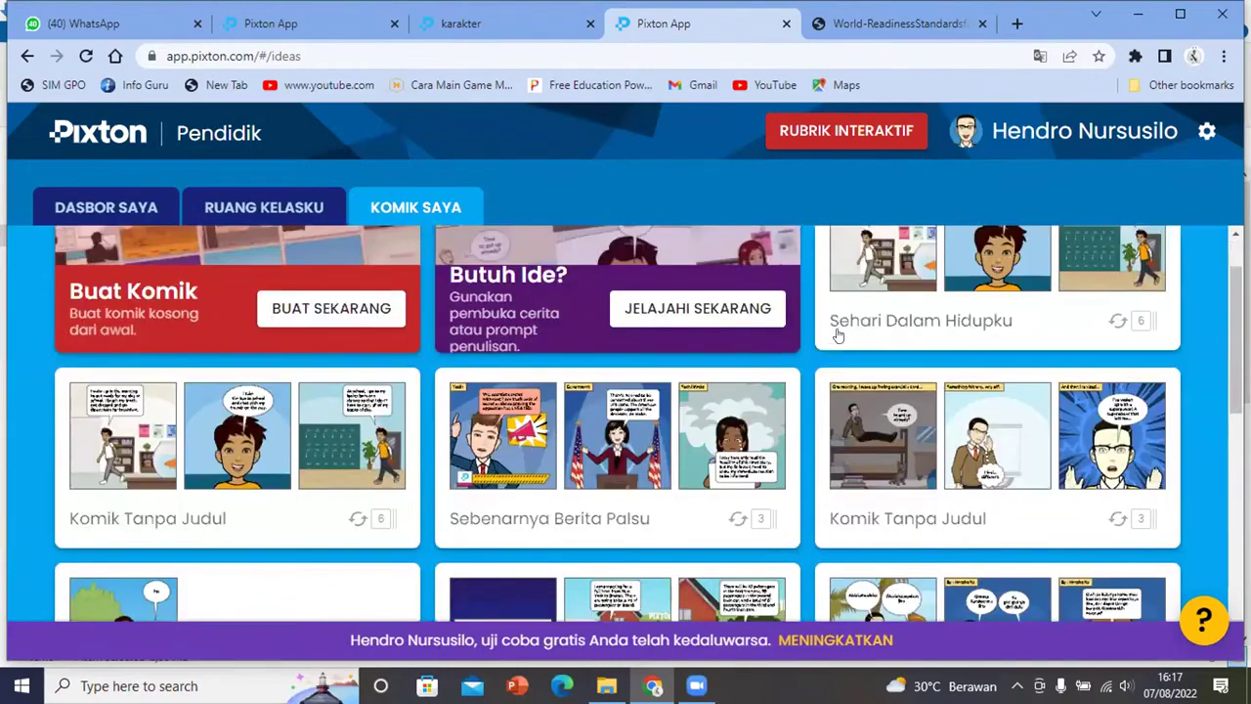
pyautogui.scroll(1, 718, 357)
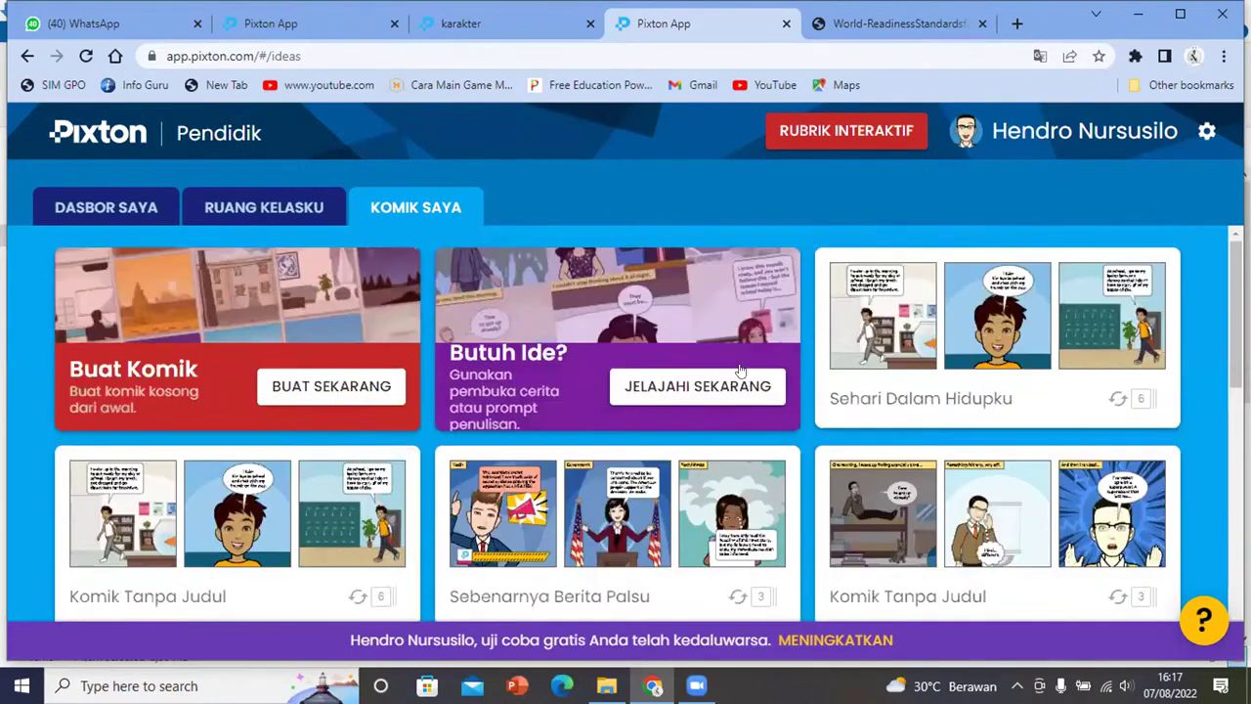
# Browse the Pembuka Cerita / Petunjuk Penulisan story starters and remix the Big News comic
pyautogui.click(681, 383)
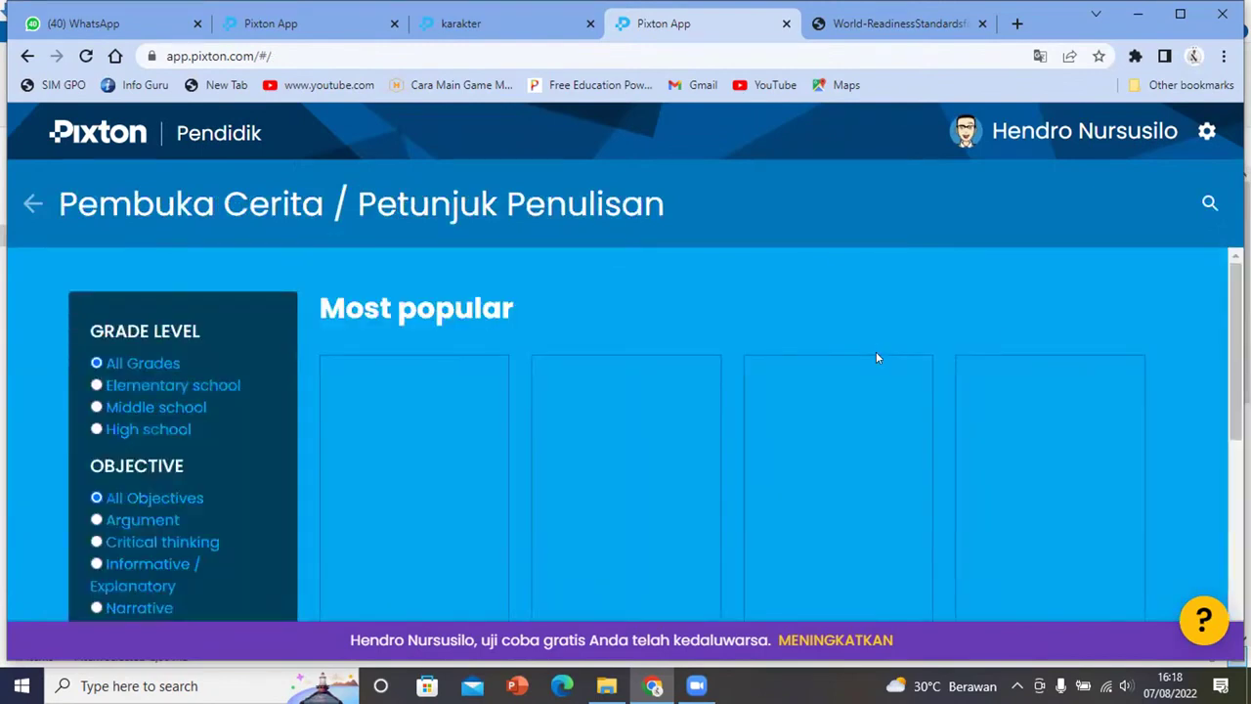
pyautogui.scroll(-2, 811, 360)
pyautogui.scroll(2, 723, 347)
pyautogui.scroll(-2, 665, 332)
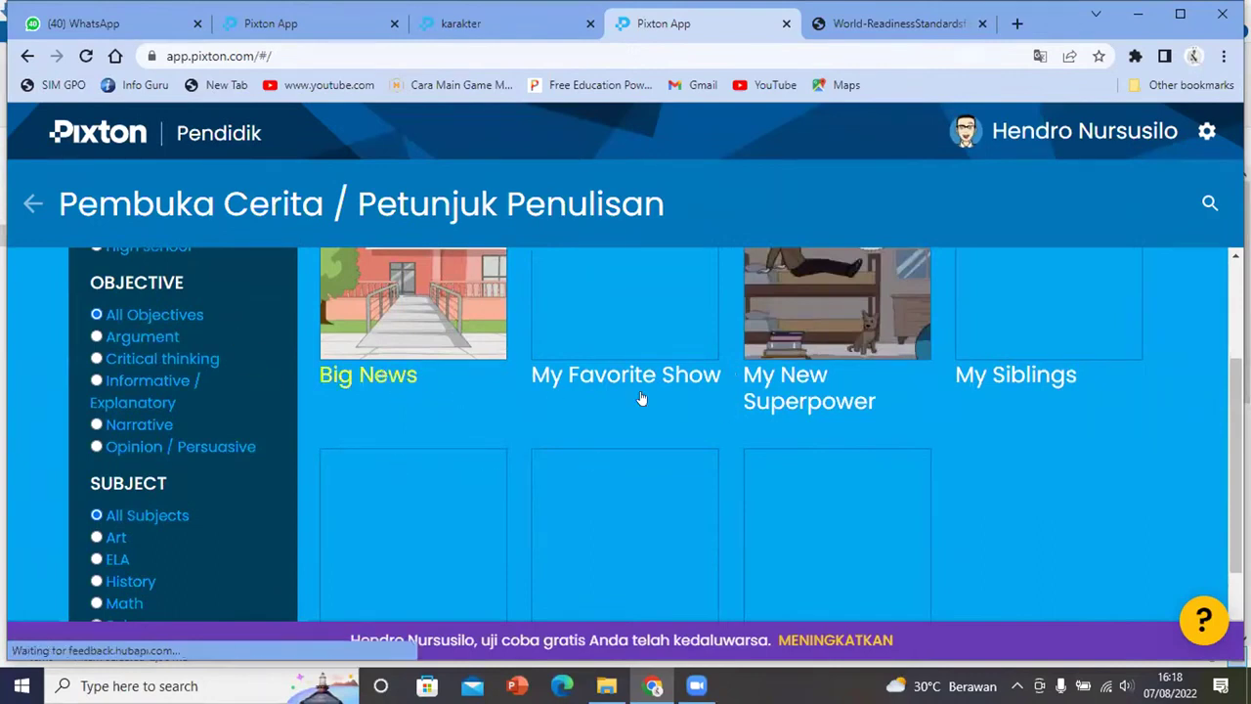
pyautogui.click(438, 316)
pyautogui.scroll(-3, 466, 367)
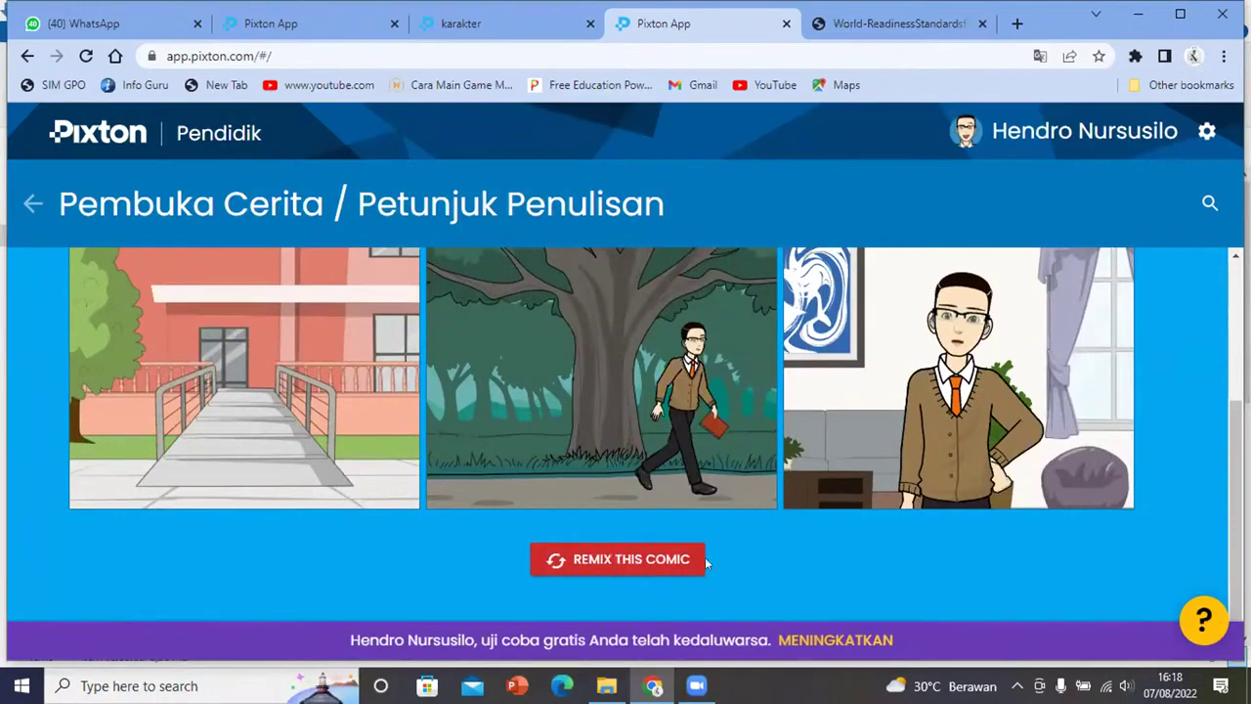
pyautogui.click(659, 560)
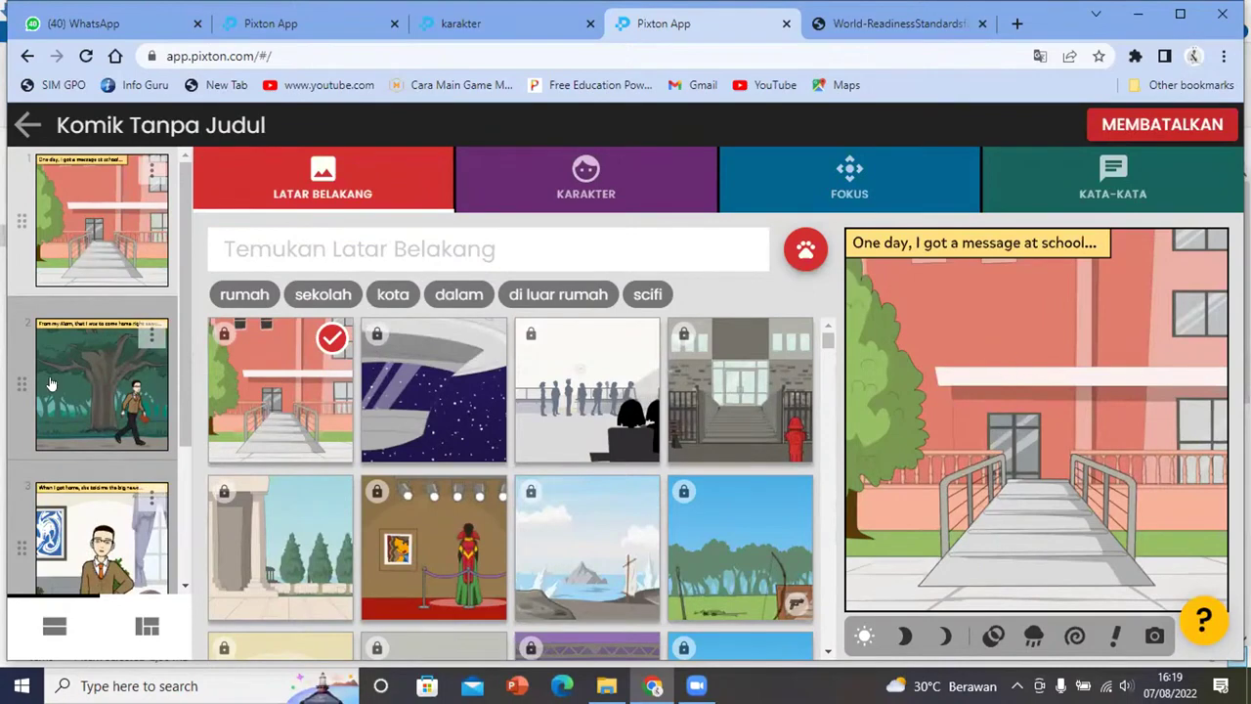
# Try to dress the second panel's character in the locked green military uniform from the perang dunia II content pack
pyautogui.click(137, 378)
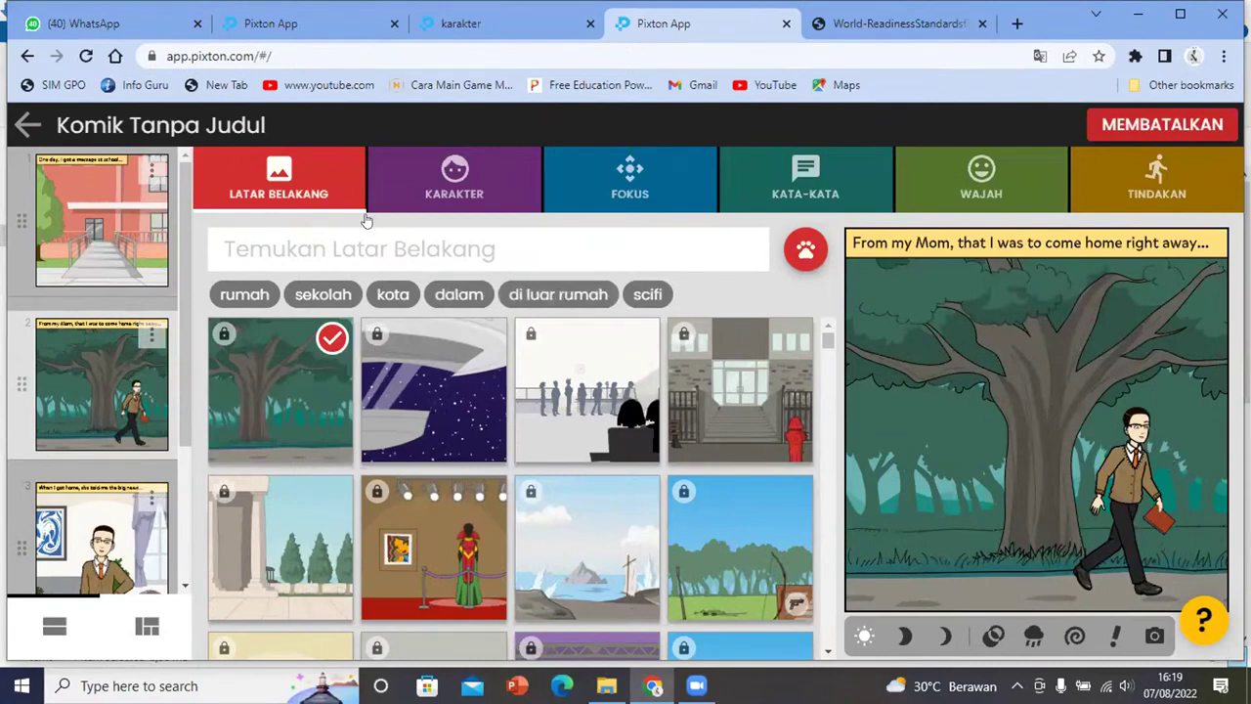
pyautogui.click(452, 186)
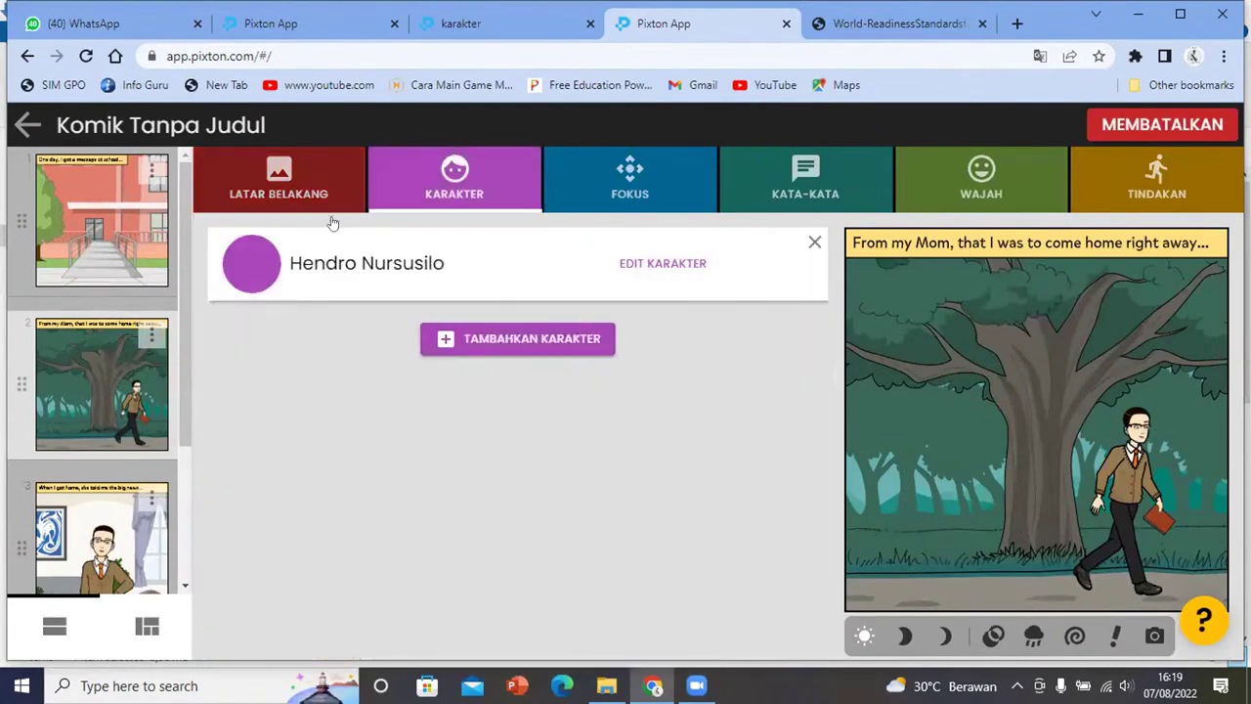
pyautogui.click(672, 264)
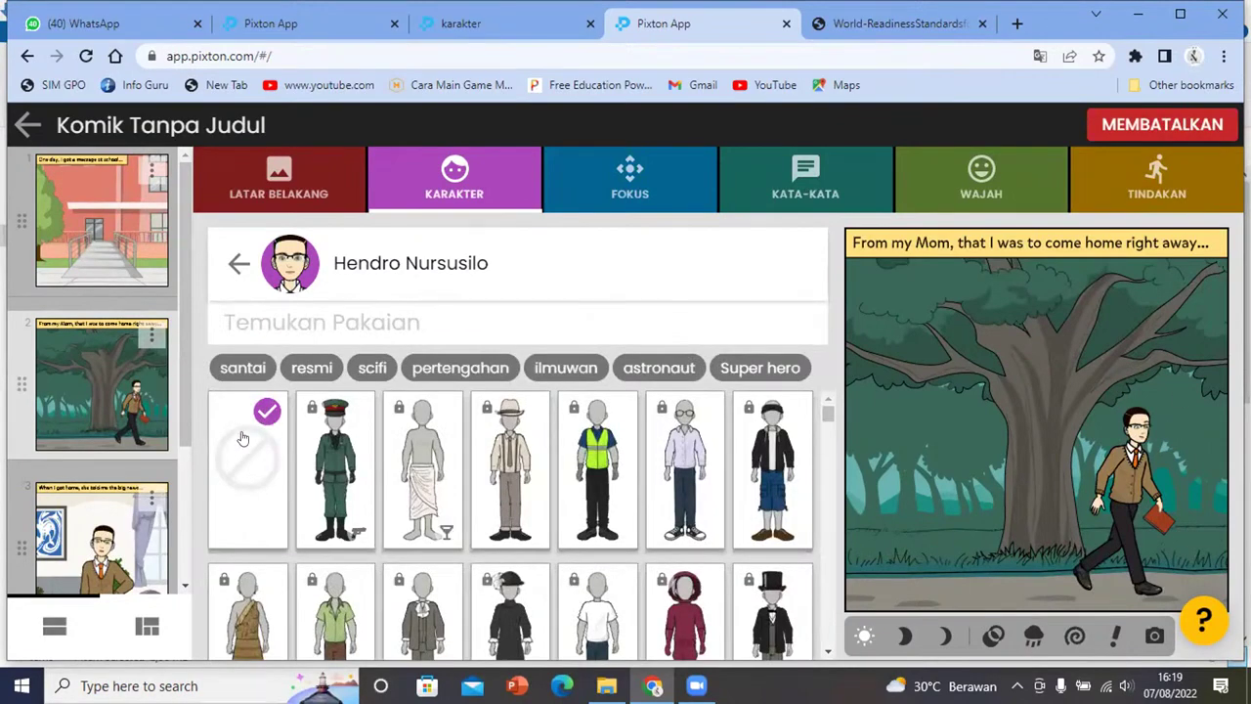
pyautogui.click(327, 438)
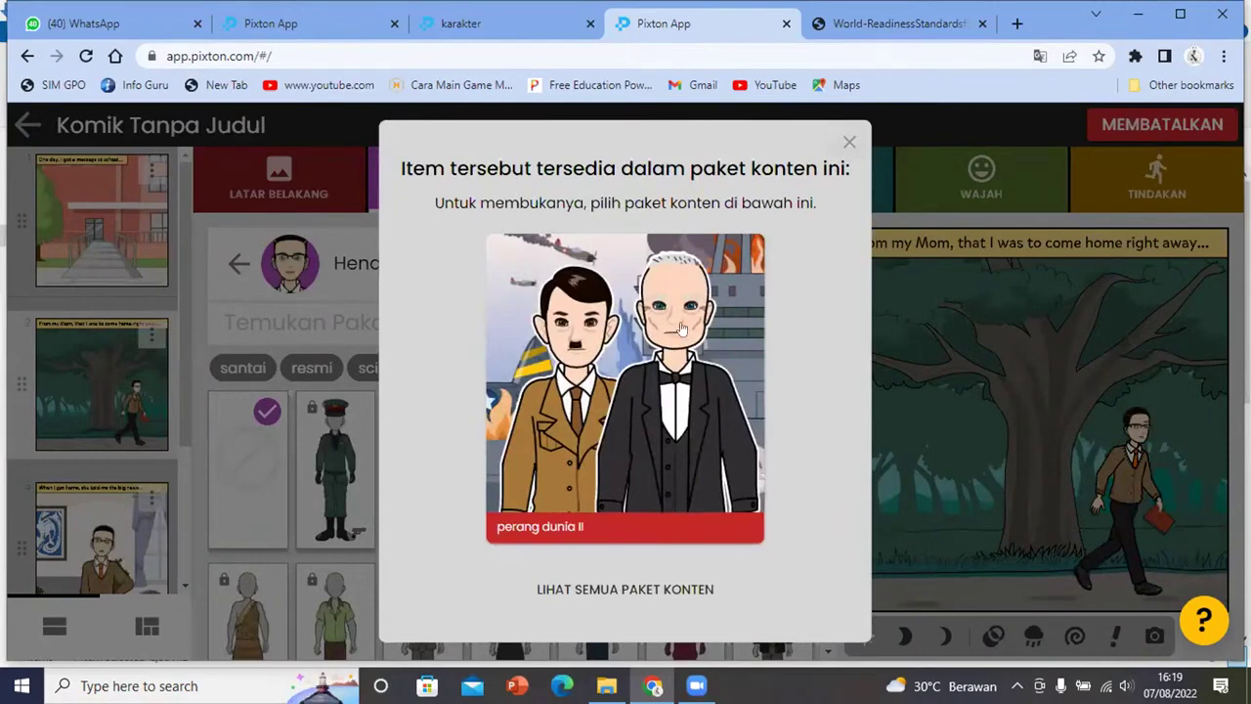
pyautogui.click(678, 359)
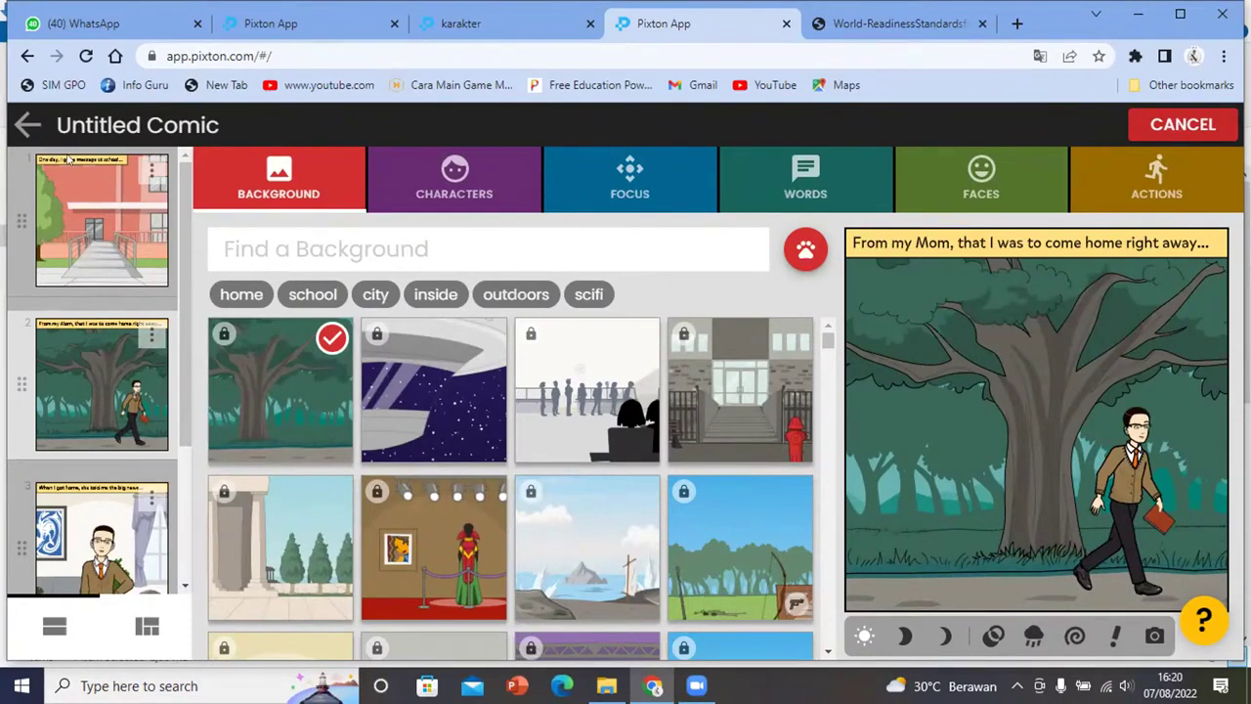
# Leave the comic editor, log out of Pixton and sign back in with a different Google account
pyautogui.click(478, 208)
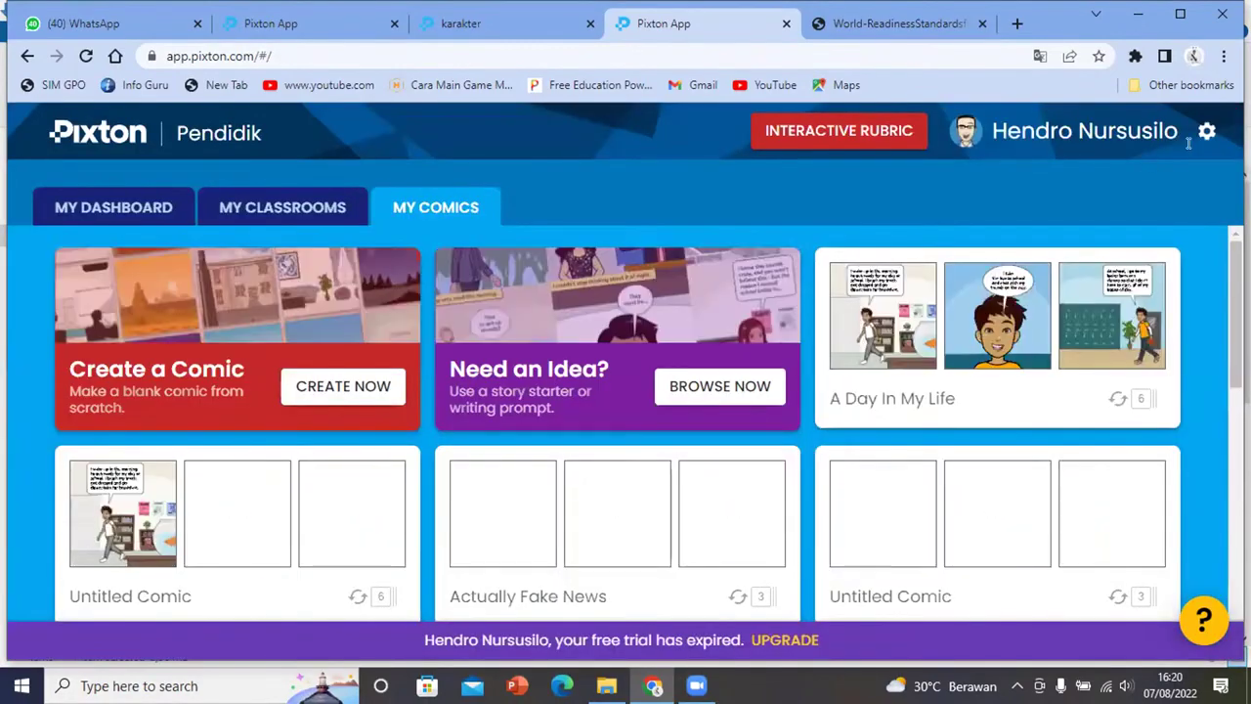
pyautogui.click(1205, 134)
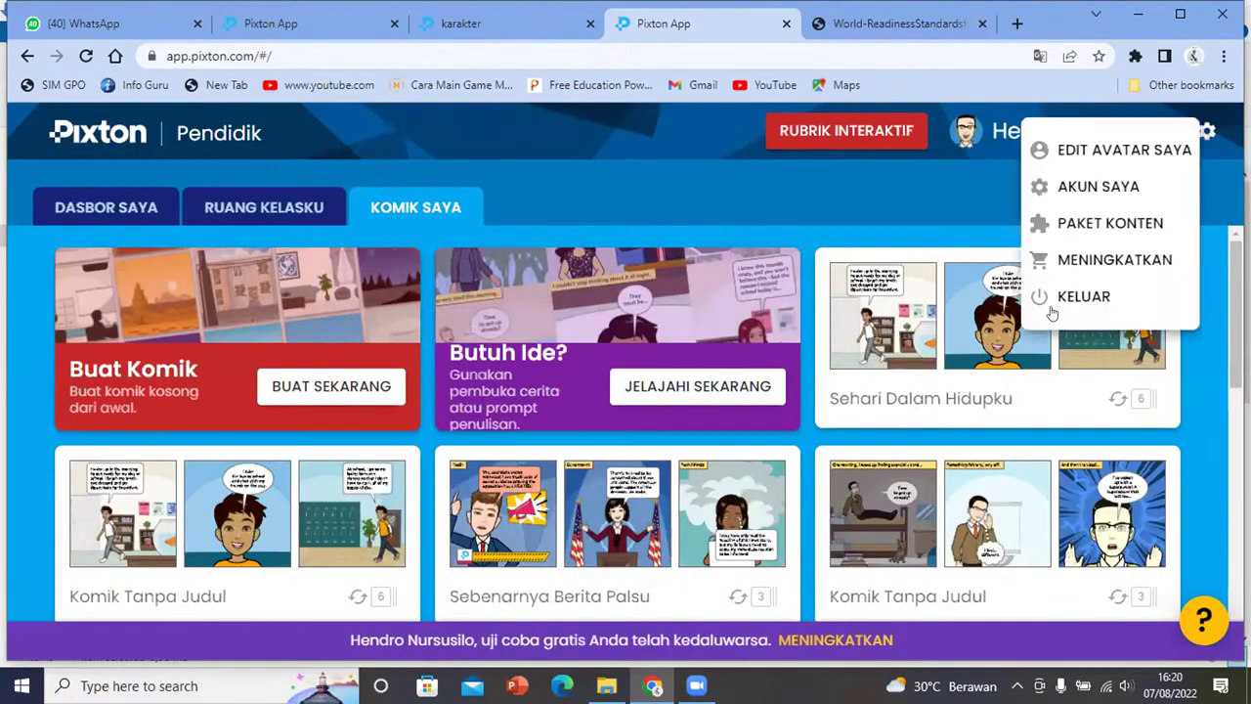
pyautogui.click(1083, 296)
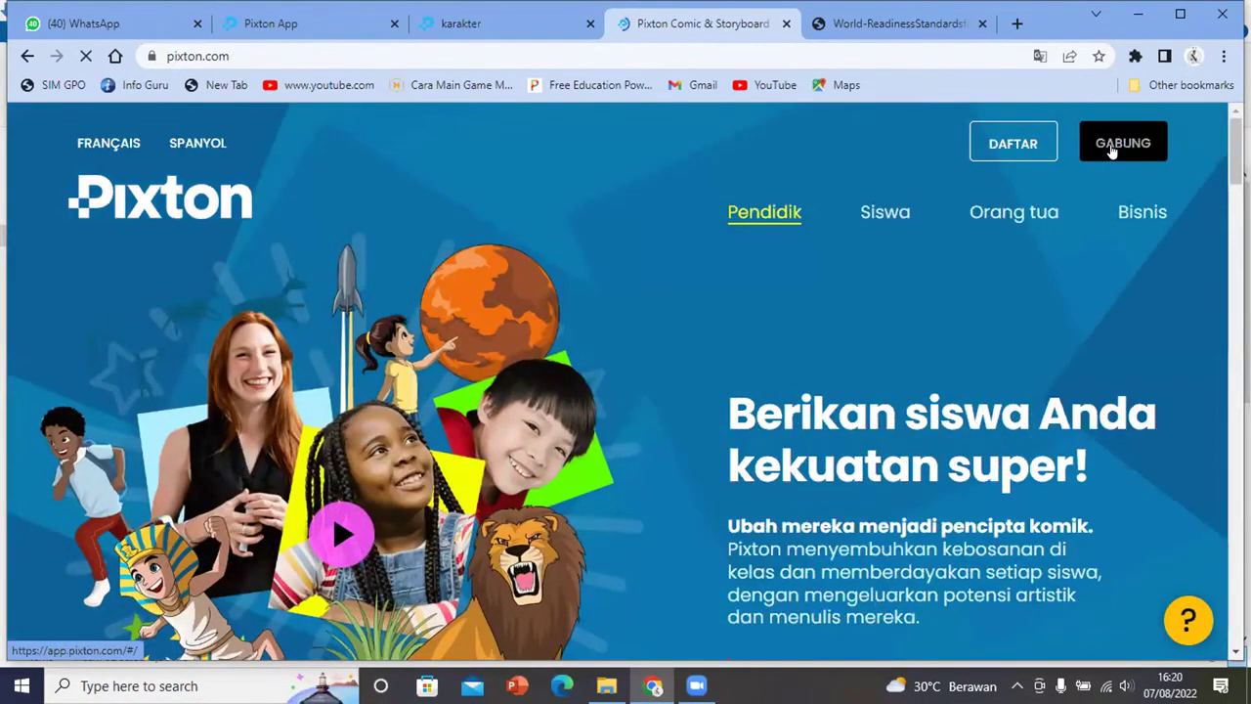
pyautogui.click(1111, 148)
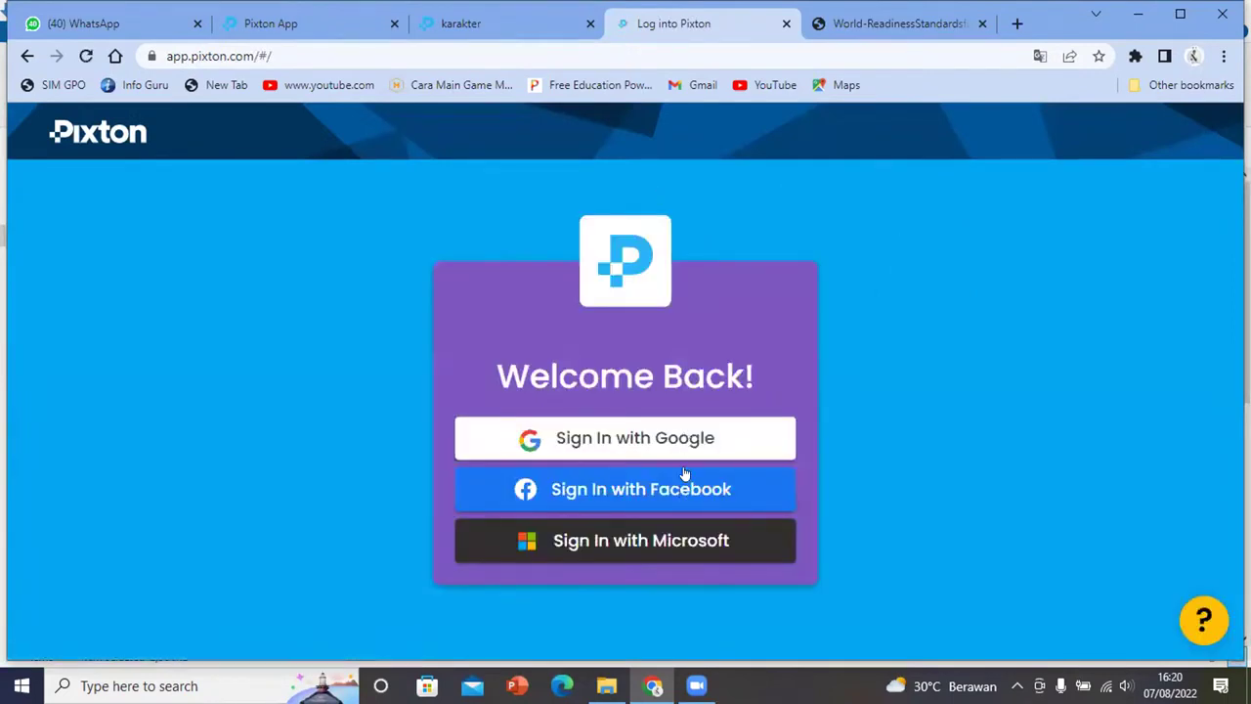
pyautogui.click(687, 480)
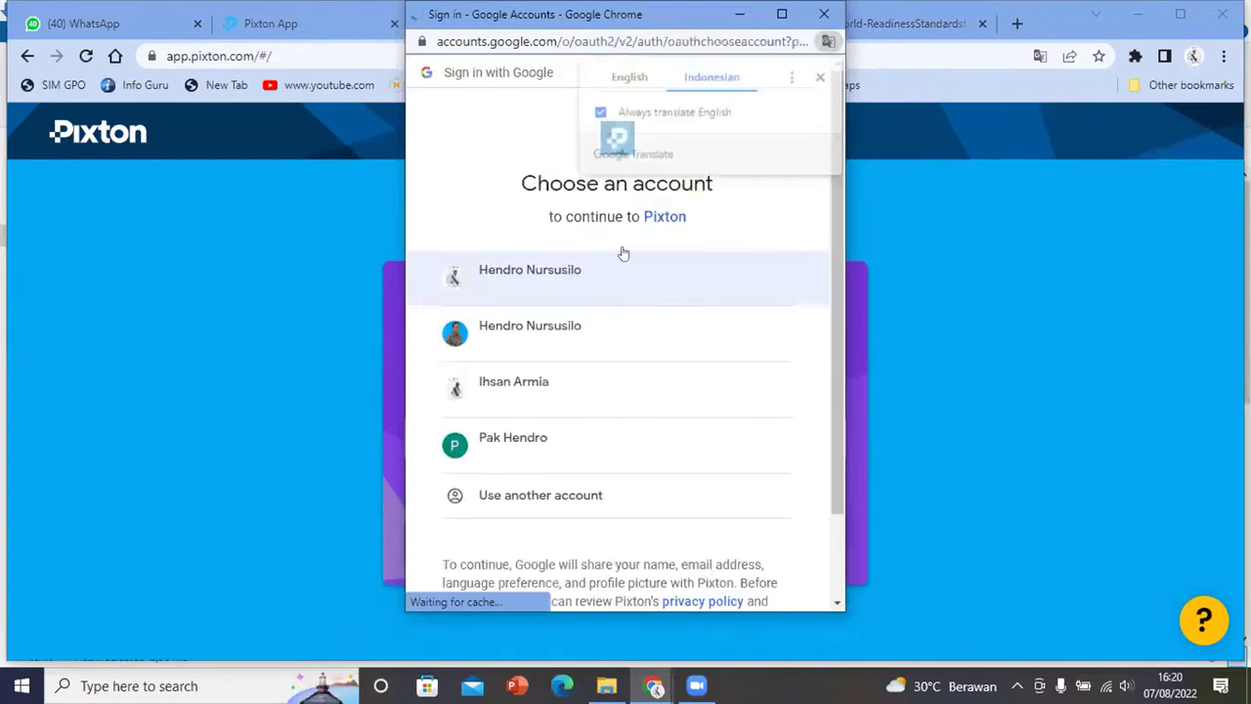
pyautogui.click(560, 455)
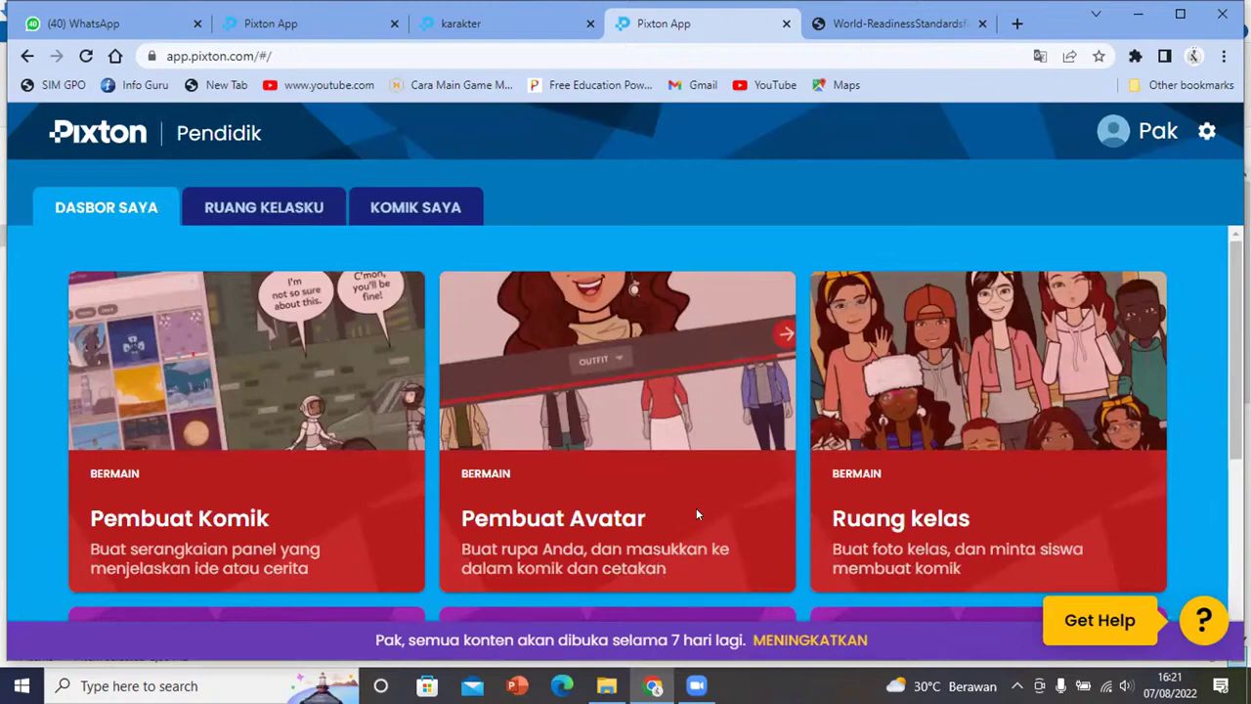
# Look over the new account's classrooms and the tools on its dashboard
pyautogui.click(237, 203)
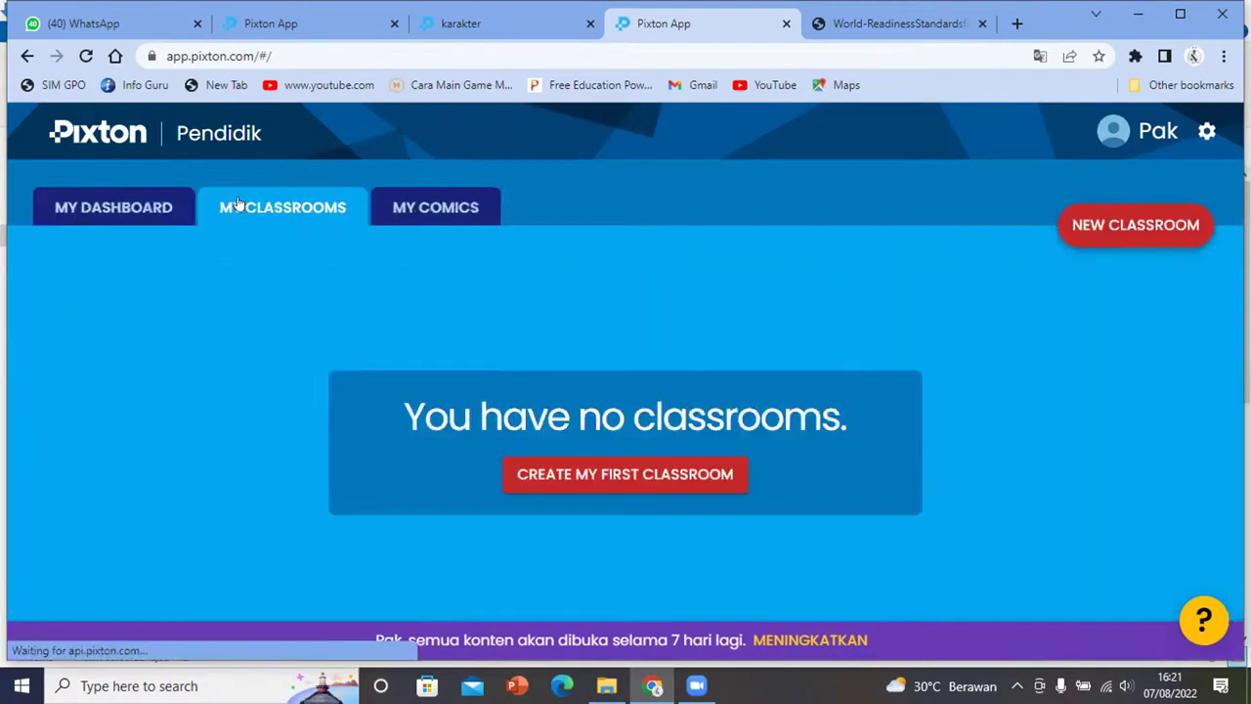
pyautogui.click(107, 203)
pyautogui.scroll(-3, 545, 326)
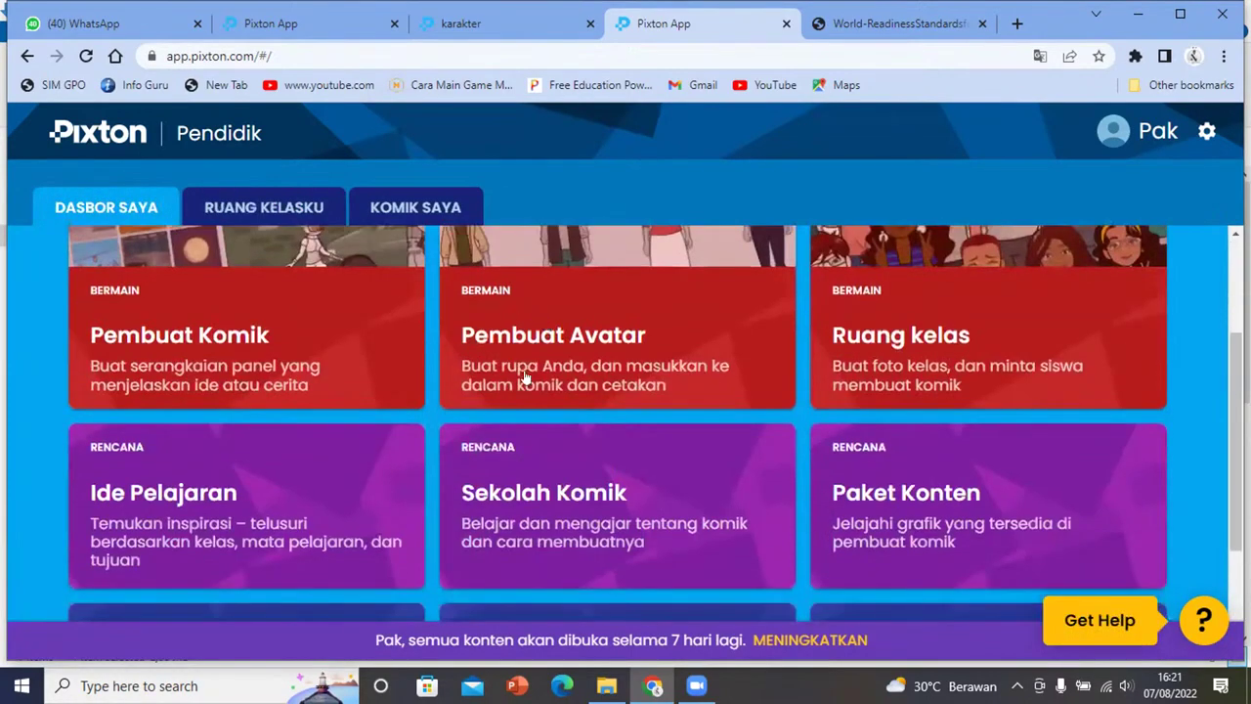
# Browse the story starters from My Comics and remix the My Favorite Show comic
pyautogui.click(415, 207)
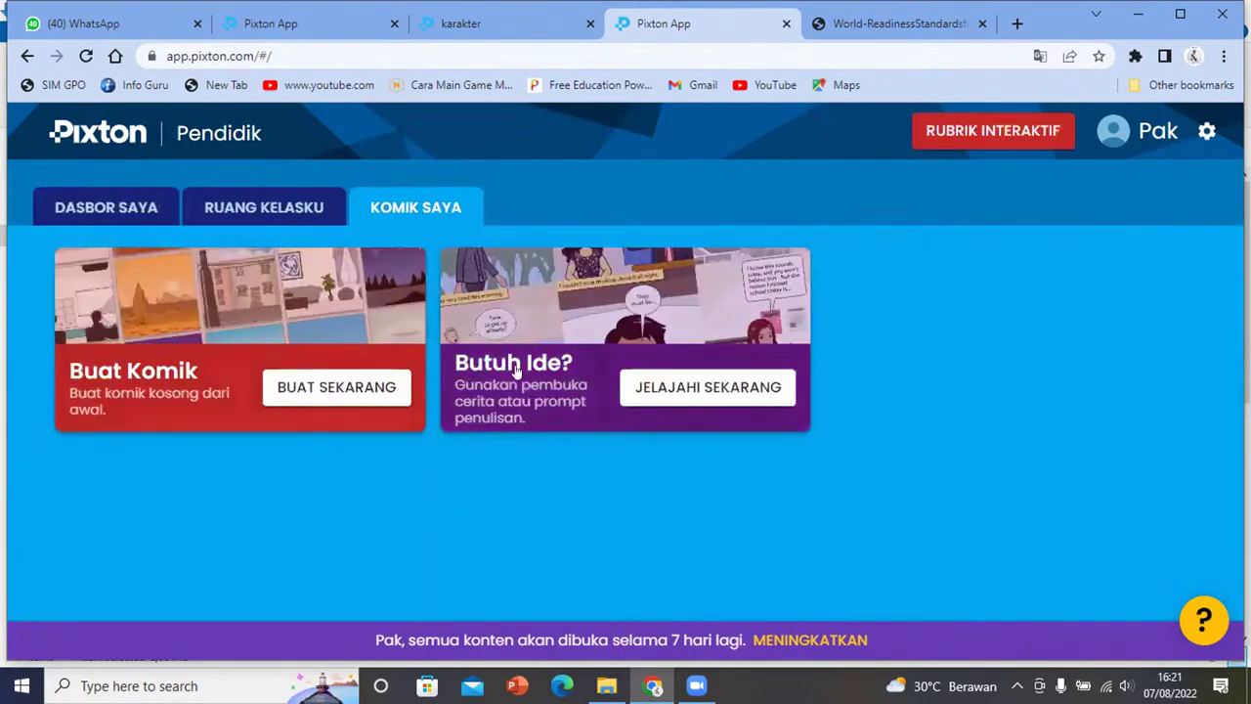
pyautogui.click(721, 390)
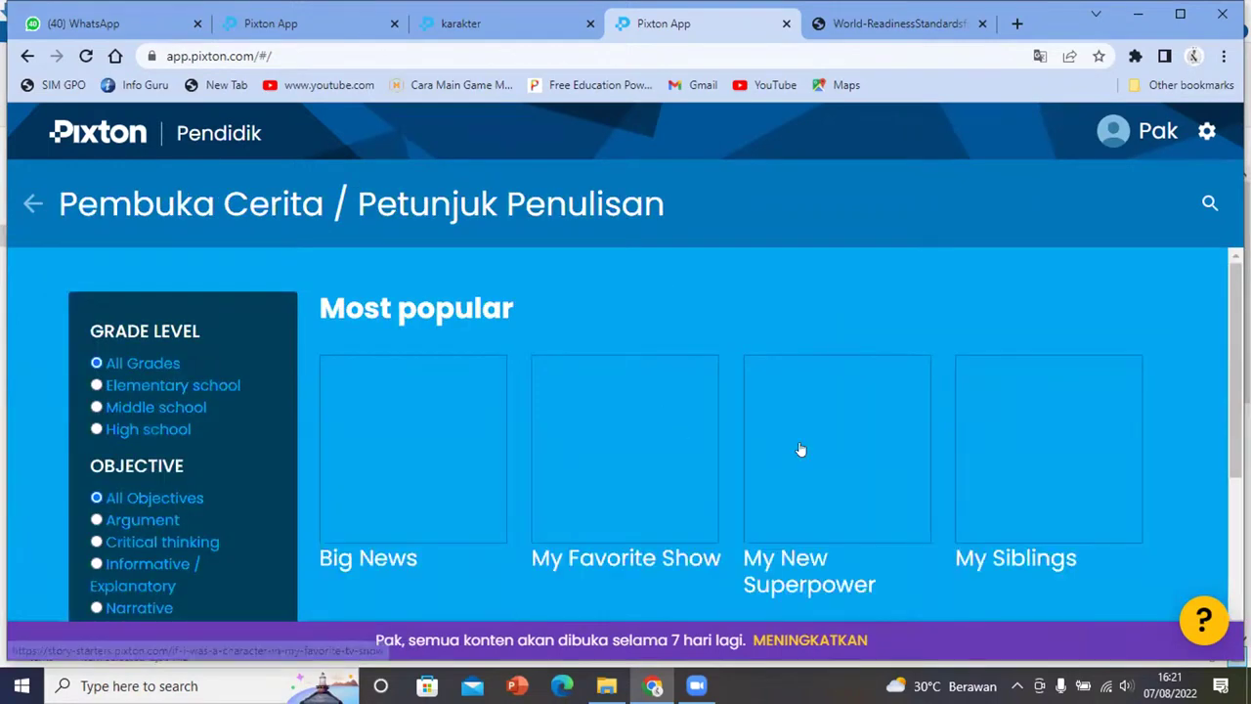
pyautogui.click(1039, 426)
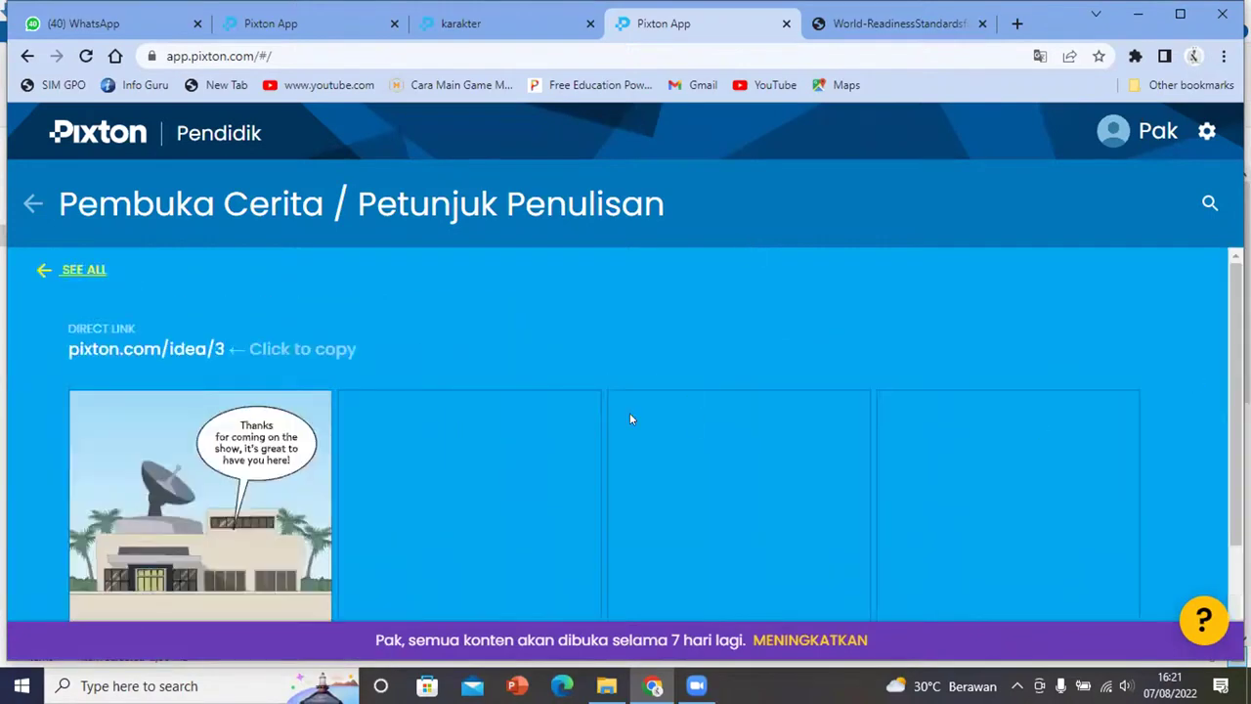
pyautogui.scroll(-2, 412, 477)
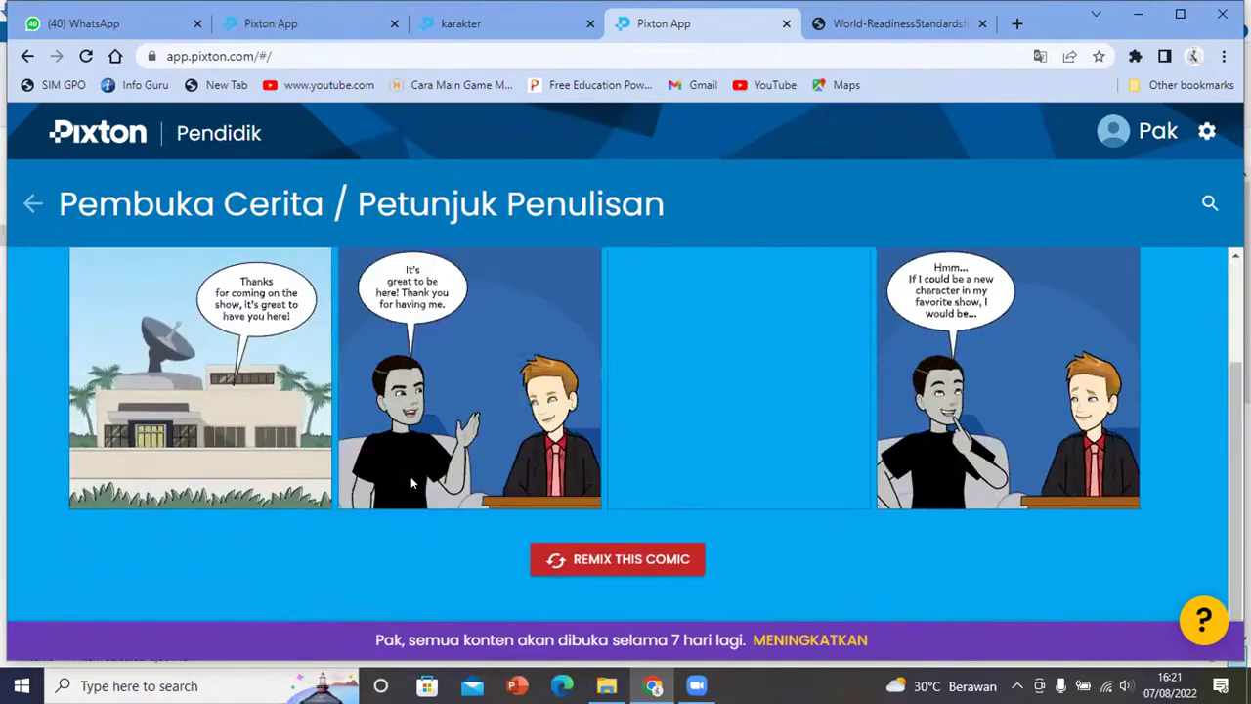
pyautogui.click(632, 561)
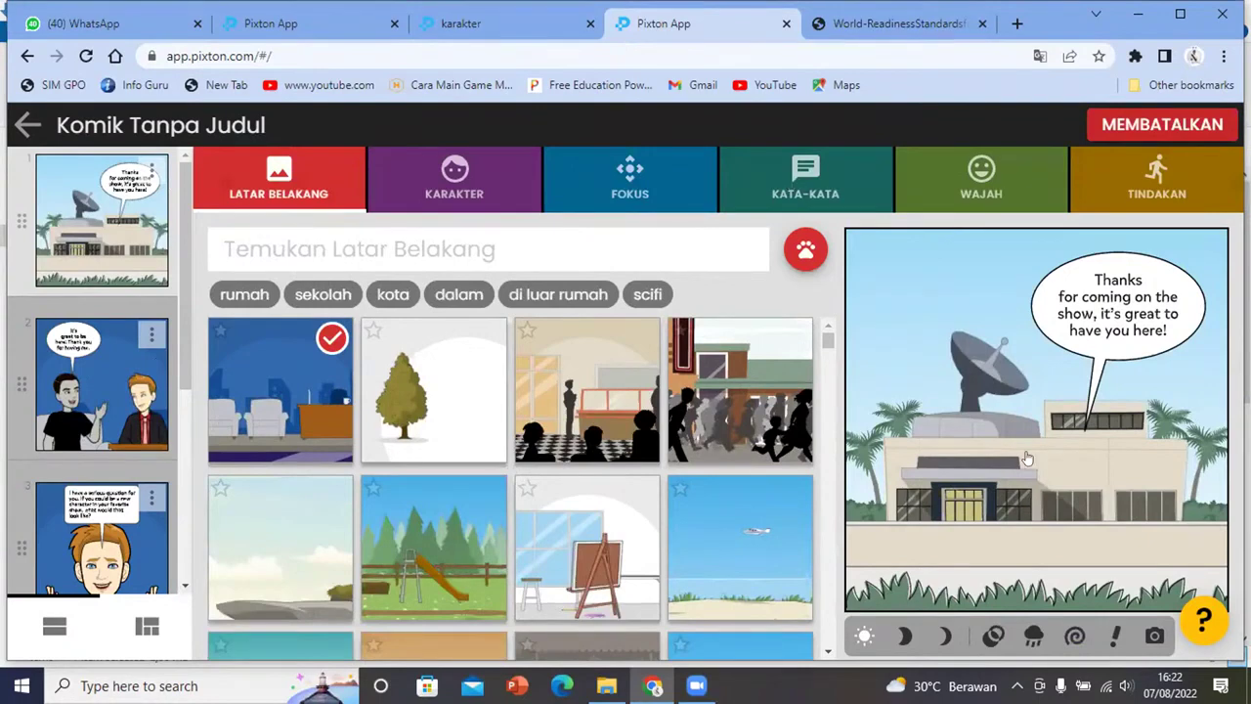
# Dress the teacher's own avatar in the cowboy outfit with the brown hat and vest in the first panel
pyautogui.click(465, 176)
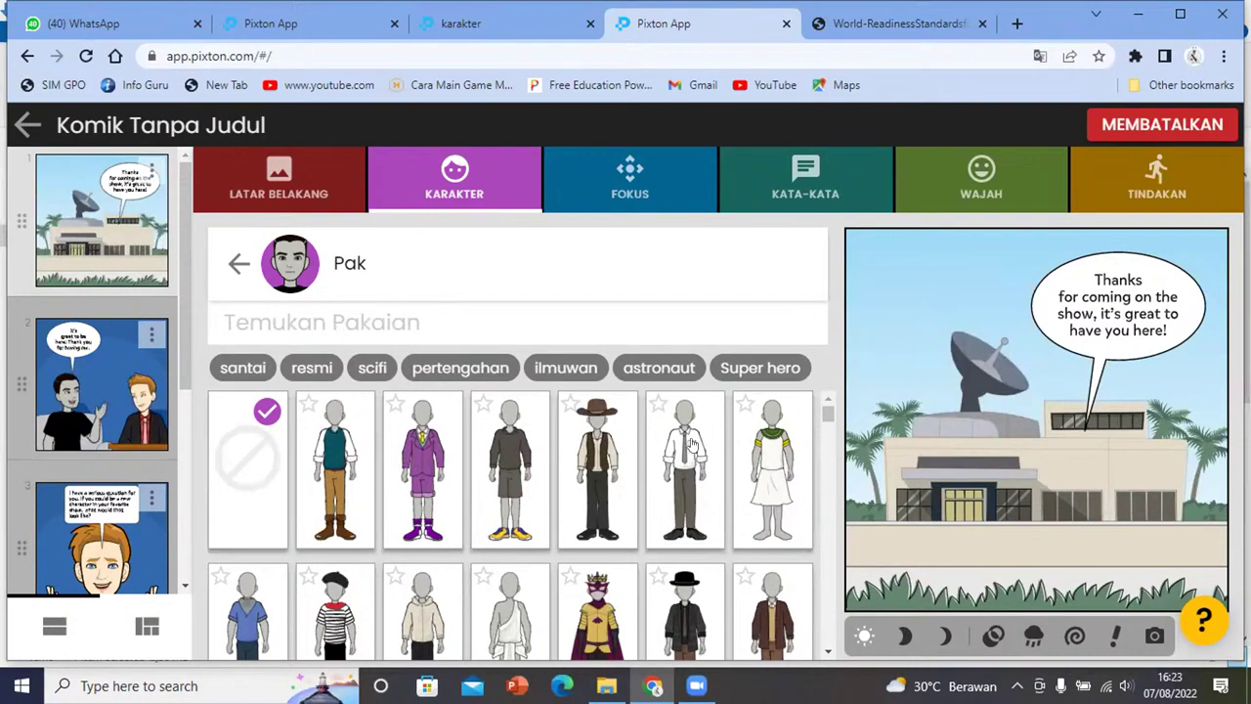
pyautogui.click(593, 422)
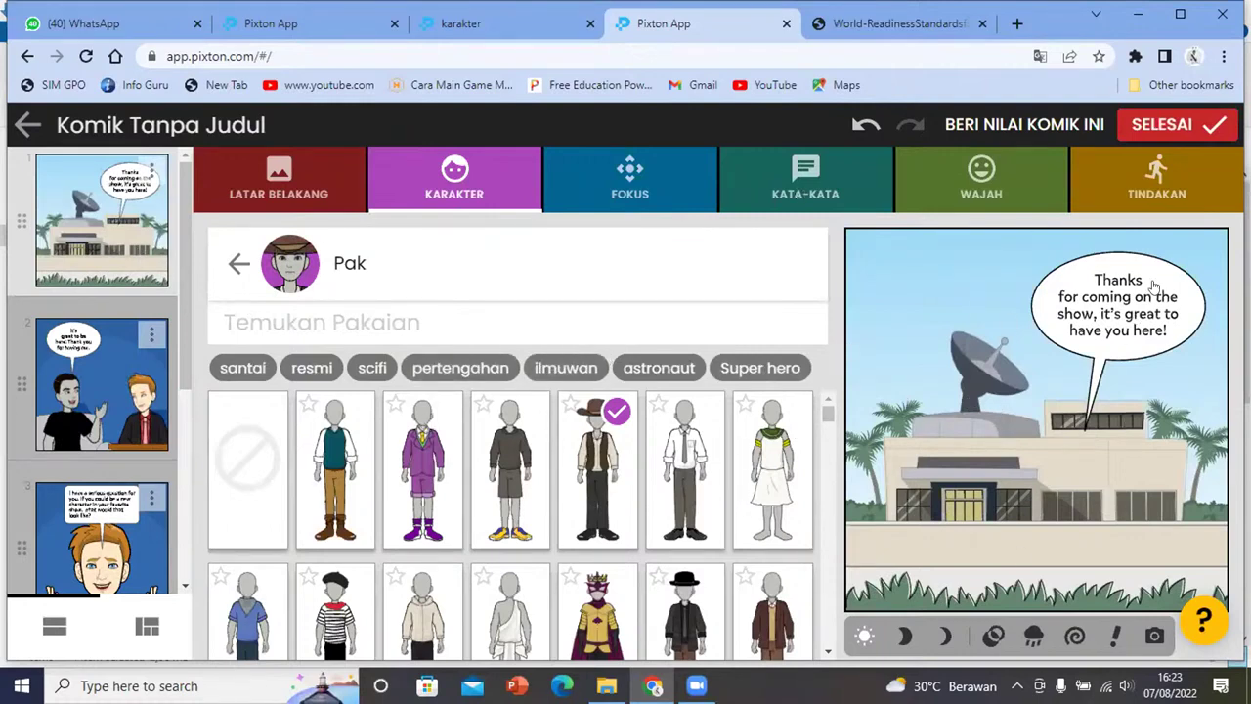
# Replace the first panel's speech bubble text with "Assalamualaikum" and close the text editor
pyautogui.click(909, 579)
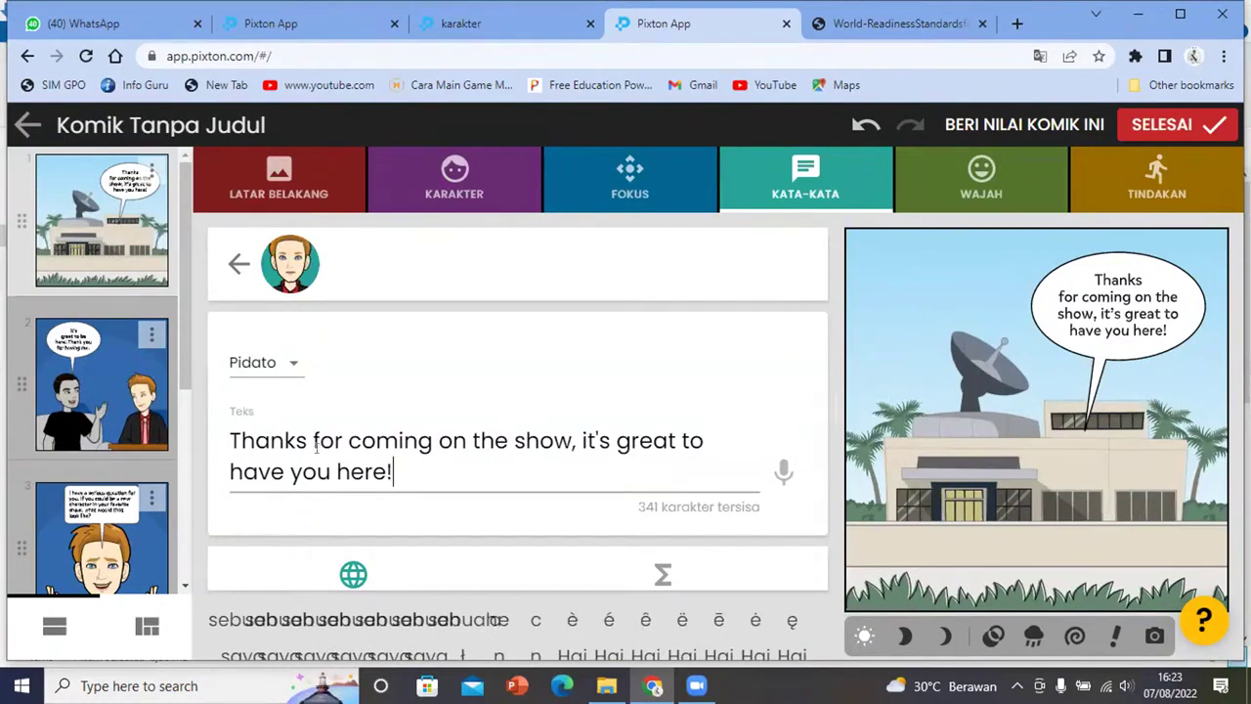
pyautogui.press('BackSpace')
pyautogui.press('BackSpace')
pyautogui.press('BackSpace')
pyautogui.press('BackSpace')
pyautogui.press('BackSpace')
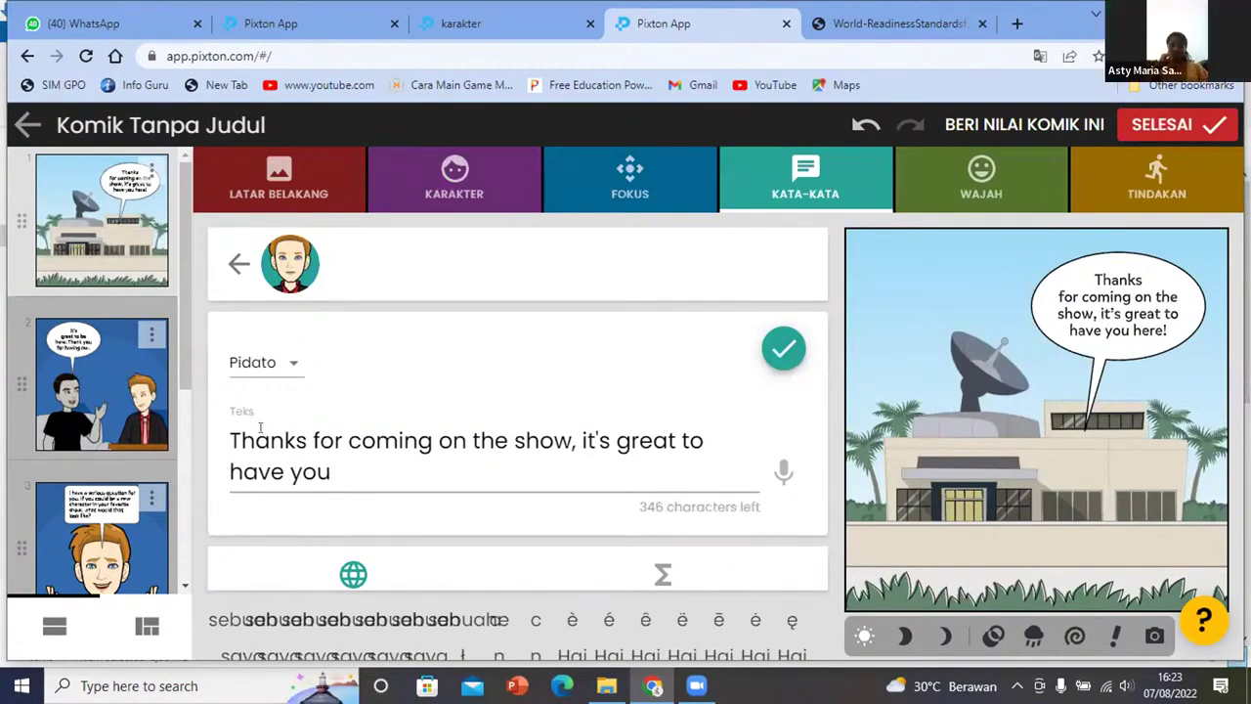
pyautogui.hotkey('ctrl', 'a')
pyautogui.press('BackSpace')
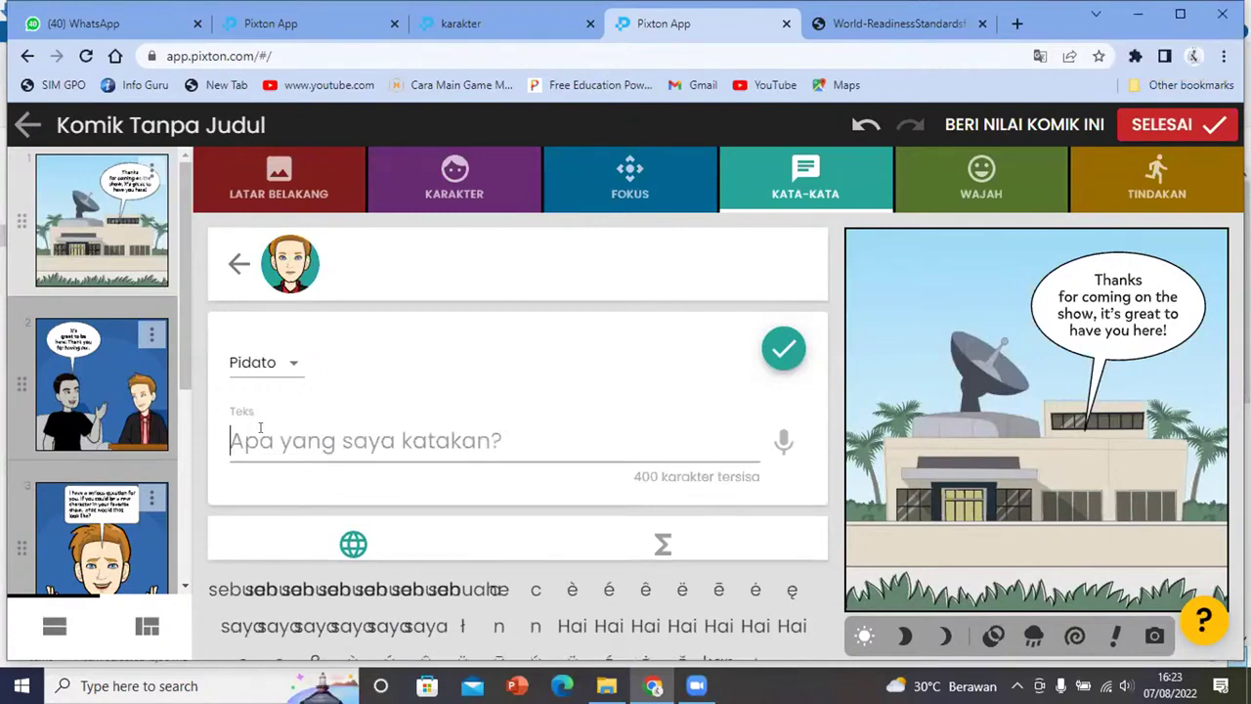
pyautogui.write('AS')
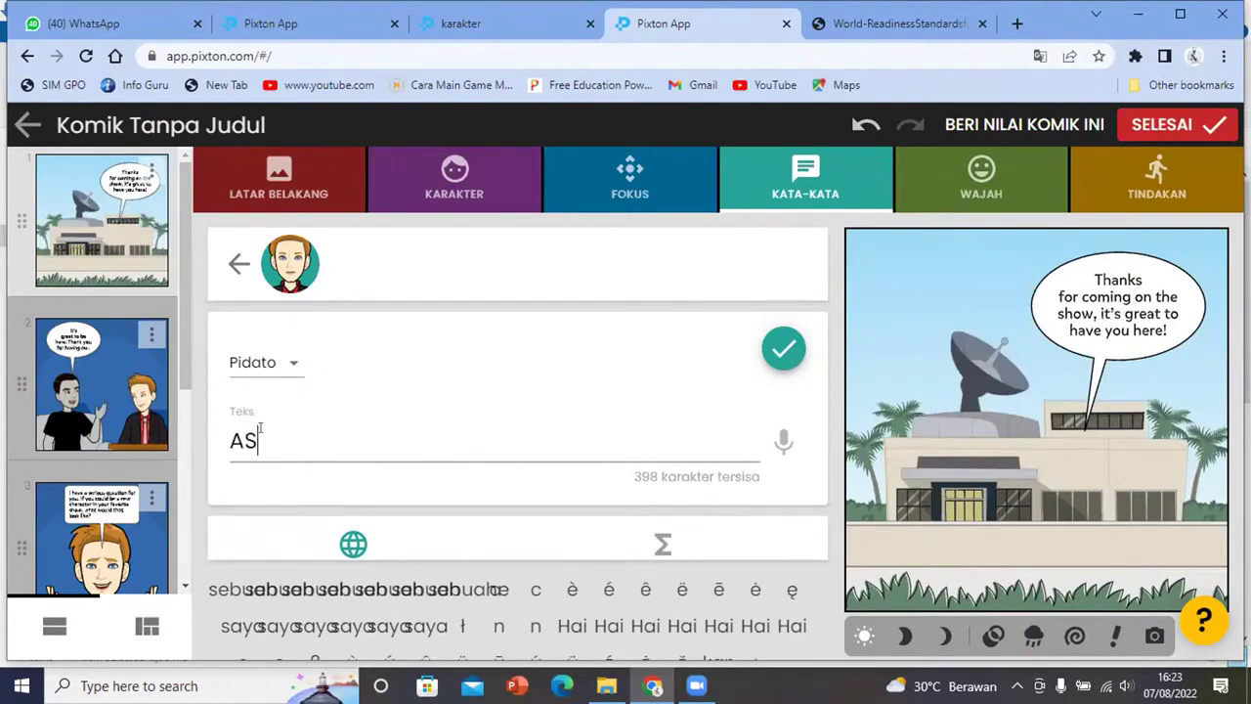
pyautogui.write('ssala')
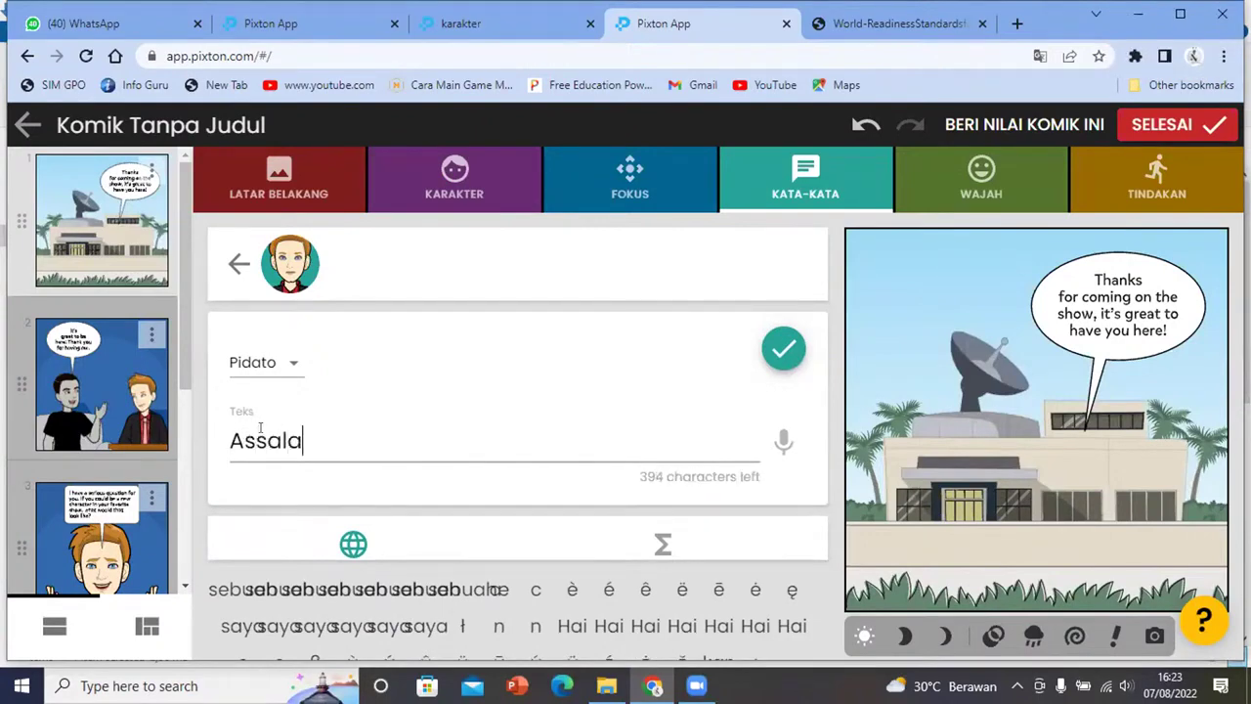
pyautogui.write('mualaikum')
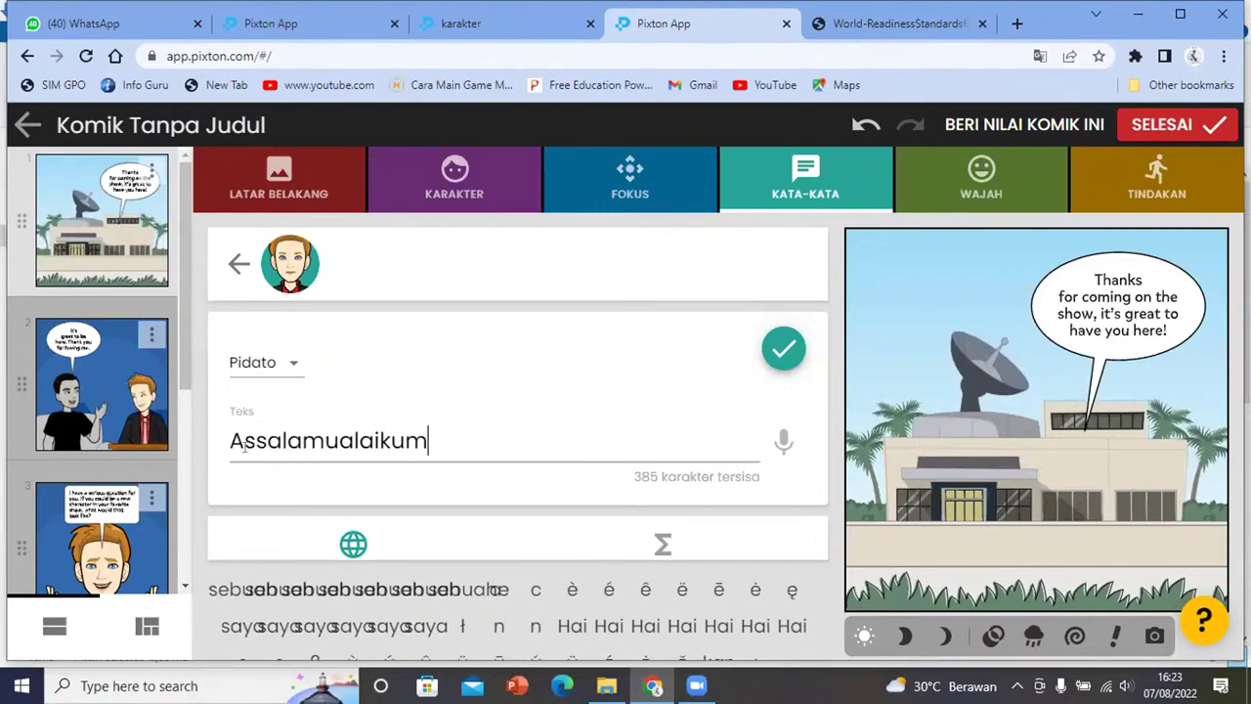
pyautogui.click(772, 344)
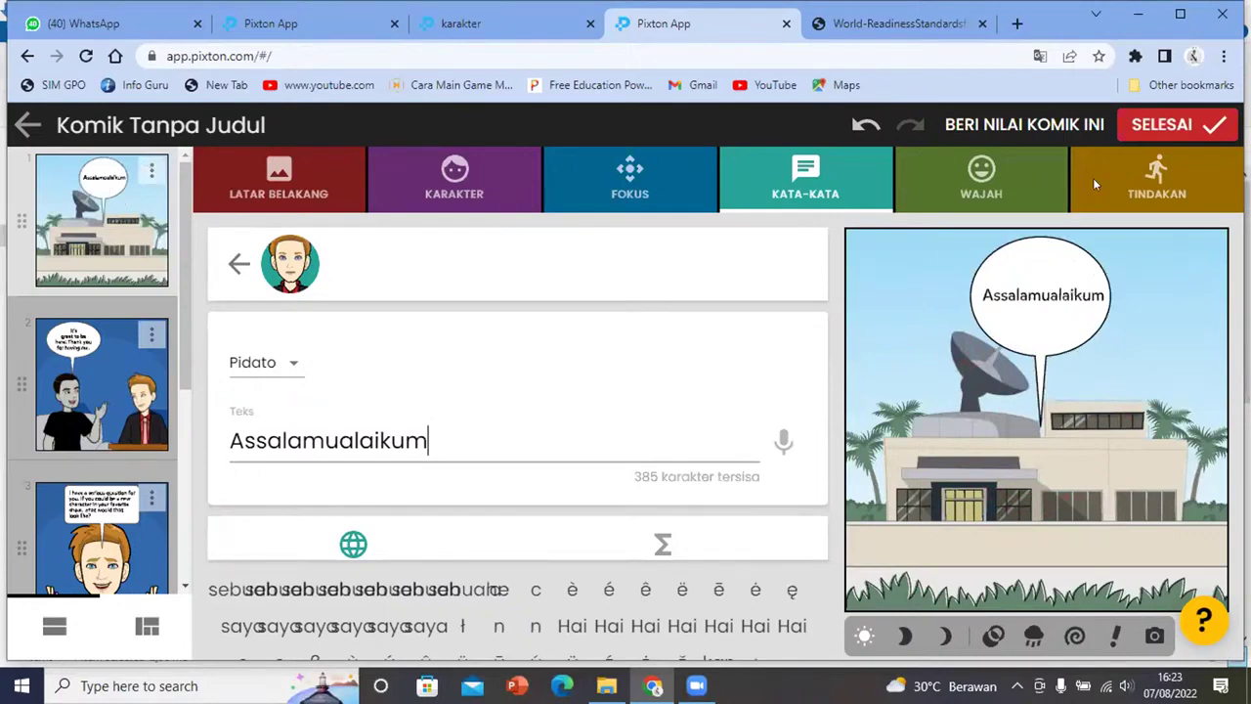
pyautogui.click(540, 147)
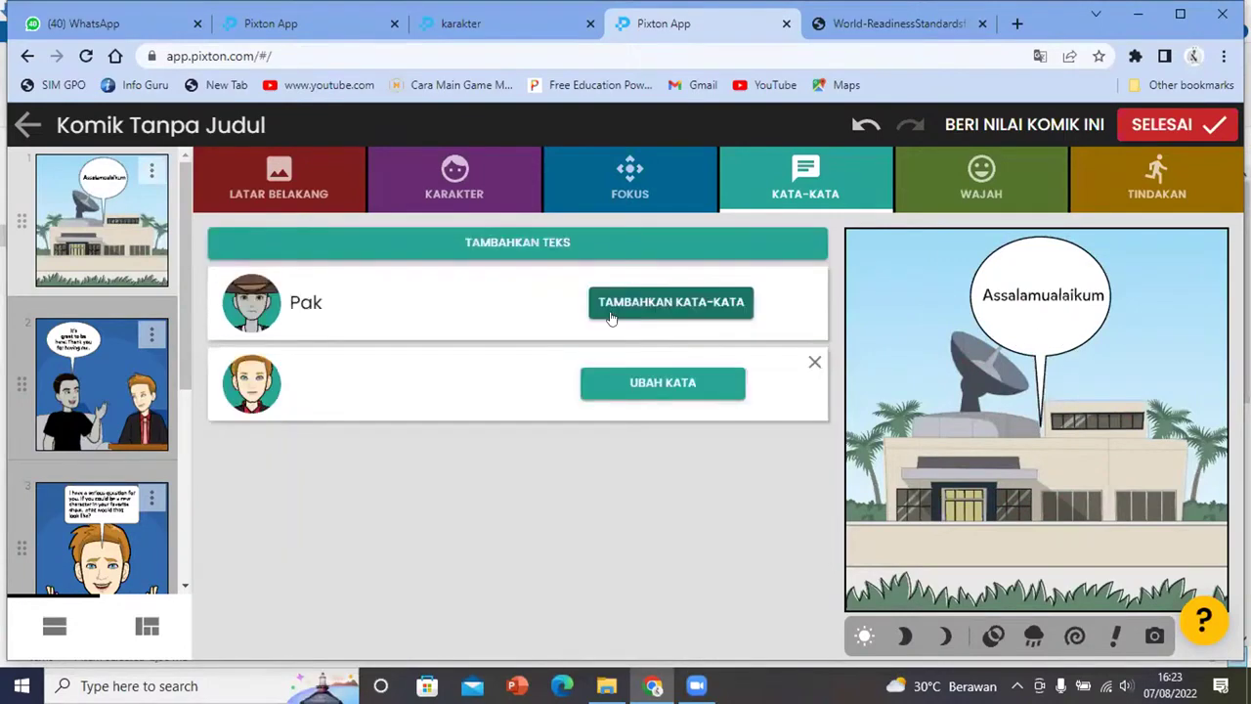
# Set the second panel's focus to Reguler view 1, with both characters standing full-length side by side
pyautogui.click(80, 378)
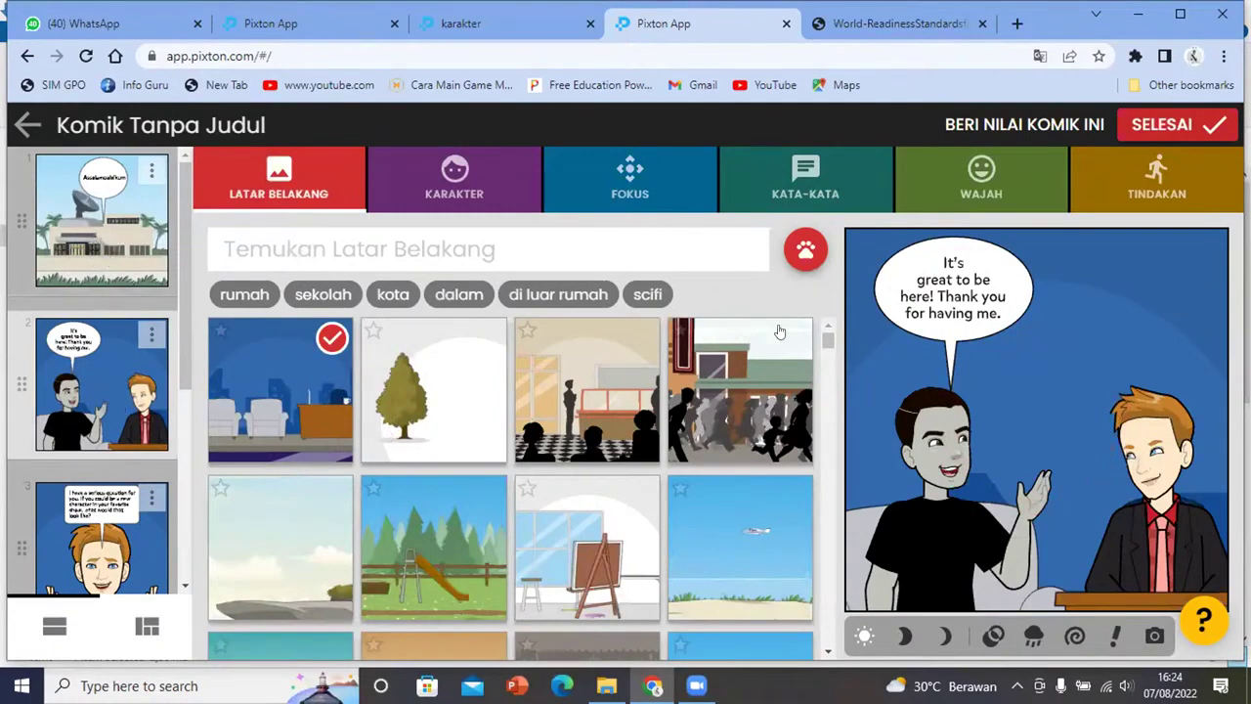
pyautogui.click(465, 171)
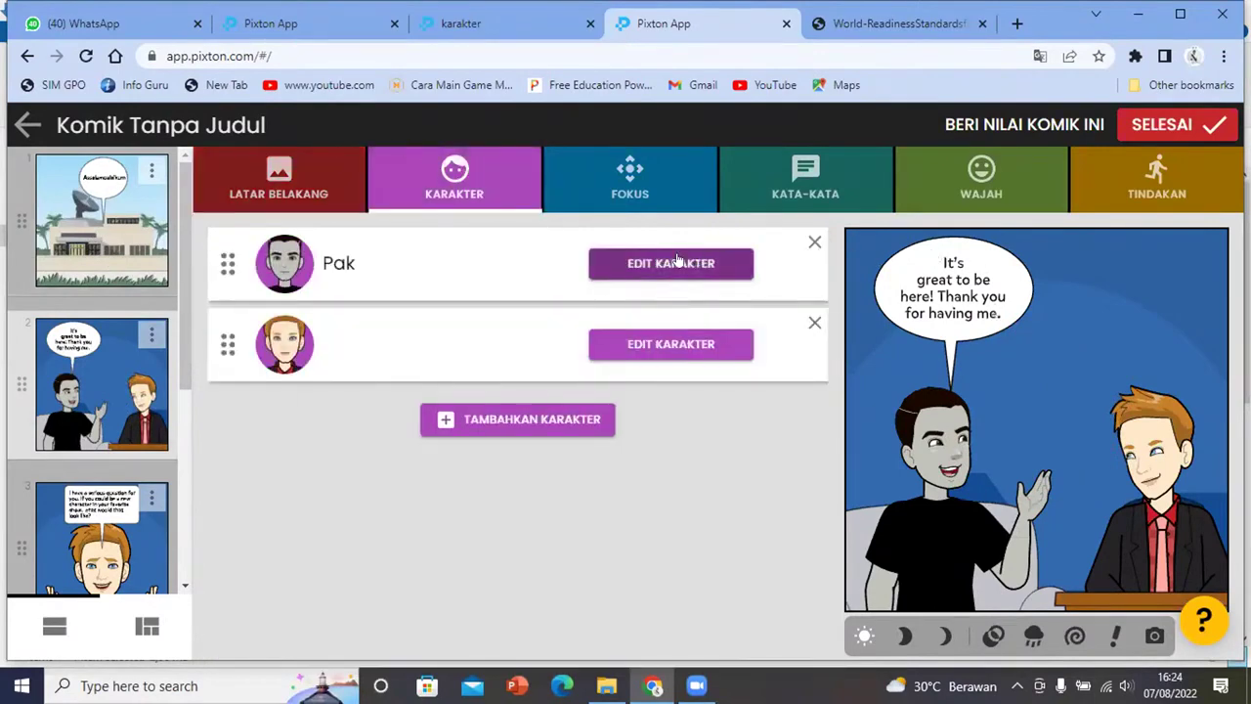
pyautogui.click(642, 185)
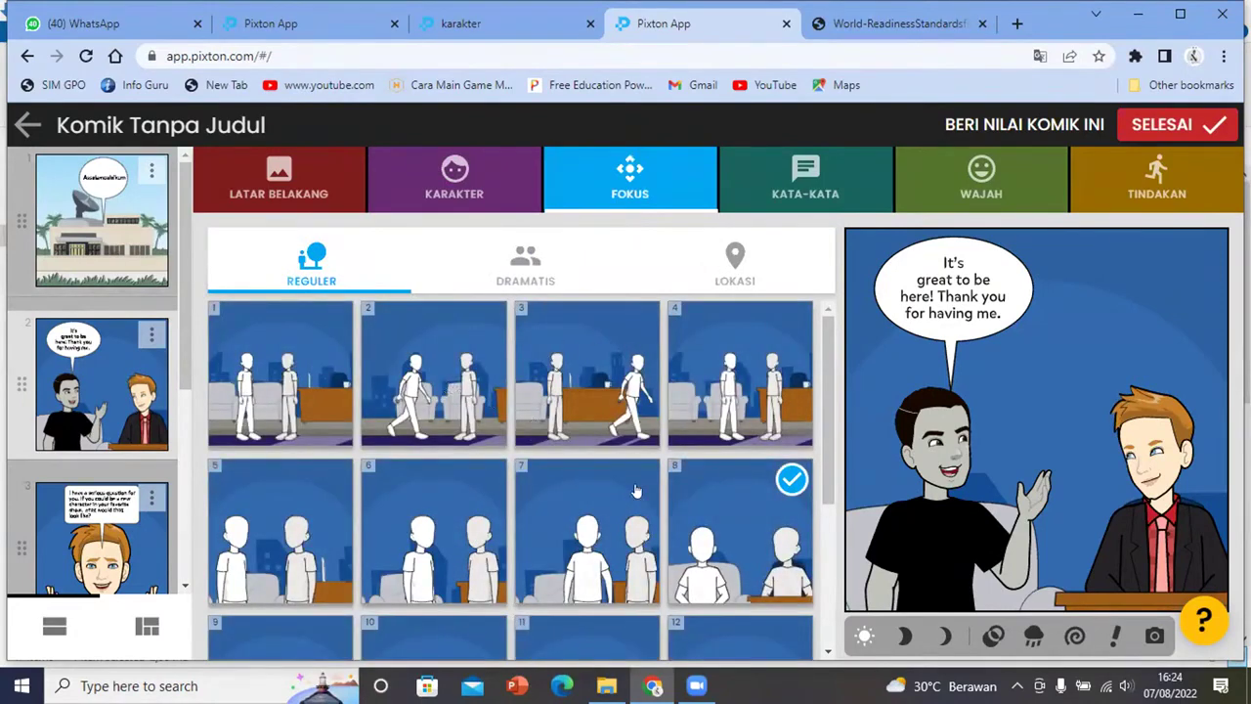
pyautogui.scroll(-1, 557, 440)
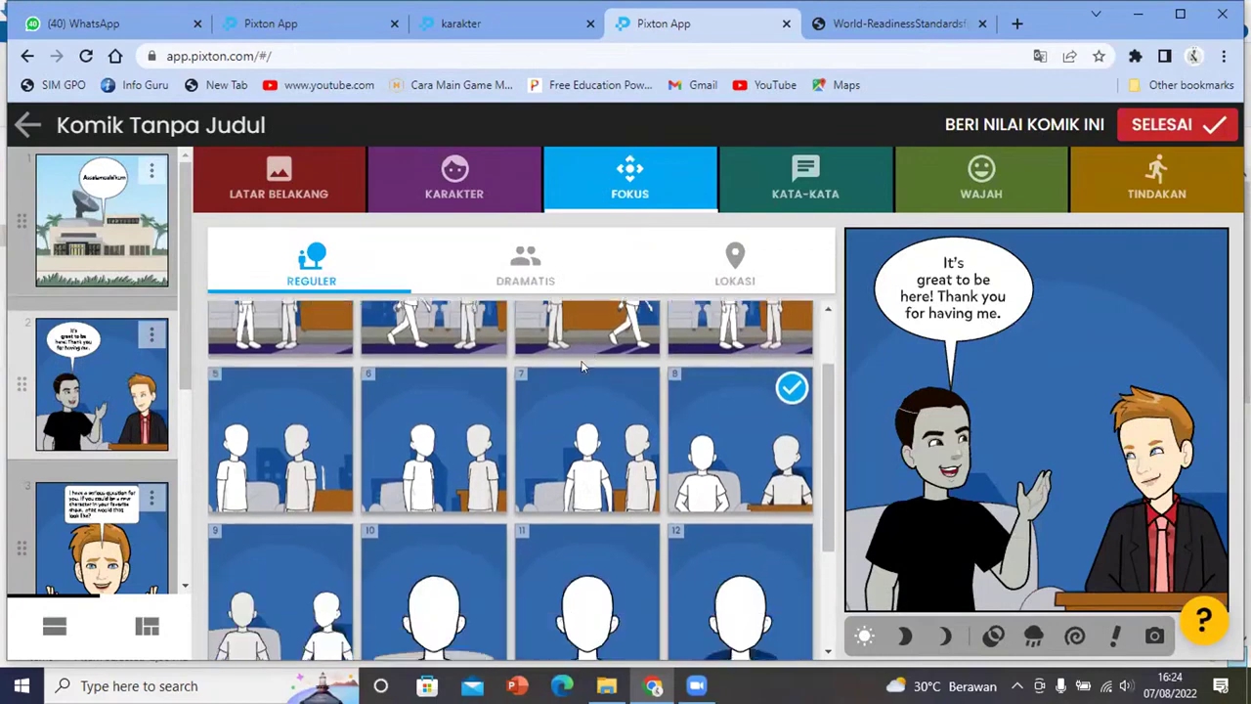
pyautogui.scroll(1, 576, 361)
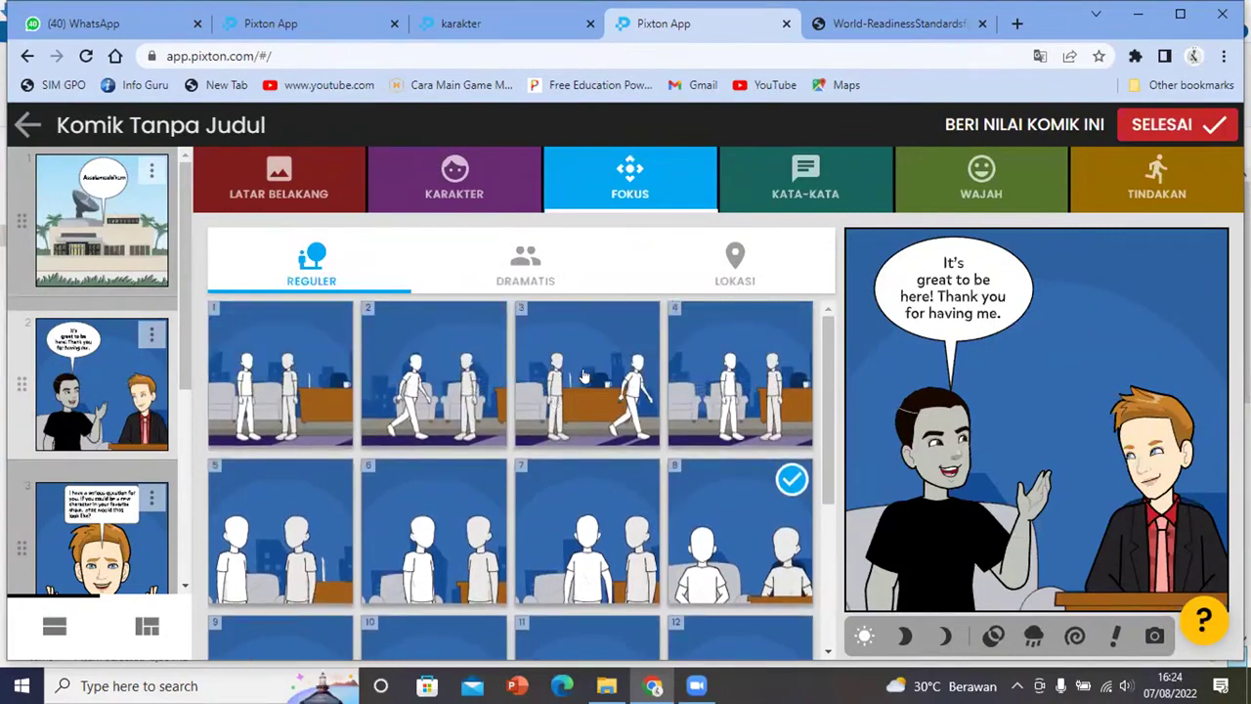
pyautogui.click(583, 376)
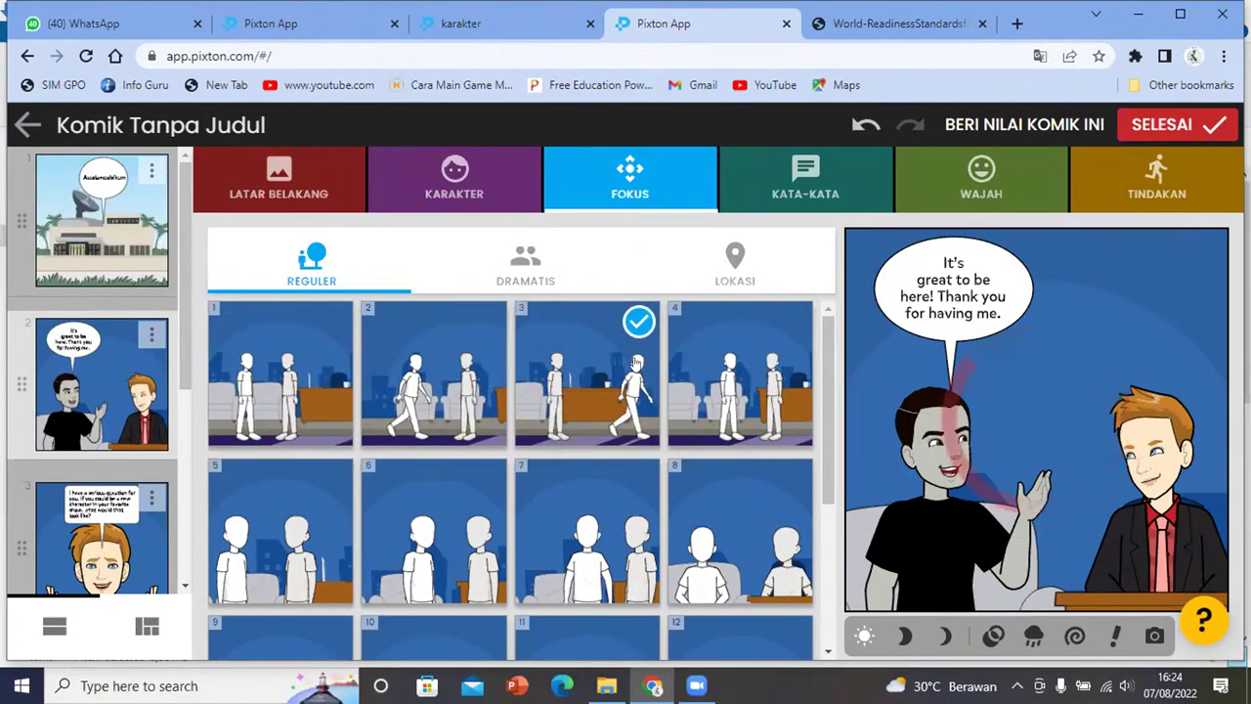
pyautogui.click(262, 383)
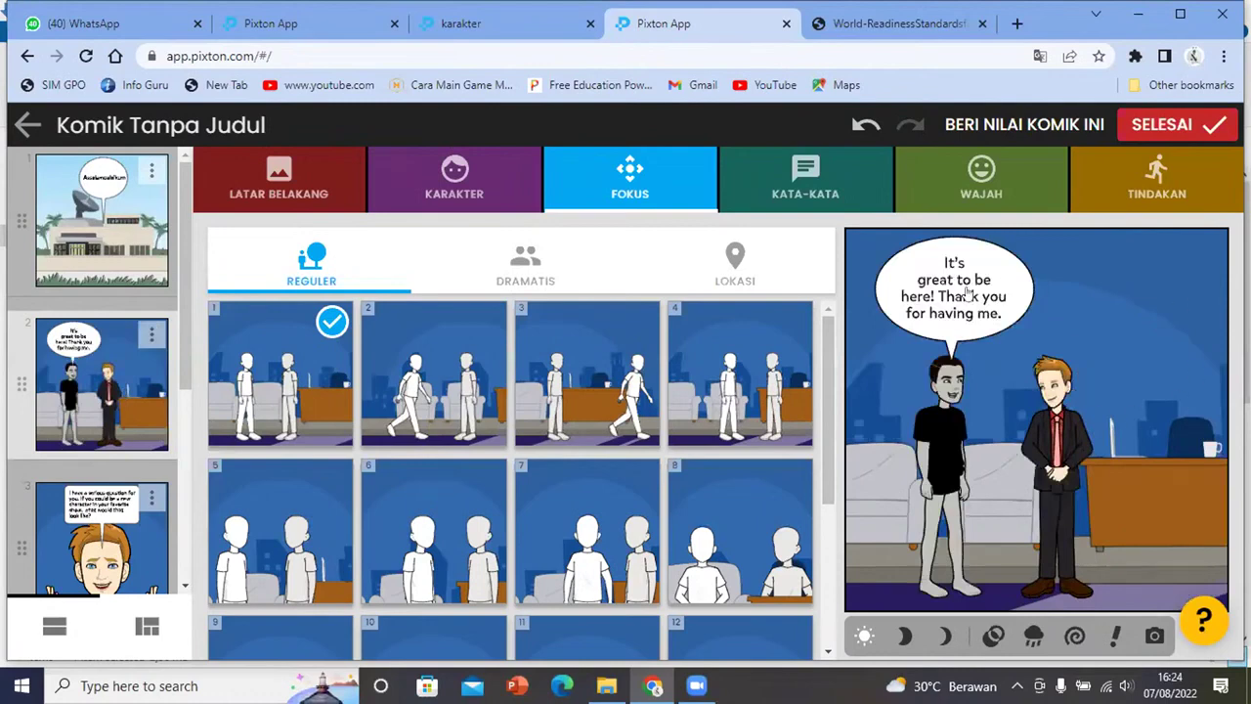
# Replace the dark-haired character's speech in the second panel with "Waalaikumsalam" and return to the list of speakers
pyautogui.click(917, 286)
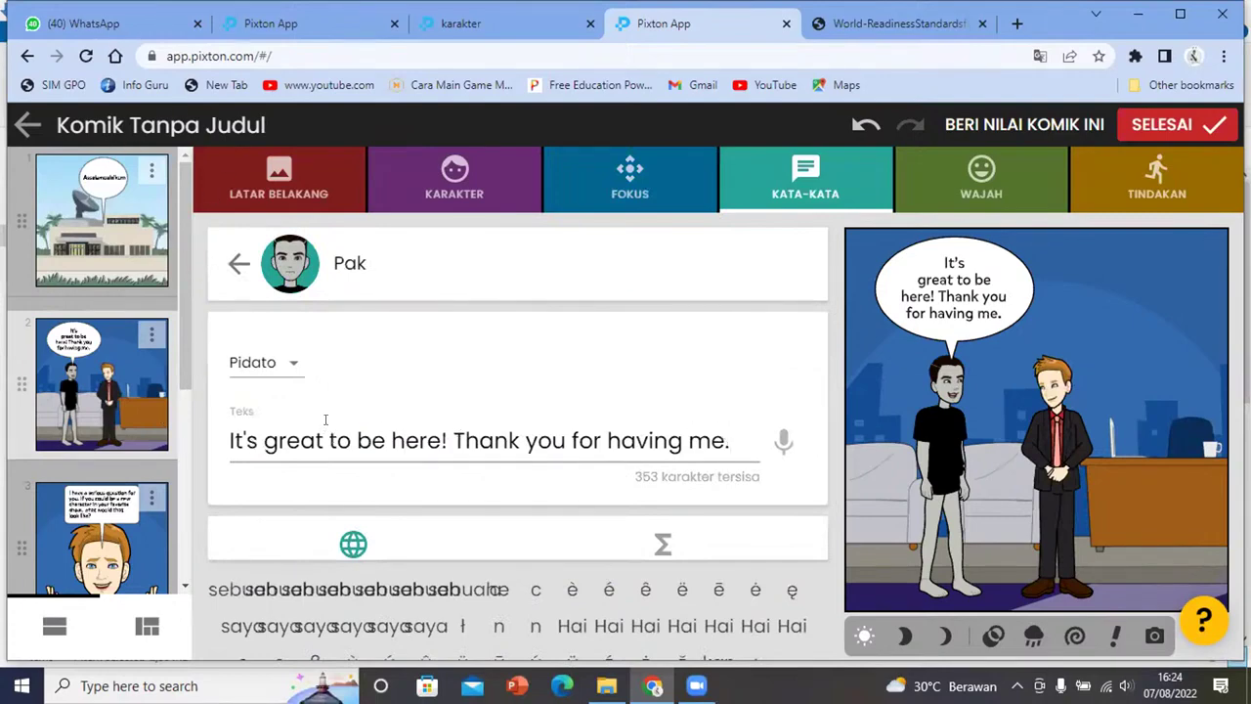
pyautogui.press('BackSpace')
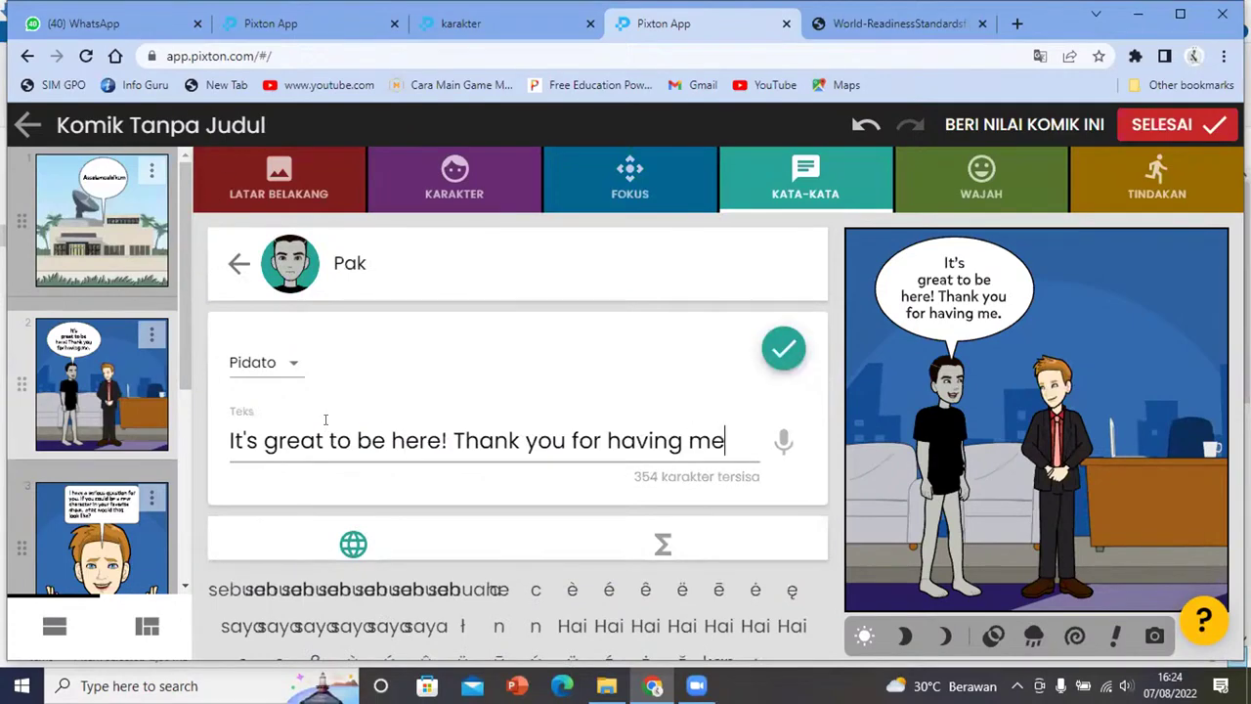
pyautogui.hotkey('ctrl', 'a')
pyautogui.press('BackSpace')
pyautogui.write('W')
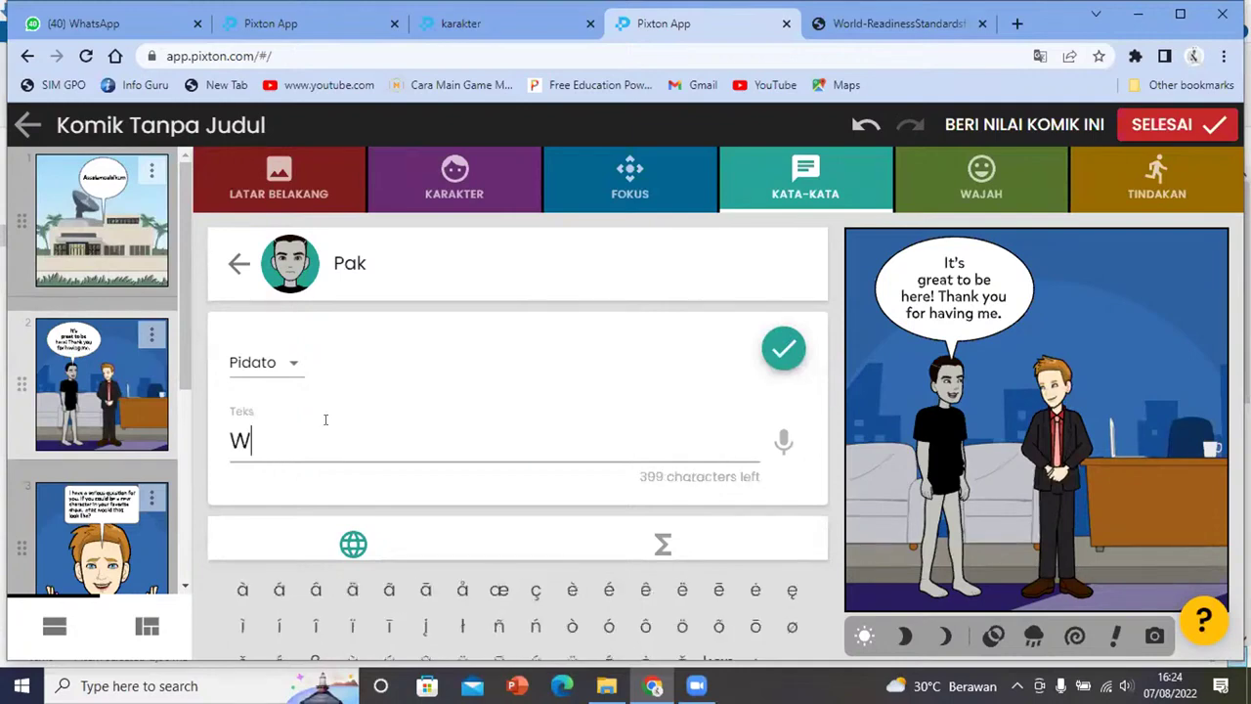
pyautogui.write('aalaikumsalam')
pyautogui.click(791, 359)
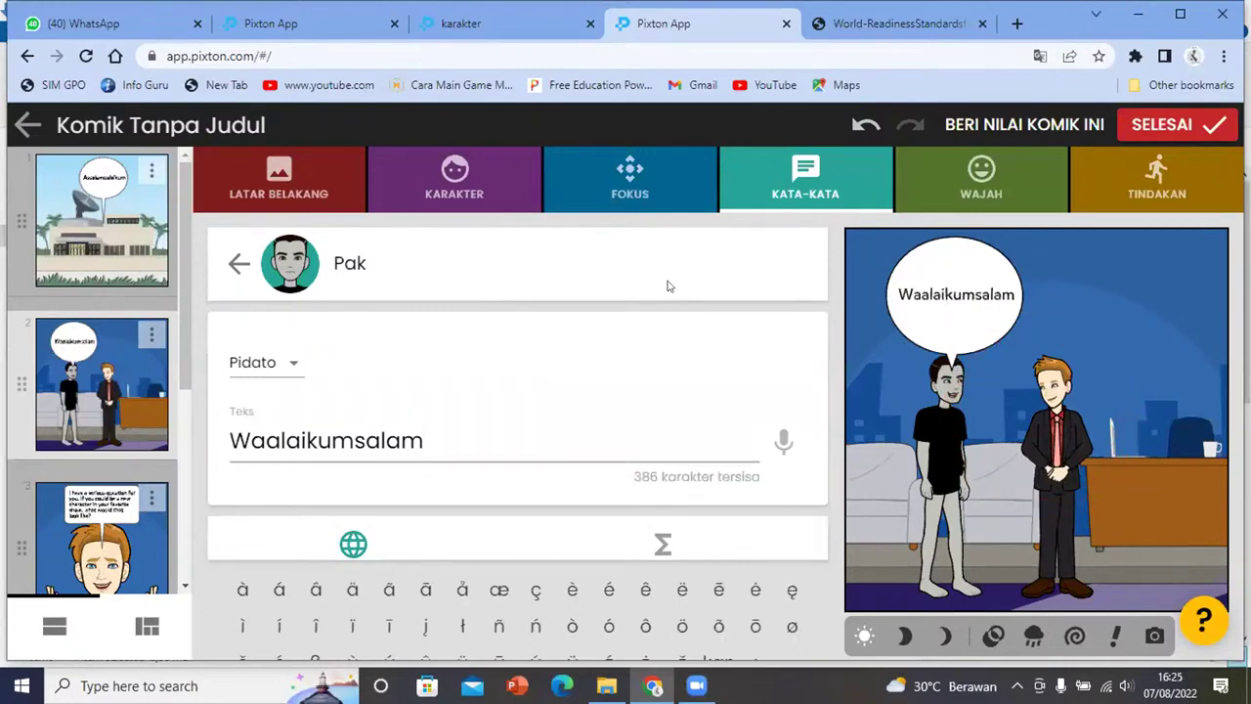
pyautogui.click(239, 263)
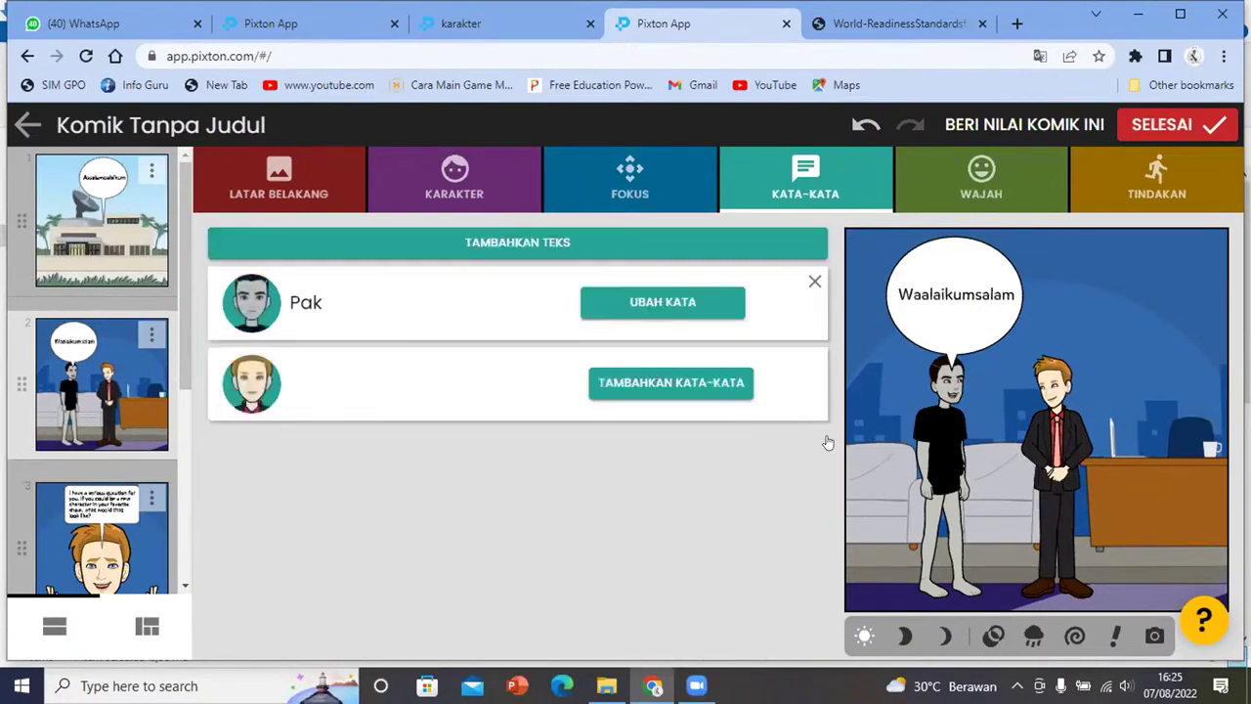
# Add a speech bubble reading "Apa Kabar" for the red-haired character in the second panel
pyautogui.click(682, 376)
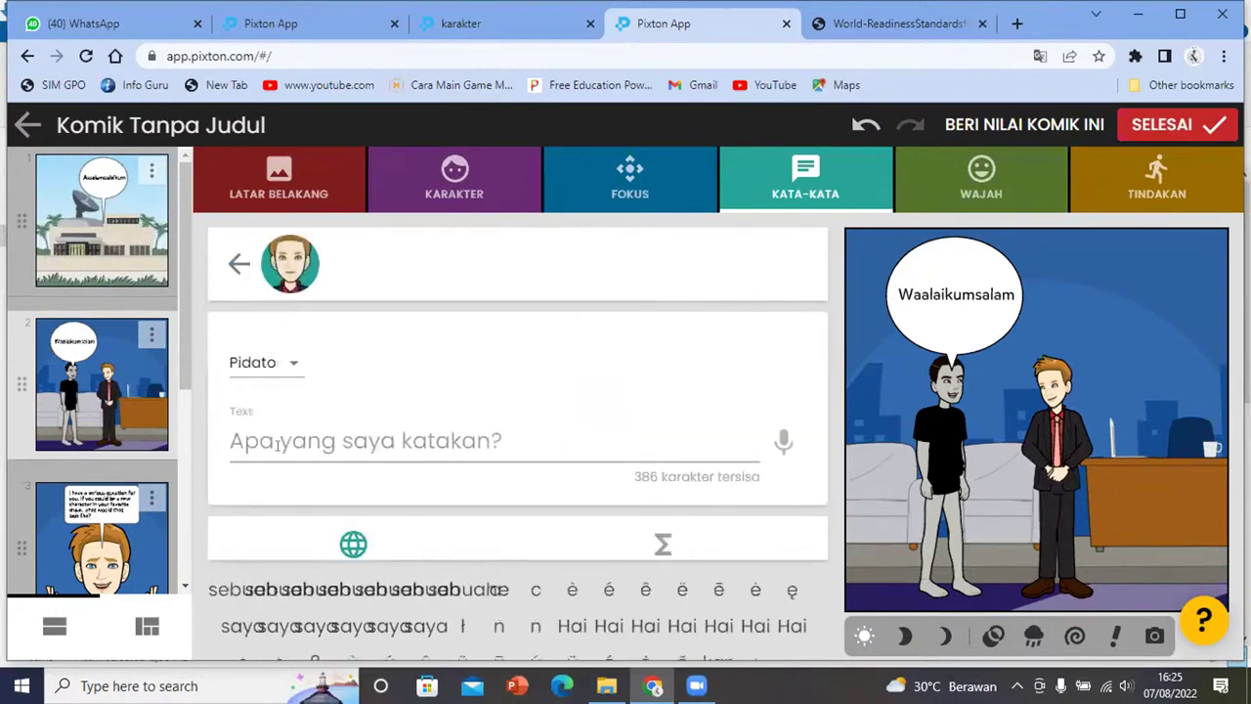
pyautogui.click(277, 445)
pyautogui.write('A')
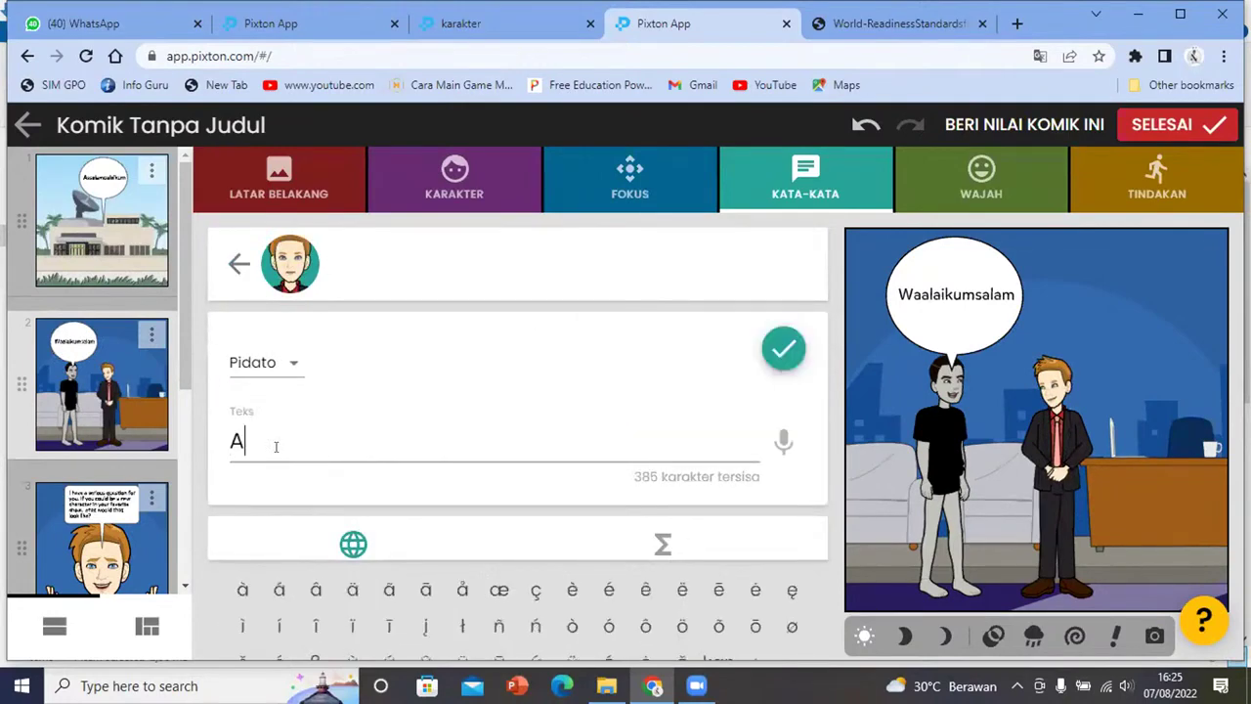
pyautogui.write('pa Kabar')
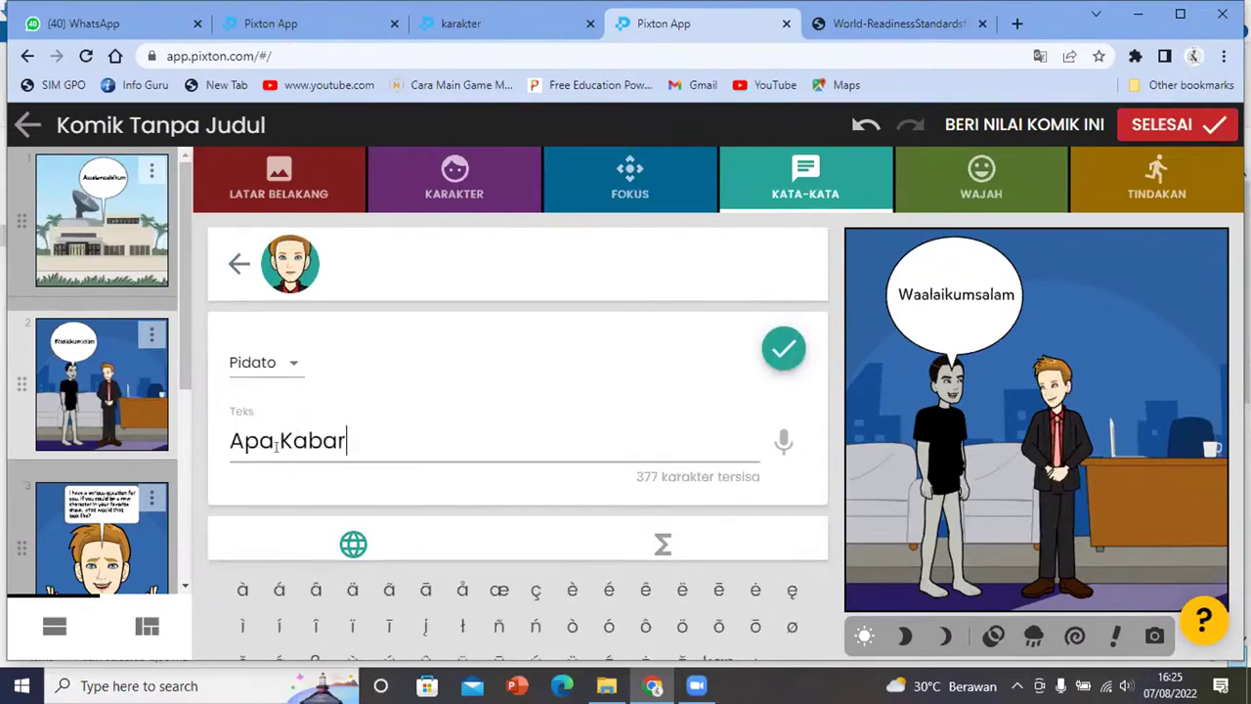
pyautogui.click(783, 348)
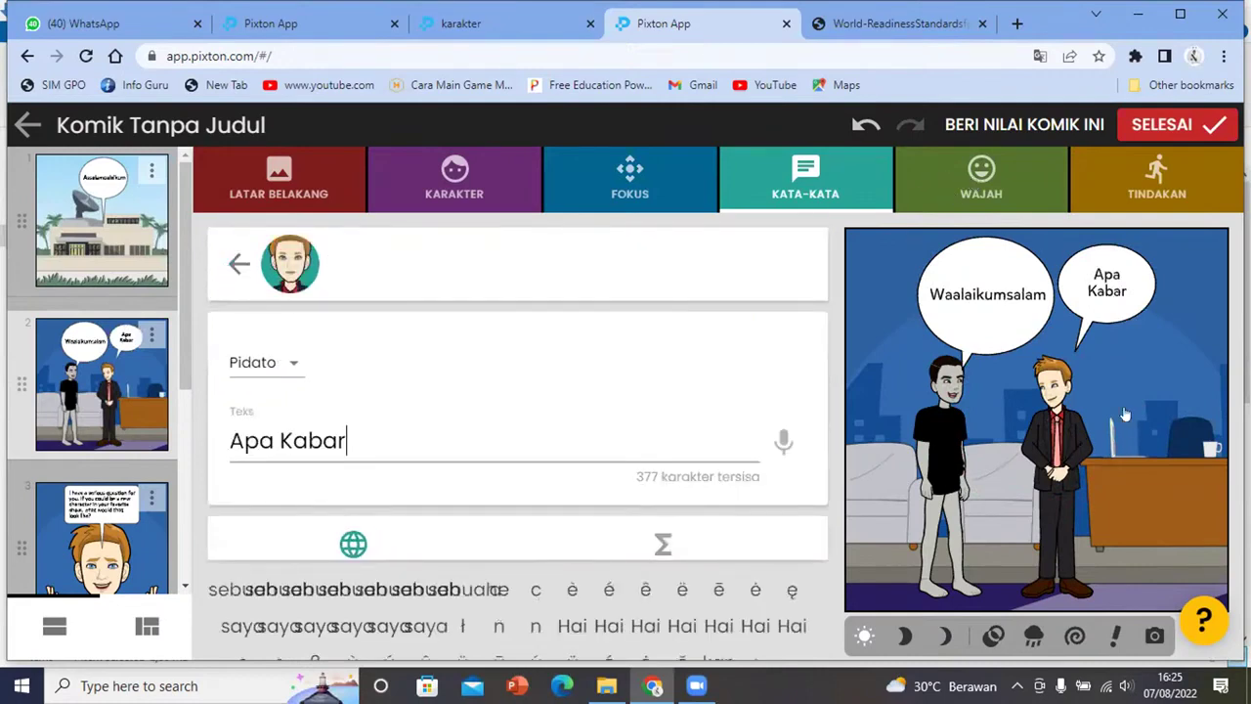
# Give the second panel's dark-haired character a closed-mouth smile with eyes looking straight ahead
pyautogui.click(950, 391)
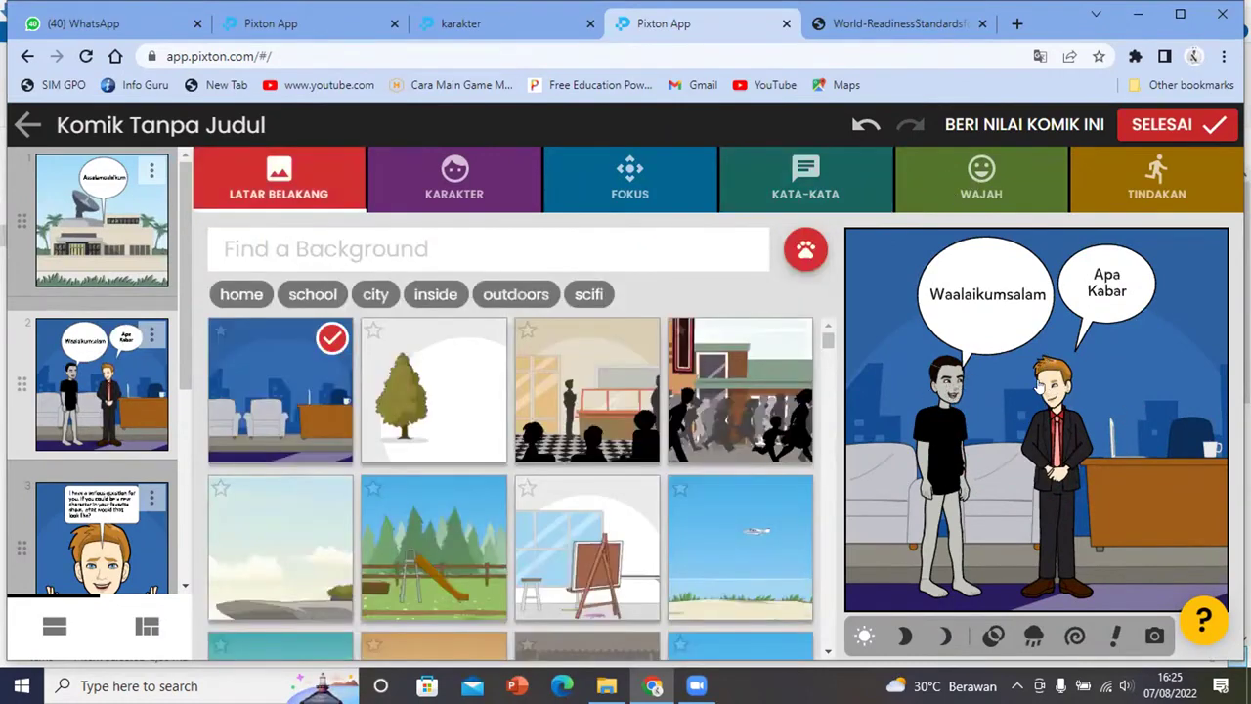
pyautogui.click(946, 391)
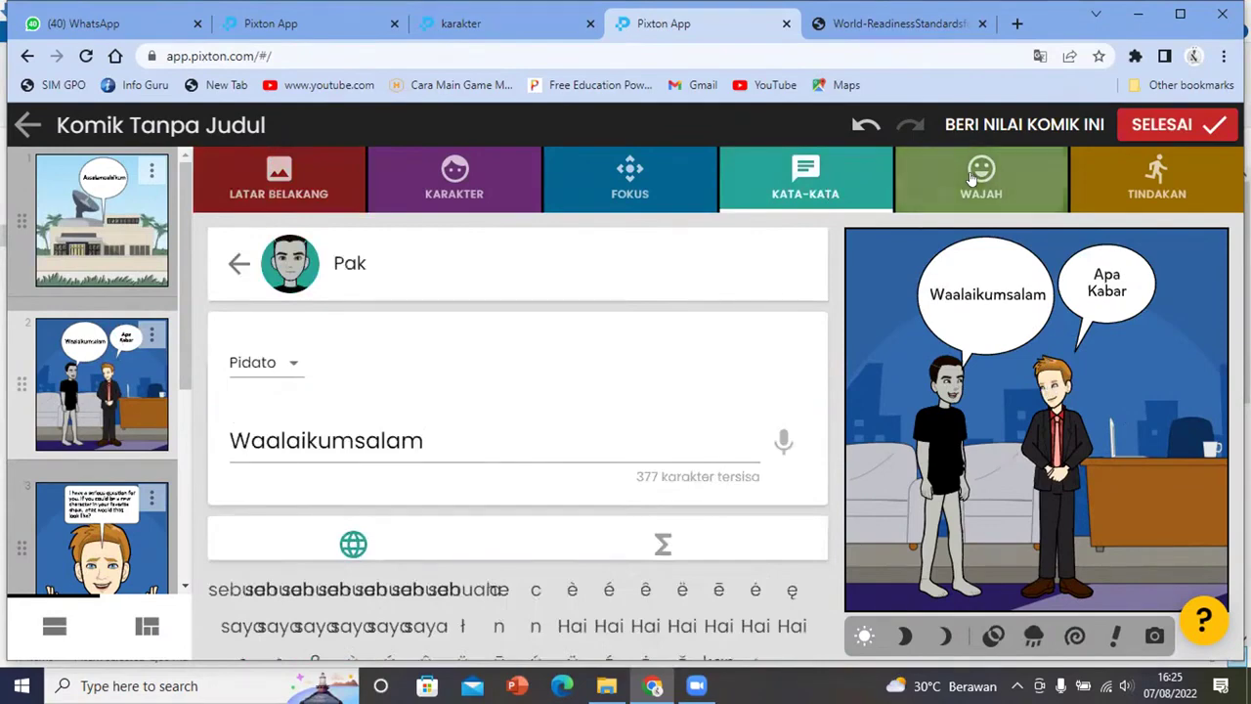
pyautogui.click(850, 427)
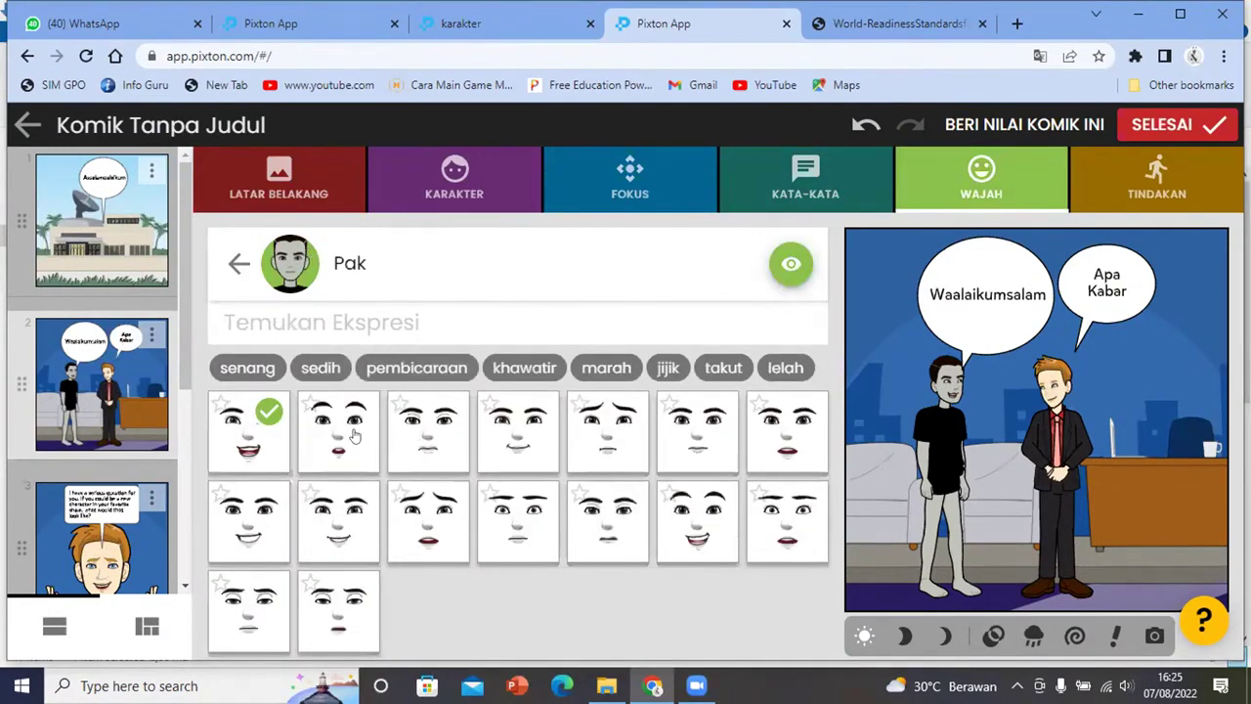
pyautogui.click(525, 437)
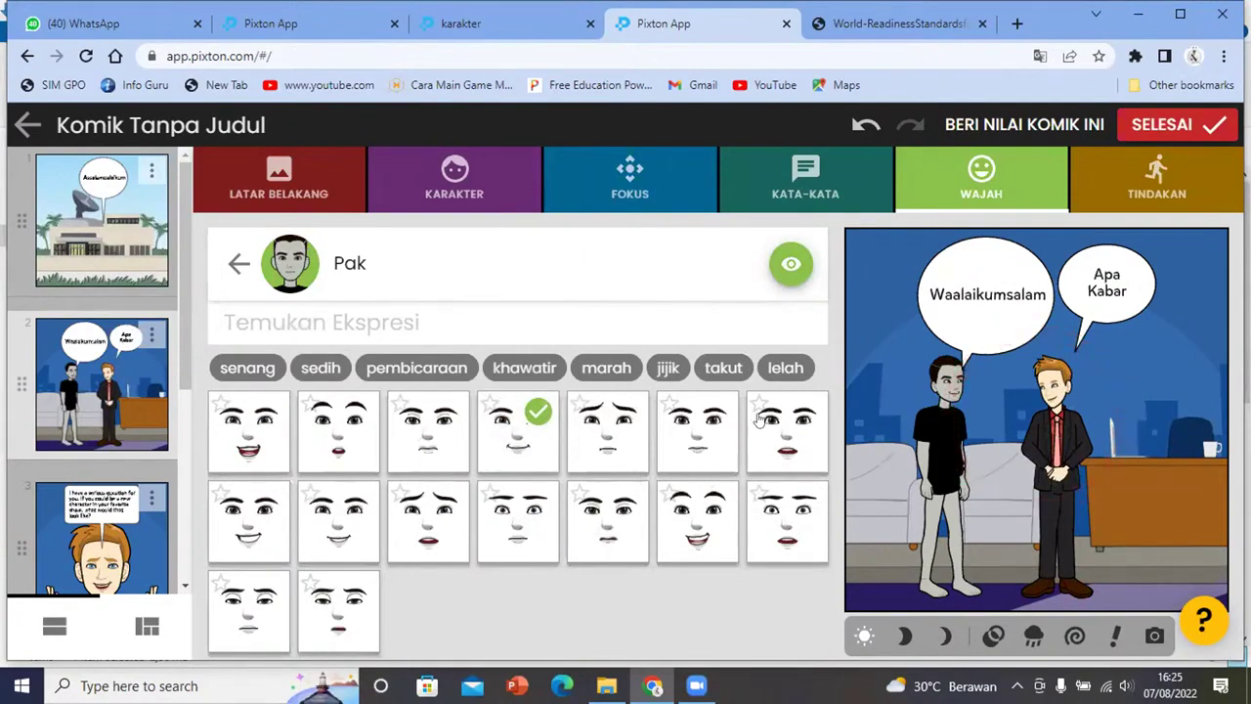
pyautogui.click(791, 267)
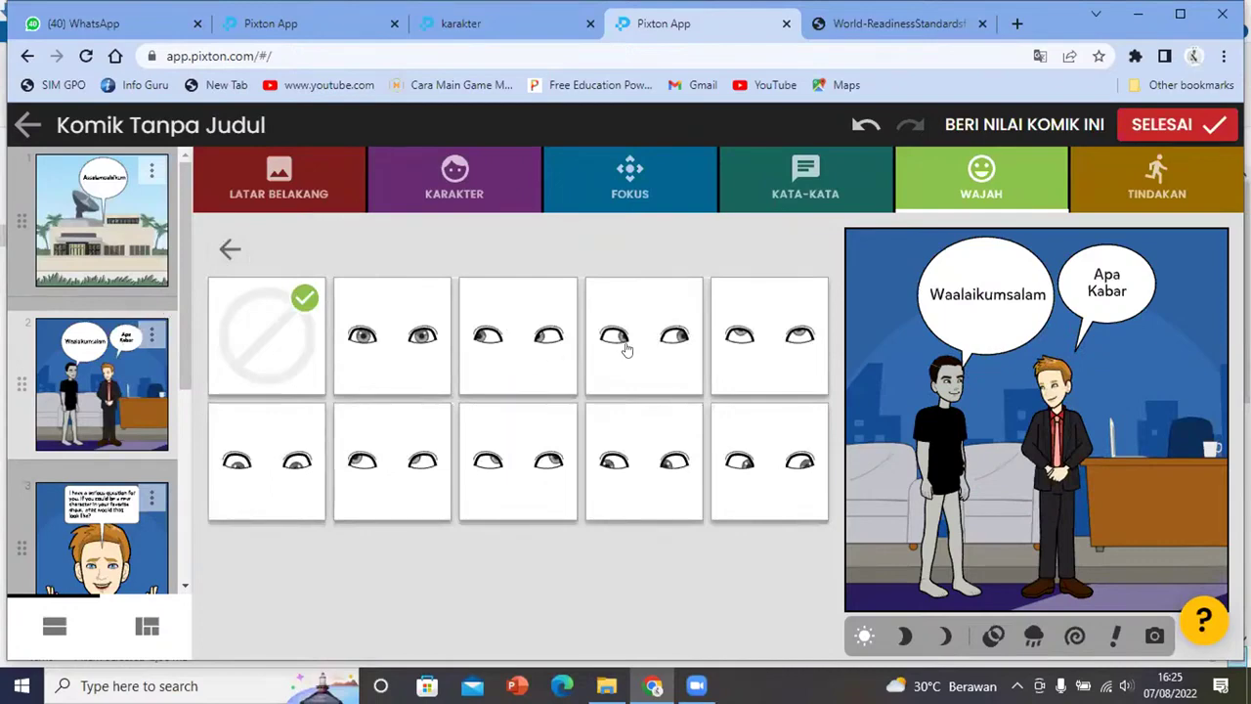
pyautogui.click(391, 352)
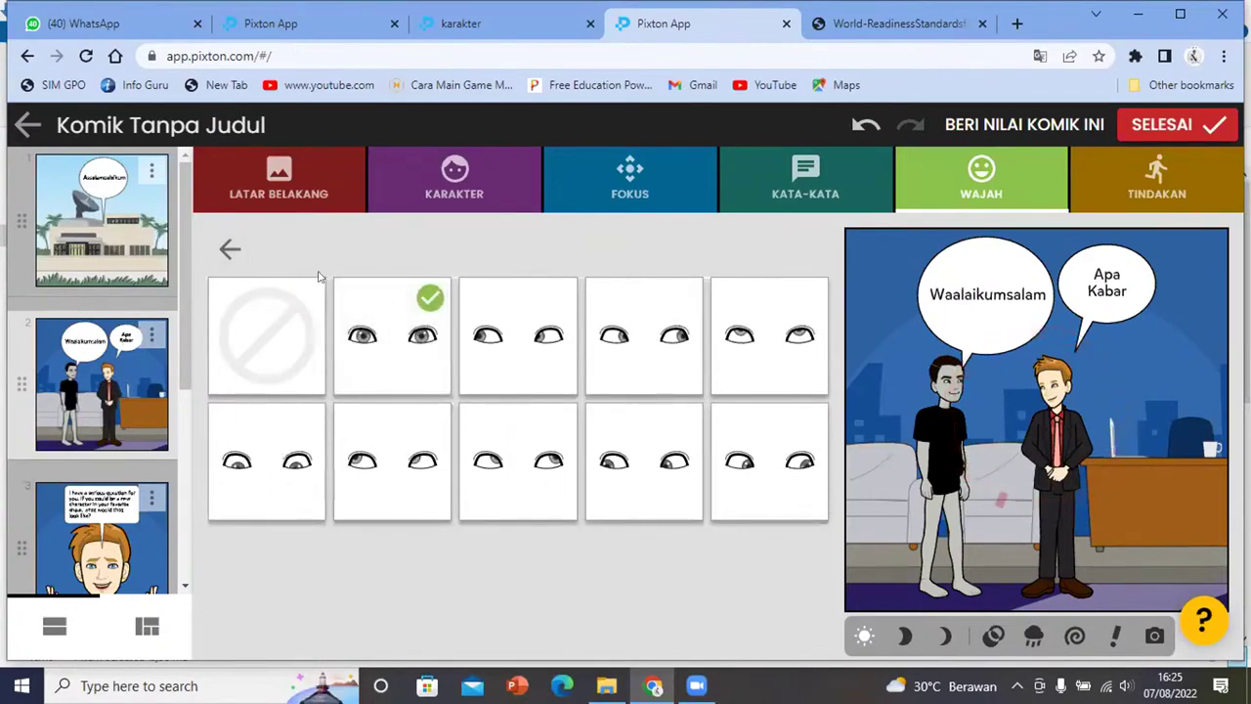
pyautogui.click(230, 250)
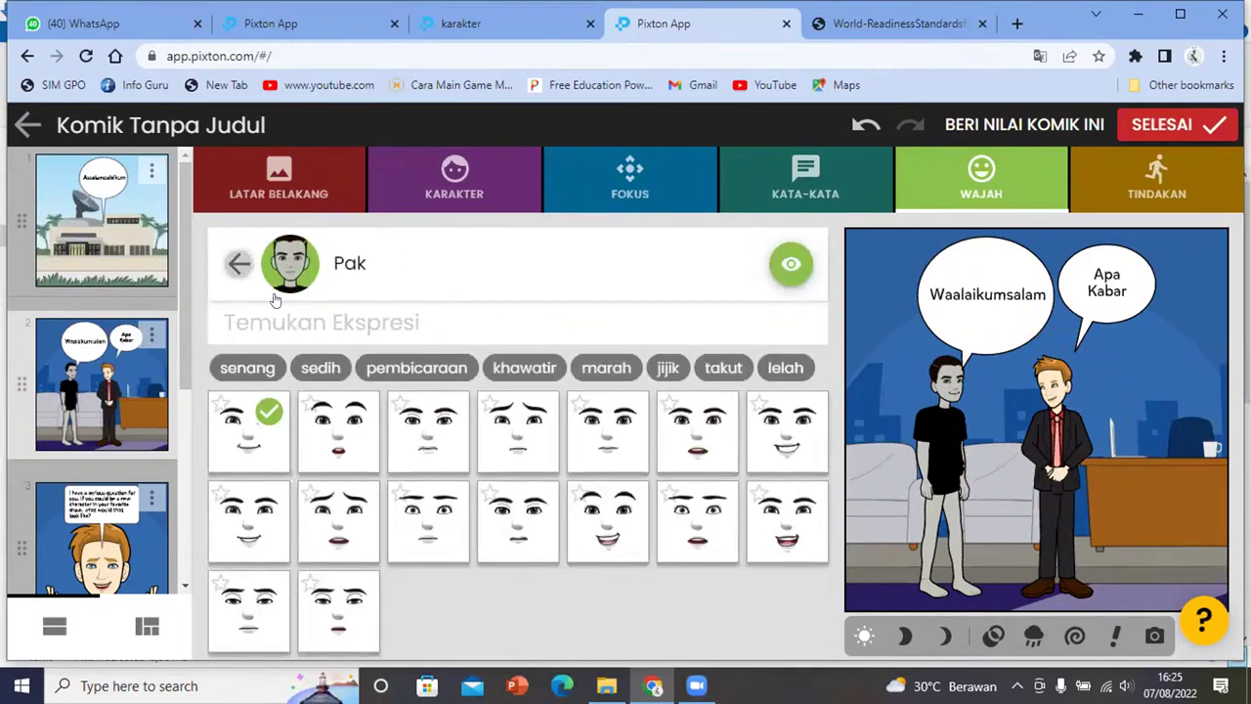
pyautogui.click(239, 263)
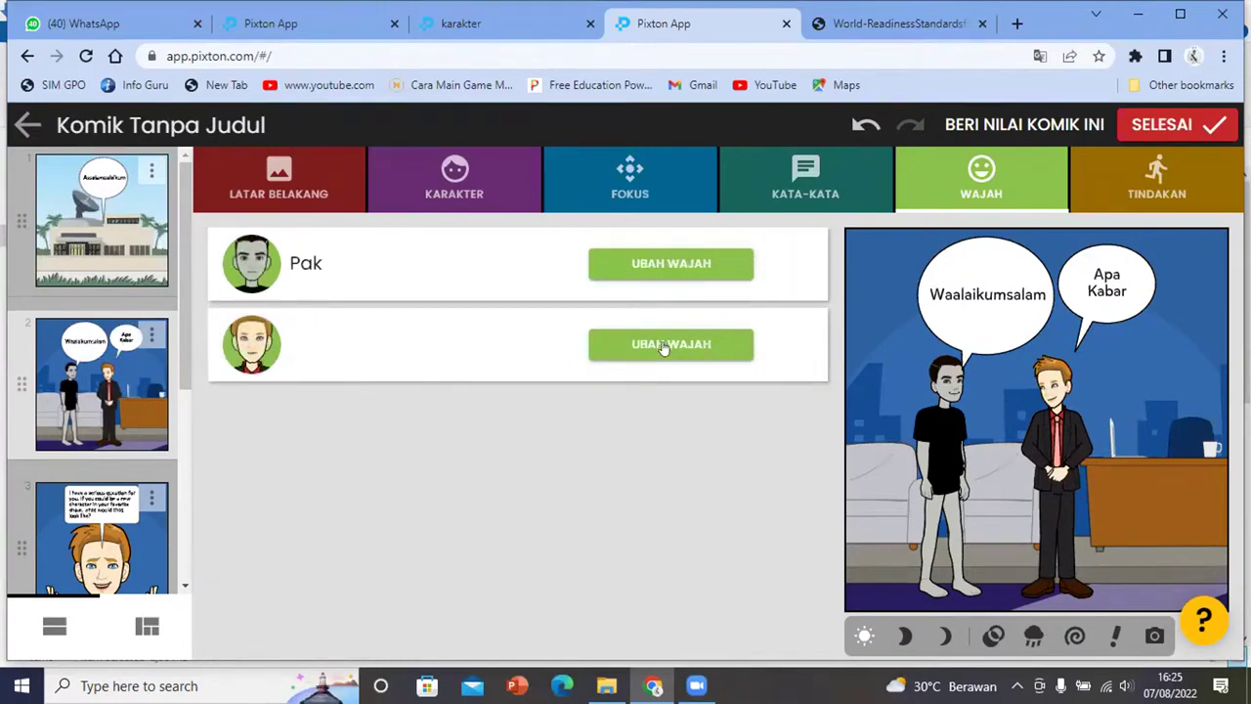
# Give the red-haired character in the second panel a happy open-mouthed smile with raised eyebrows
pyautogui.click(663, 348)
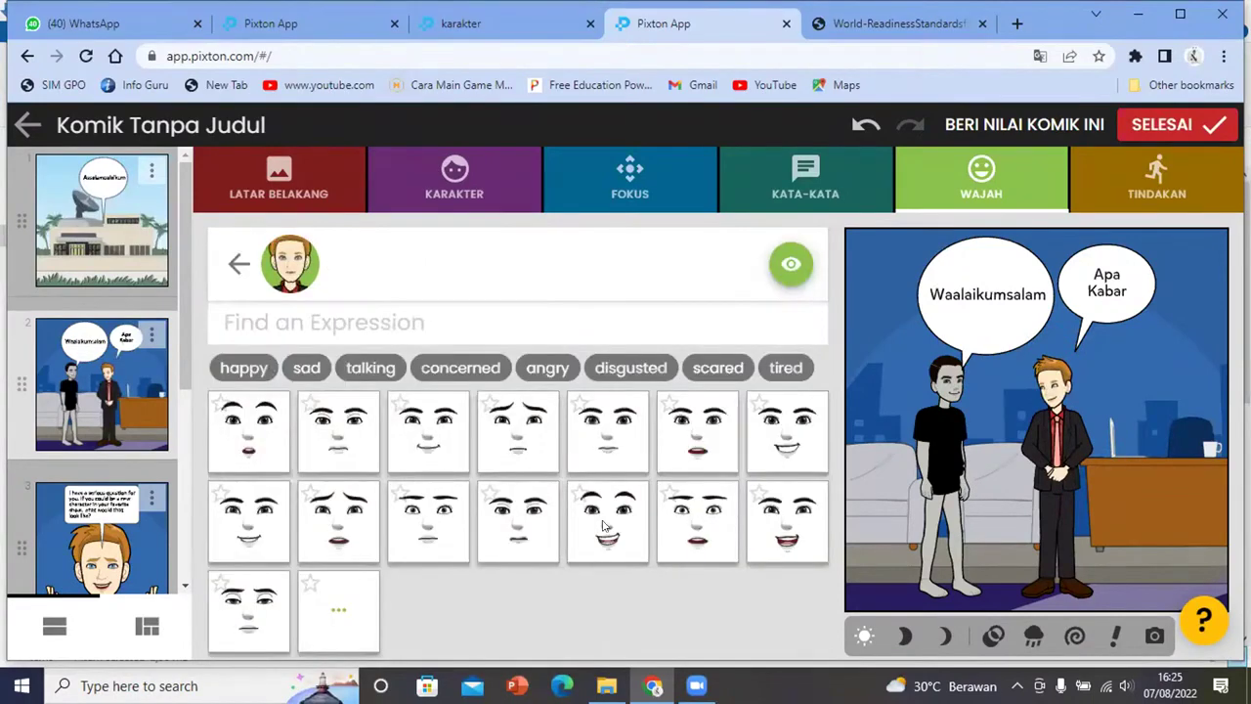
pyautogui.click(608, 536)
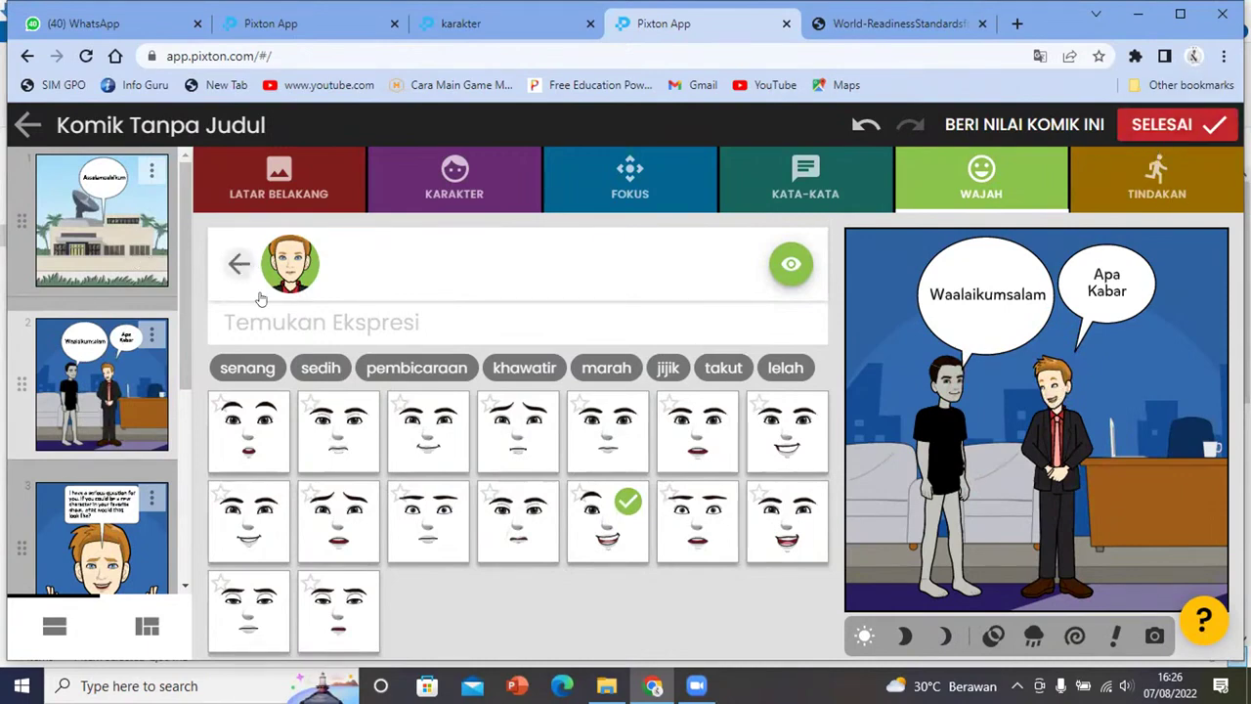
pyautogui.click(238, 264)
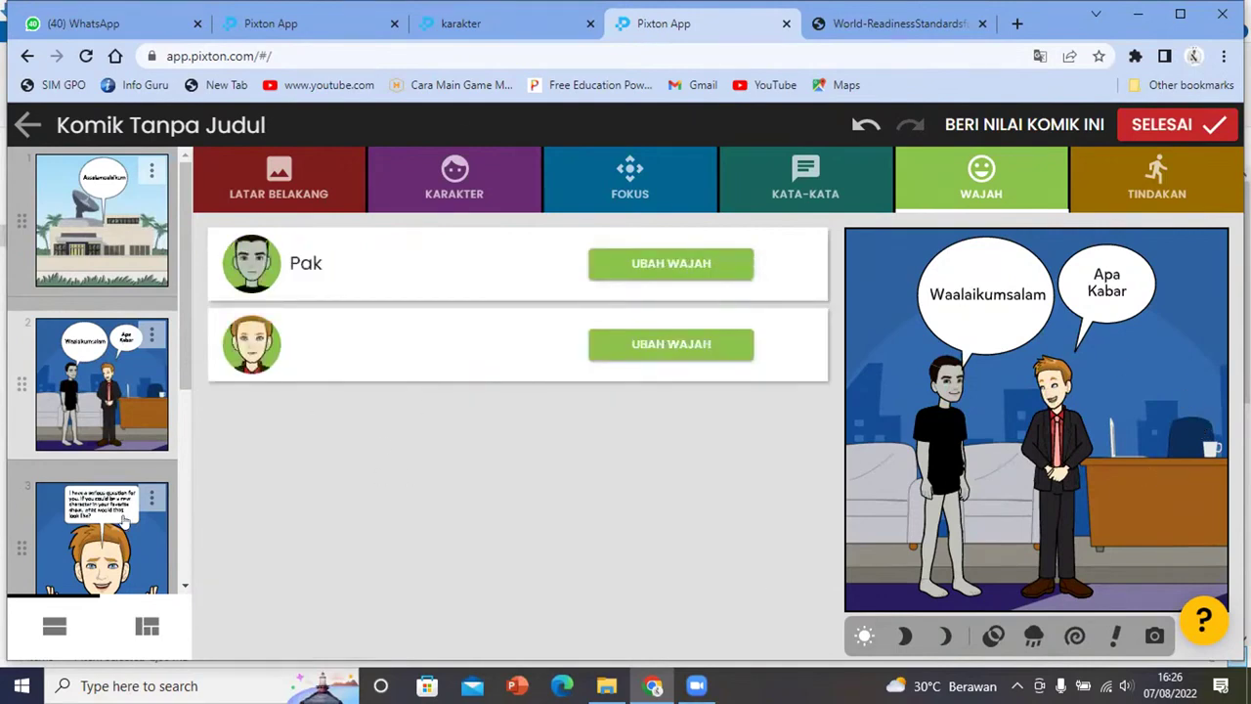
# Finish the comic and title it "Pertemuan"
pyautogui.click(1182, 132)
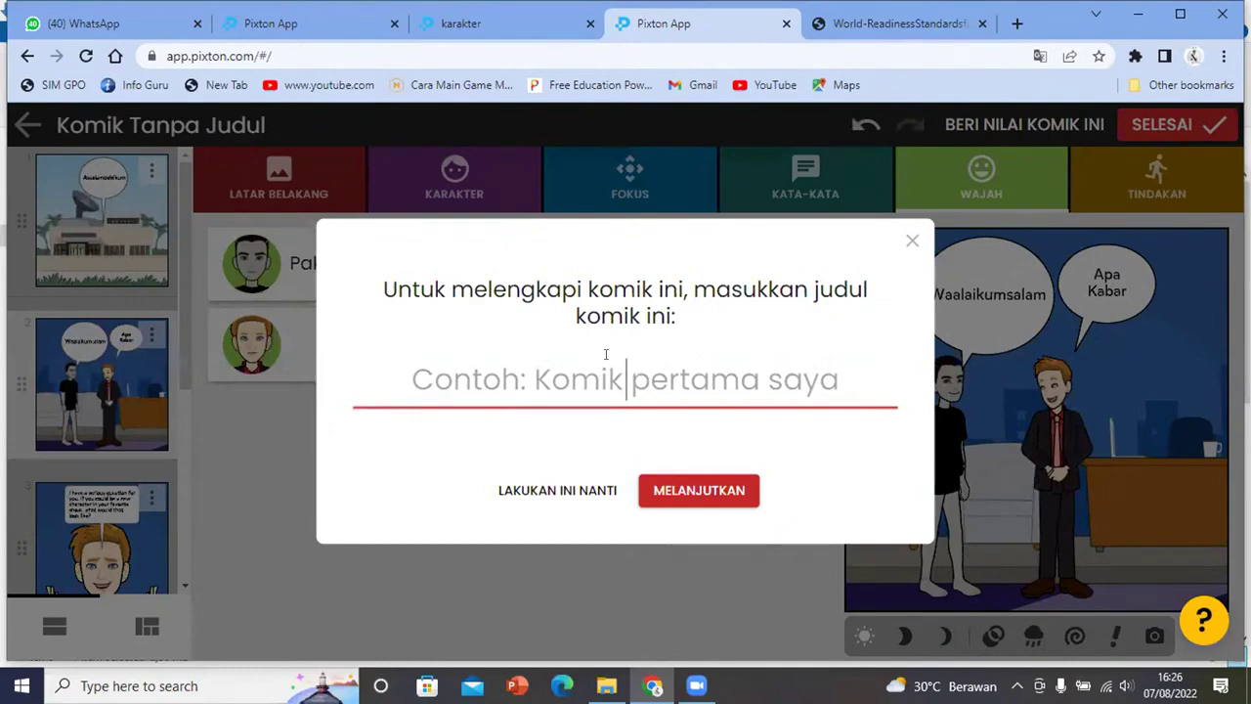
pyautogui.write('Per')
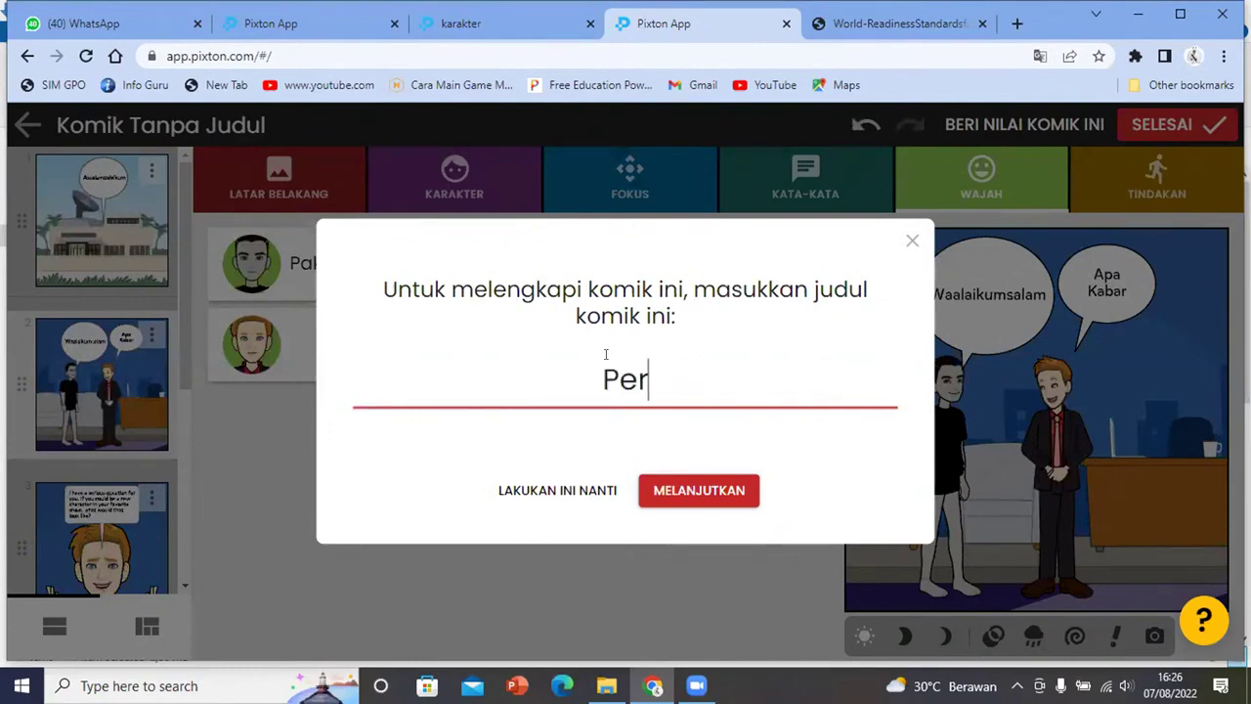
pyautogui.write('temuan')
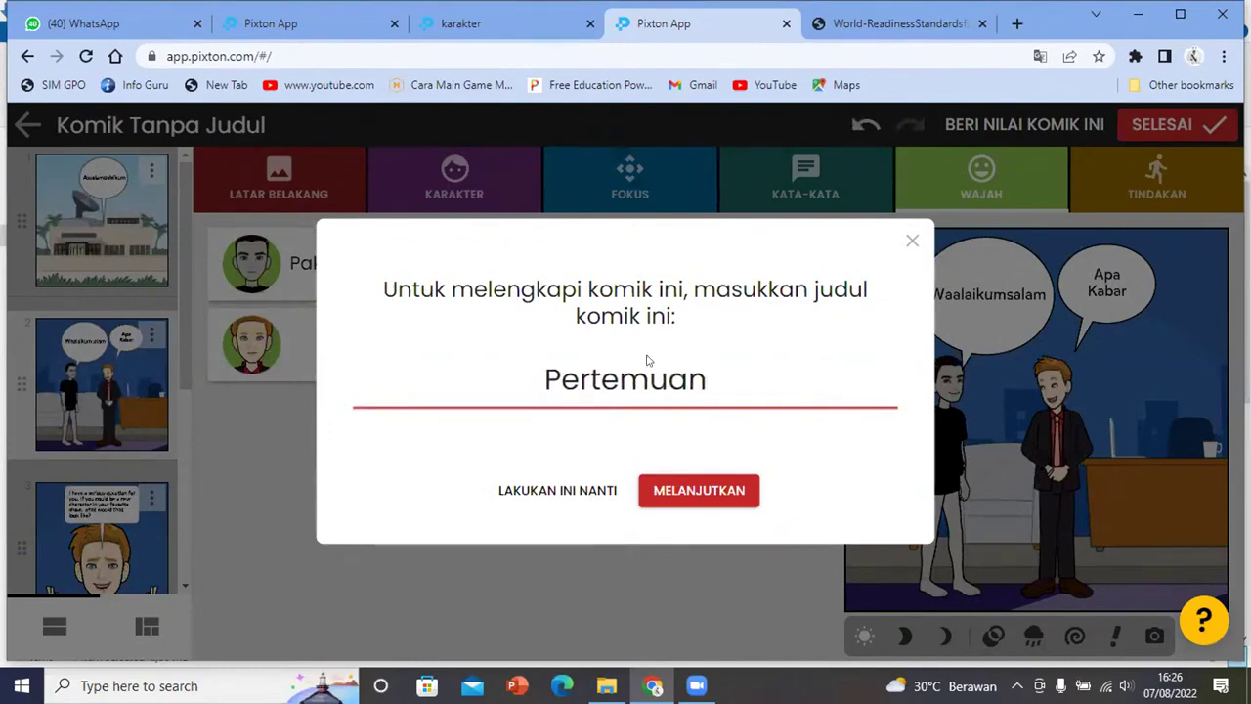
pyautogui.click(696, 500)
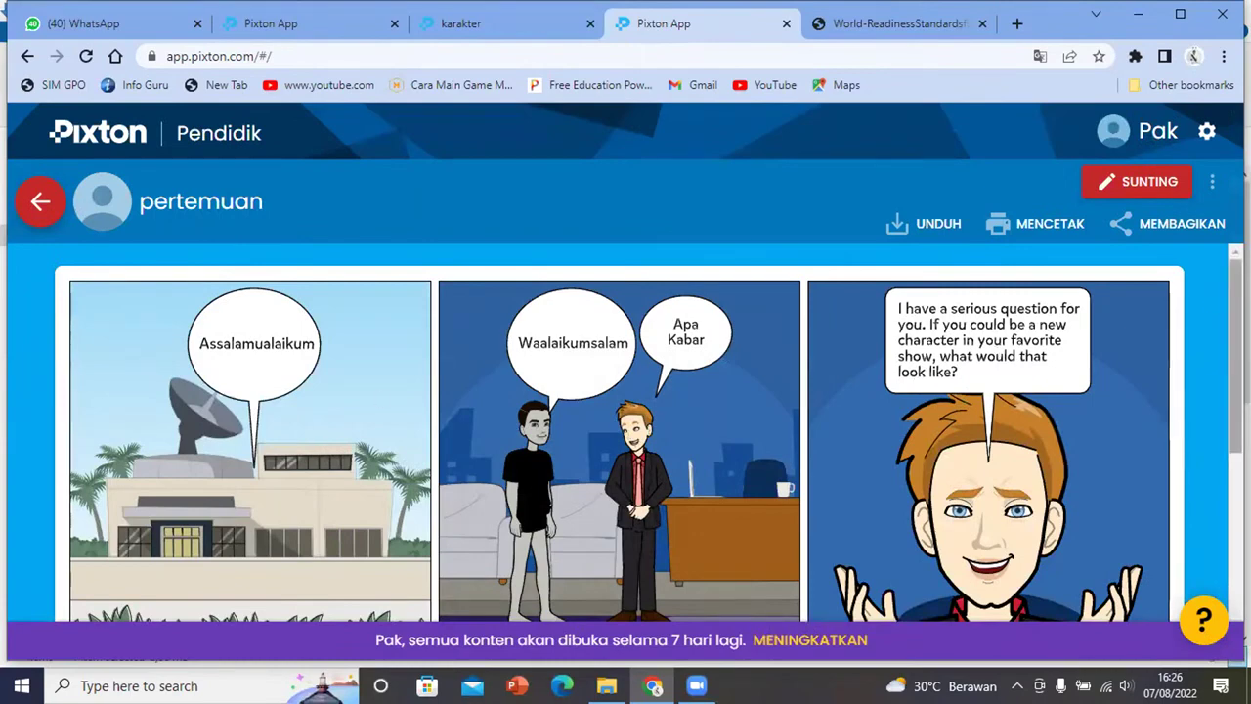
# Look over all panels of the finished comic, try to share it, and leave the plan selection page
pyautogui.scroll(-3, 626, 431)
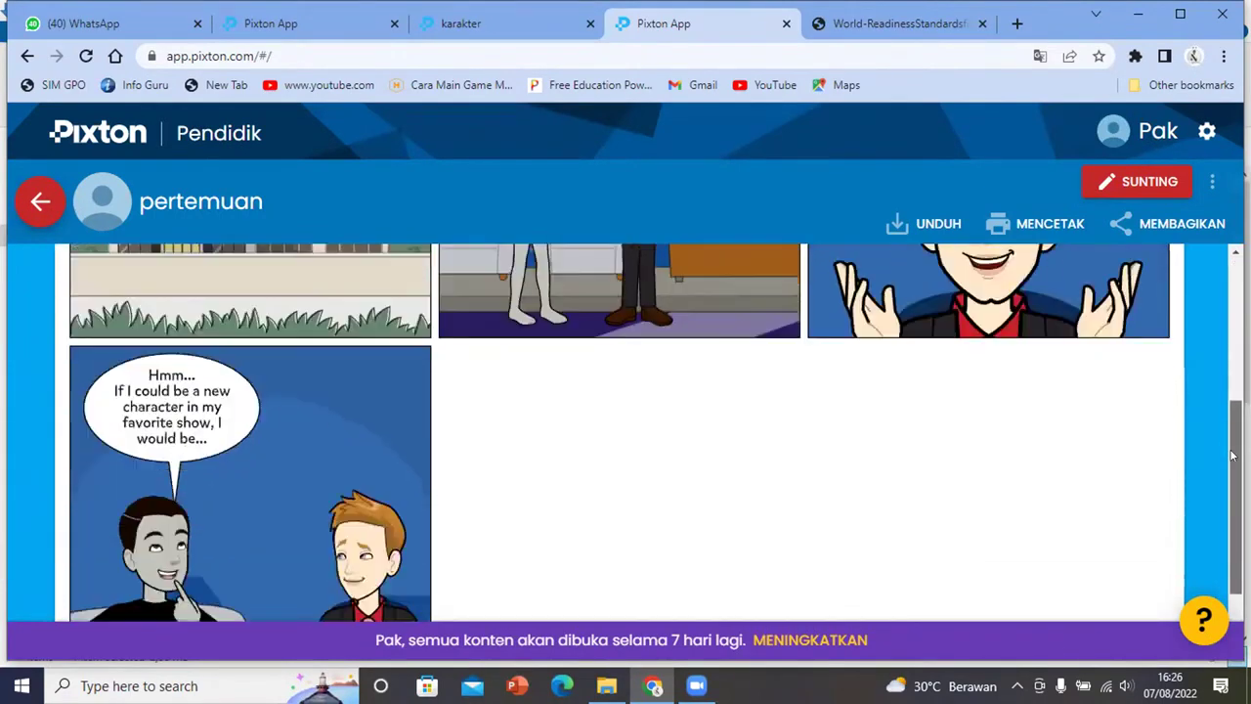
pyautogui.scroll(4, 625, 431)
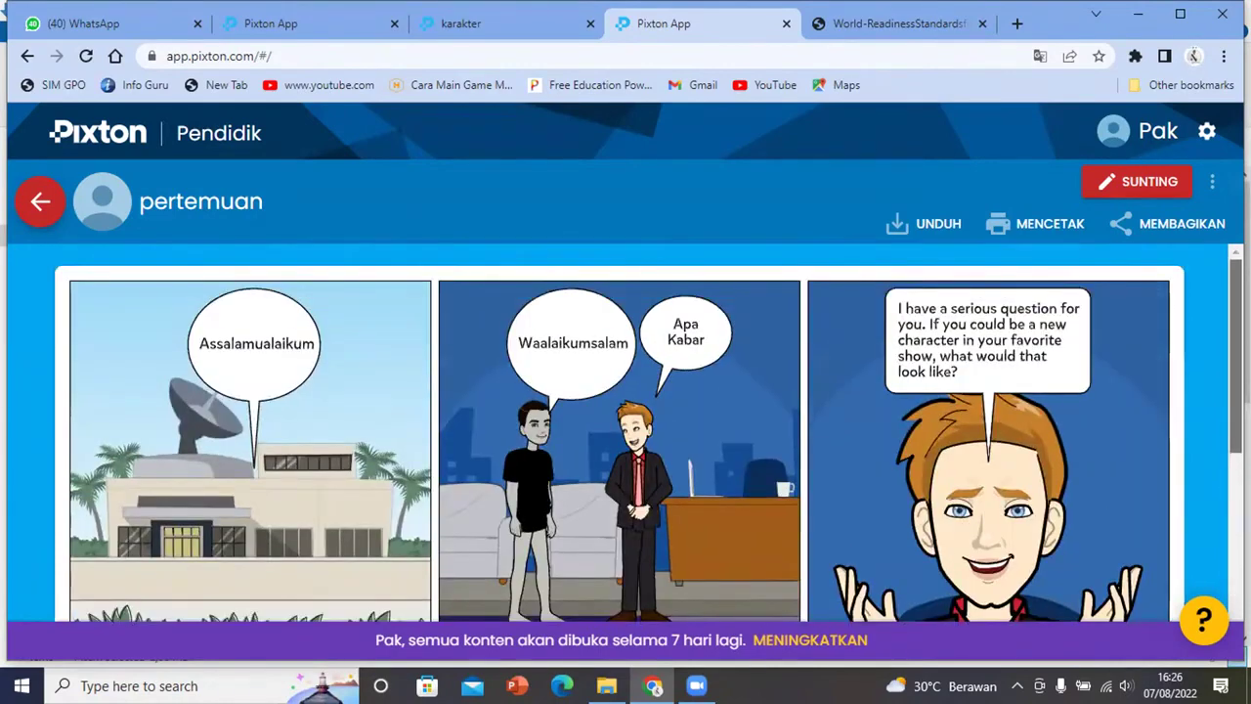
pyautogui.click(1180, 224)
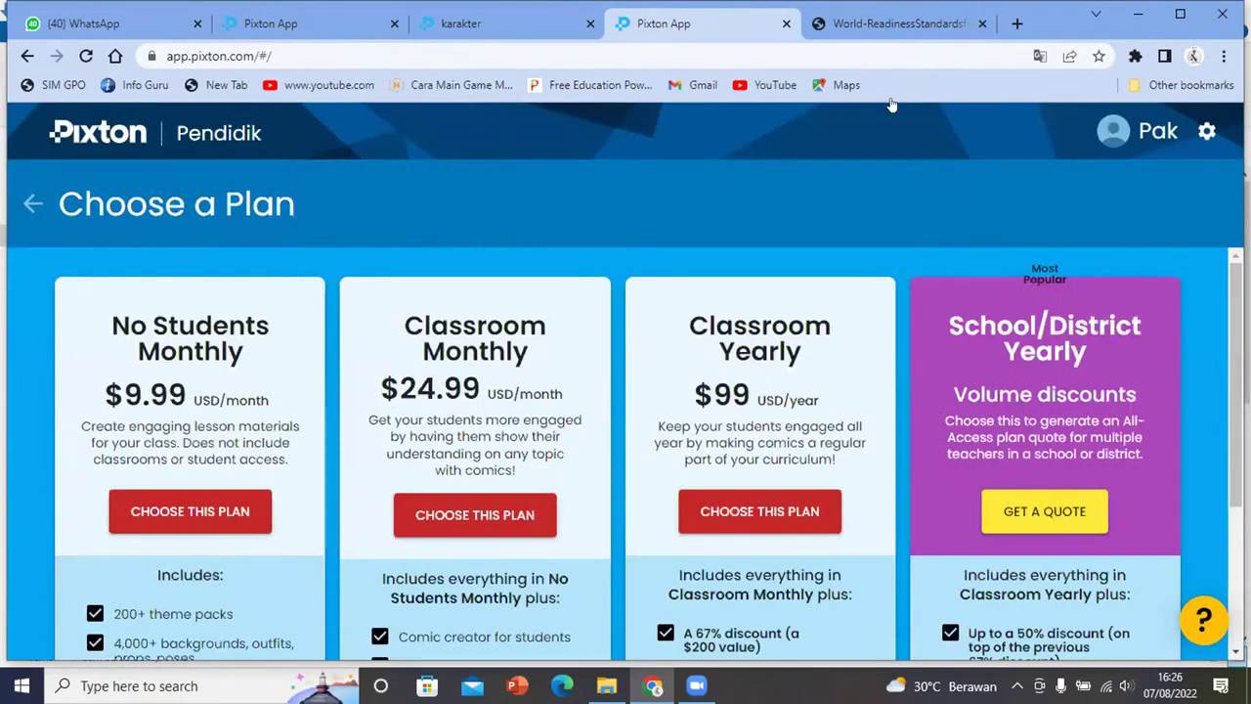
pyautogui.click(32, 207)
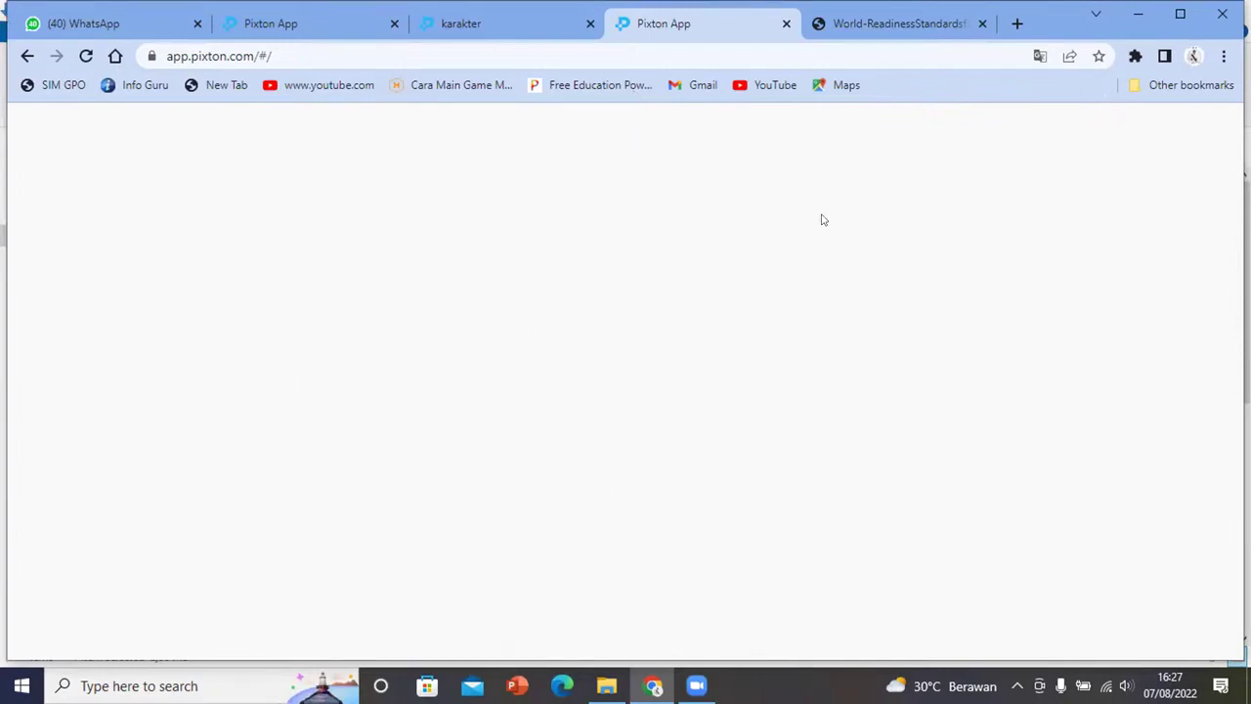
pyautogui.hotkey('alt', 'Left')
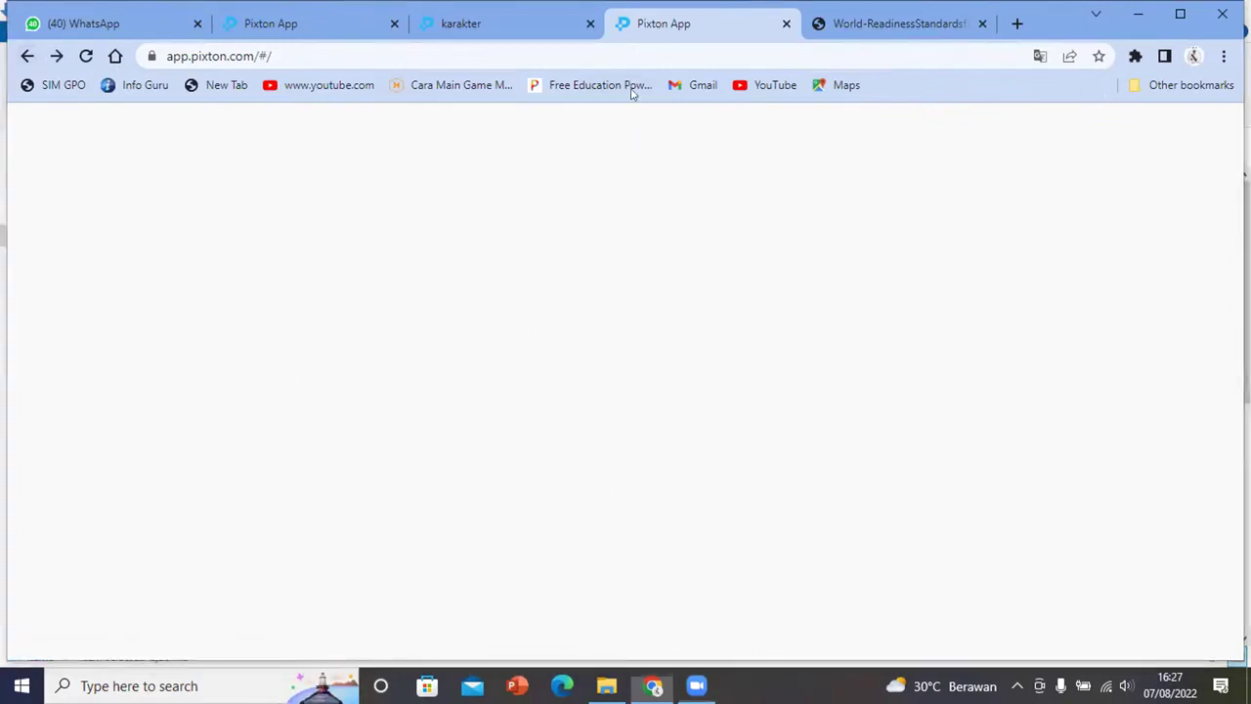
# Close the World-Readiness Standards PDF and reload the blank Pixton App page to return to the dashboard
pyautogui.click(502, 26)
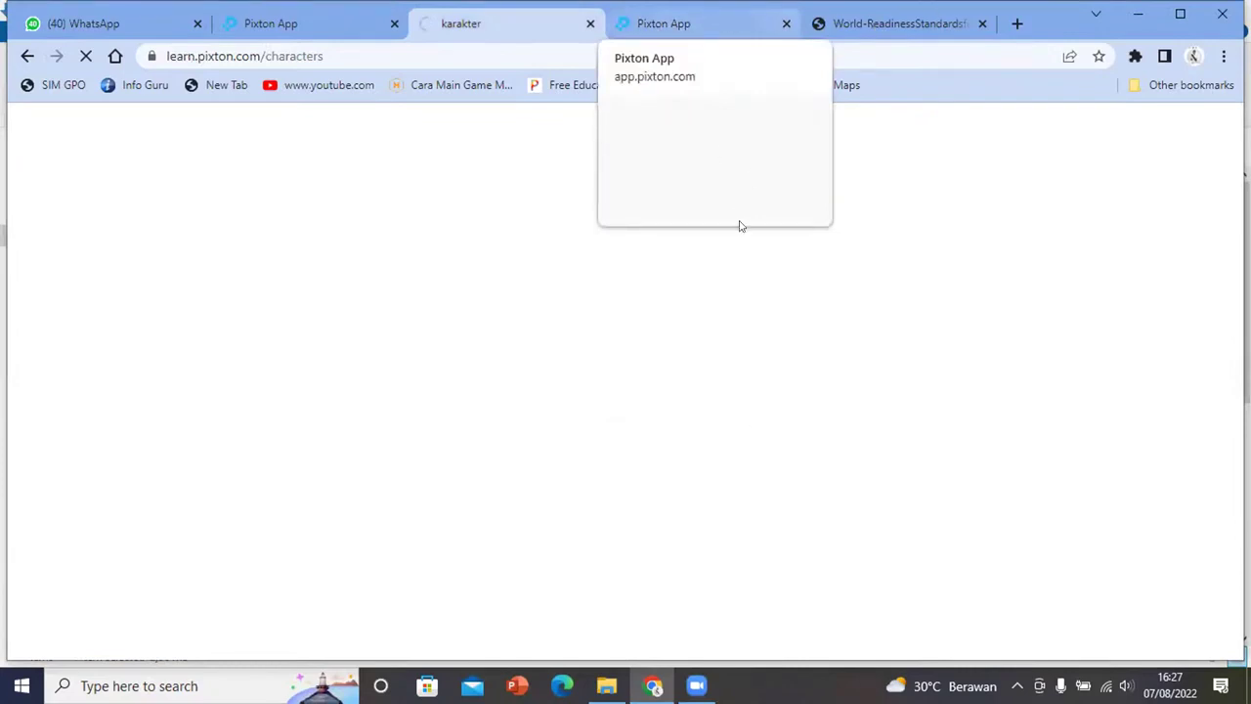
pyautogui.hotkey('ctrl', 'Tab')
pyautogui.hotkey('ctrl', 'Tab')
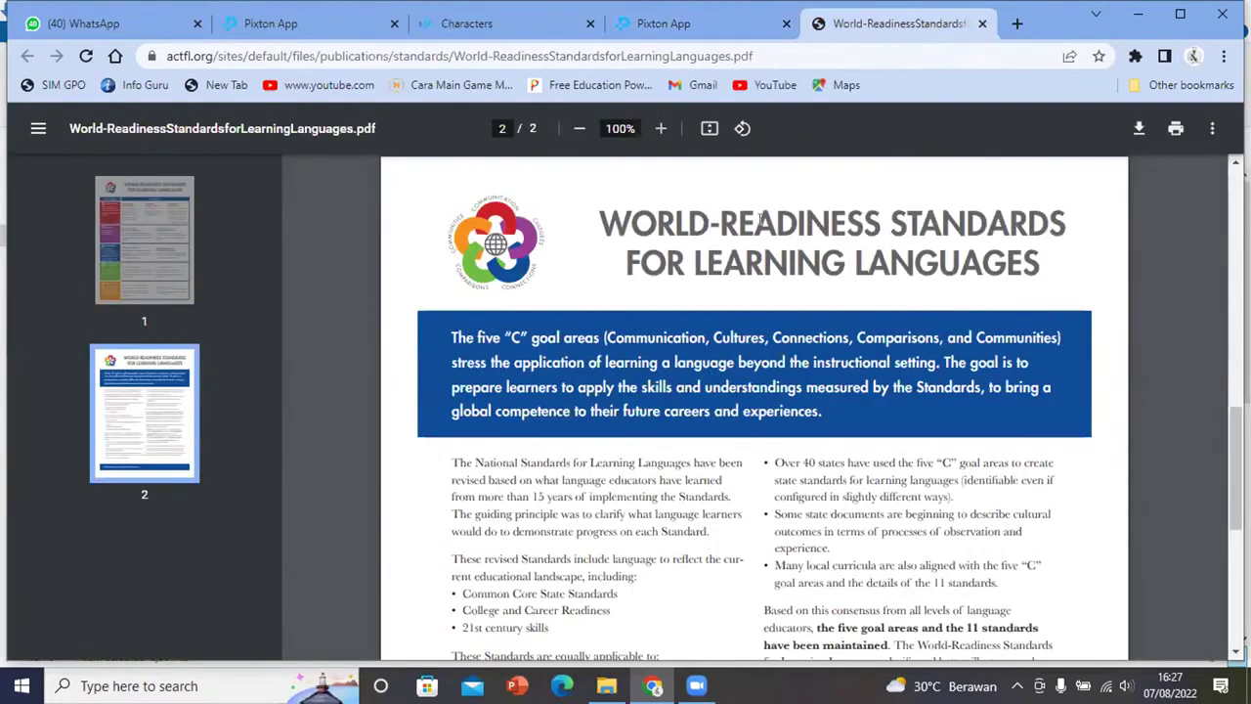
pyautogui.click(982, 24)
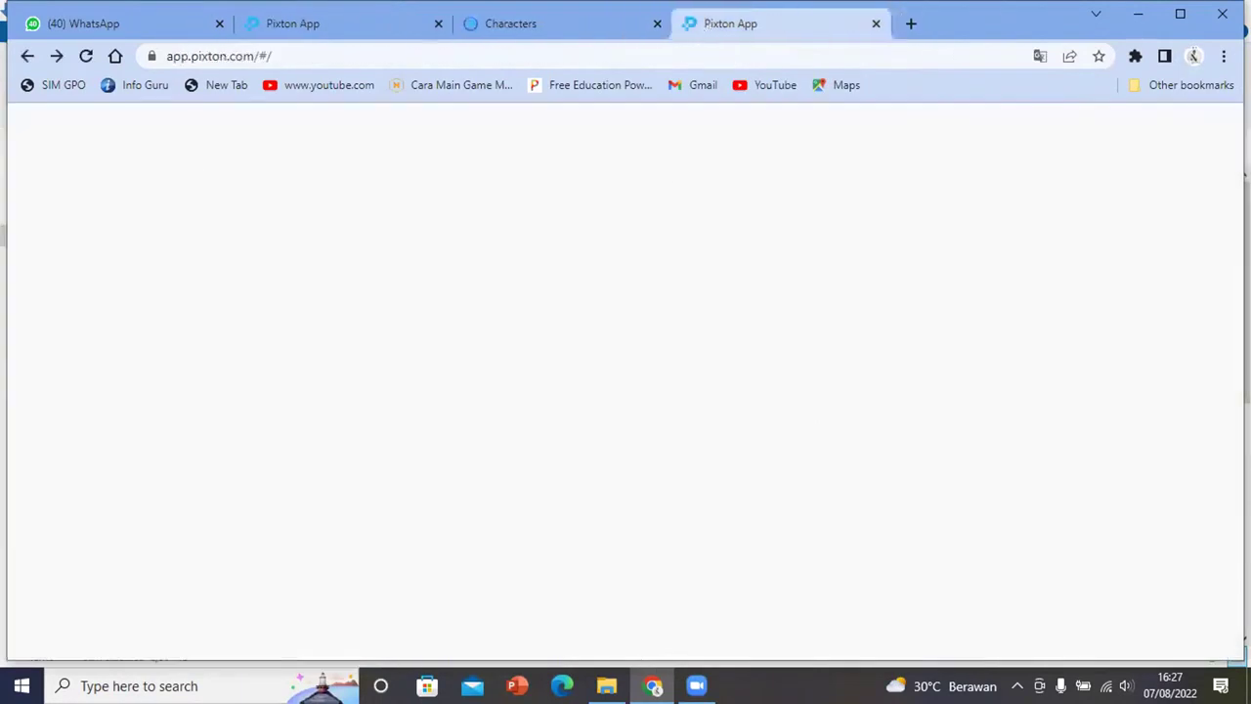
pyautogui.click(87, 56)
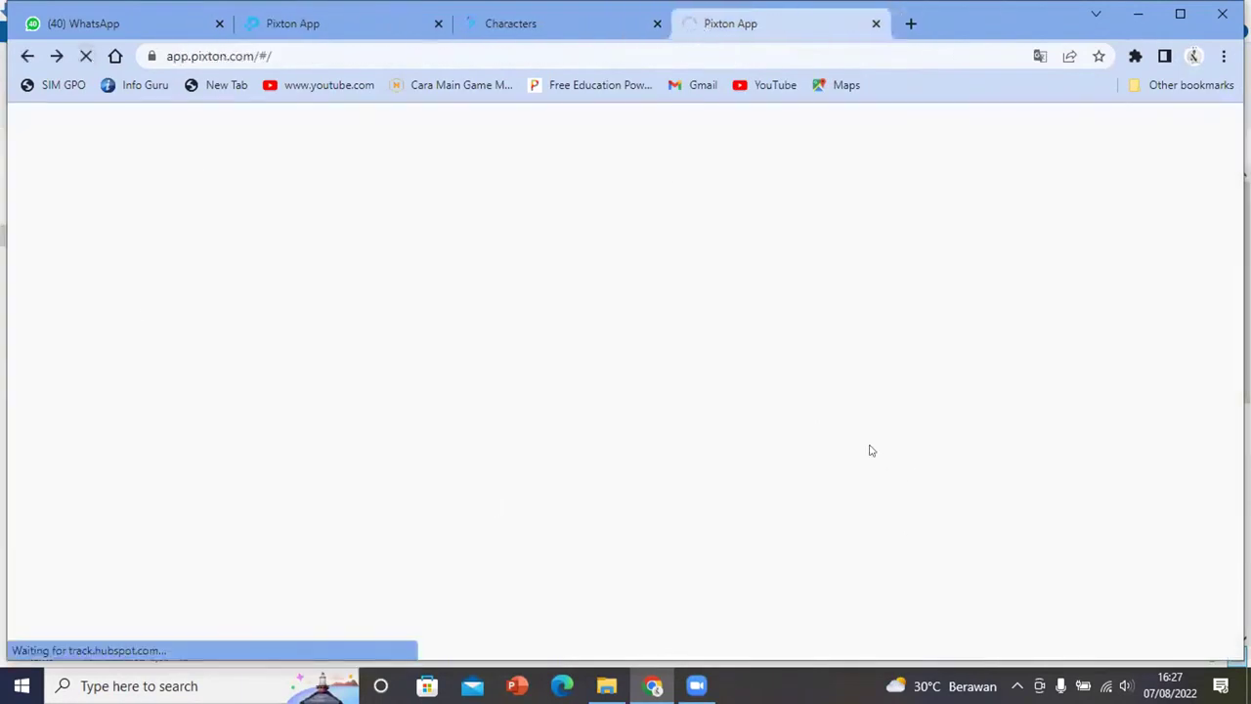
pyautogui.click(600, 24)
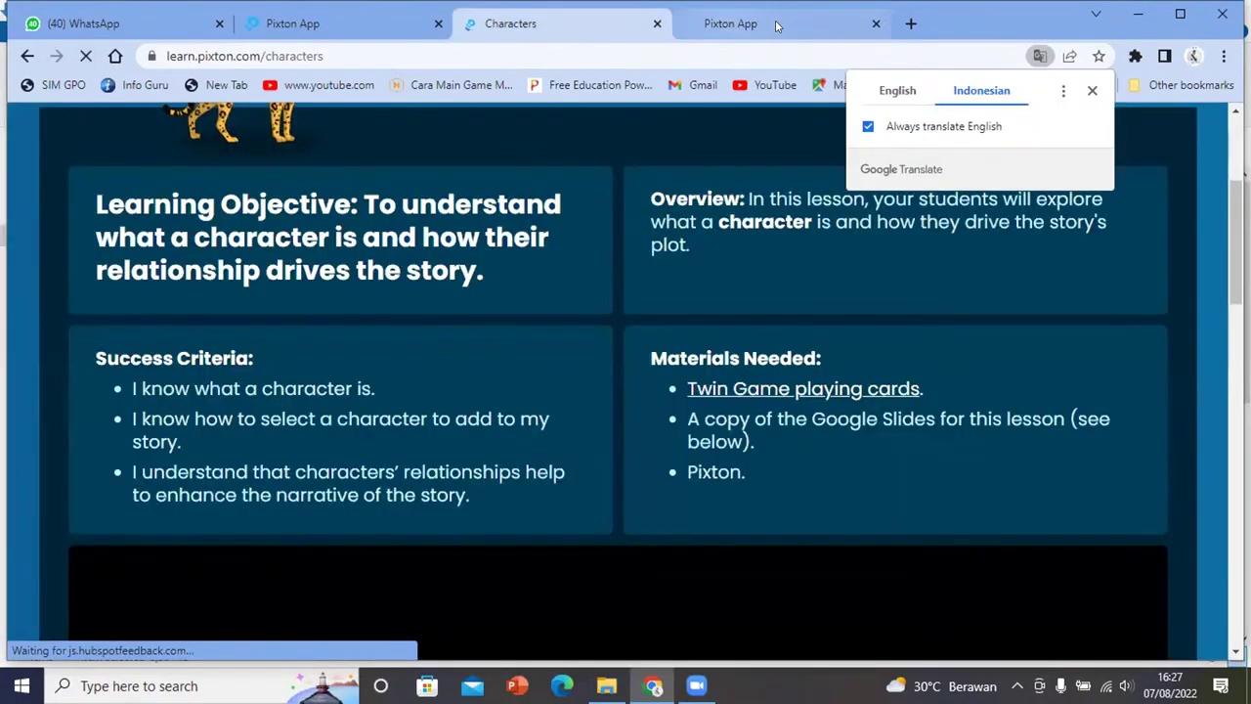
pyautogui.click(777, 24)
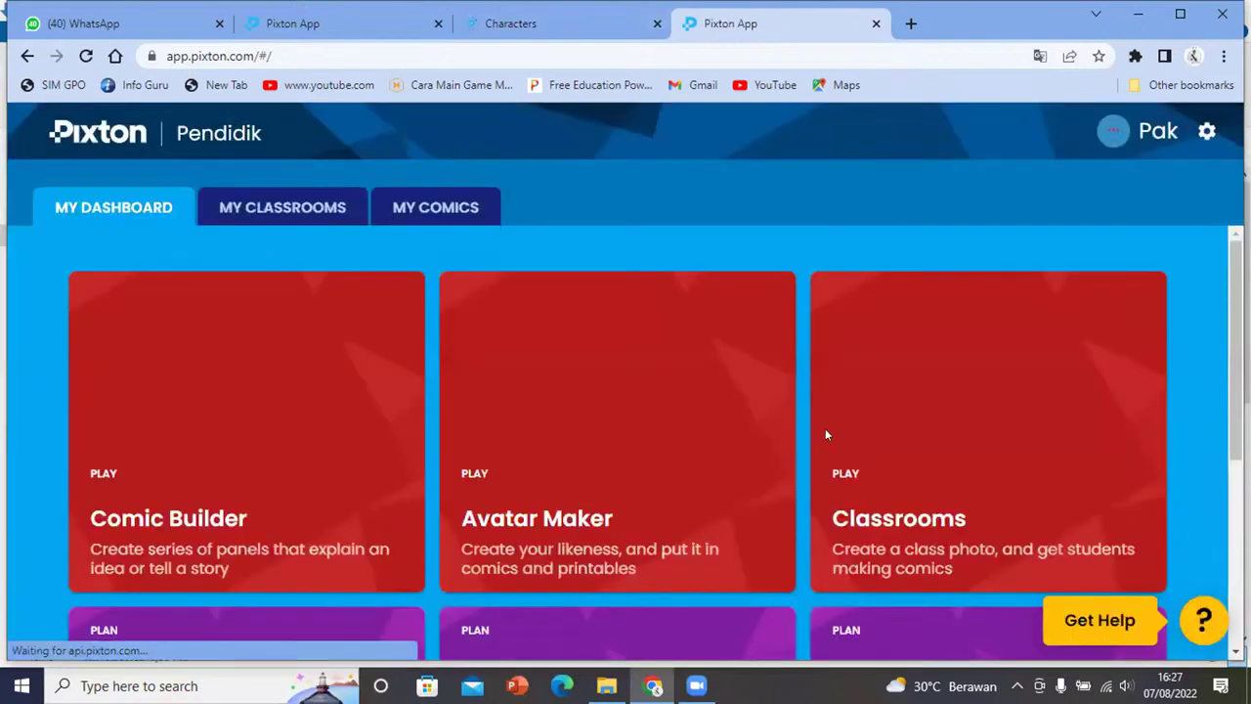
# Open Comic School from the dashboard and look over its lesson modules from 101 to 106
pyautogui.scroll(-4, 802, 344)
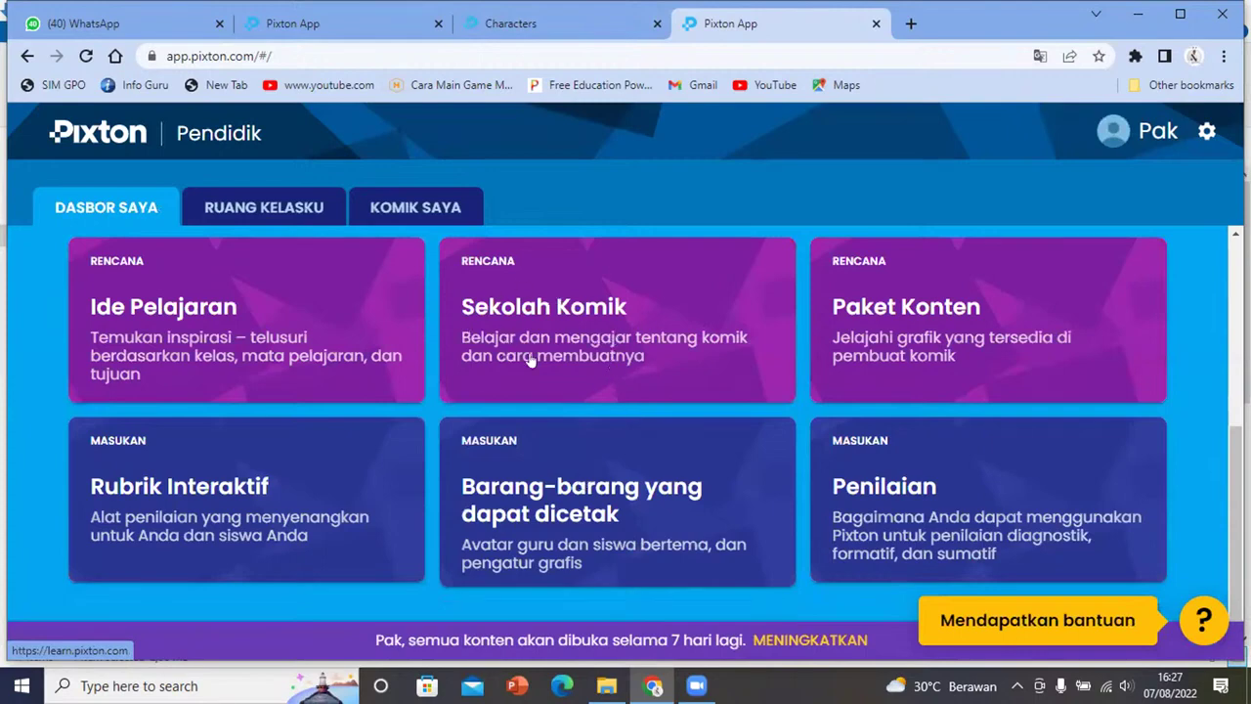
pyautogui.click(572, 310)
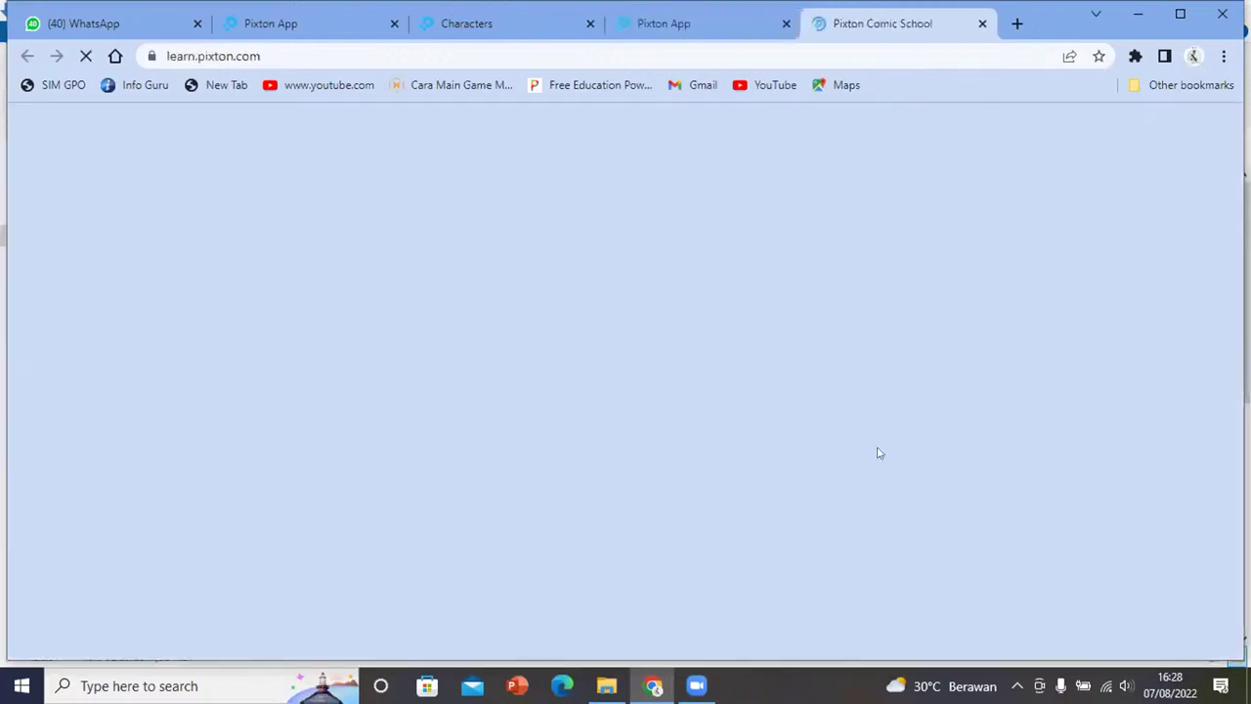
pyautogui.scroll(-1, 79, 433)
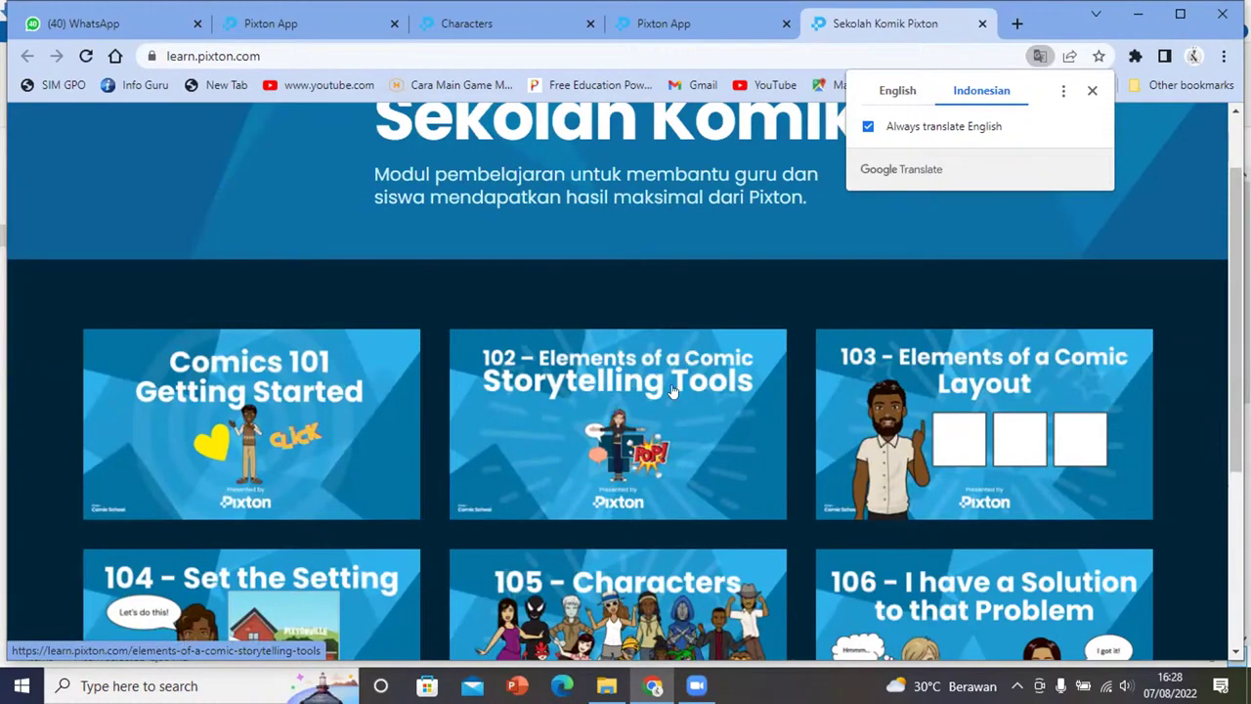
pyautogui.scroll(-2, 671, 391)
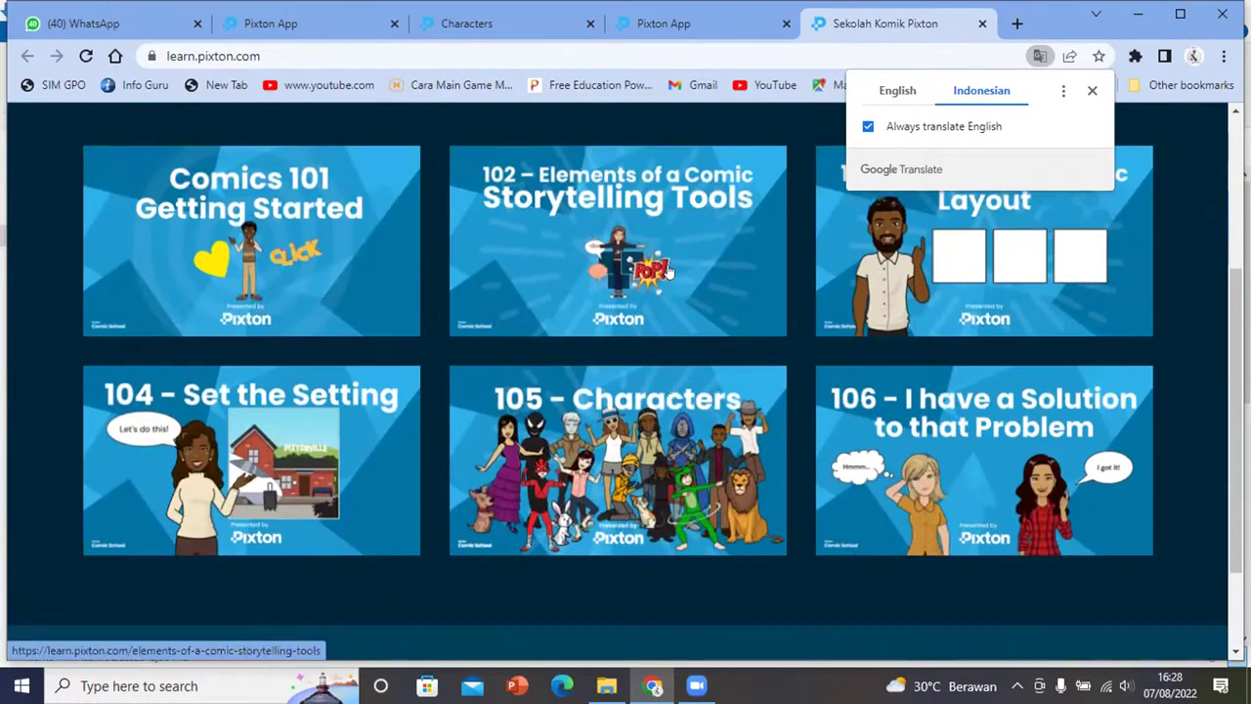
pyautogui.scroll(2, 467, 552)
pyautogui.scroll(1, 454, 518)
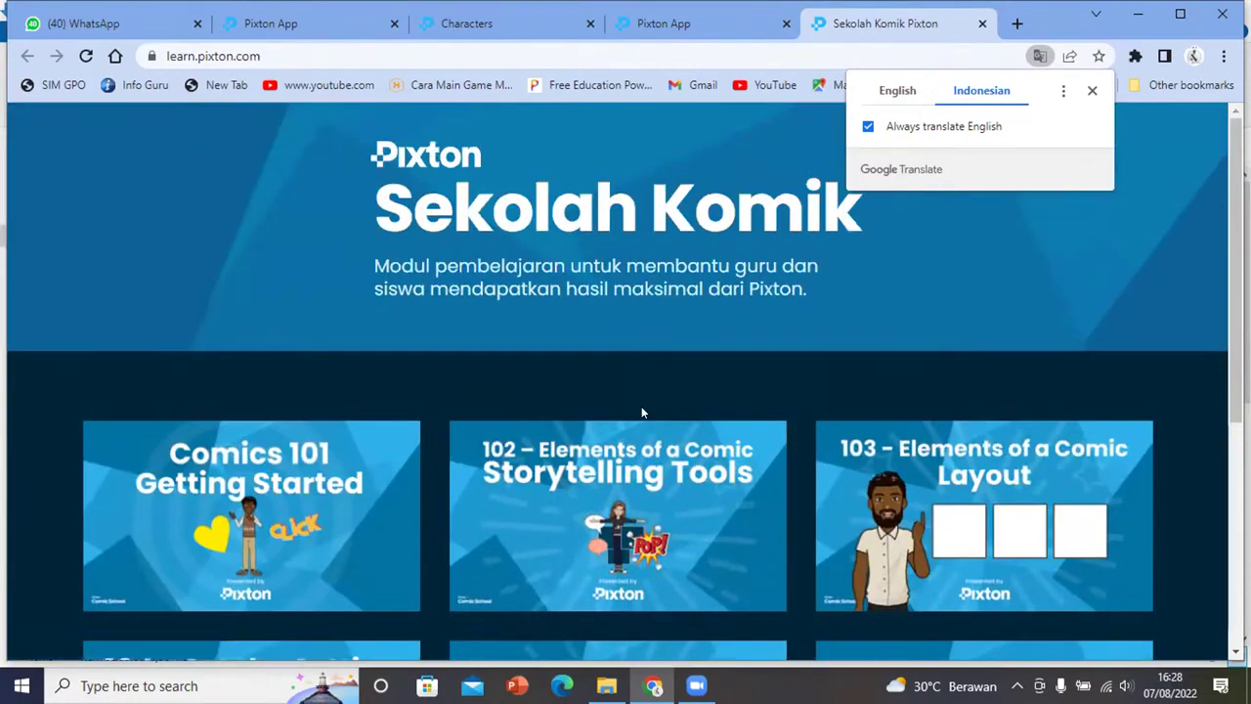
pyautogui.scroll(-1, 641, 405)
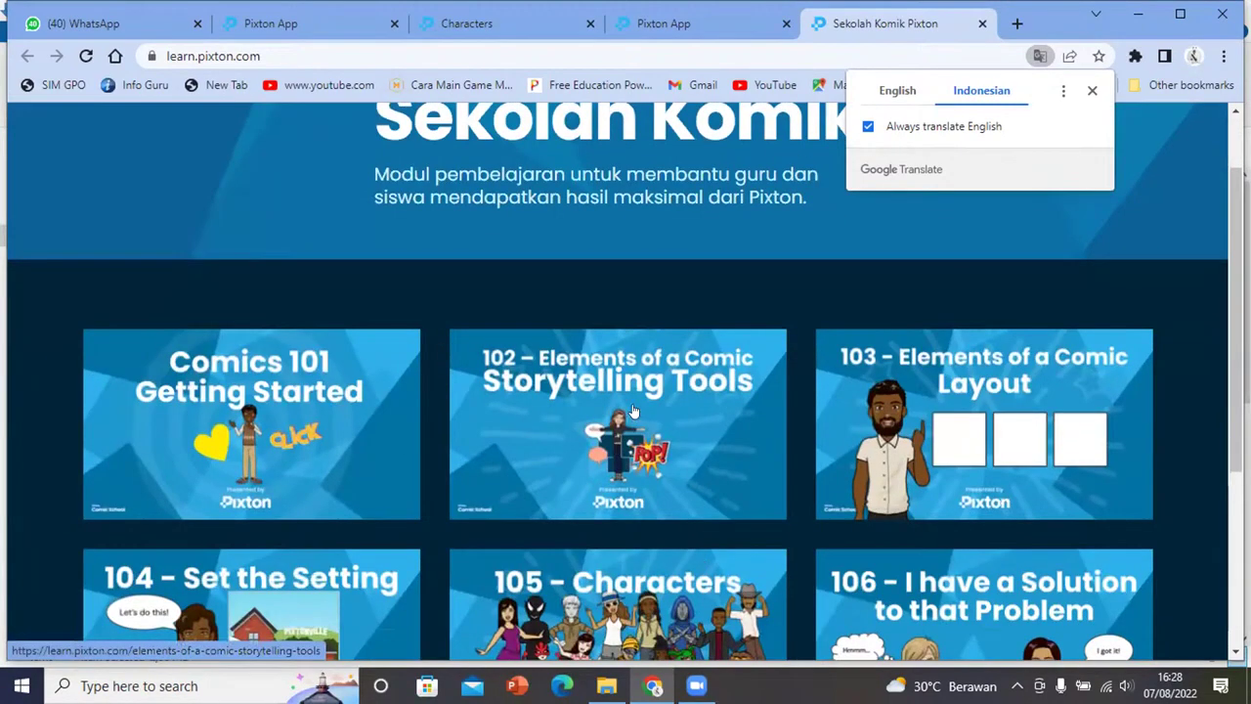
pyautogui.scroll(-2, 618, 384)
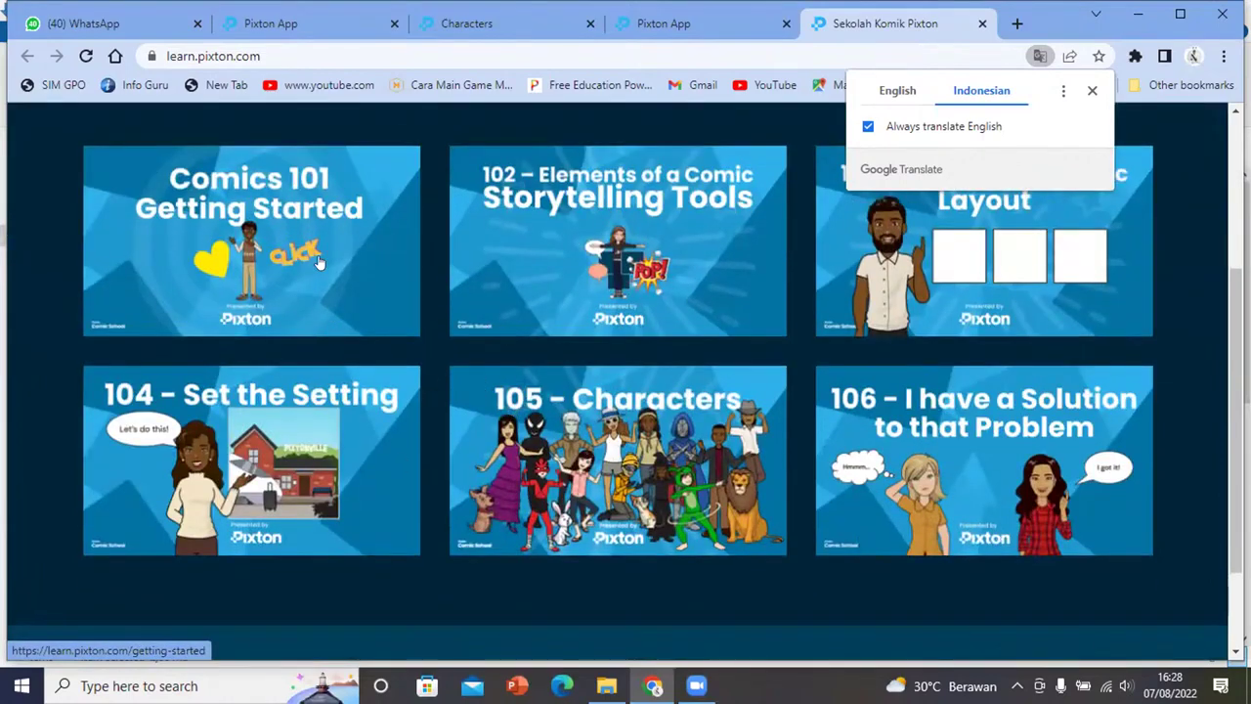
# Open lesson 102, Elements of a Comic – Storytelling Tools, and look over its title, objective, materials and embedded presentation
pyautogui.click(527, 323)
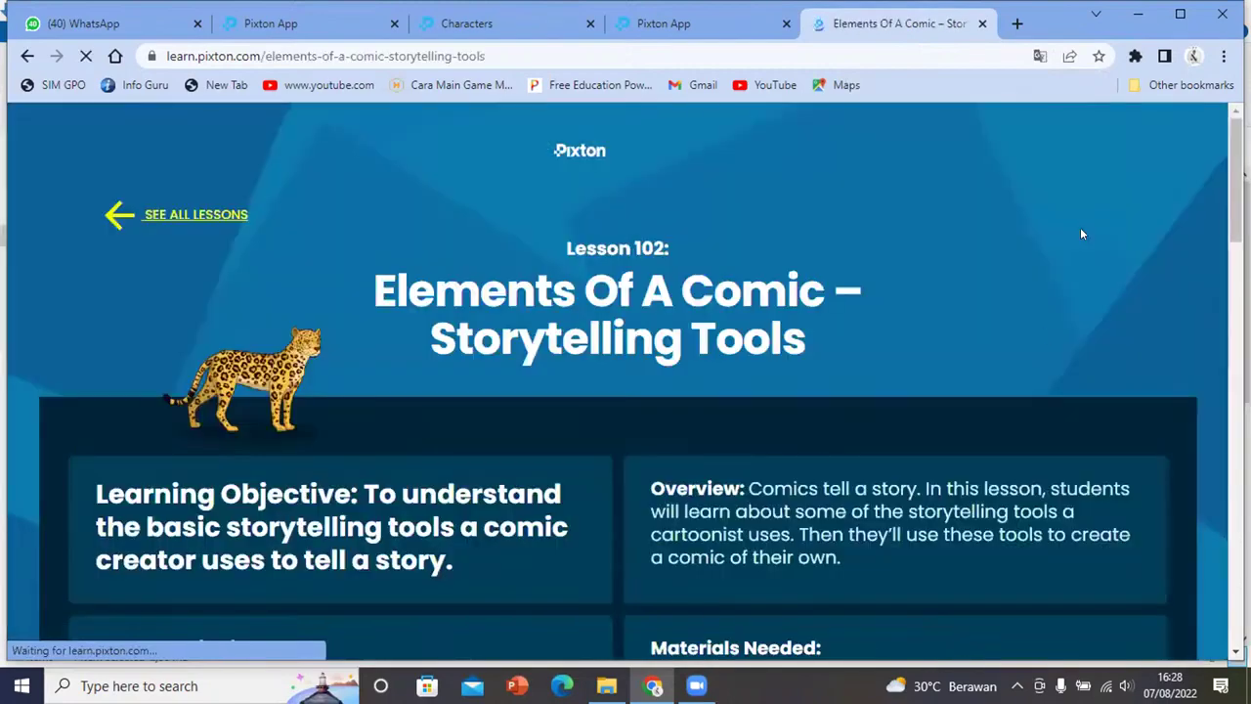
pyautogui.scroll(-4, 899, 365)
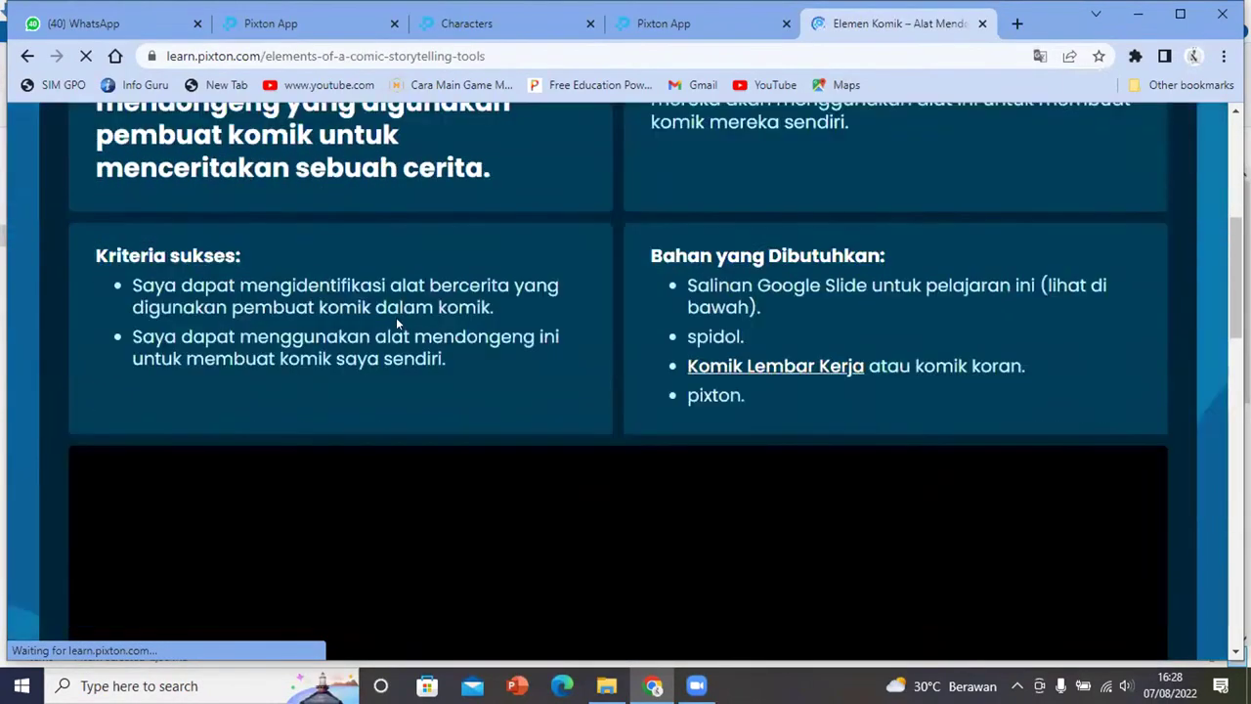
pyautogui.scroll(-10, 587, 359)
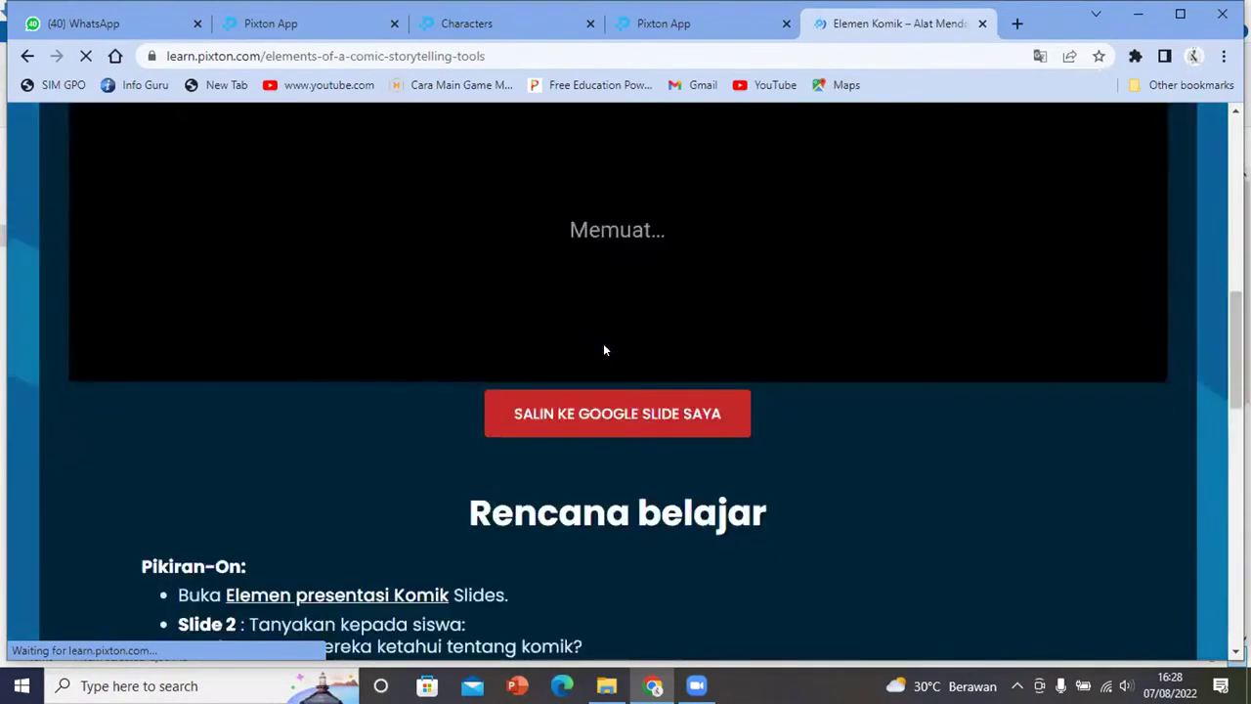
pyautogui.scroll(10, 727, 291)
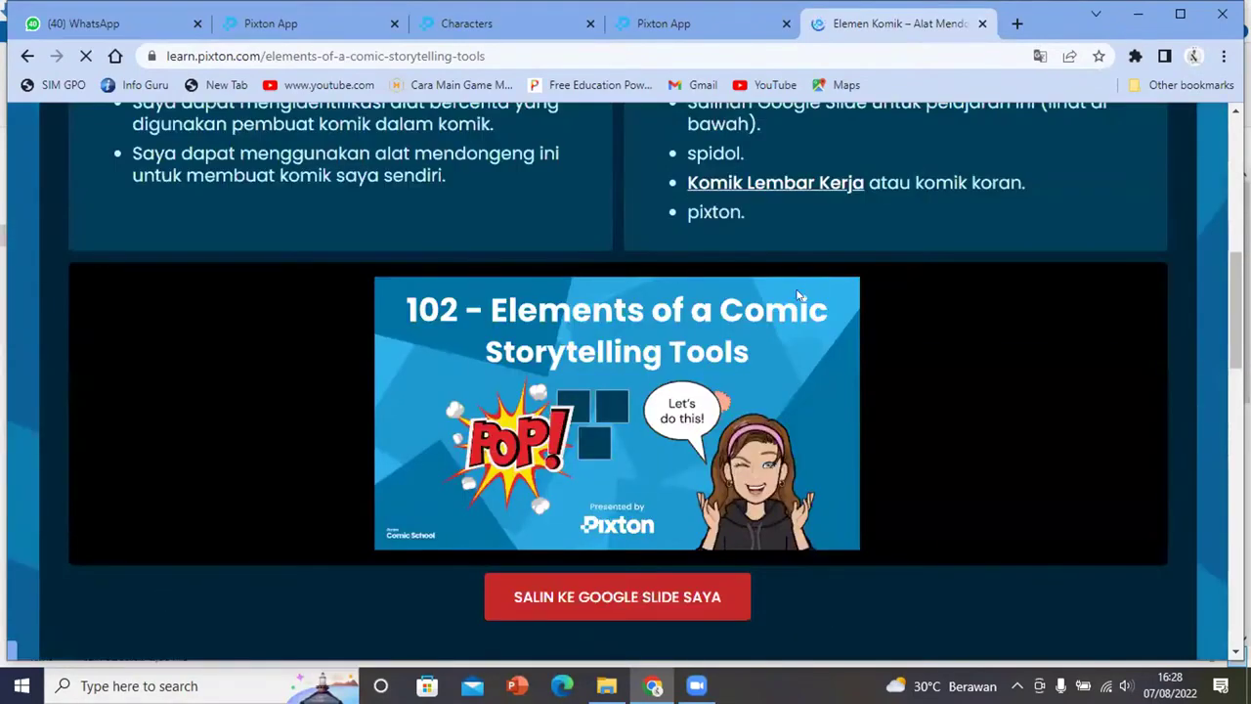
pyautogui.scroll(3, 588, 300)
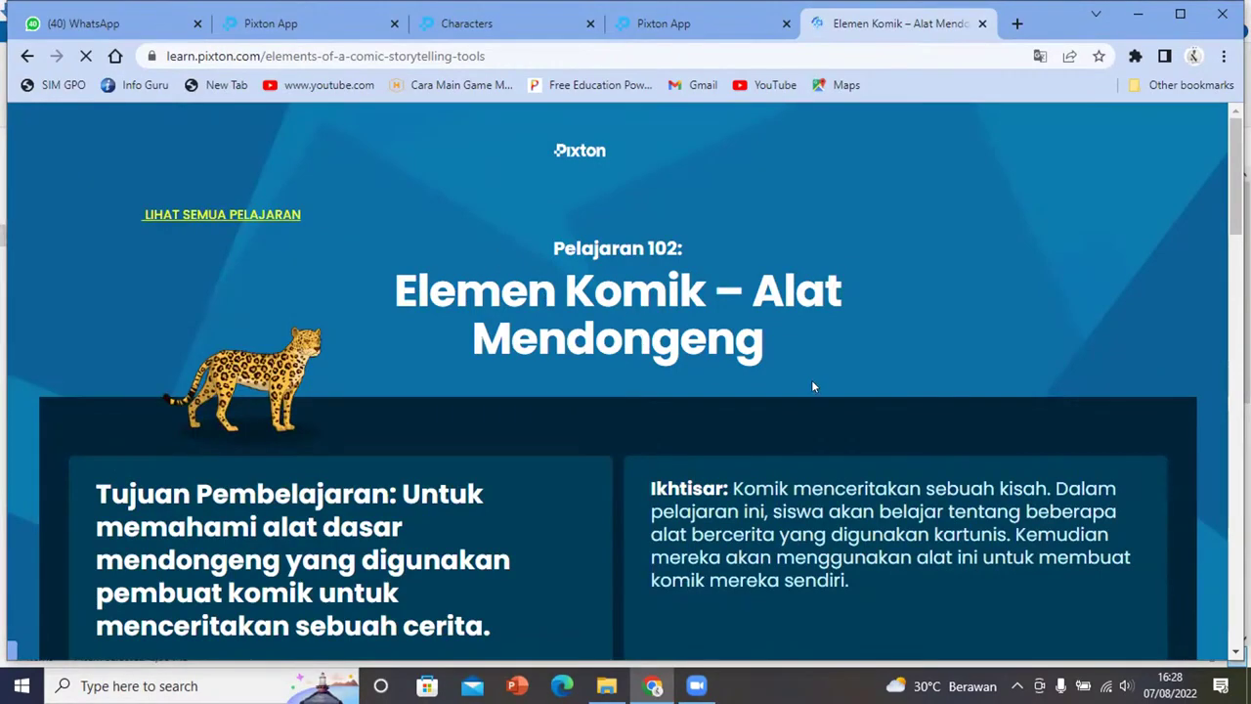
pyautogui.moveTo(410, 289); pyautogui.dragTo(755, 338)
pyautogui.click(805, 351)
# Read through the lesson plan's introduction, questions and activities, and return to the required materials
pyautogui.scroll(-10, 679, 401)
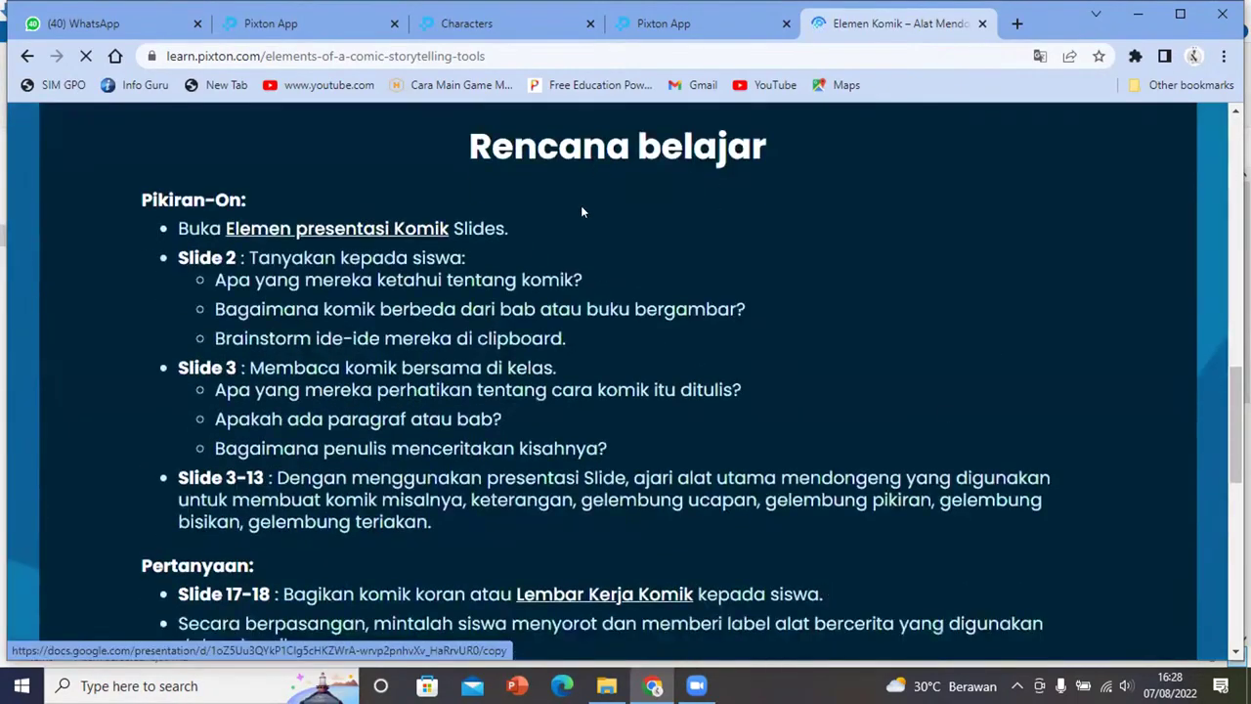
pyautogui.scroll(1, 580, 205)
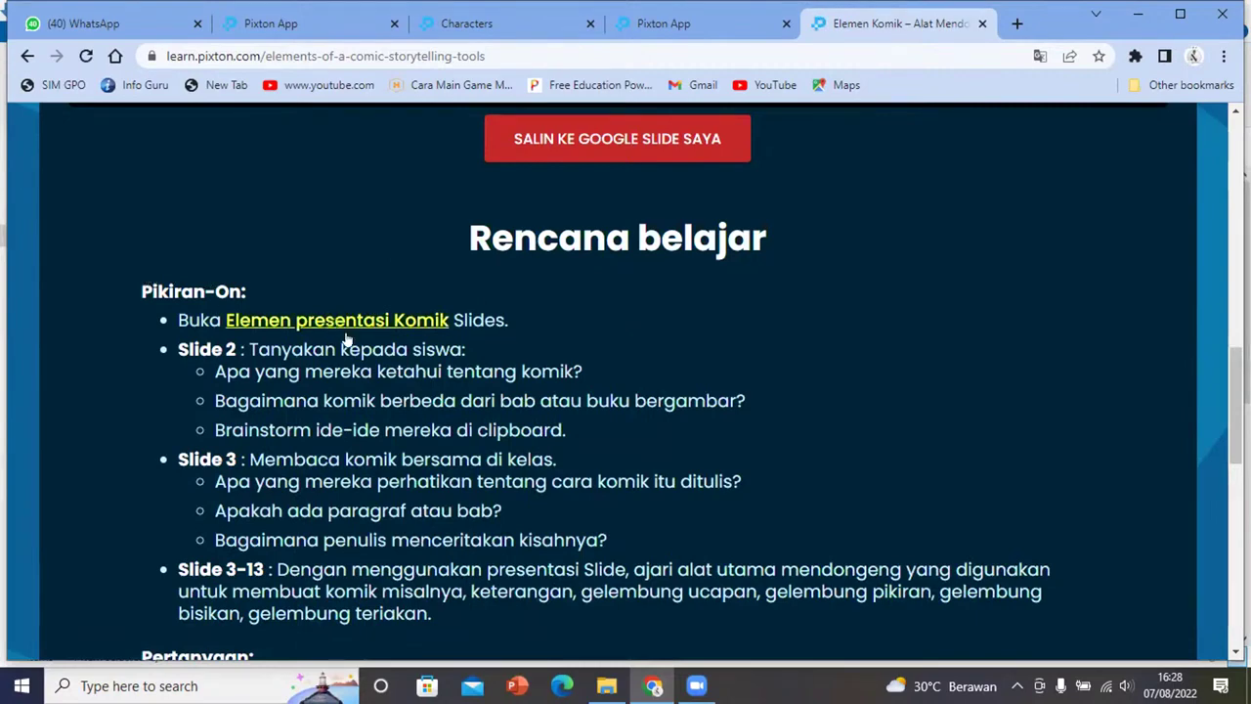
pyautogui.scroll(-2, 381, 499)
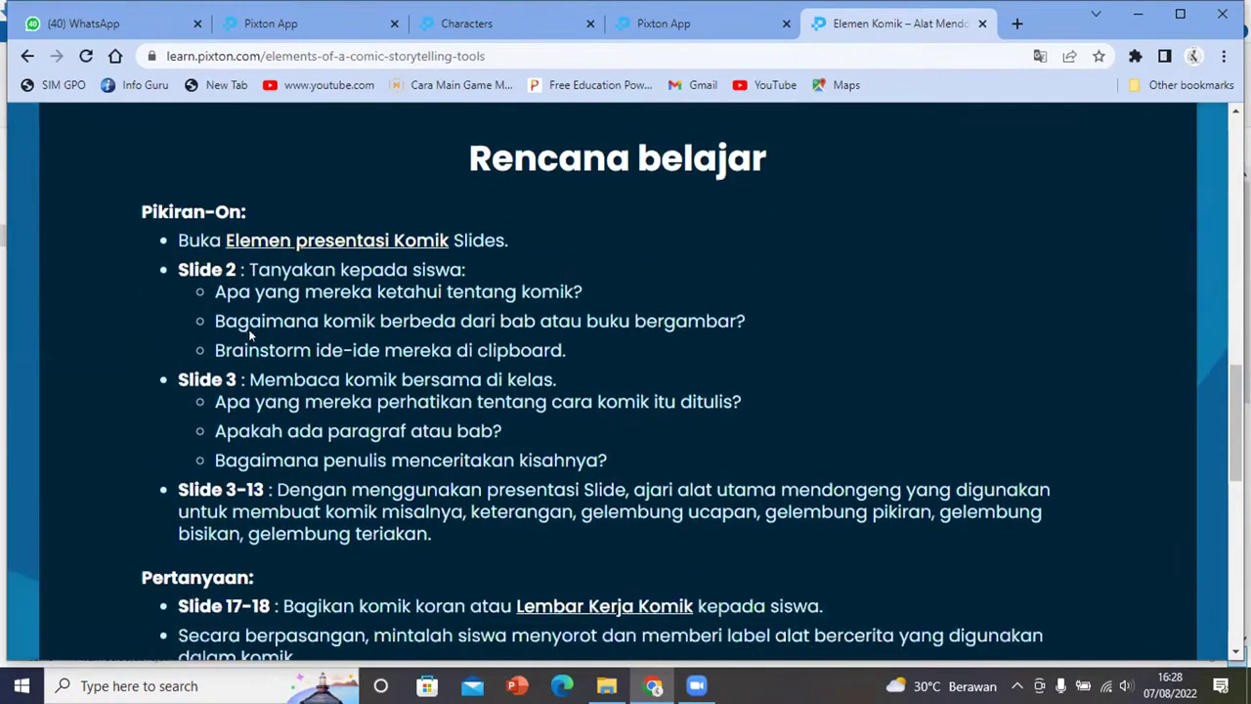
pyautogui.scroll(-4, 460, 336)
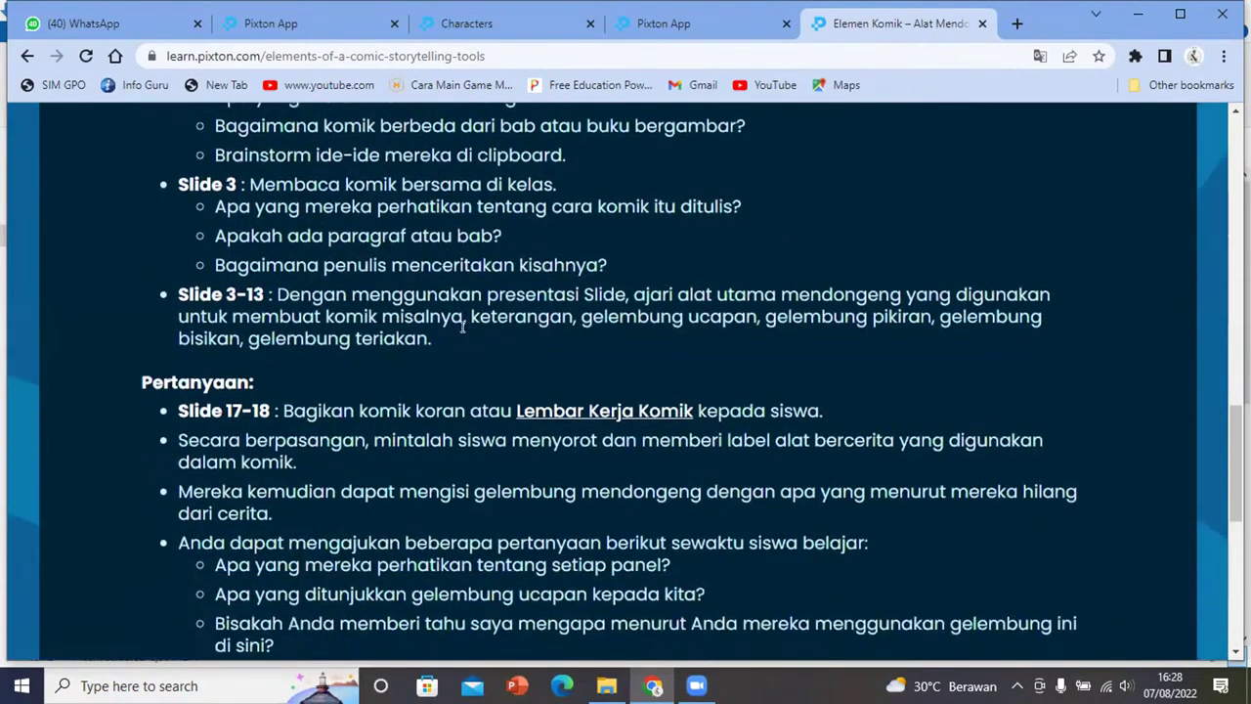
pyautogui.scroll(-3, 427, 337)
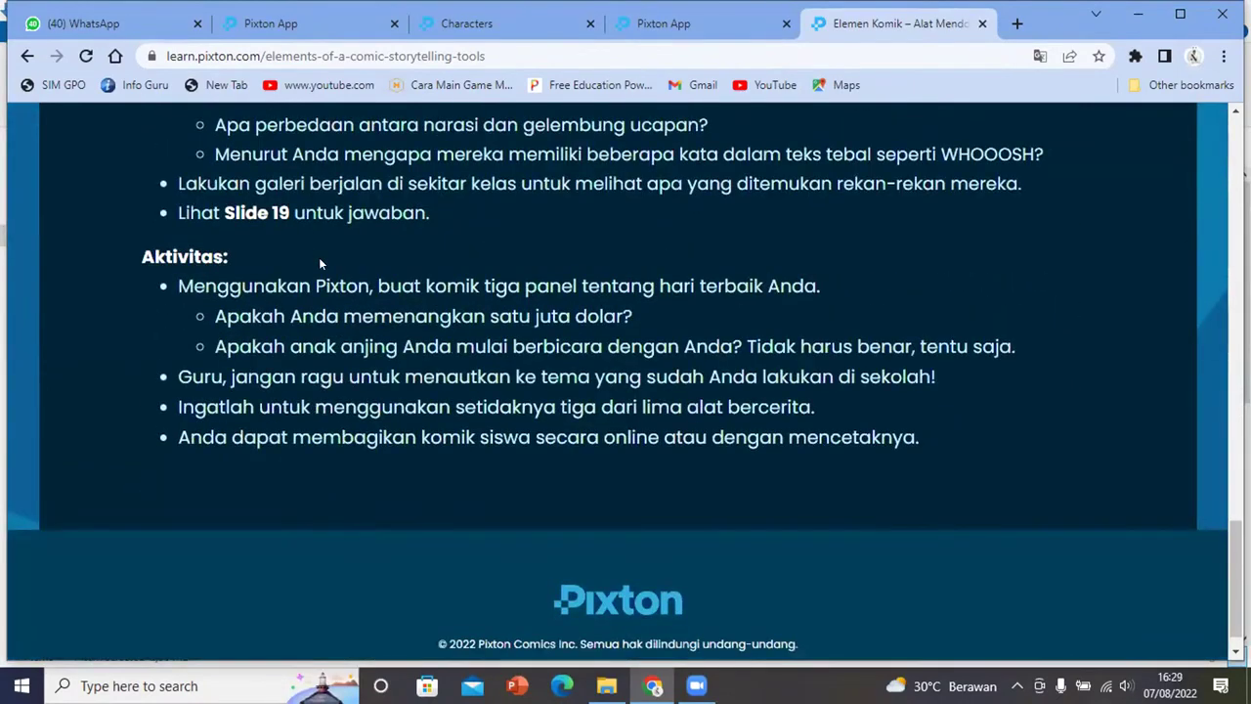
pyautogui.scroll(9, 318, 260)
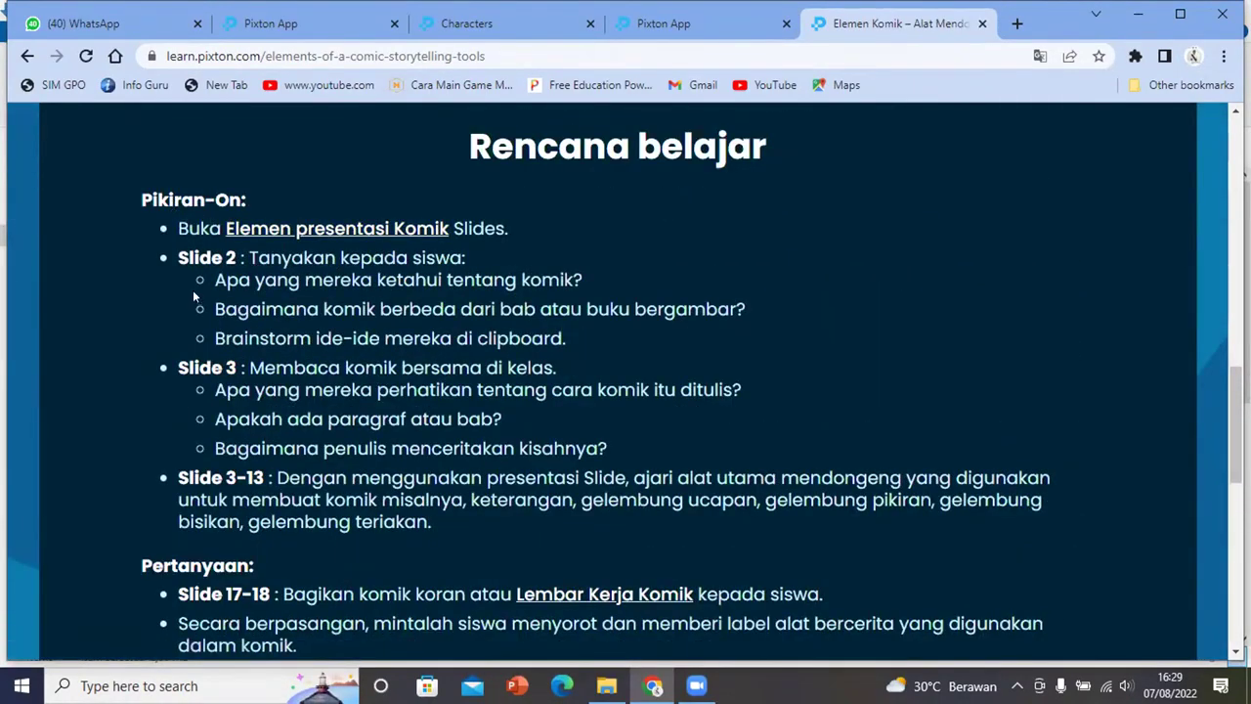
pyautogui.scroll(-2, 359, 447)
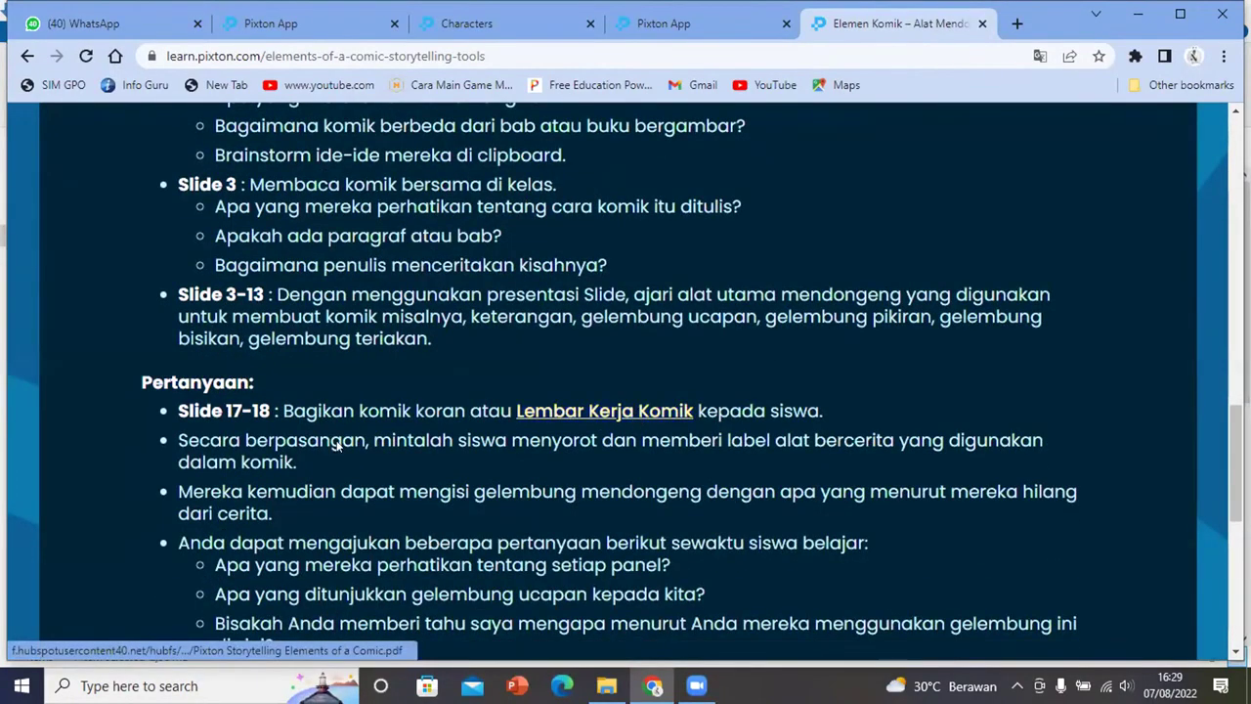
pyautogui.scroll(-4, 635, 415)
pyautogui.scroll(6, 629, 524)
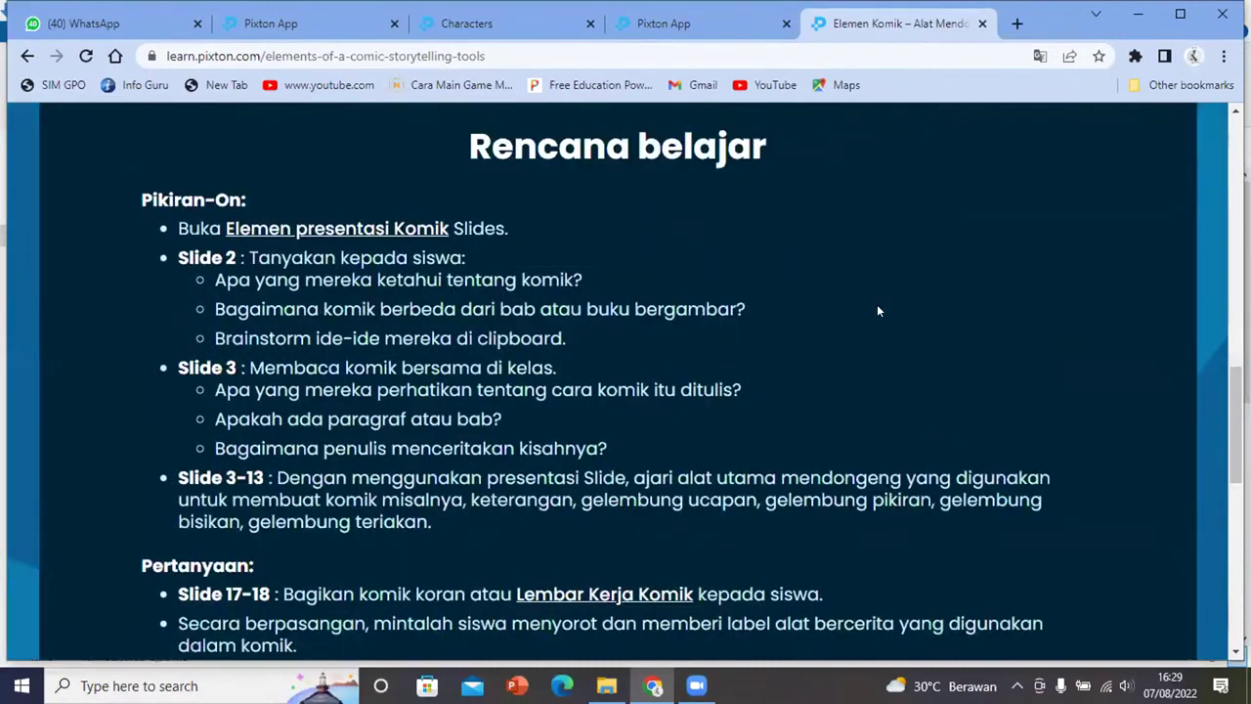
pyautogui.scroll(2, 876, 304)
pyautogui.scroll(5, 1122, 257)
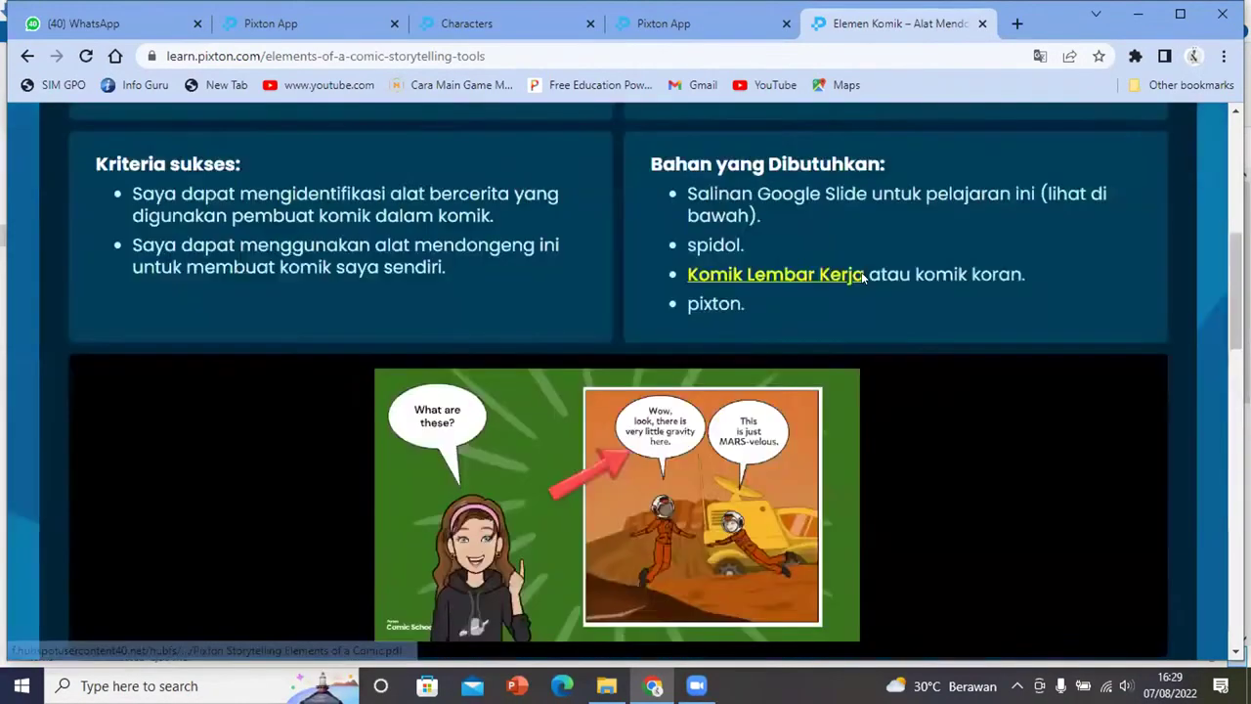
# Make a personal Google Slides copy of the "102 - Elements of a Comic - MASTER COPY" presentation
pyautogui.scroll(-4, 922, 310)
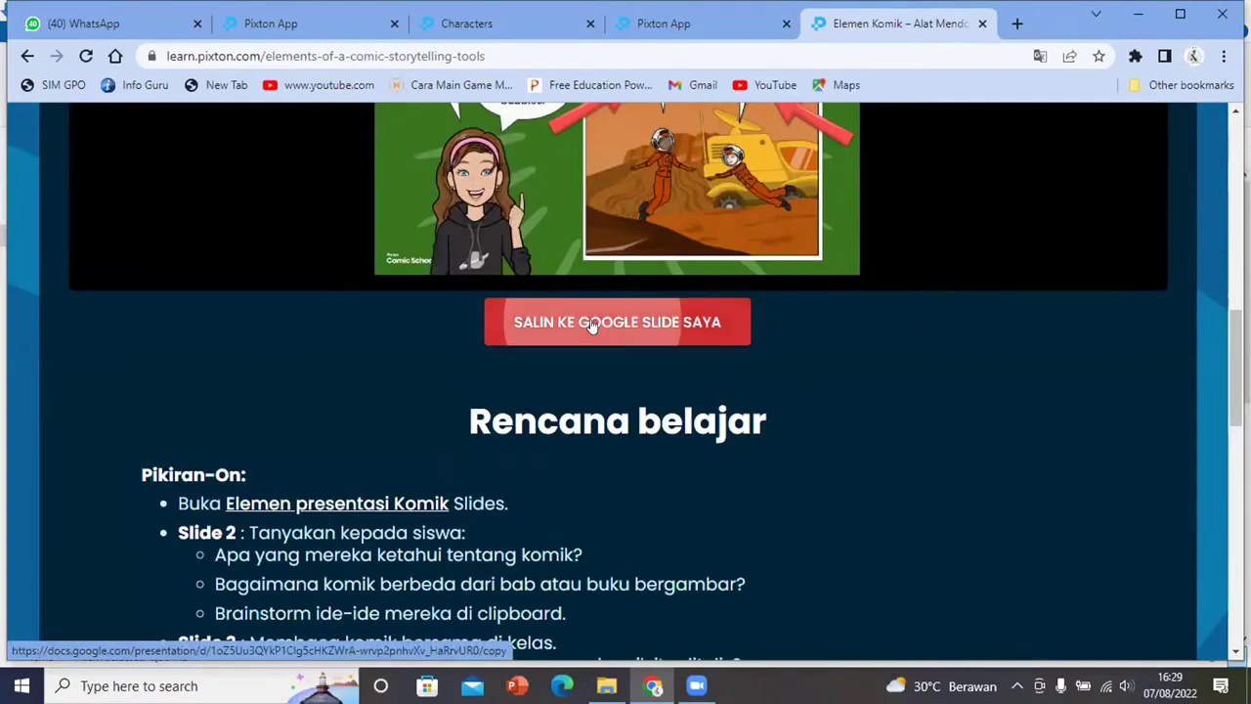
pyautogui.click(594, 323)
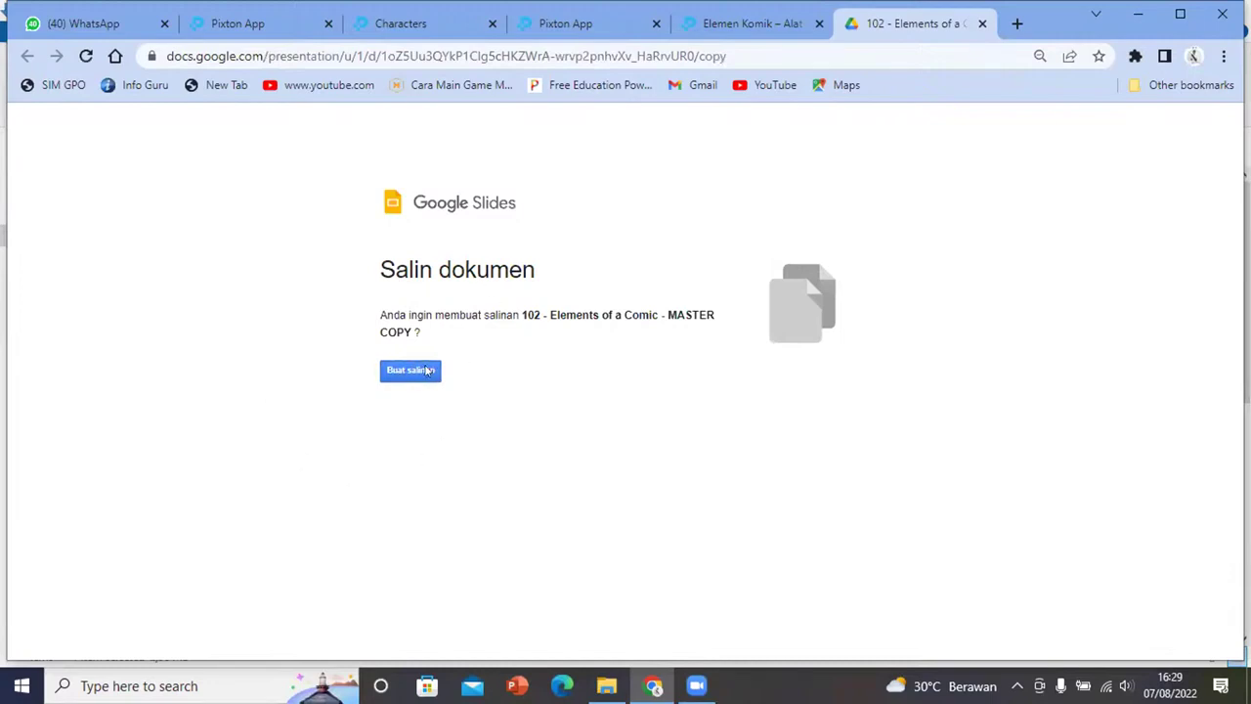
pyautogui.click(408, 375)
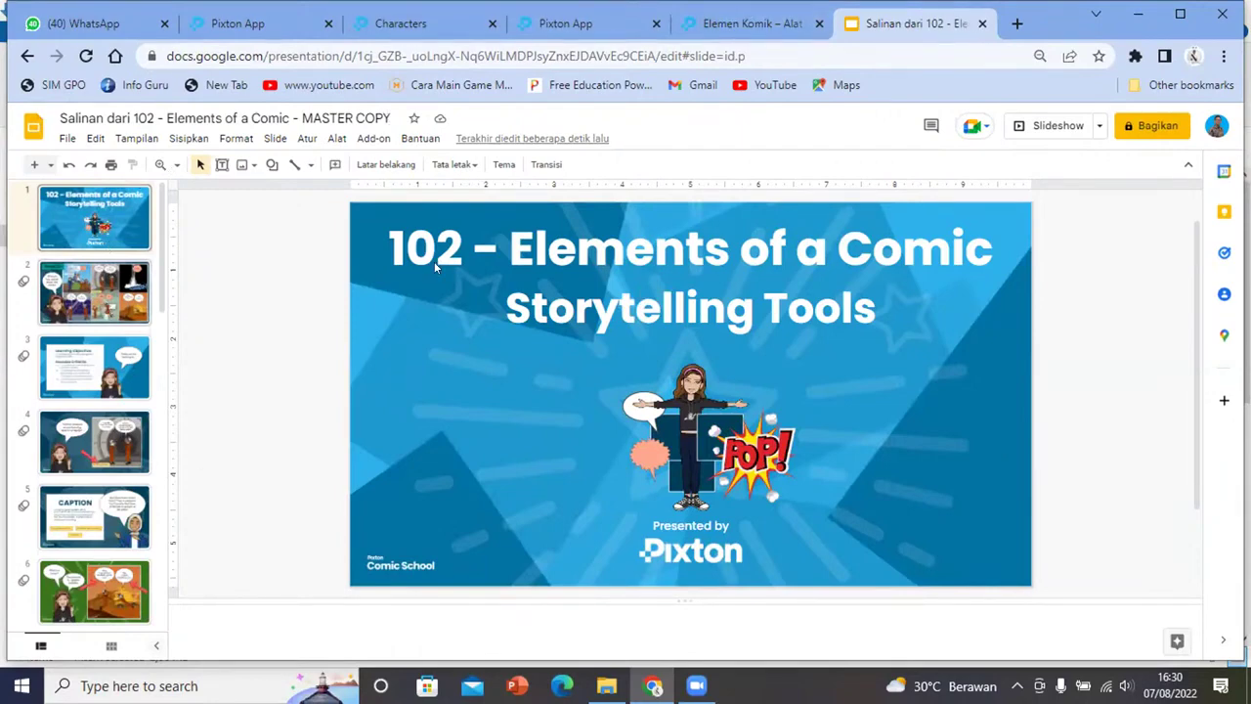
# Look through the copied presentation's slides on speech bubbles, thought bubbles and the shout bubble
pyautogui.scroll(-3, 127, 335)
pyautogui.click(127, 335)
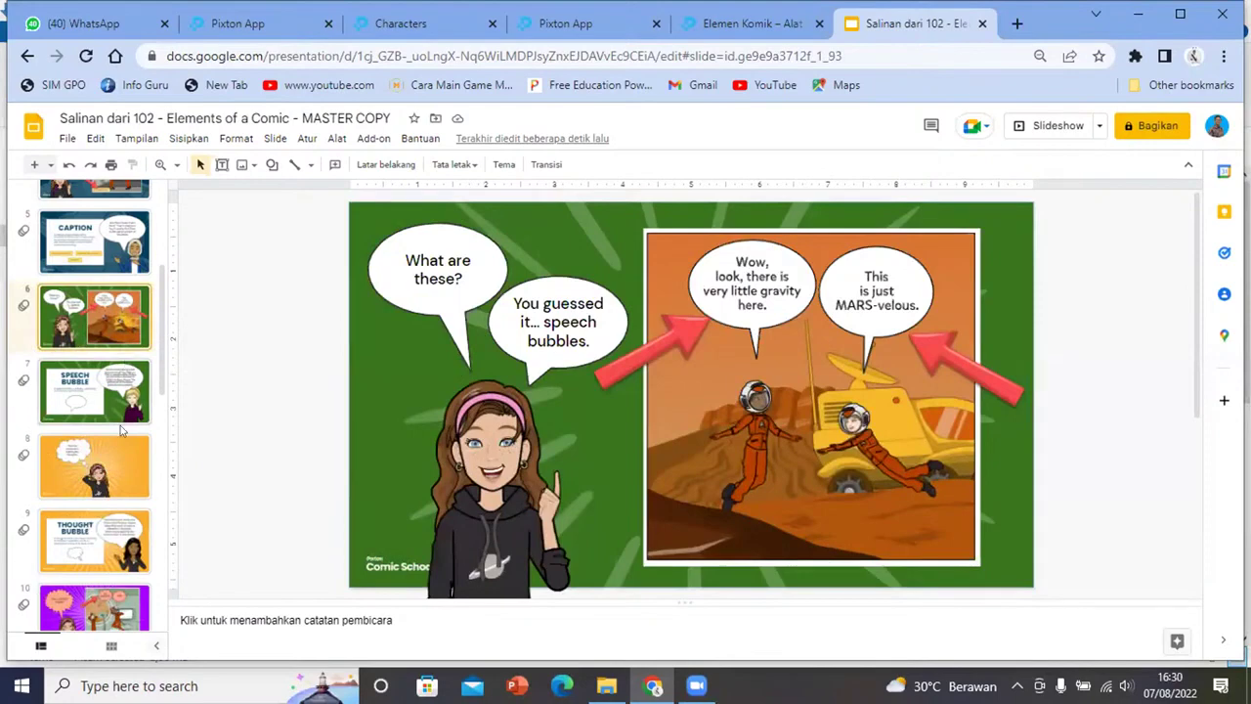
pyautogui.press('Down')
pyautogui.press('Down')
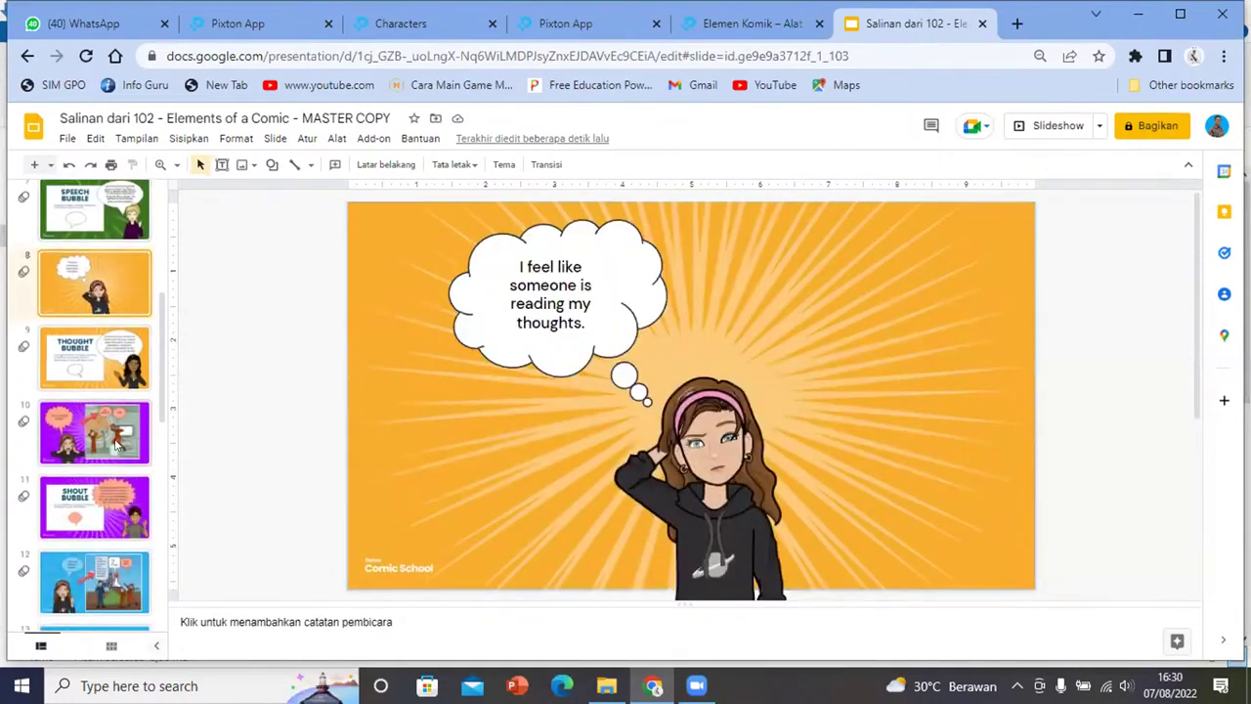
pyautogui.scroll(-1, 115, 439)
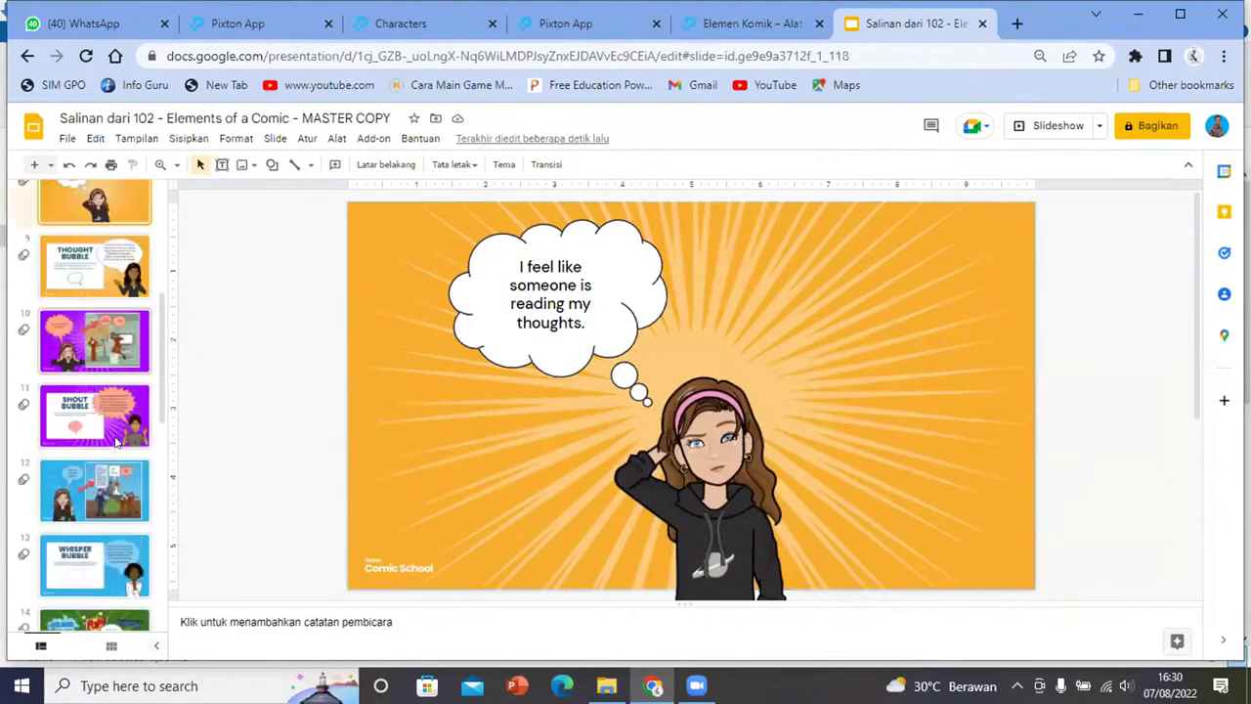
pyautogui.click(115, 440)
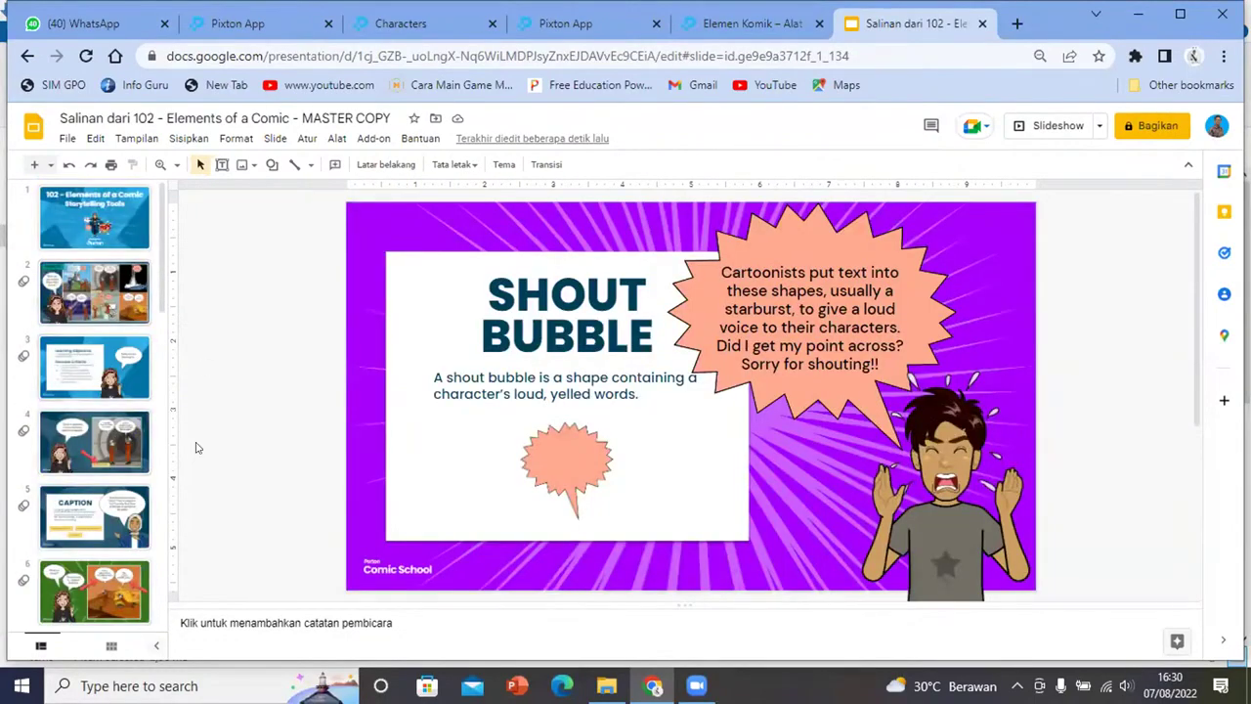
# Show the editable text on the Learning Objective slide by selecting the speech bubble's words "Today we are learning to..."
pyautogui.click(84, 374)
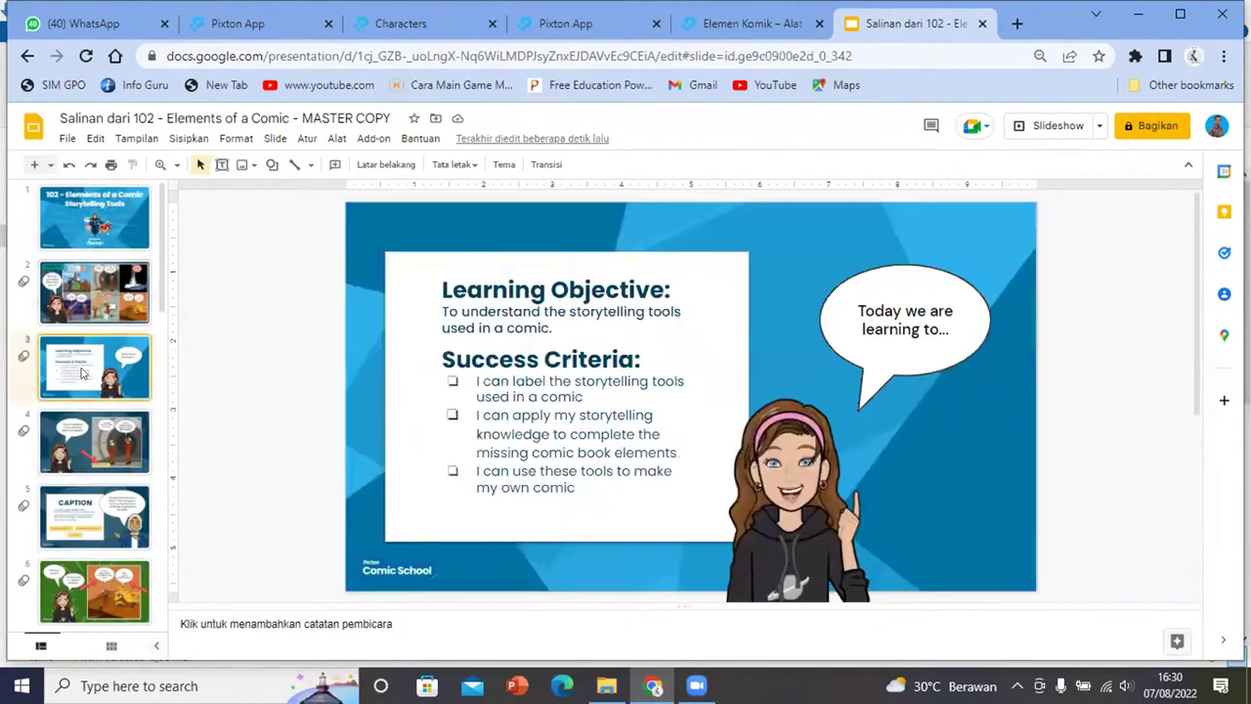
pyautogui.click(579, 304)
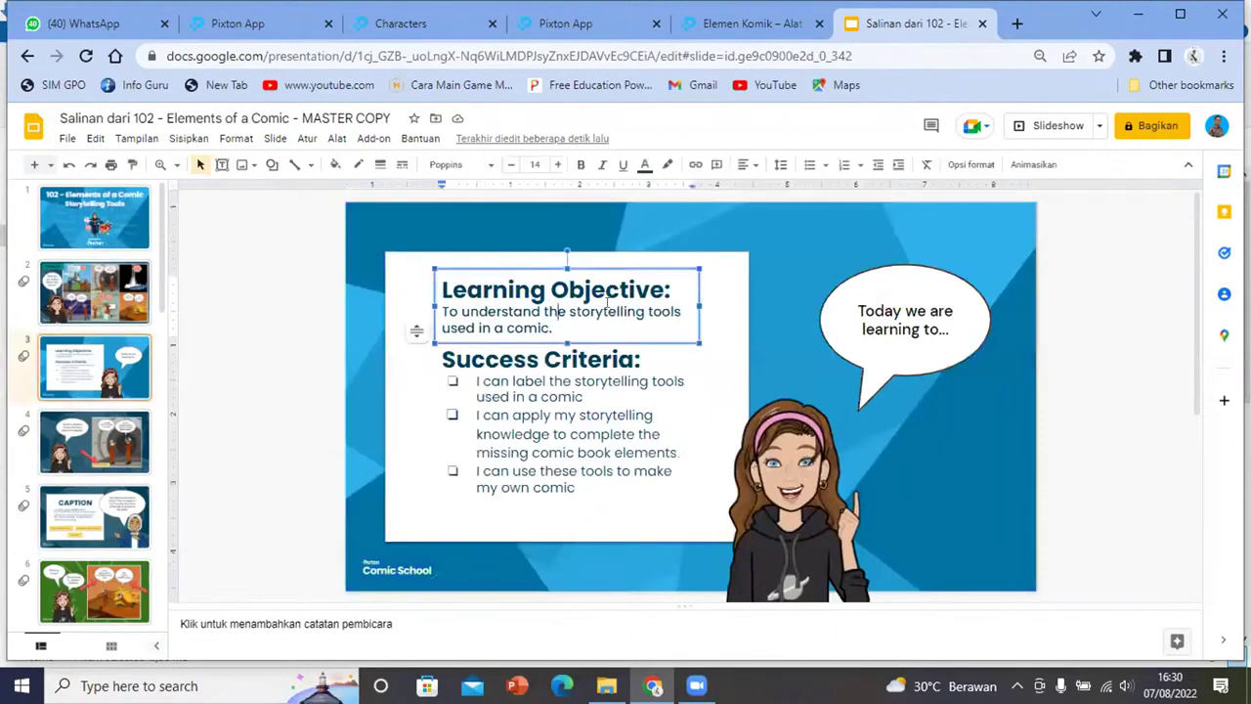
pyautogui.click(909, 311)
pyautogui.tripleClick(869, 328)
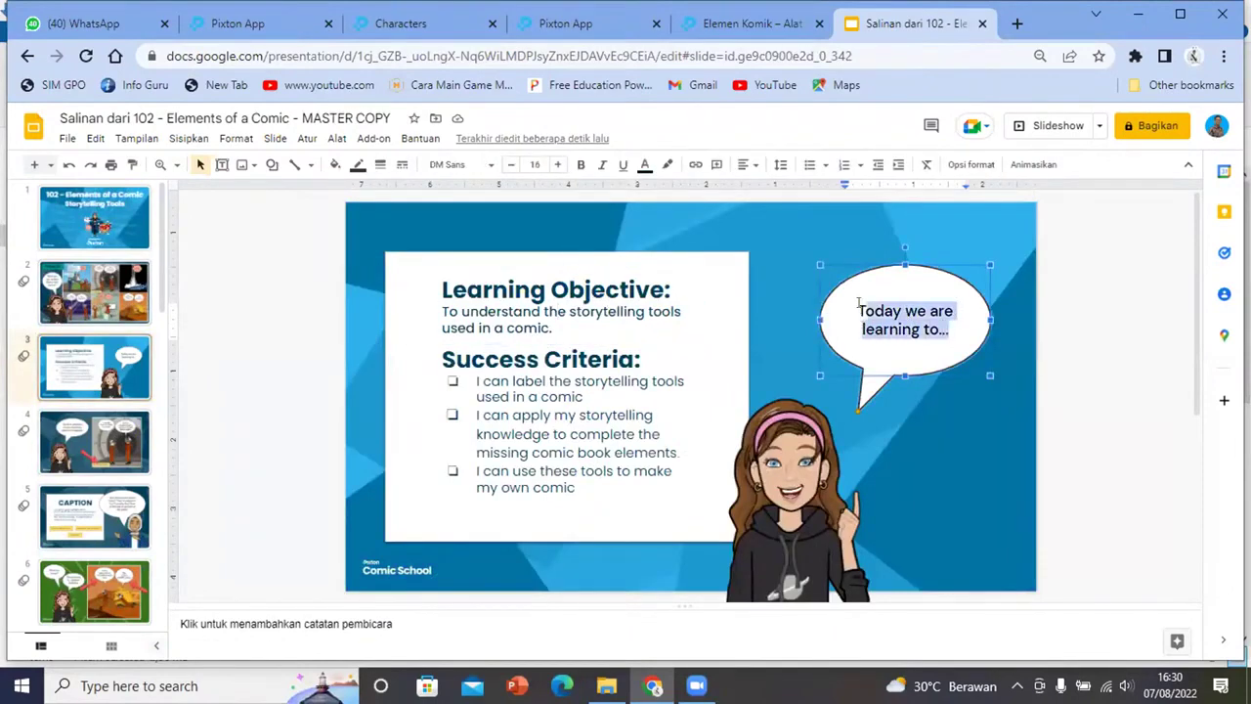
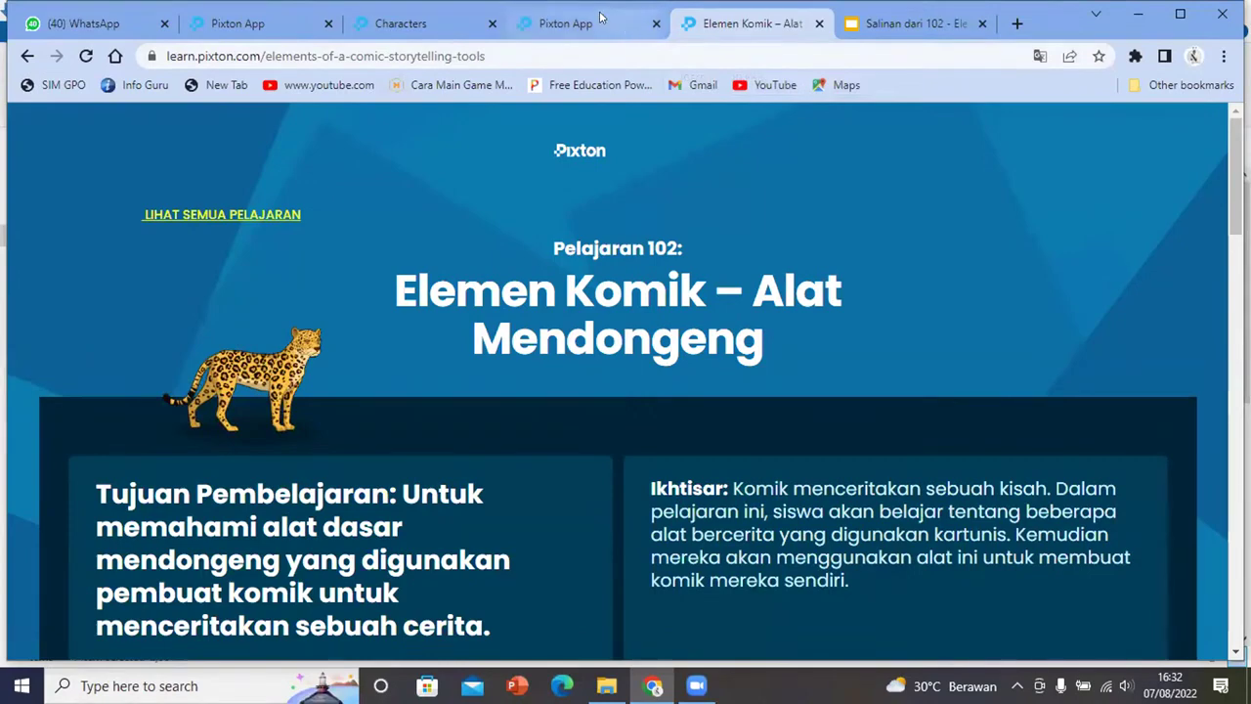
# Revisit the open Pixton dashboard and Characters lesson, ending on the Pixton lesson ideas page
pyautogui.click(606, 21)
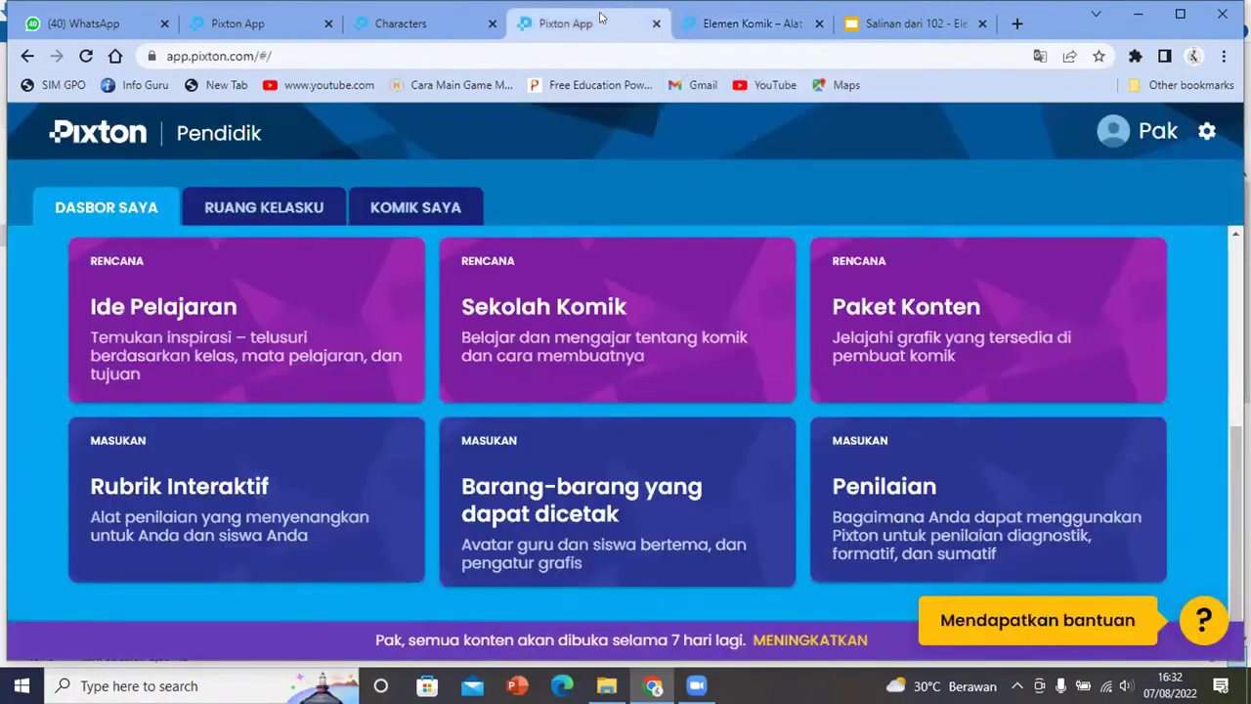
pyautogui.click(426, 34)
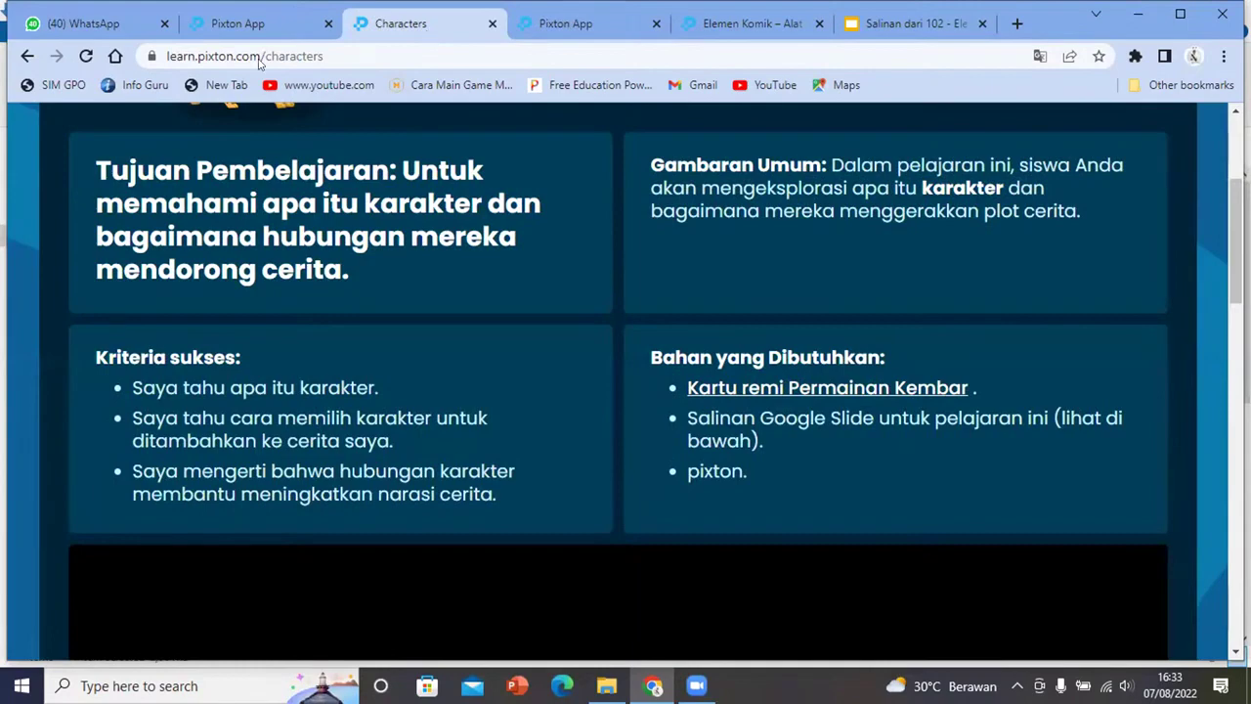
pyautogui.click(259, 26)
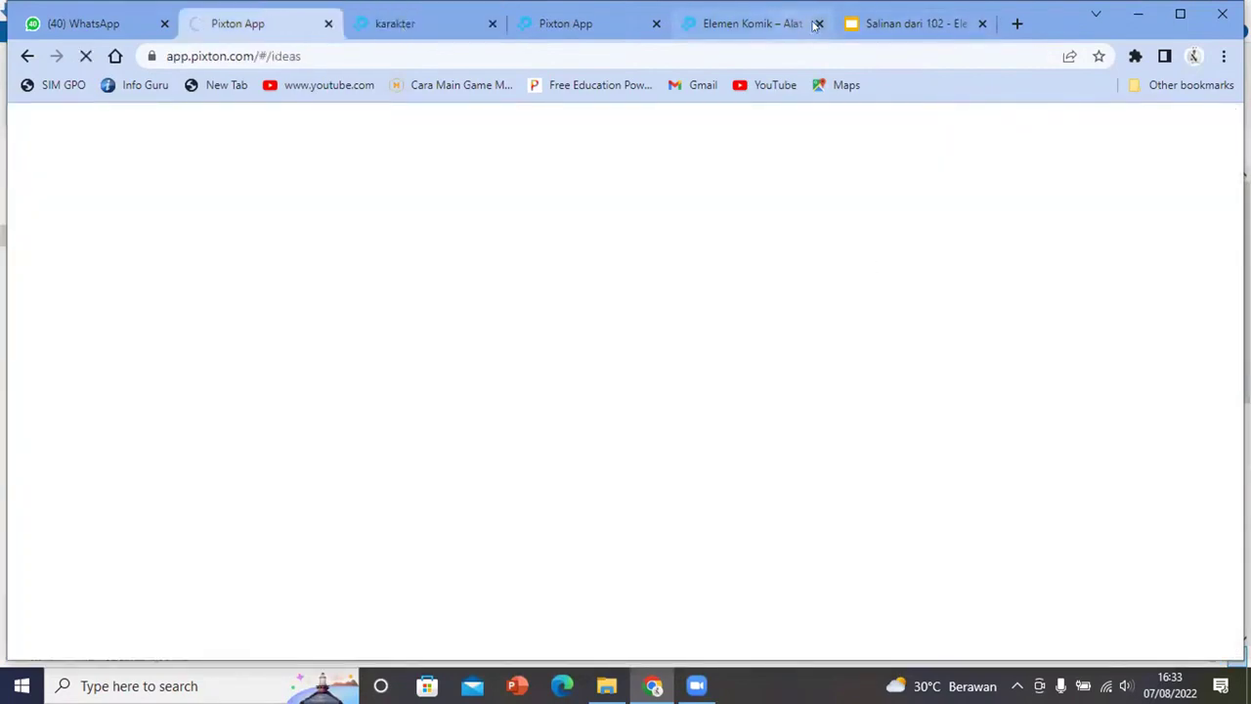
# Return briefly to the Characters lesson and close the loading Pixton lesson ideas page
pyautogui.click(408, 27)
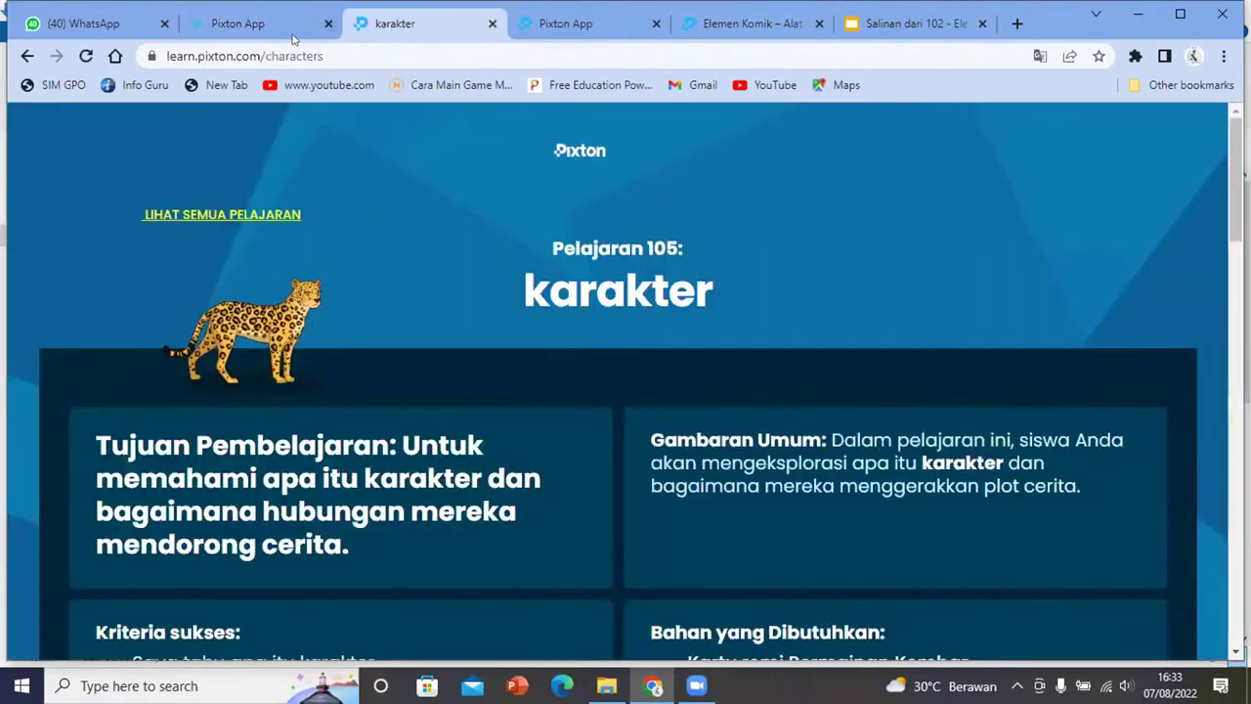
pyautogui.click(315, 25)
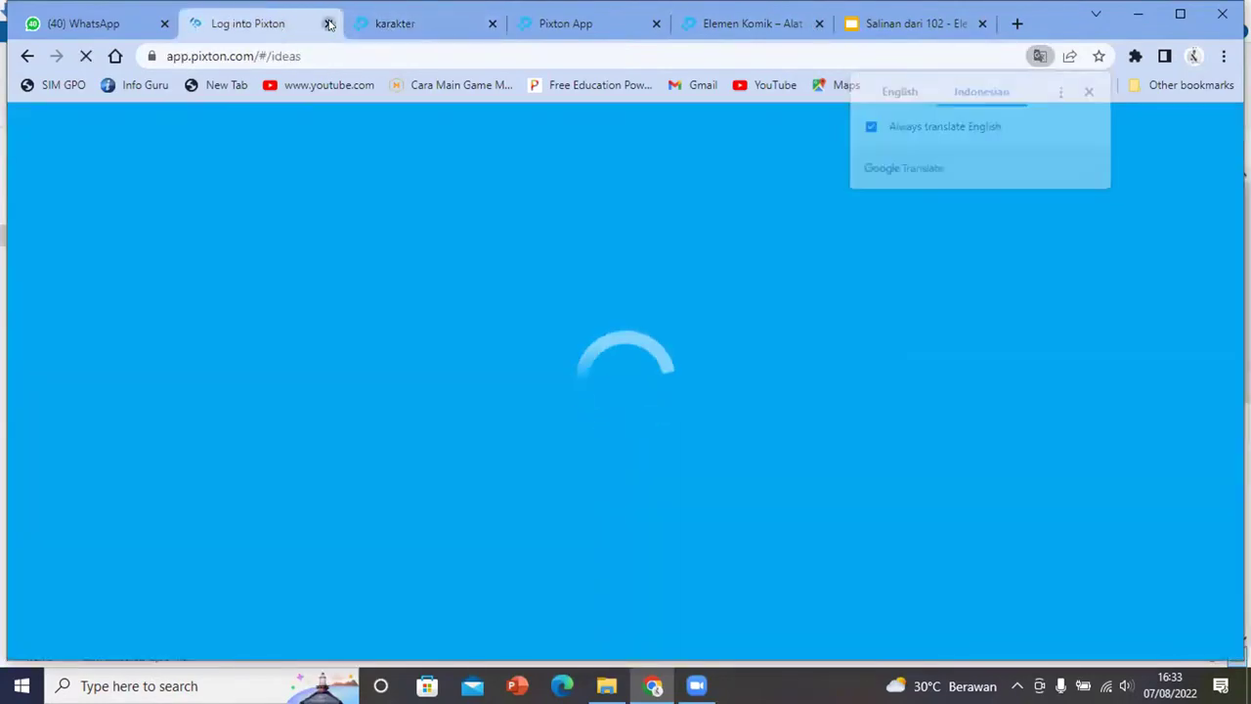
pyautogui.click(329, 24)
# Open pixton.com in a new tab and log in to the Pixton educator dashboard
pyautogui.click(1016, 24)
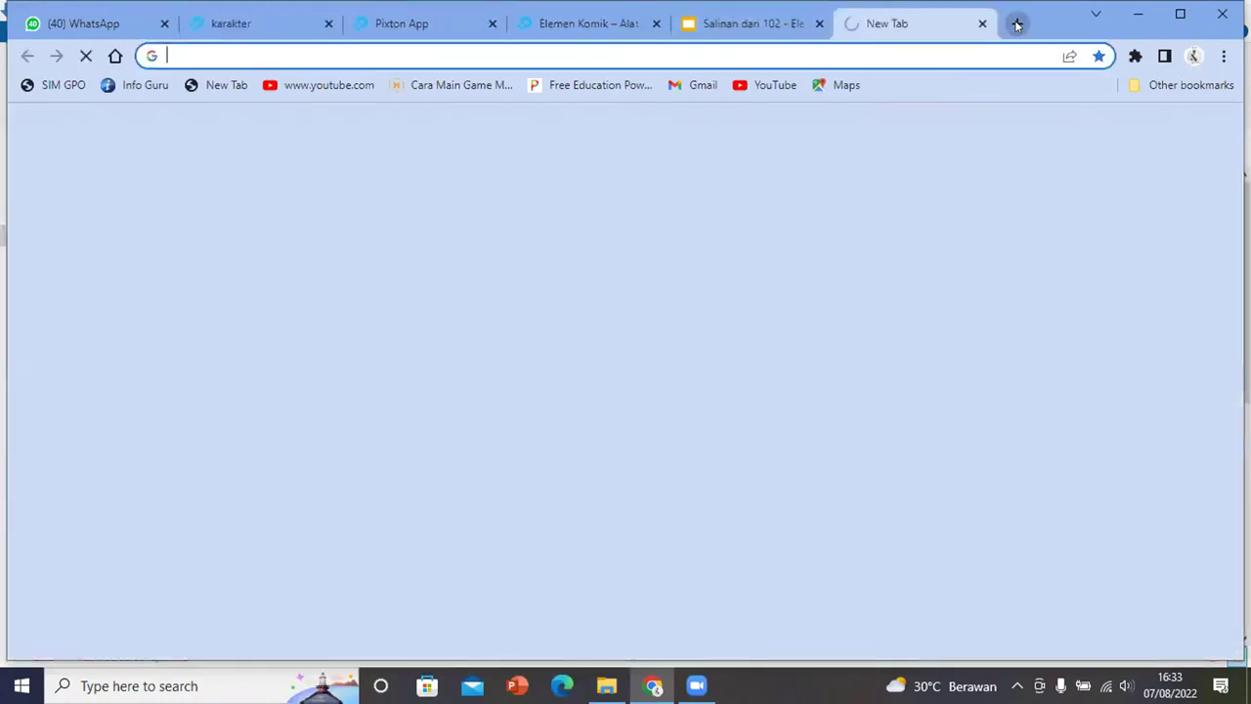
pyautogui.write('pi')
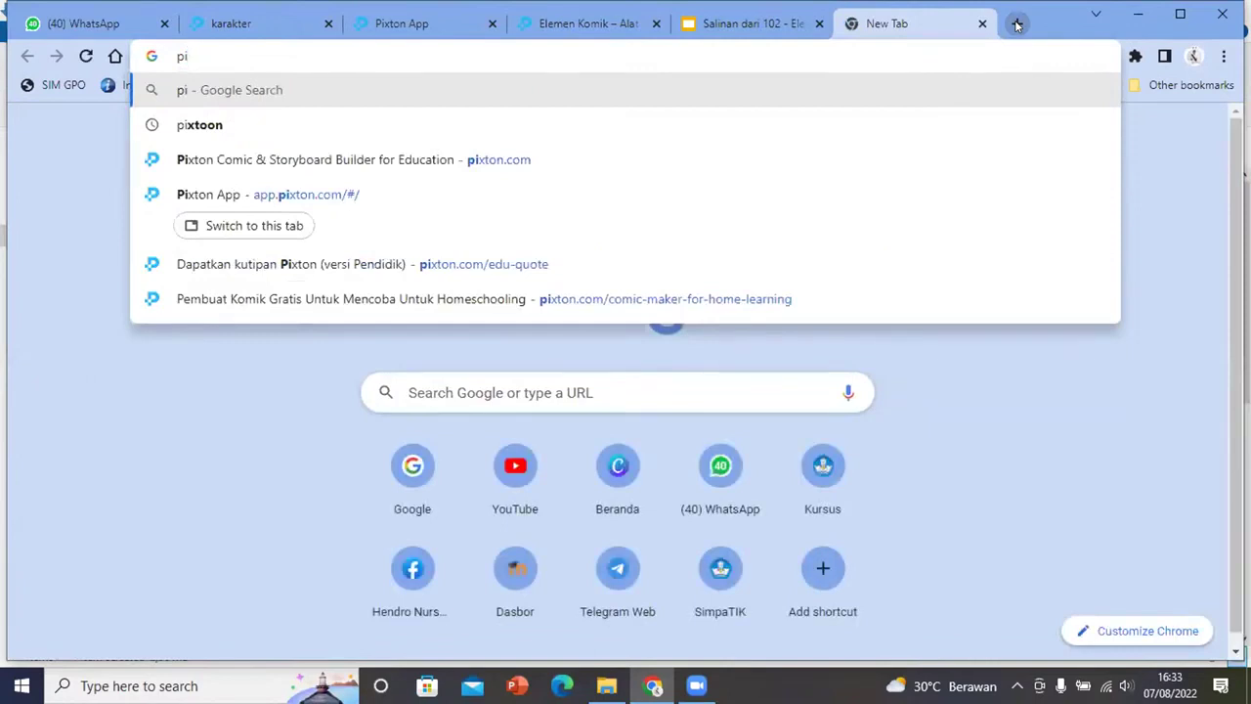
pyautogui.write('xton')
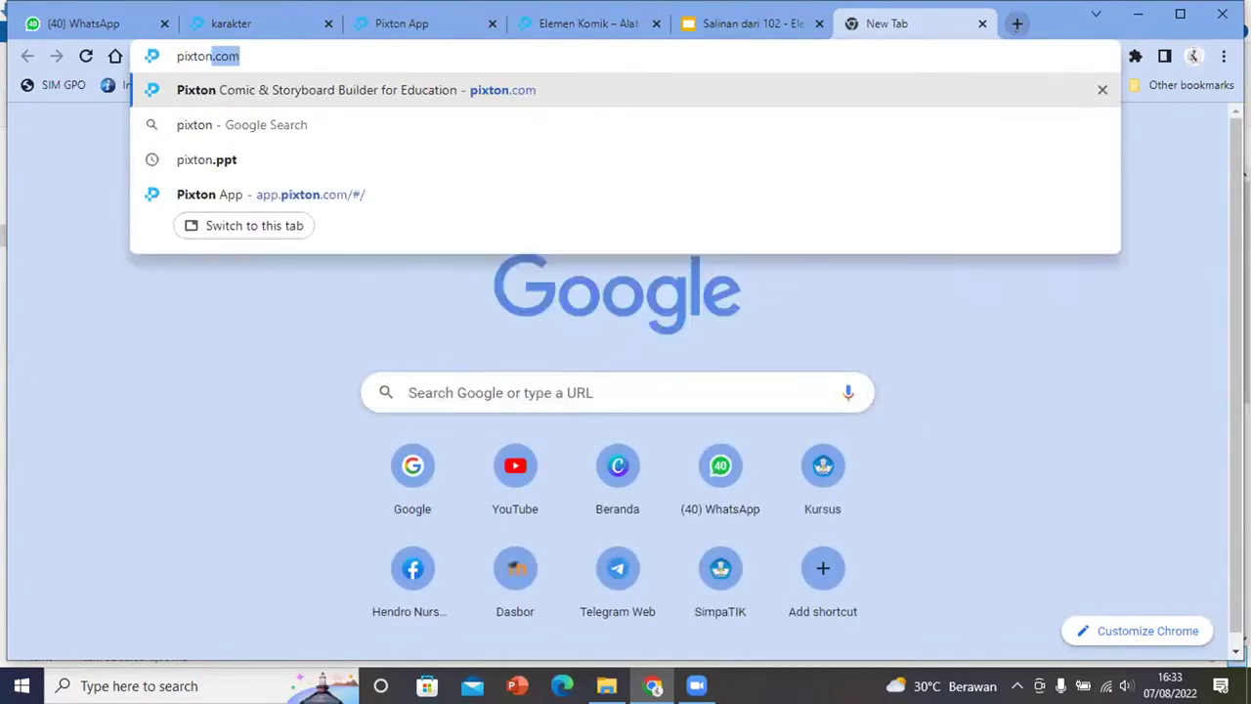
pyautogui.press('Return')
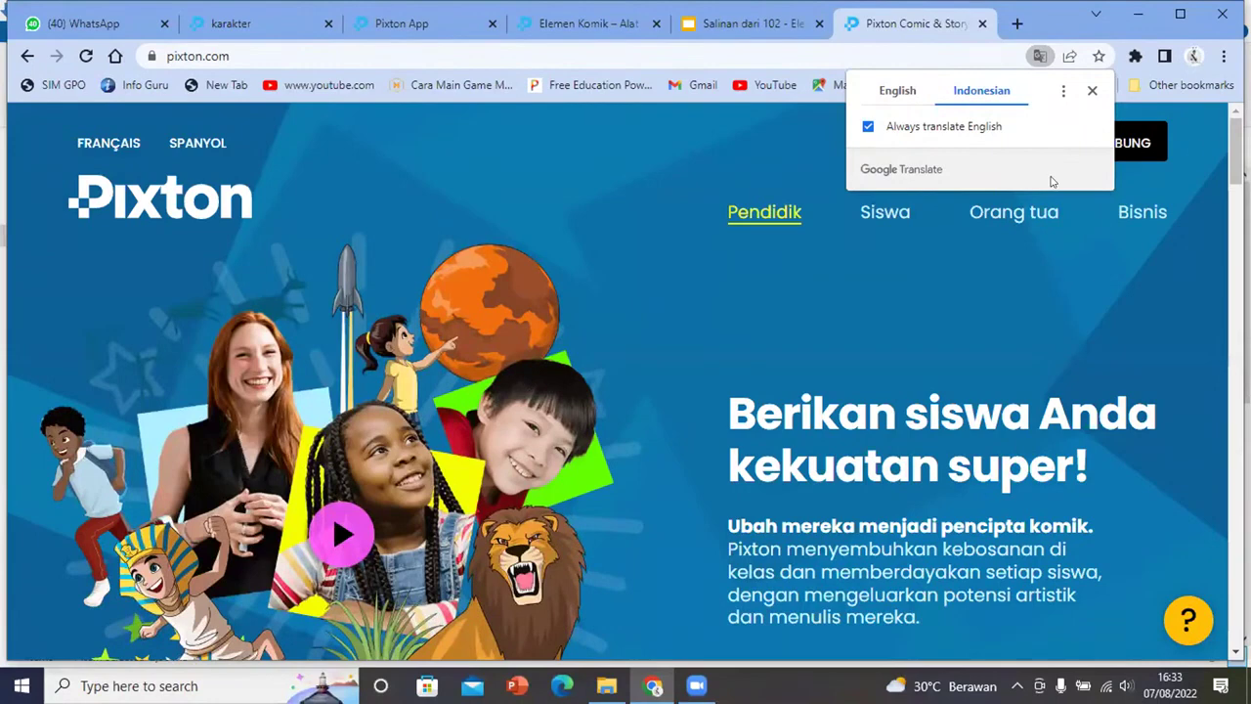
pyautogui.click(1193, 149)
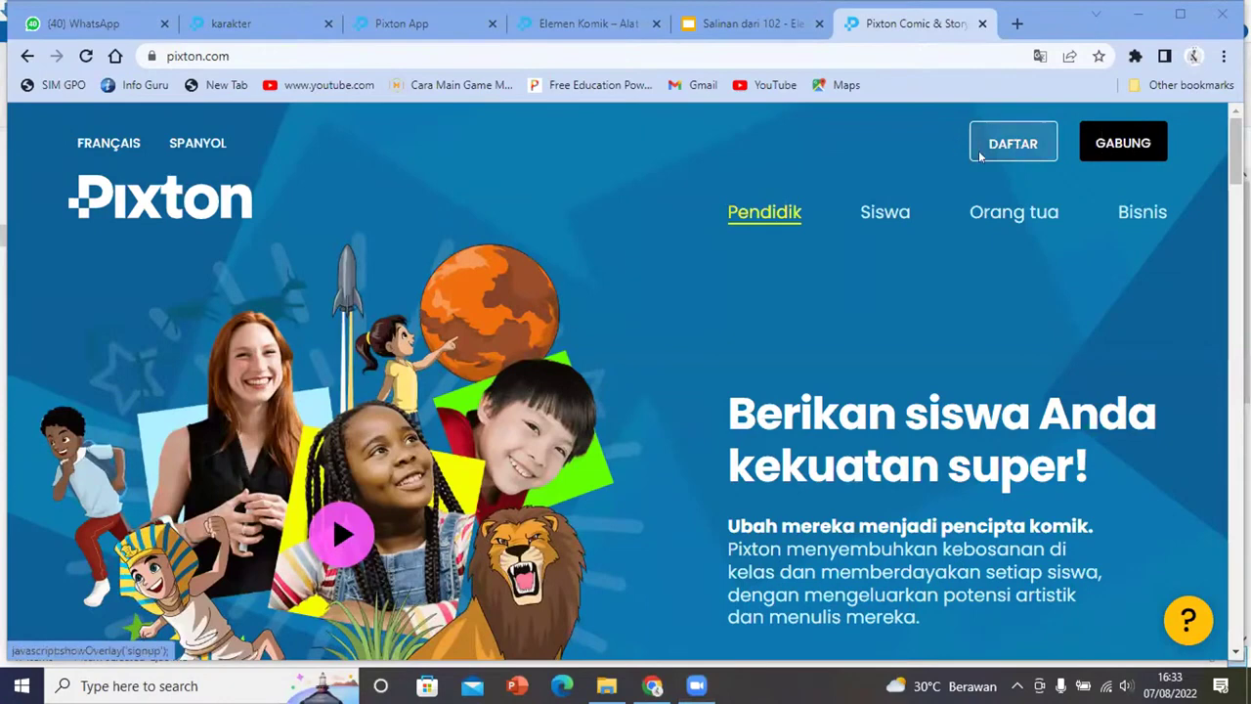
pyautogui.click(1130, 142)
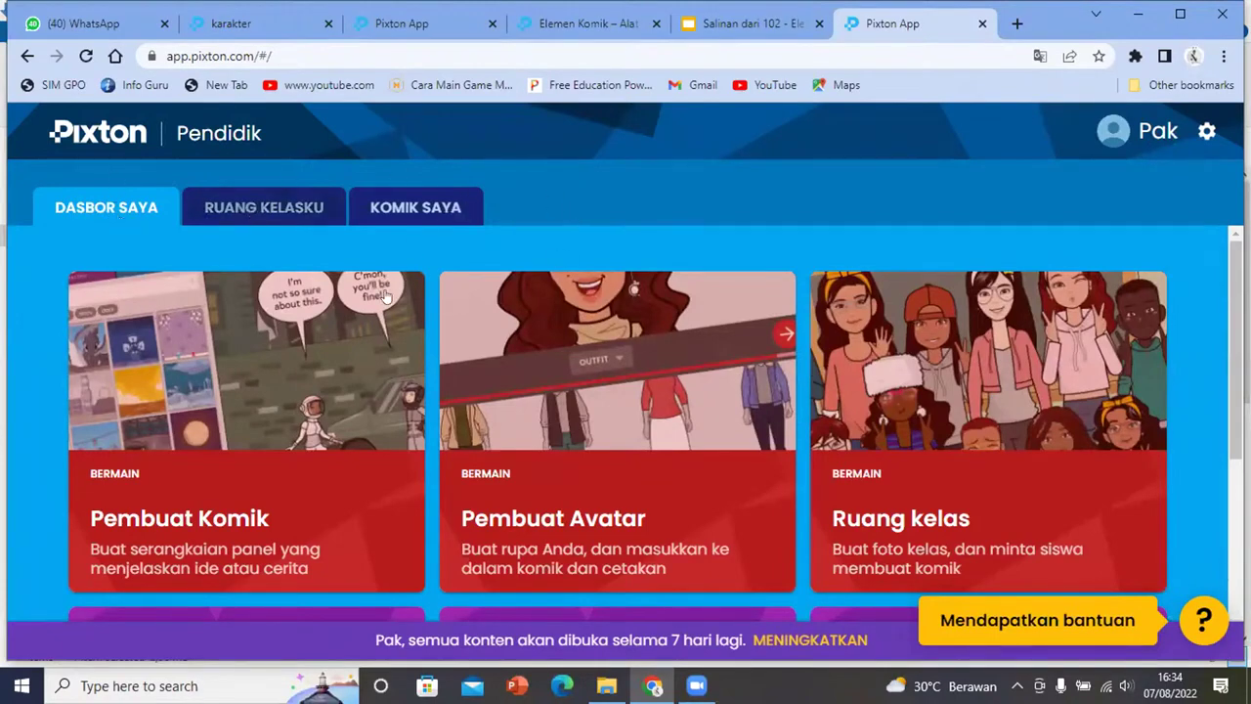
# View the My Classrooms page and return to the dashboard's planning and feedback cards
pyautogui.click(226, 191)
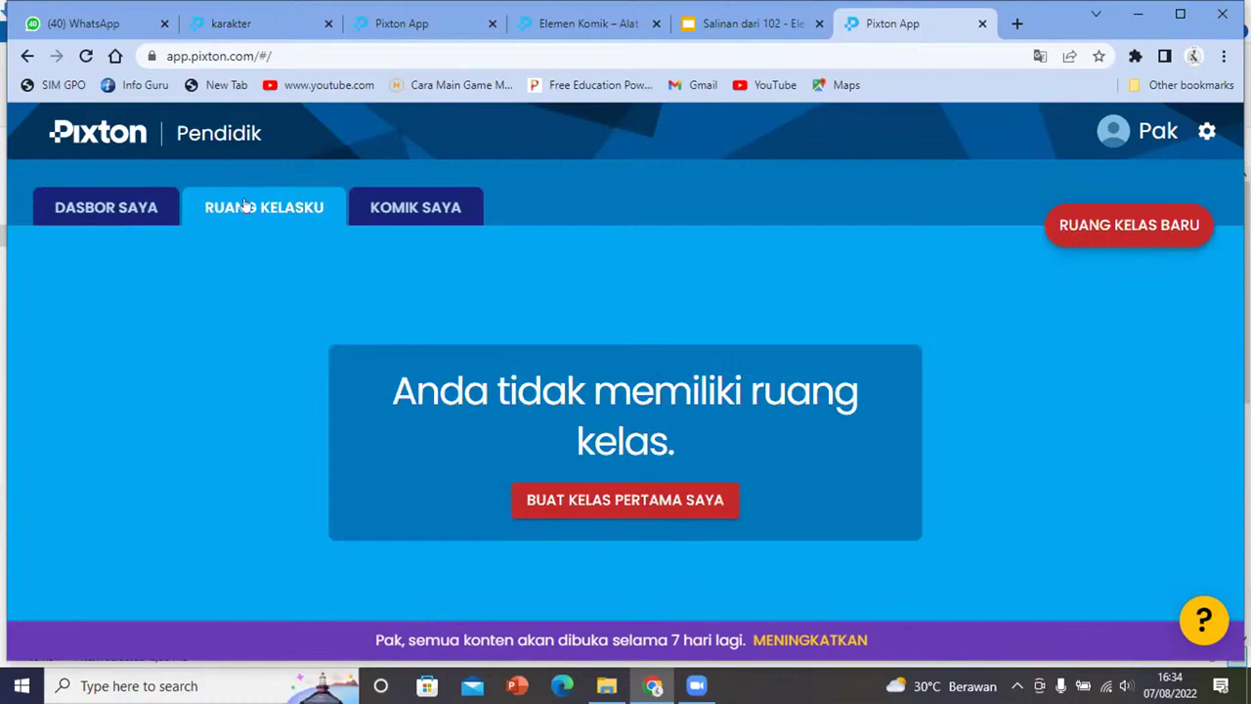
pyautogui.click(156, 201)
pyautogui.scroll(-4, 661, 271)
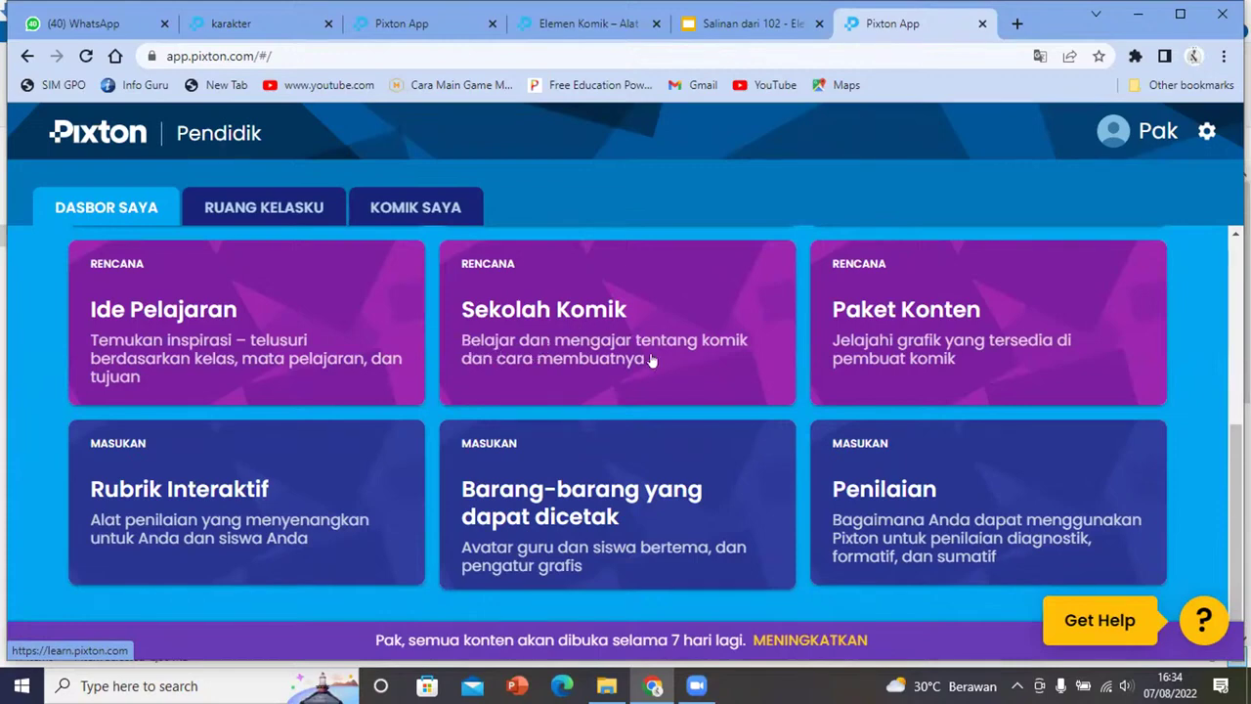
# Show the dashboard in its original English and switch the page translation back to Indonesian
pyautogui.click(1040, 57)
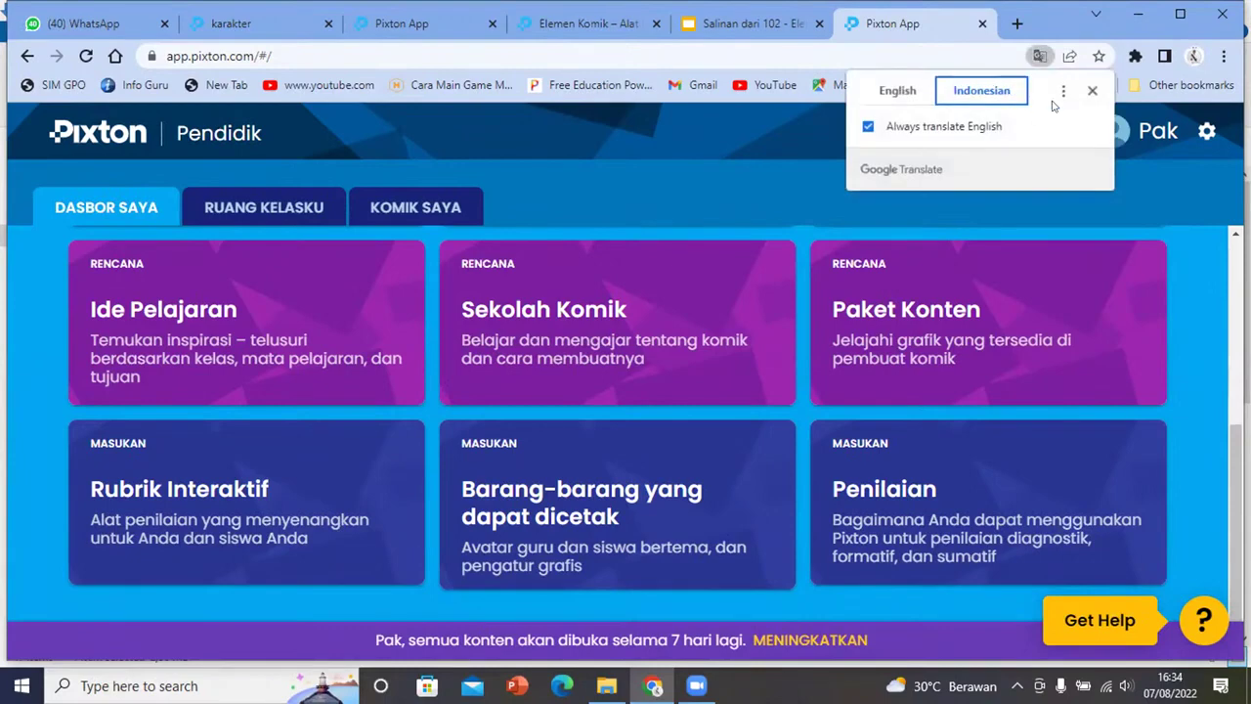
pyautogui.click(901, 91)
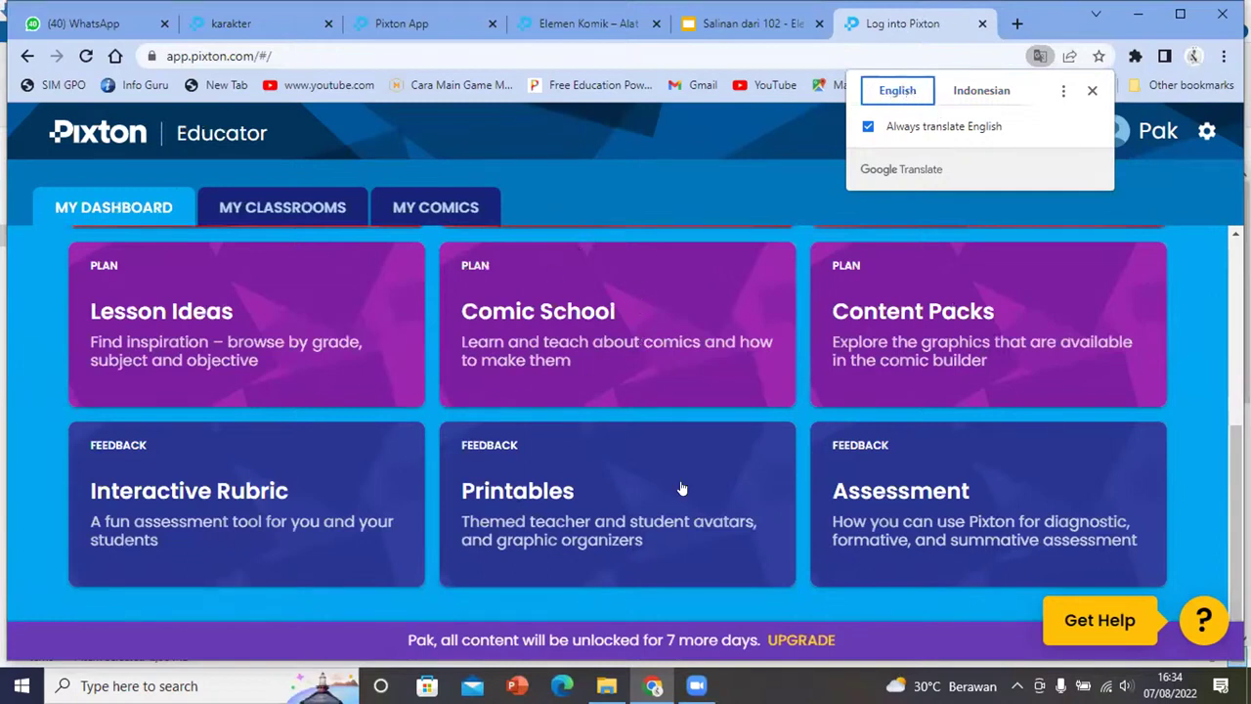
pyautogui.click(982, 91)
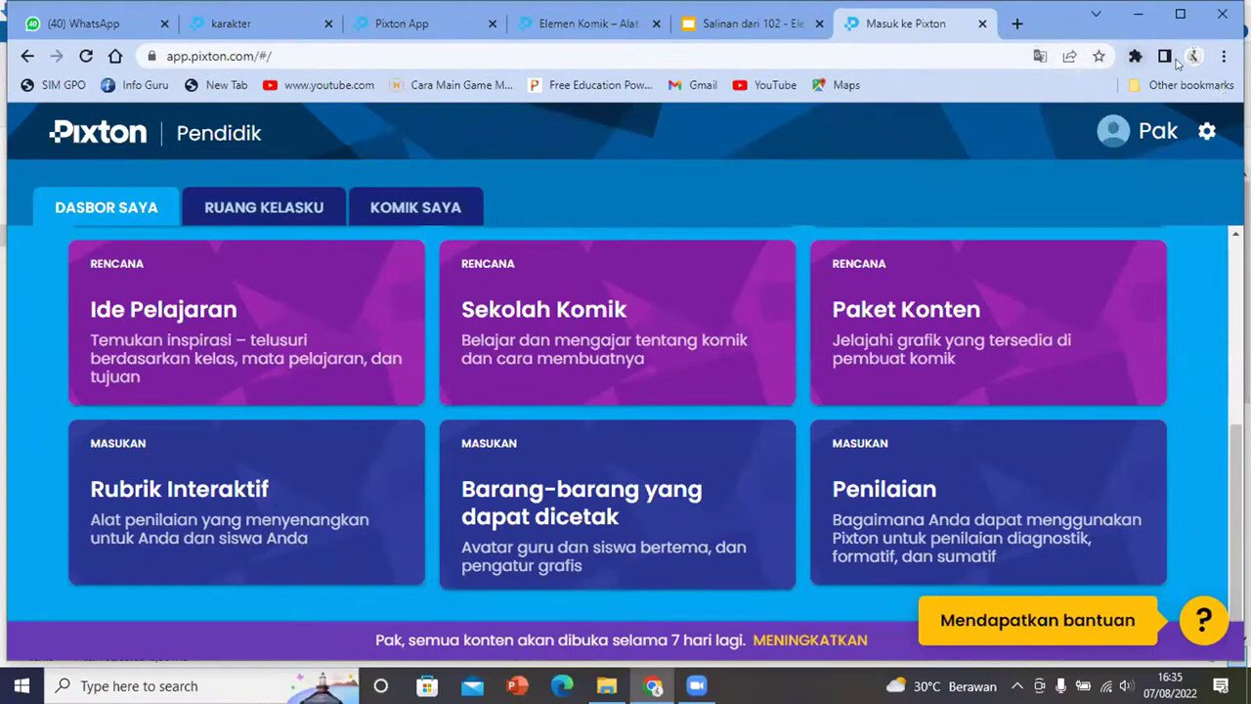
# Search the browser's installed extensions for "translate", clear the search and close the extensions page
pyautogui.click(1134, 58)
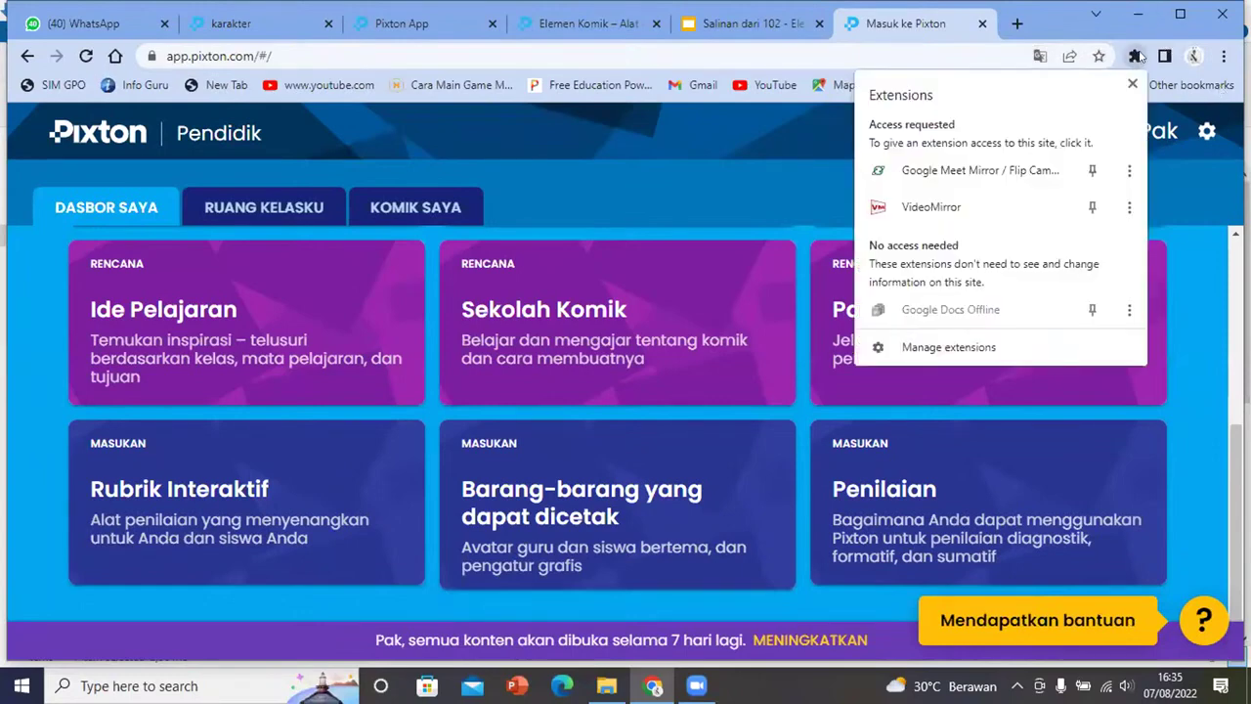
pyautogui.click(958, 350)
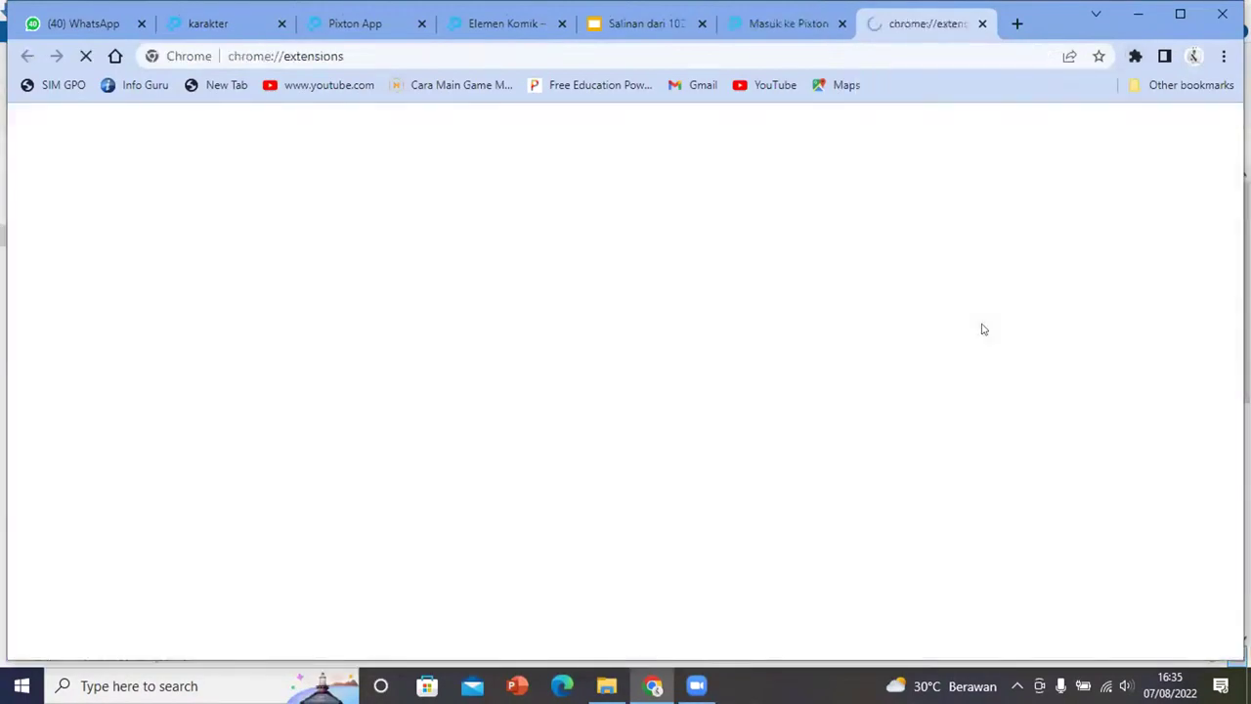
pyautogui.click(393, 123)
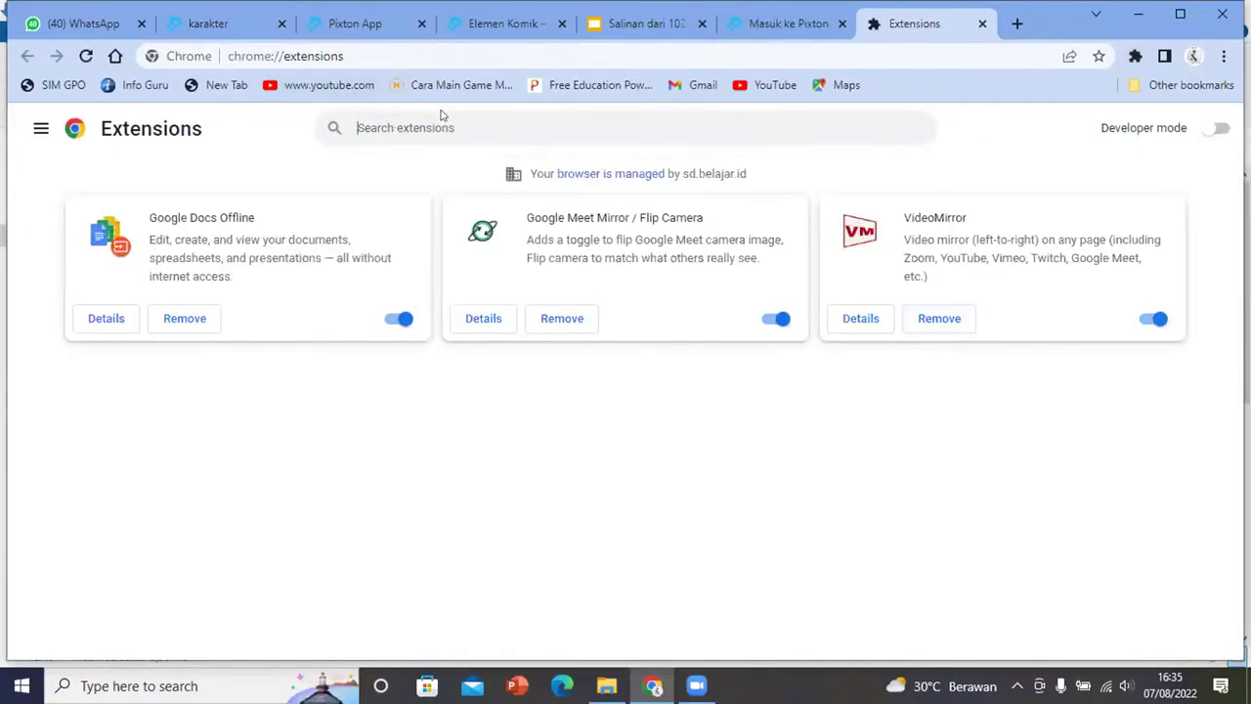
pyautogui.write('translate')
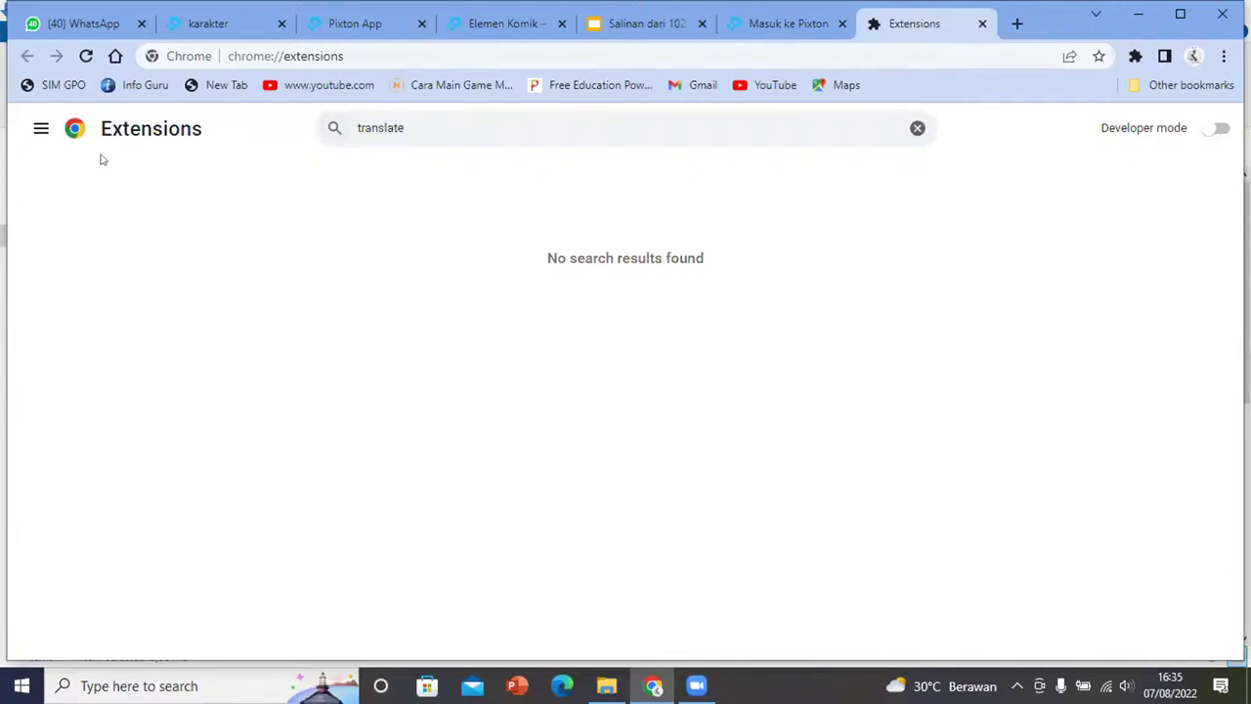
pyautogui.click(916, 127)
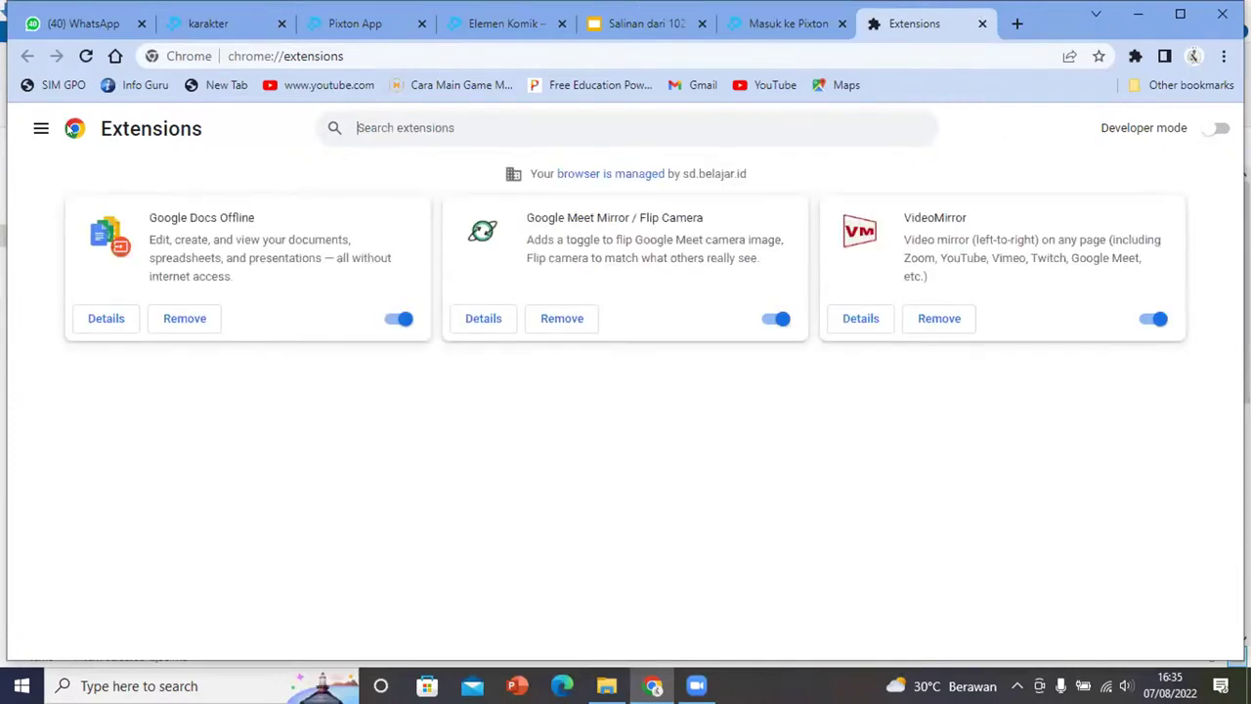
pyautogui.click(41, 128)
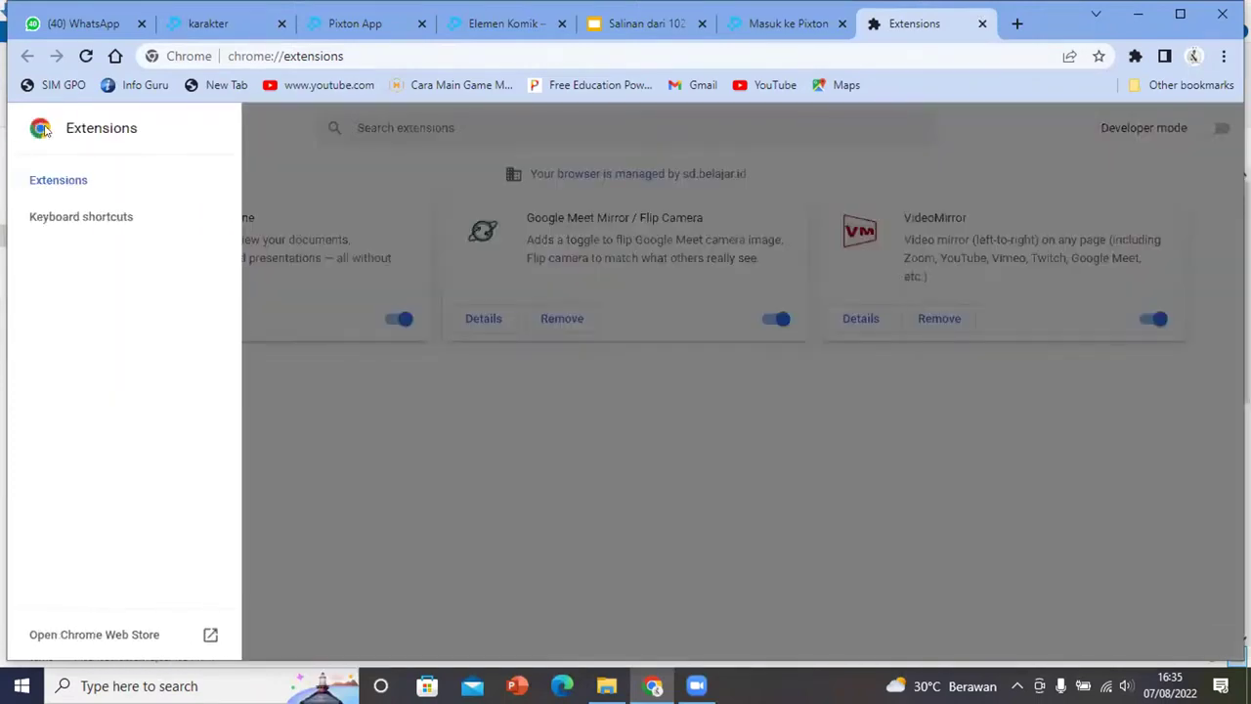
pyautogui.click(377, 151)
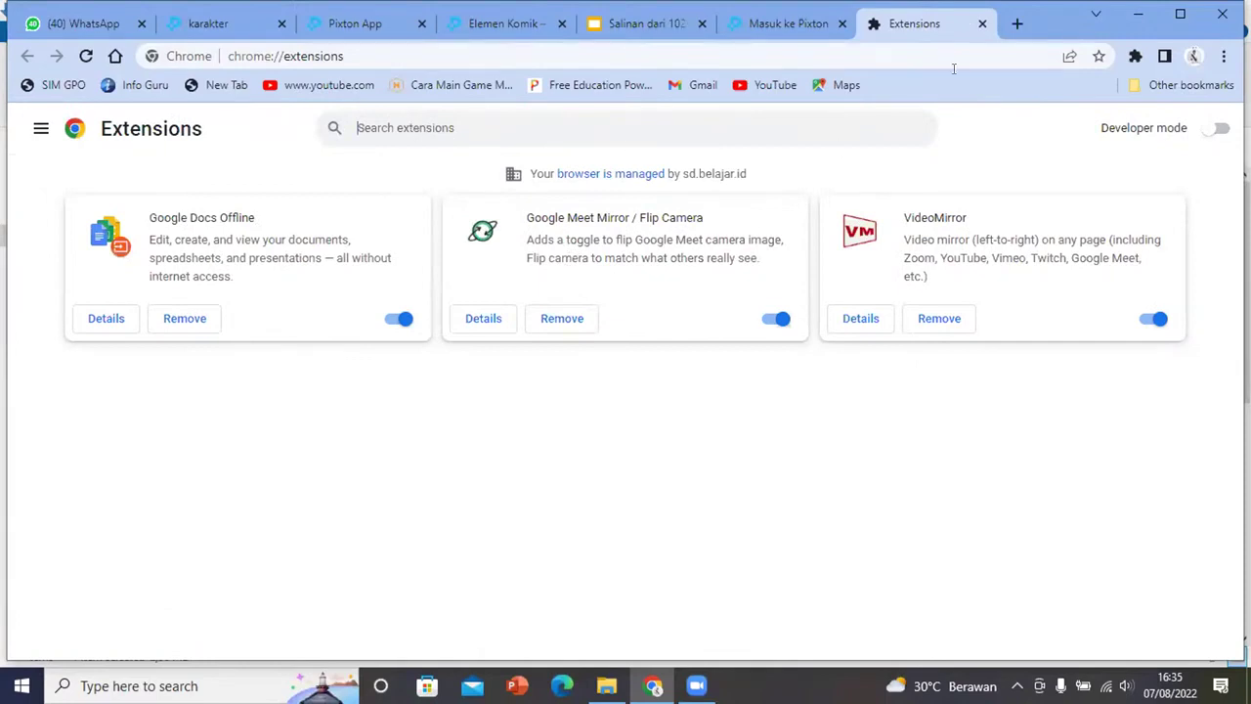
pyautogui.click(981, 24)
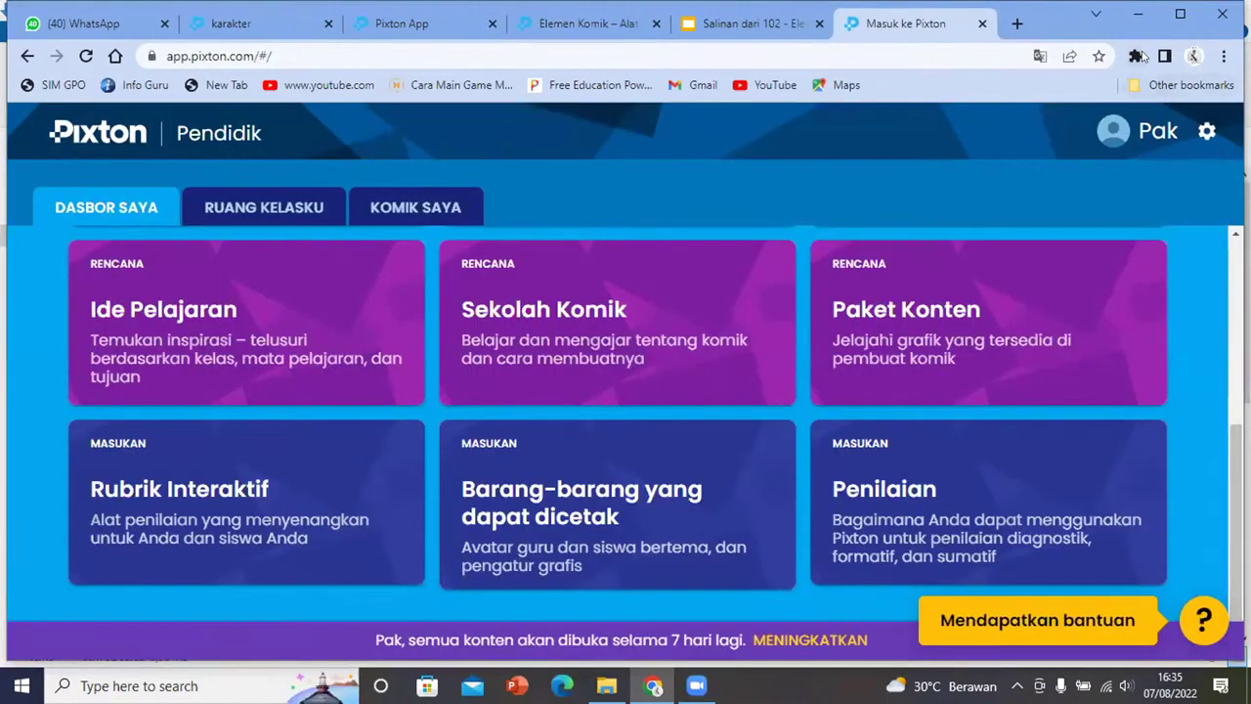
pyautogui.click(1135, 56)
pyautogui.click(1040, 56)
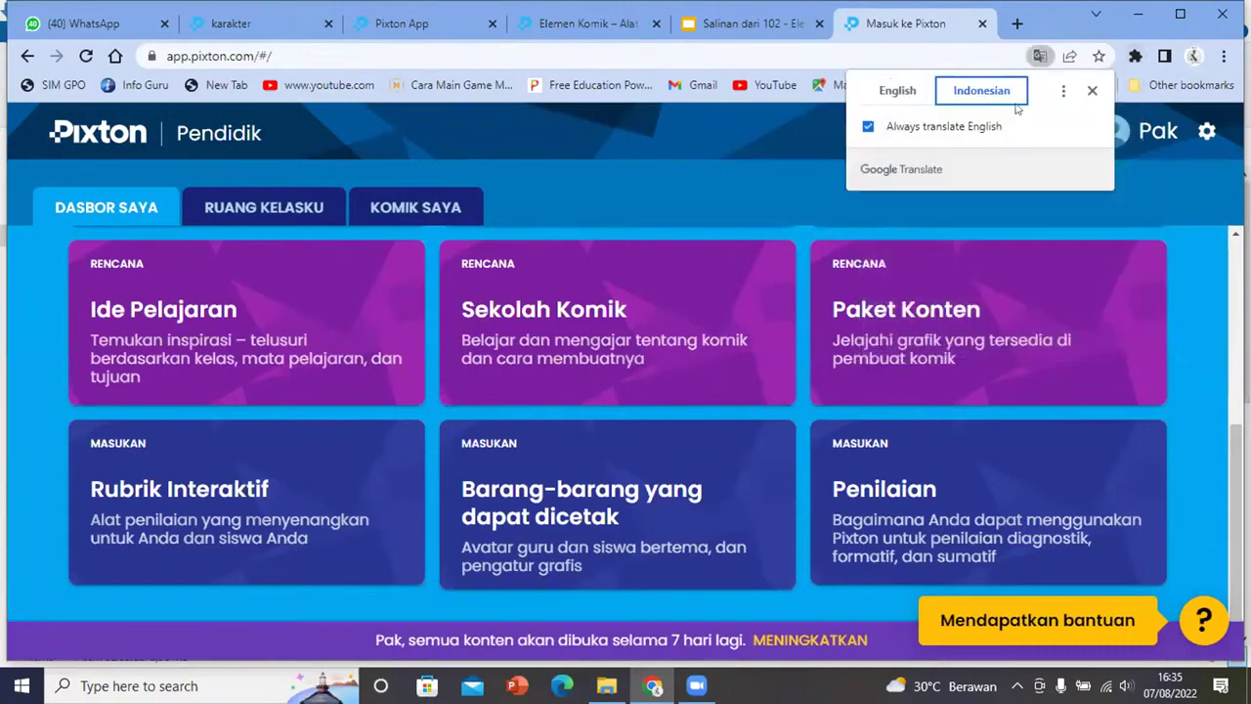
pyautogui.click(1040, 56)
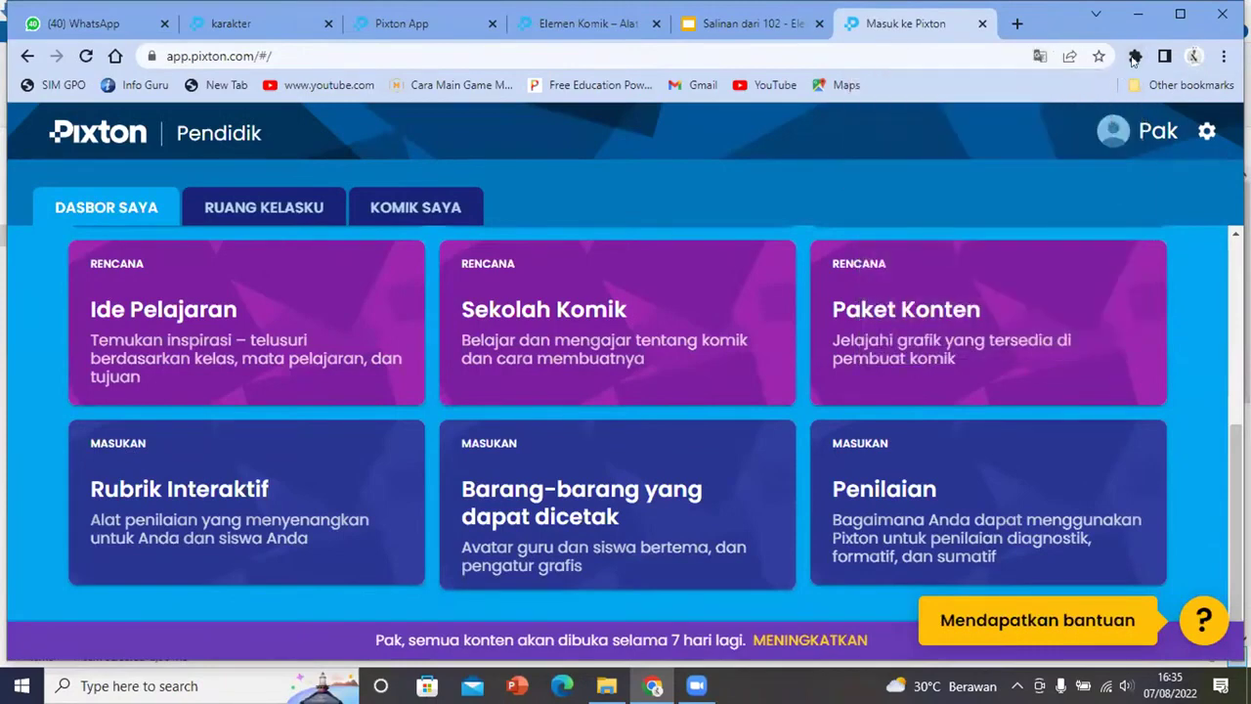
pyautogui.click(1135, 56)
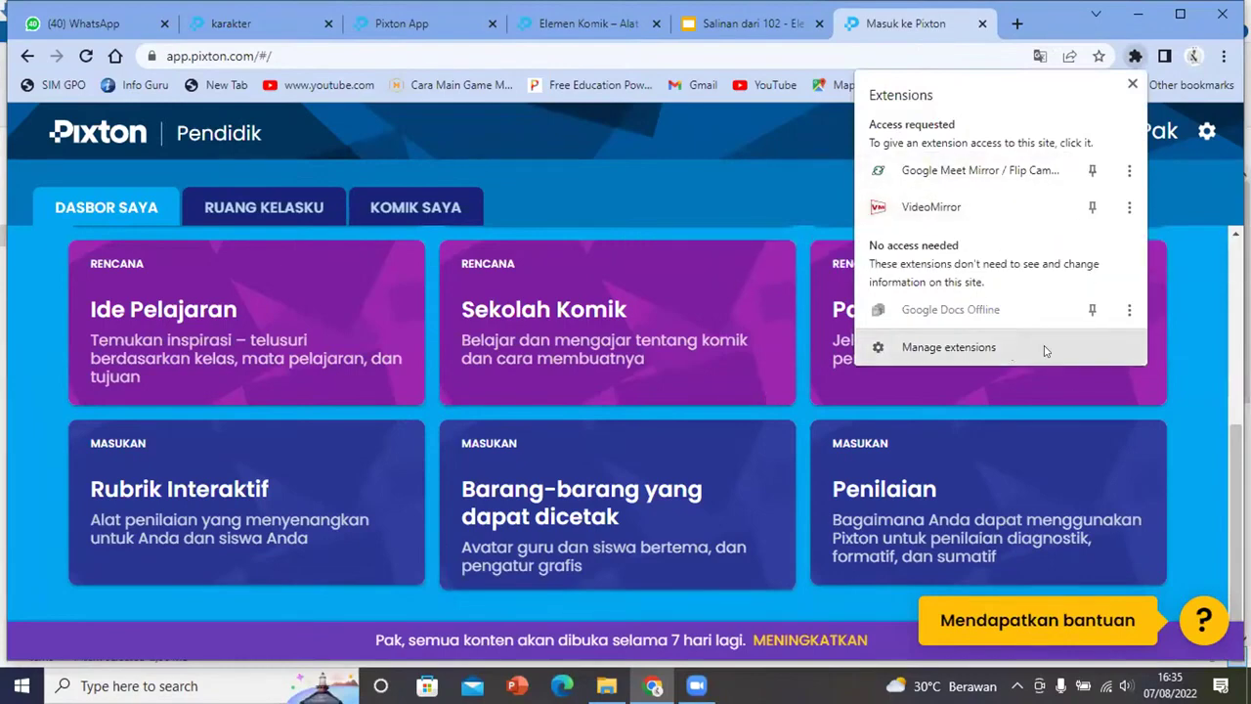
pyautogui.click(1224, 57)
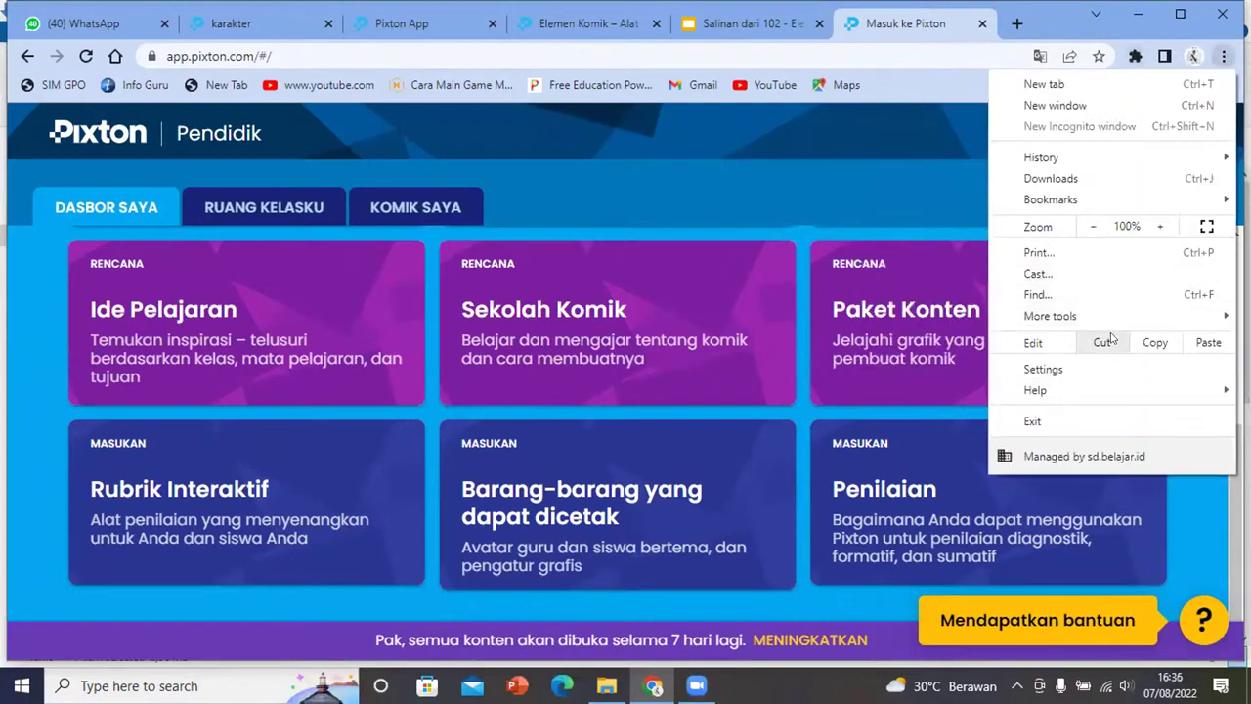
pyautogui.click(997, 493)
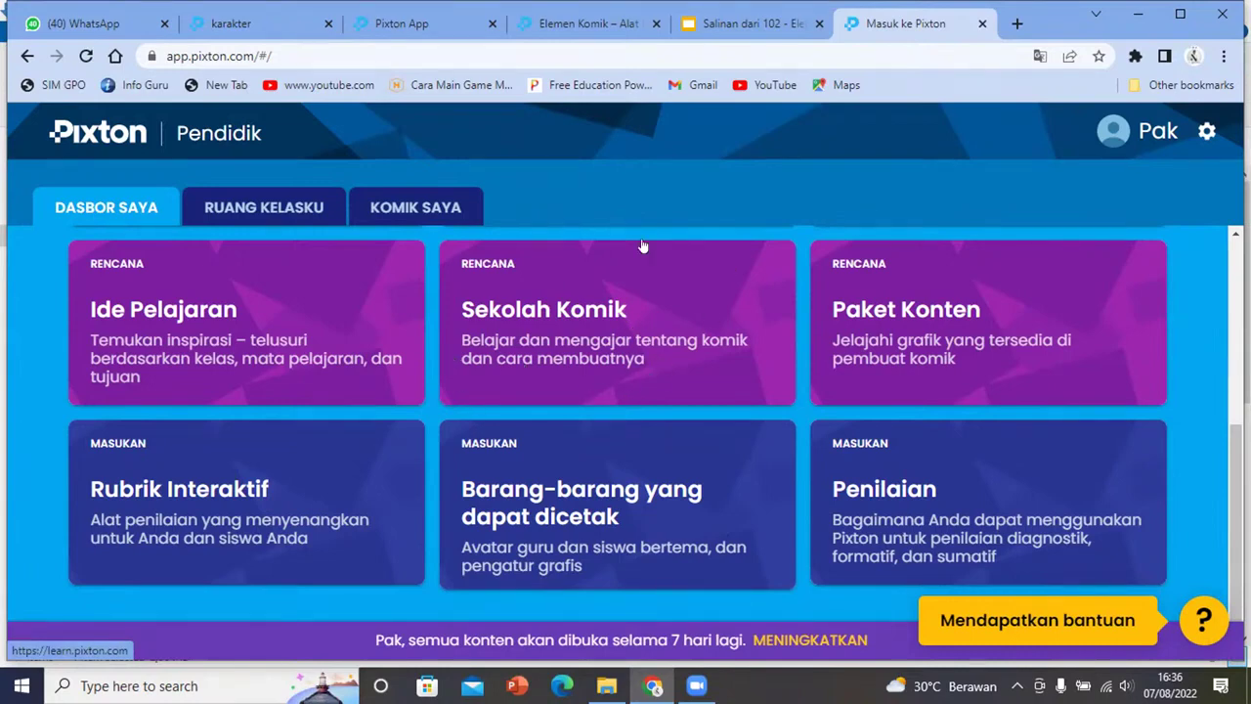
# Browse the Comic School lessons, open "106 - I have a Solution to that Problem" and review its success criteria and required materials
pyautogui.click(555, 338)
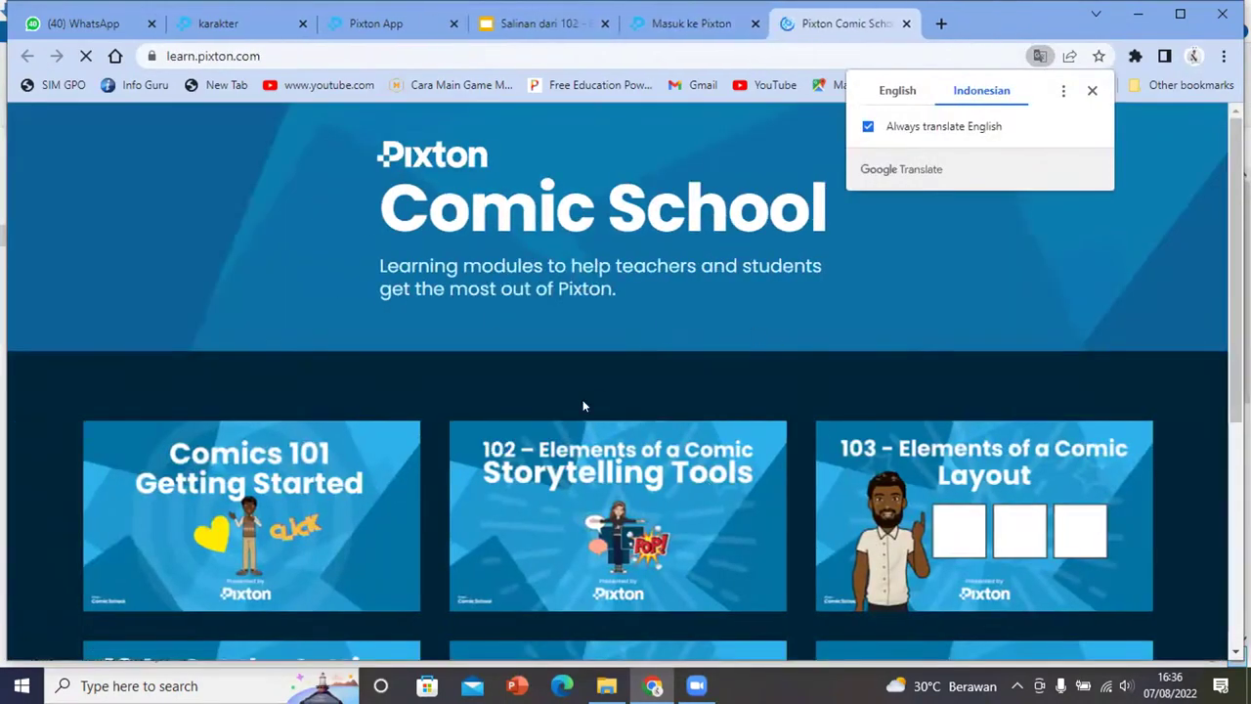
pyautogui.scroll(-2, 664, 340)
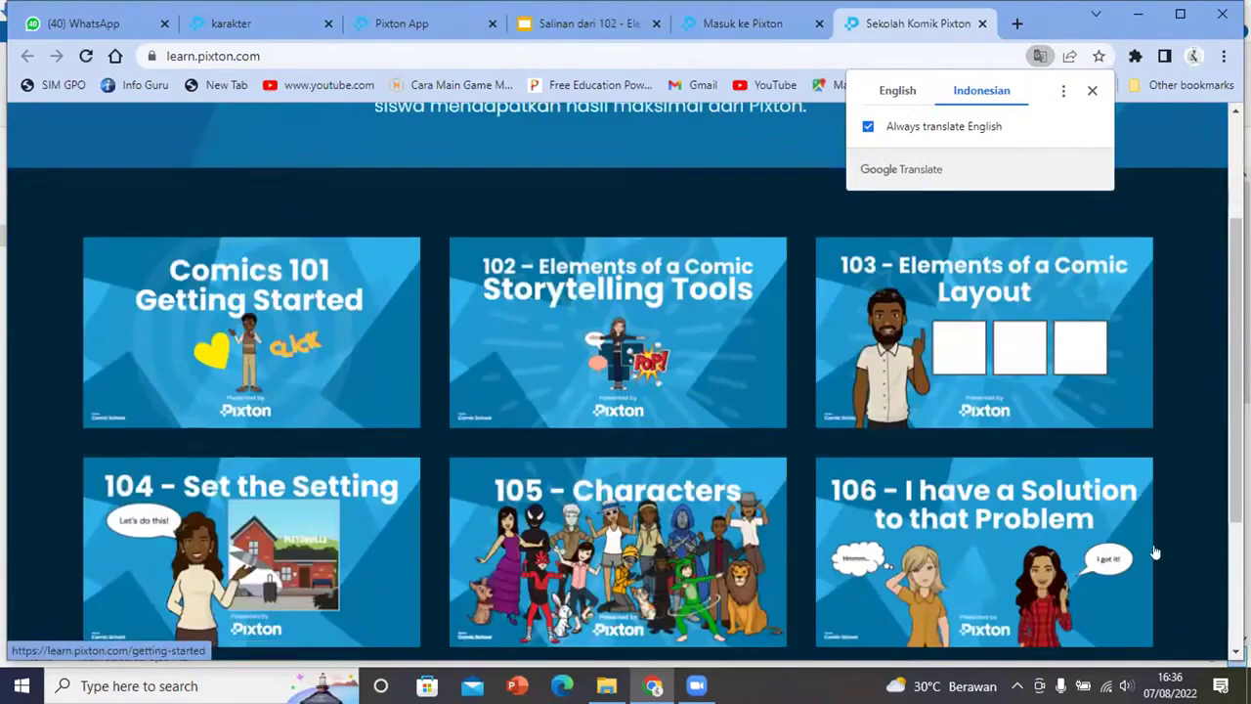
pyautogui.scroll(-1, 767, 288)
pyautogui.scroll(-2, 763, 284)
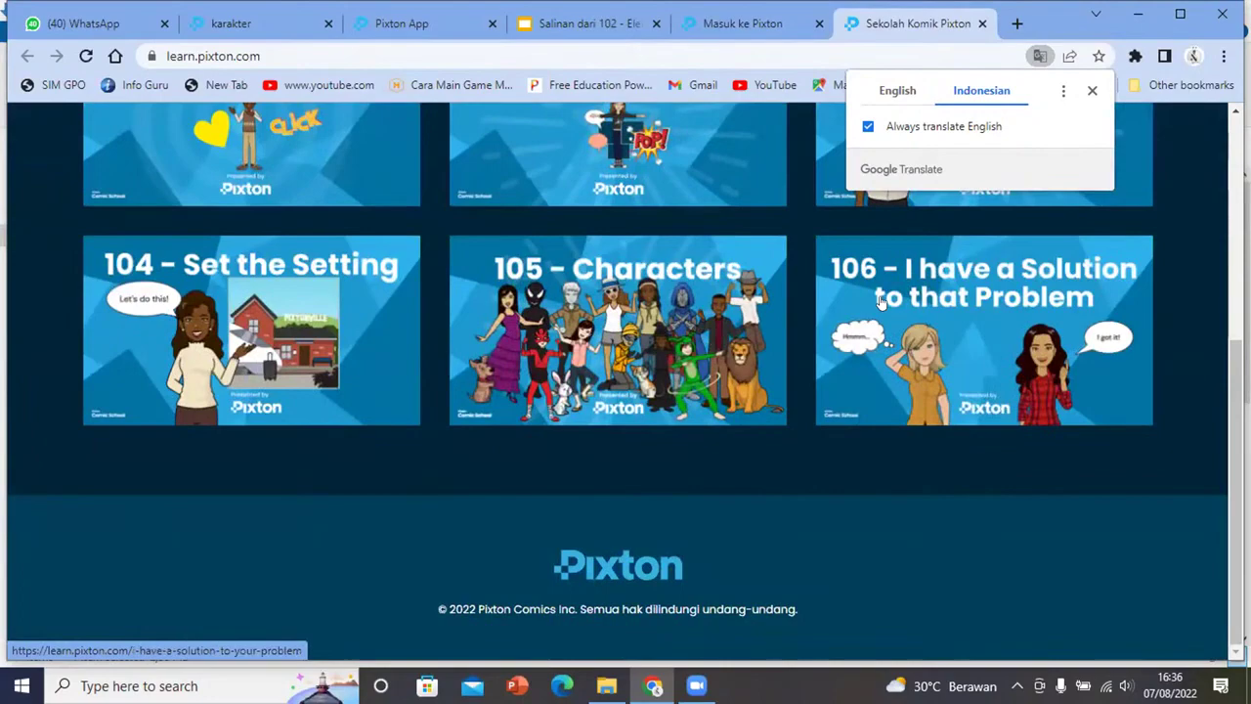
pyautogui.scroll(2, 909, 303)
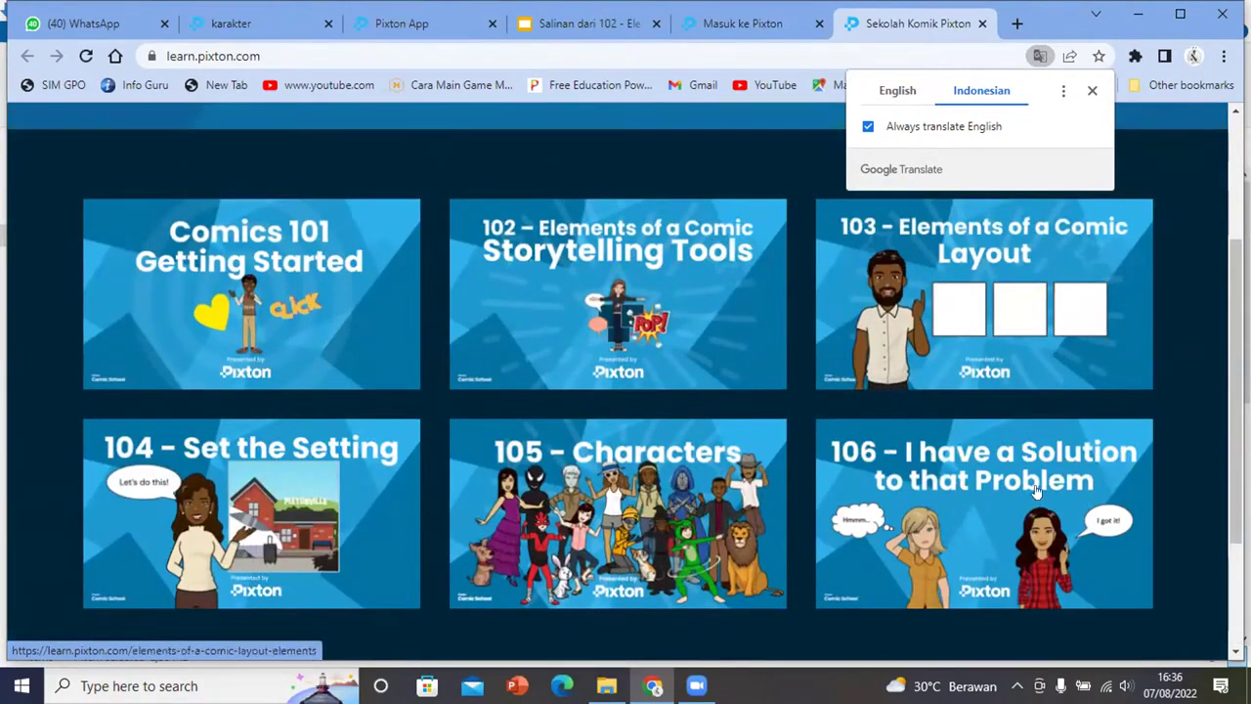
pyautogui.click(967, 484)
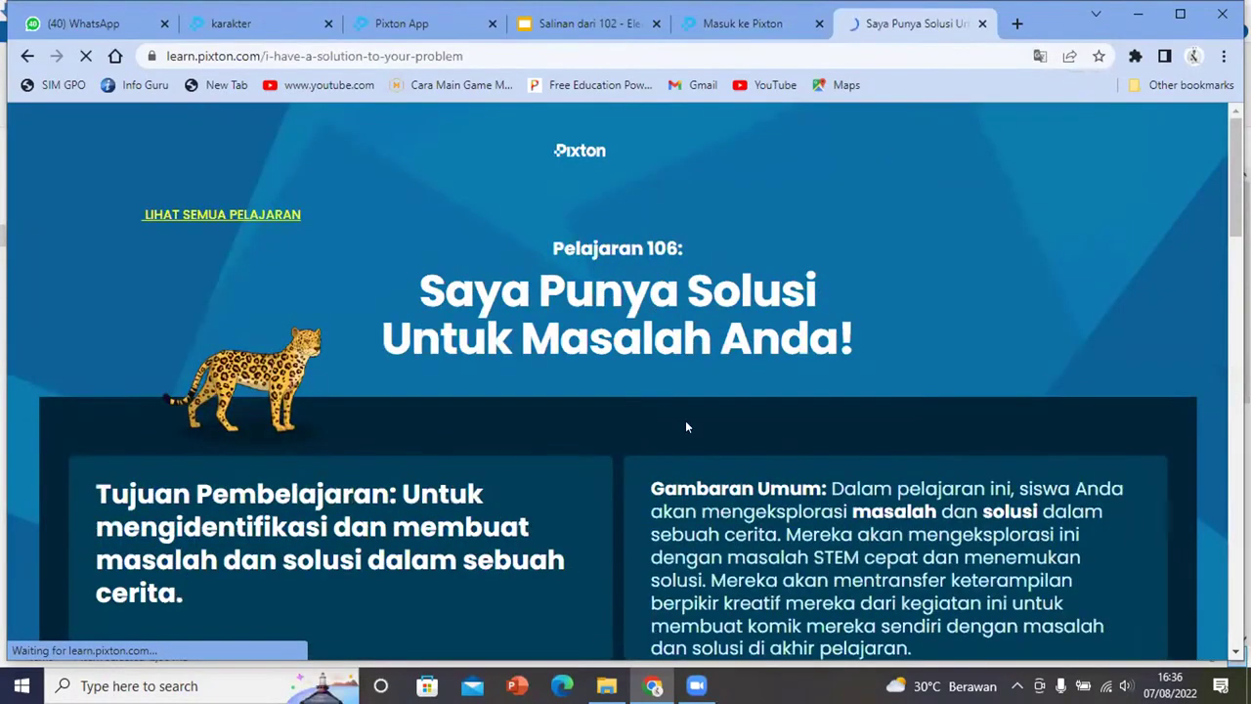
pyautogui.scroll(-5, 692, 388)
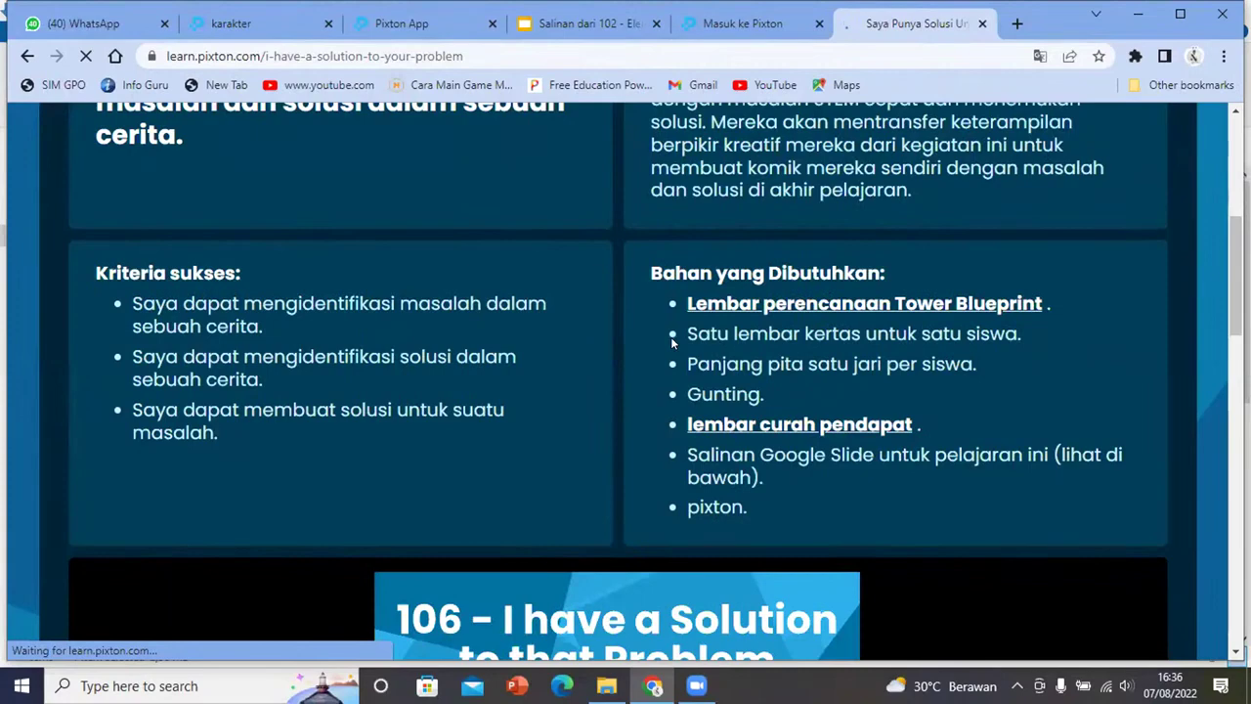
# Review the Pelajaran 106 page, including its learning objectives, required materials and the Rencana belajar section
pyautogui.scroll(5, 684, 342)
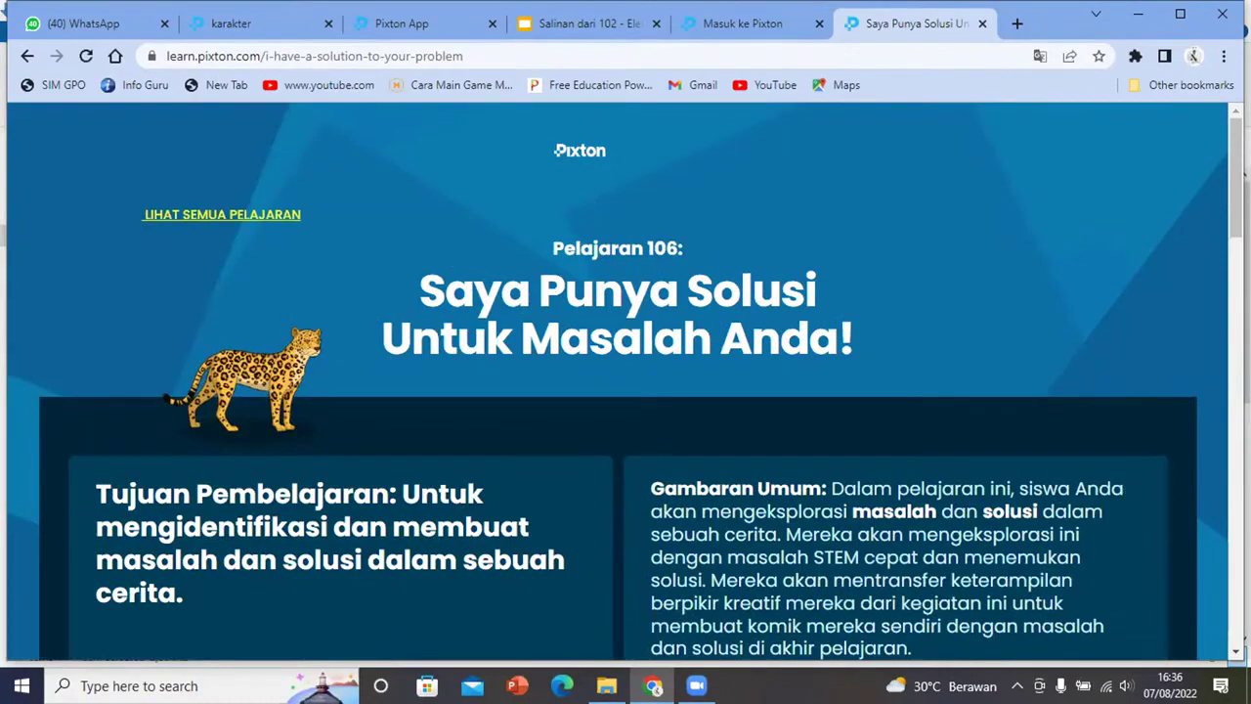
pyautogui.scroll(-10, 642, 381)
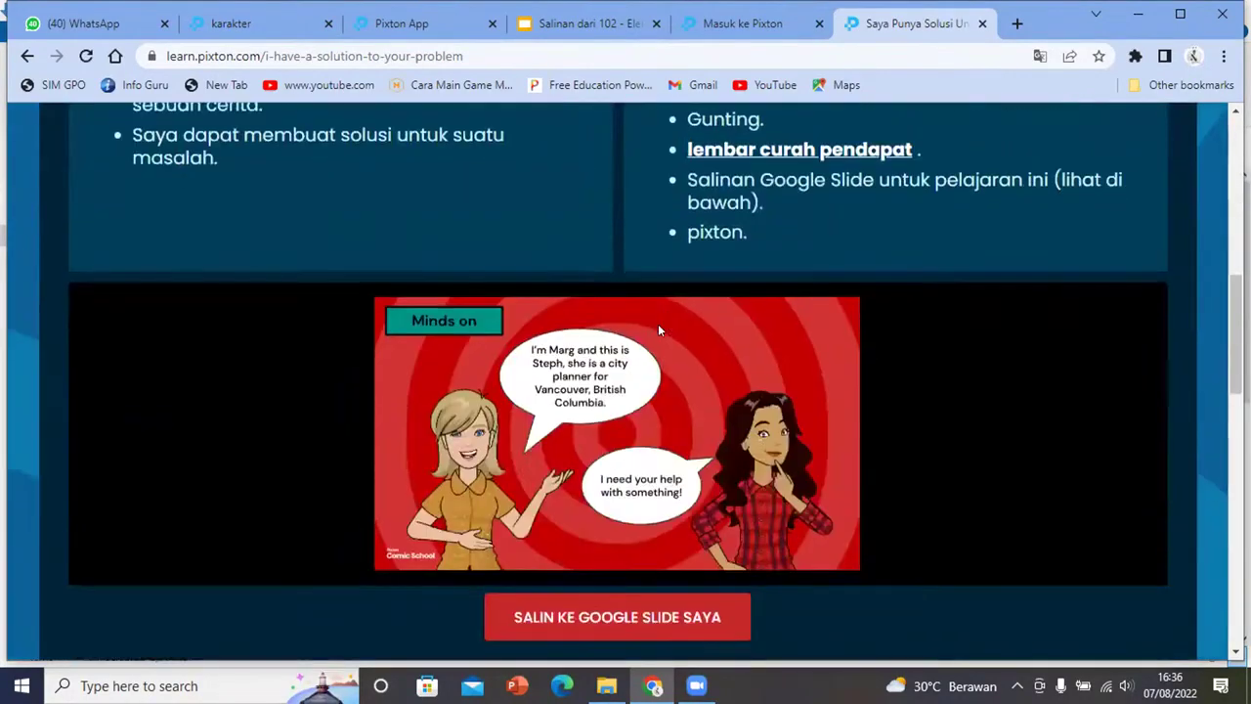
pyautogui.scroll(-3, 658, 324)
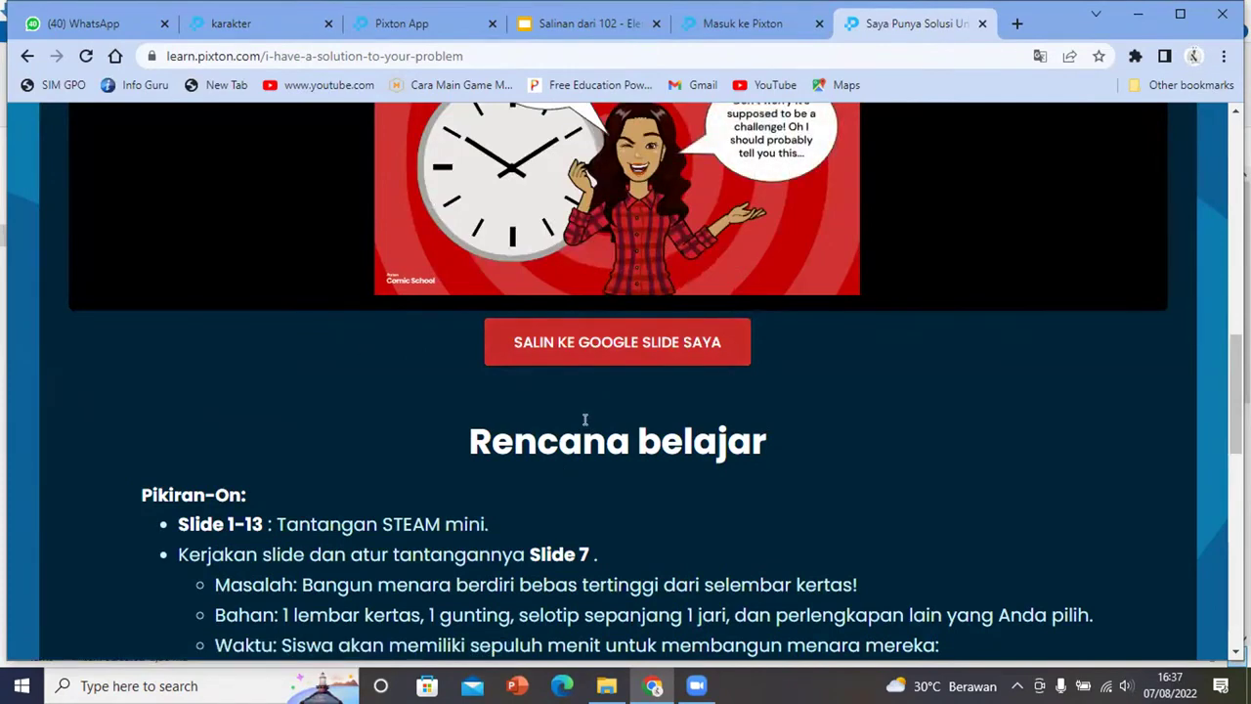
pyautogui.scroll(-2, 584, 419)
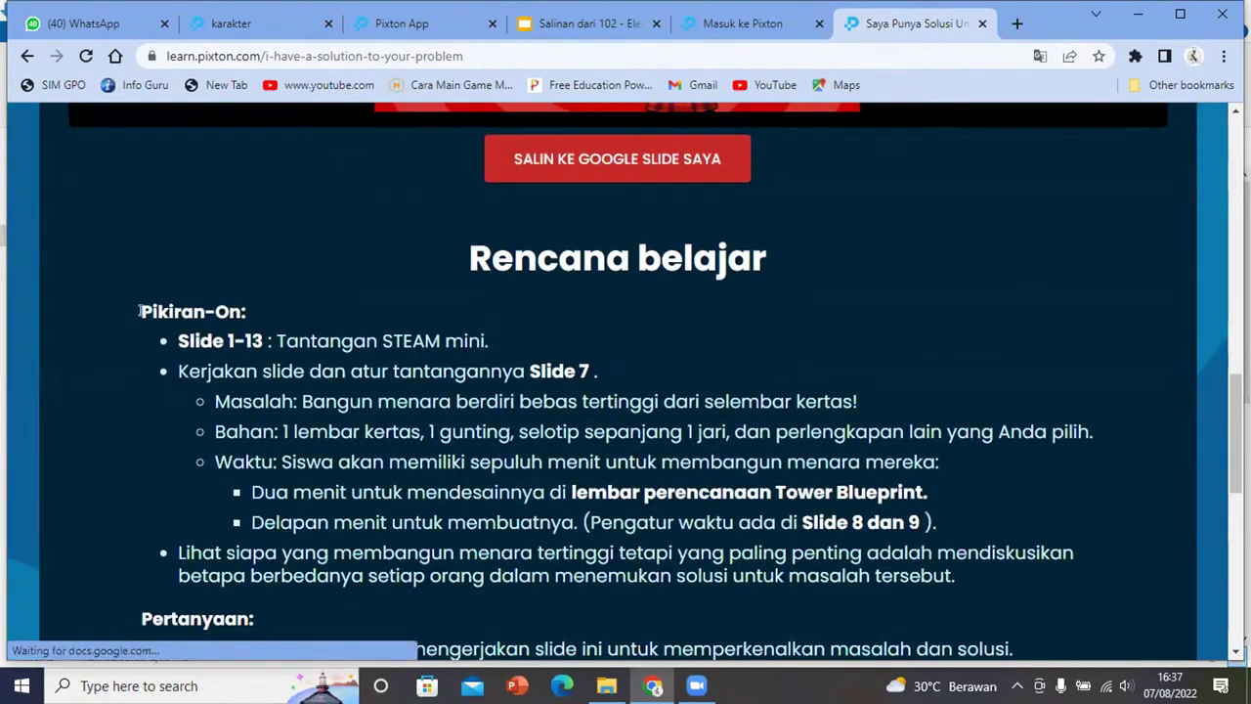
pyautogui.moveTo(146, 334); pyautogui.dragTo(656, 491)
pyautogui.click(721, 395)
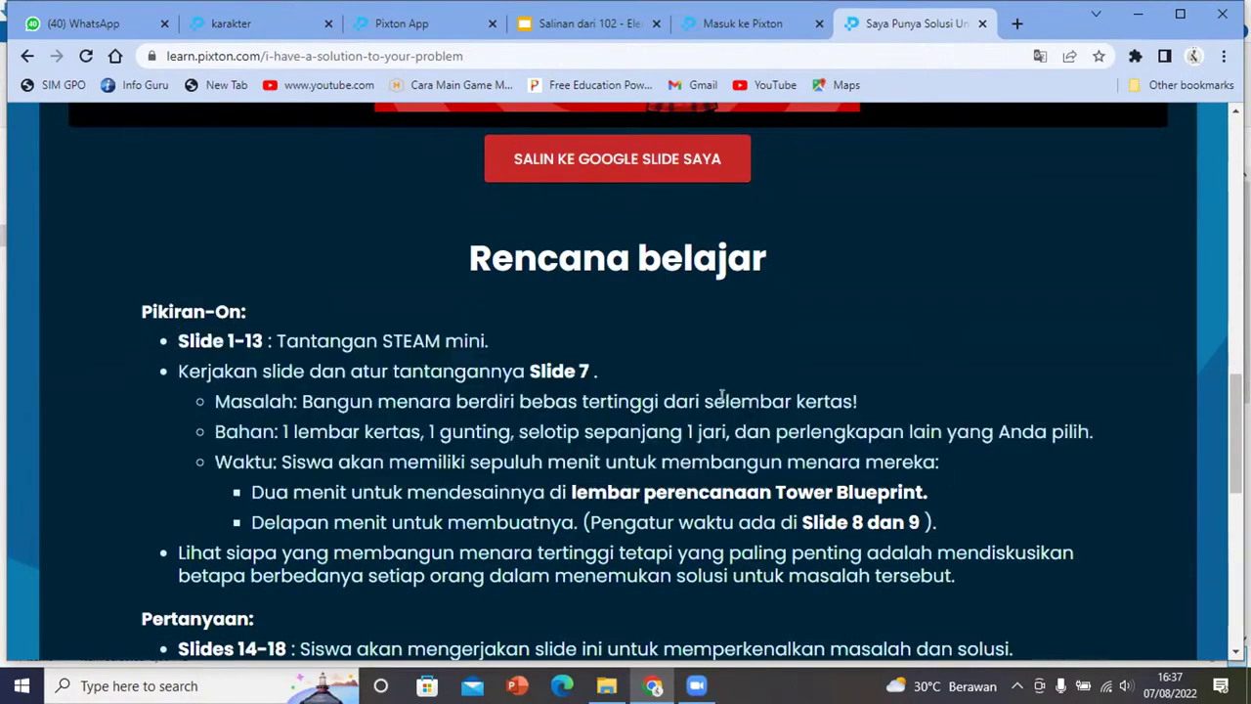
pyautogui.scroll(-2, 445, 480)
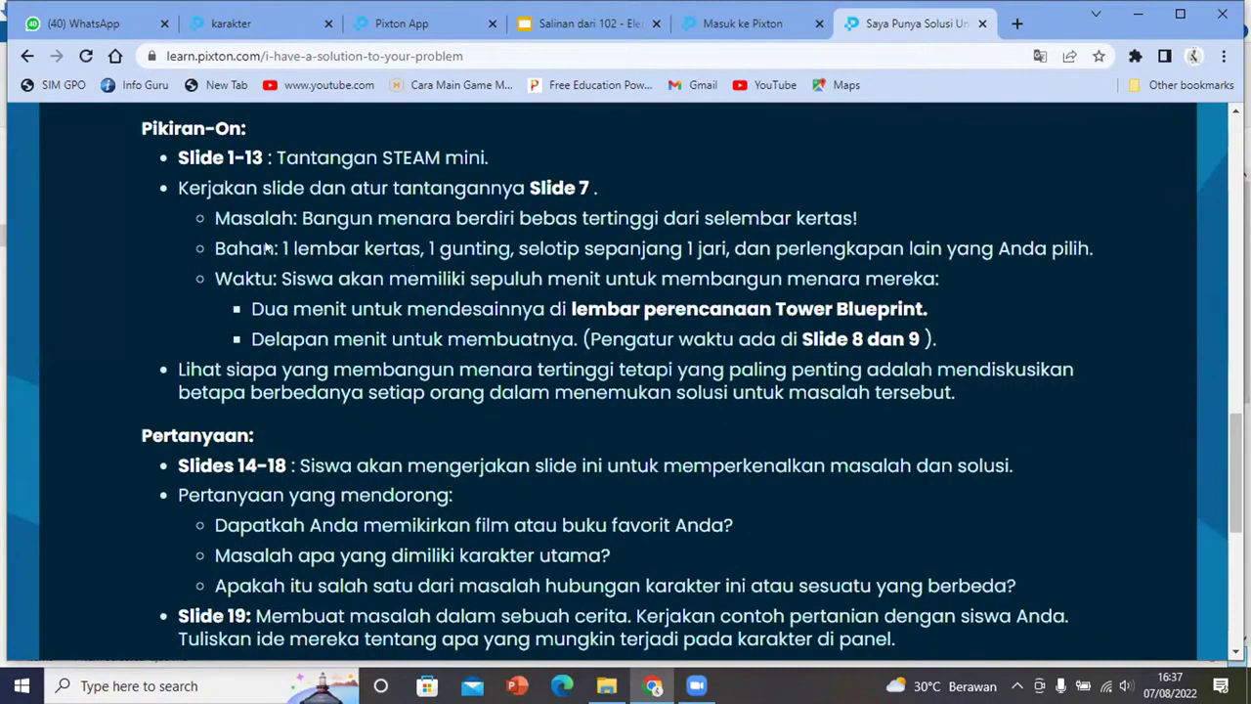
pyautogui.scroll(1, 479, 244)
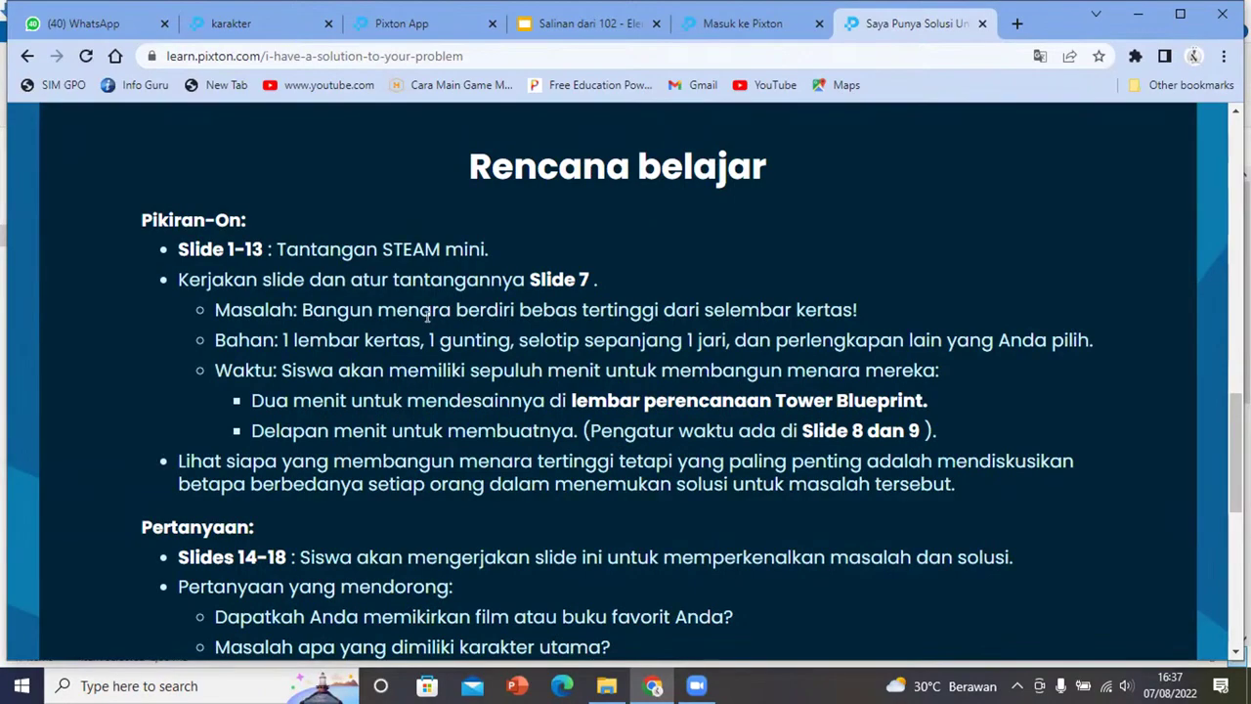
pyautogui.scroll(-2, 665, 298)
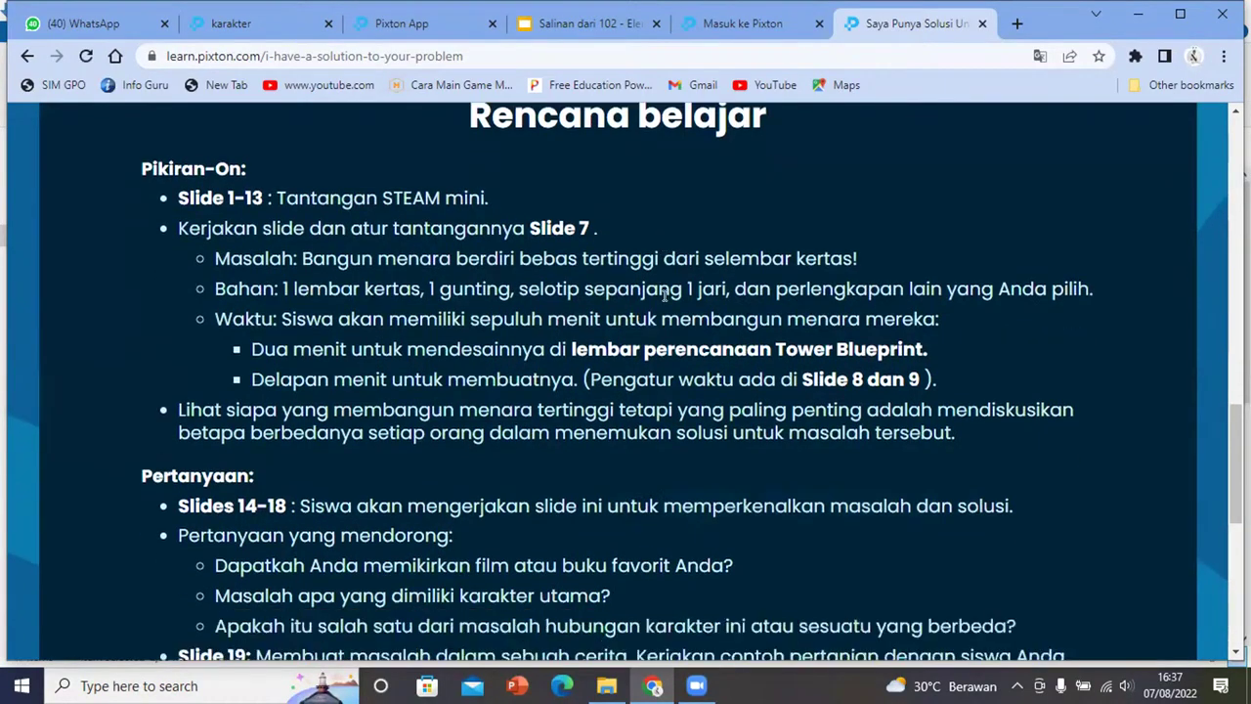
pyautogui.scroll(-4, 661, 298)
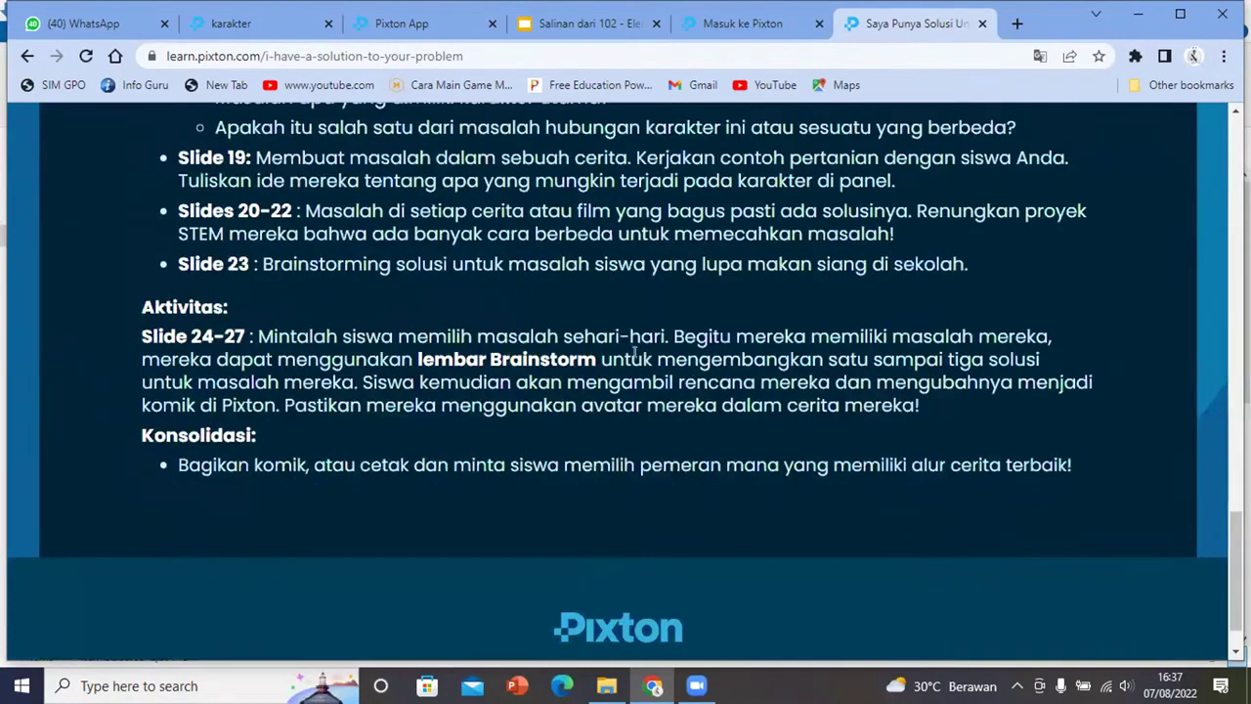
pyautogui.scroll(12, 684, 274)
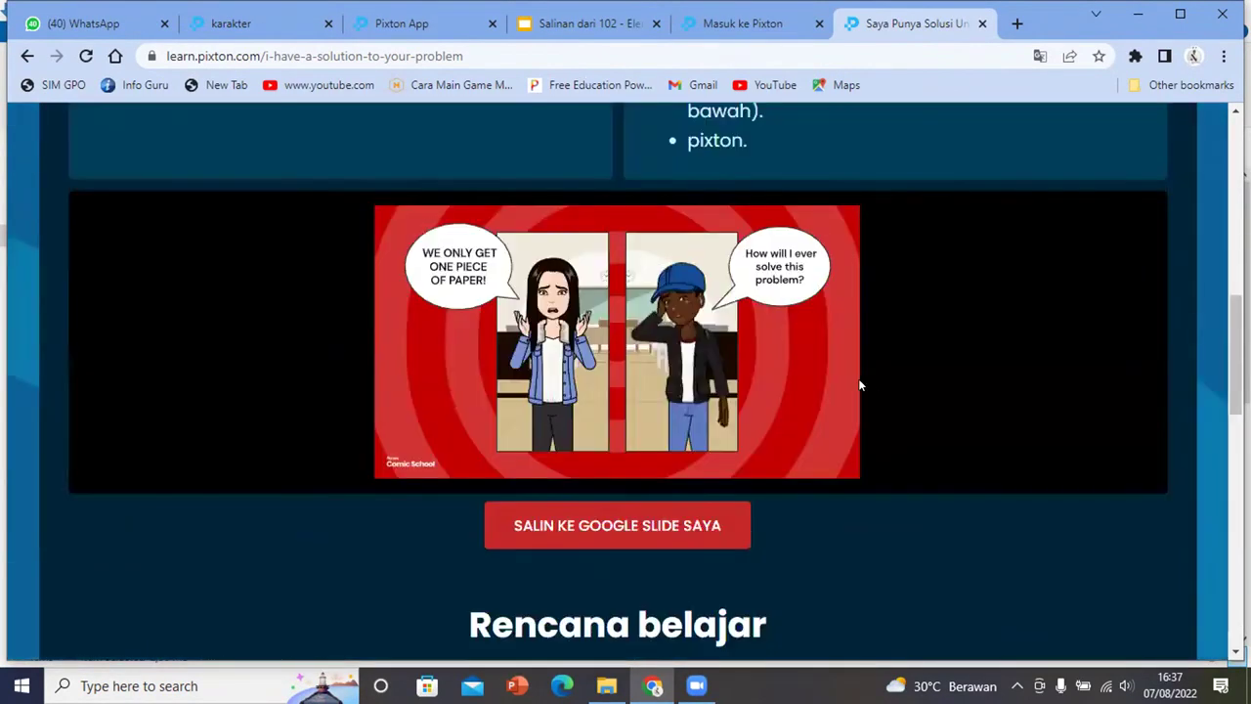
# Make a copy of the Lesson 106 presentation in Google Slides from the lesson page
pyautogui.scroll(-2, 831, 352)
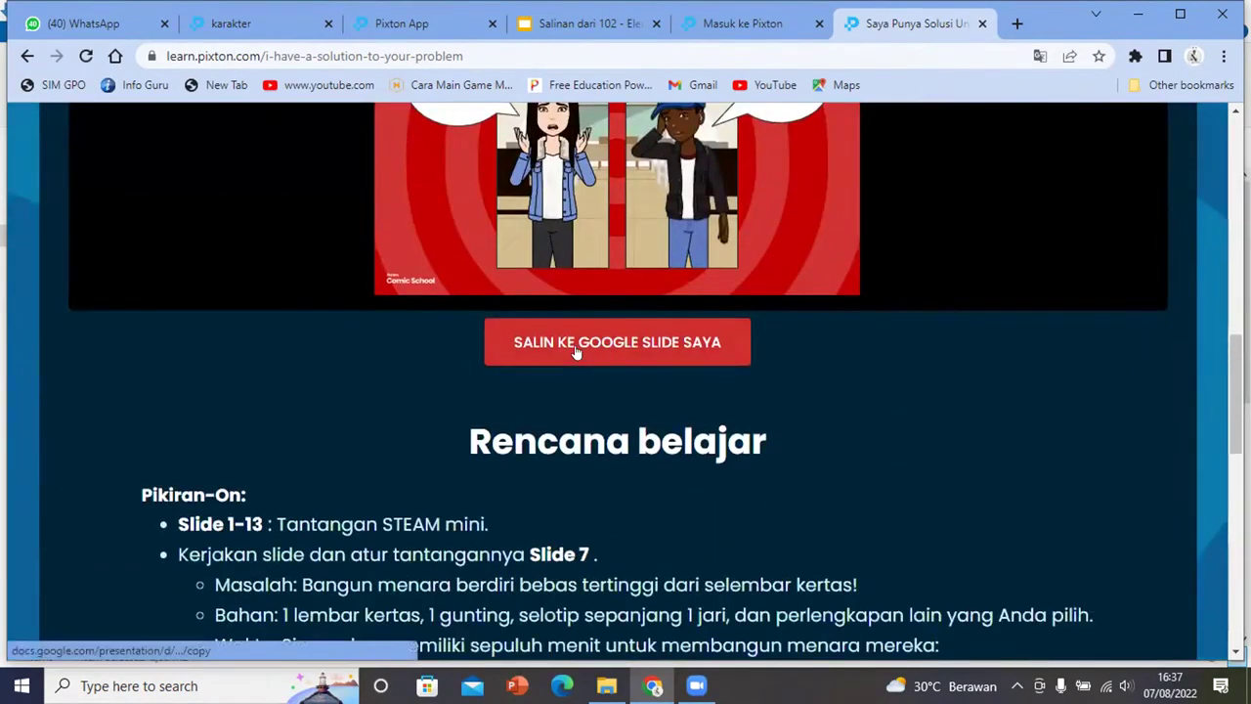
pyautogui.click(657, 341)
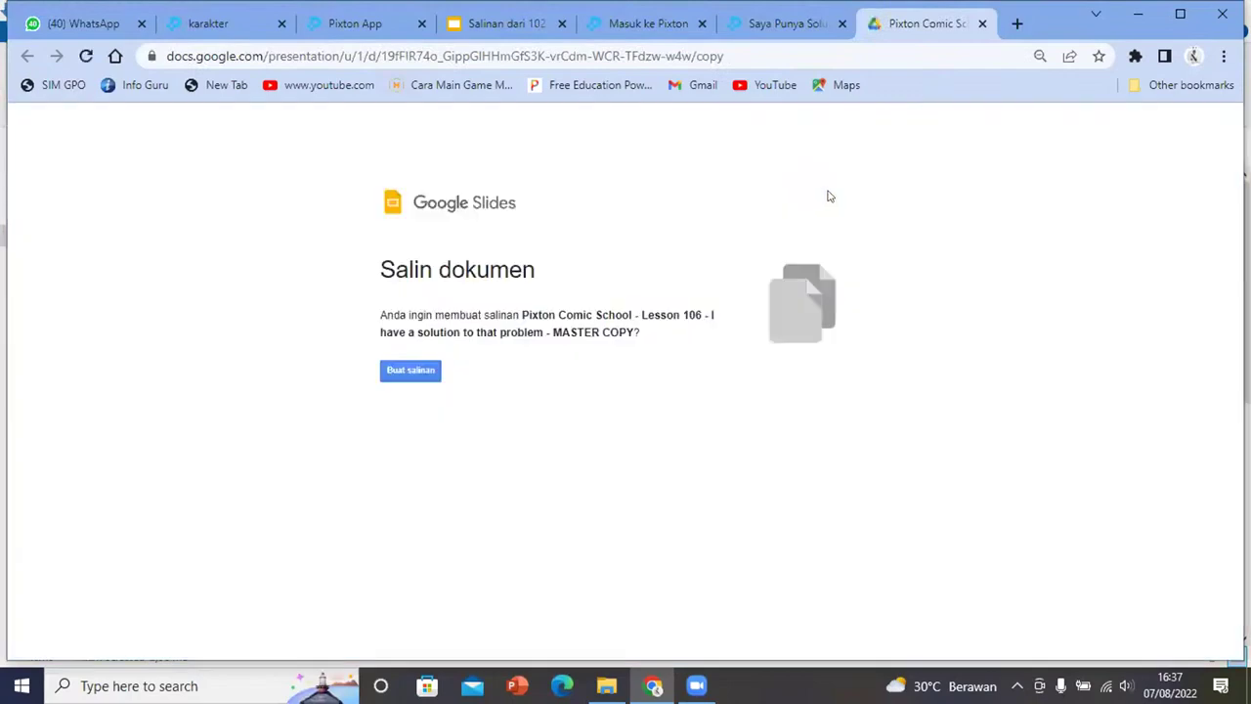
pyautogui.click(404, 375)
pyautogui.click(768, 22)
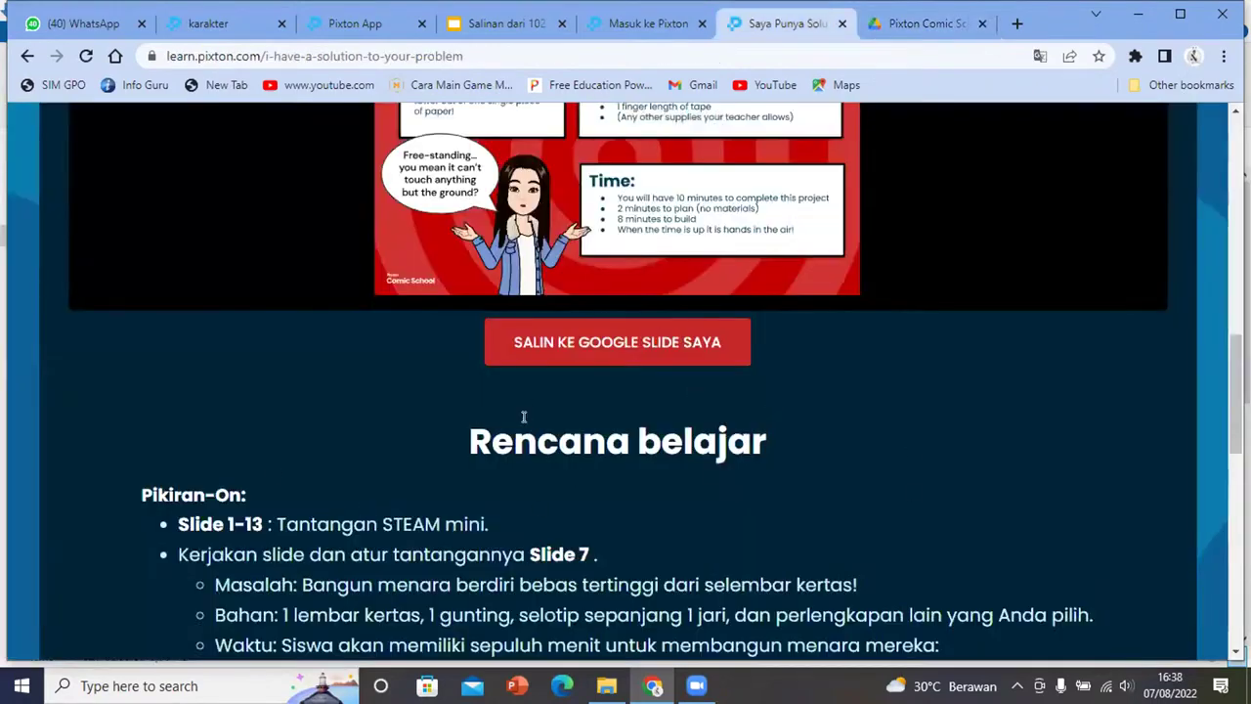
pyautogui.click(933, 23)
pyautogui.click(408, 371)
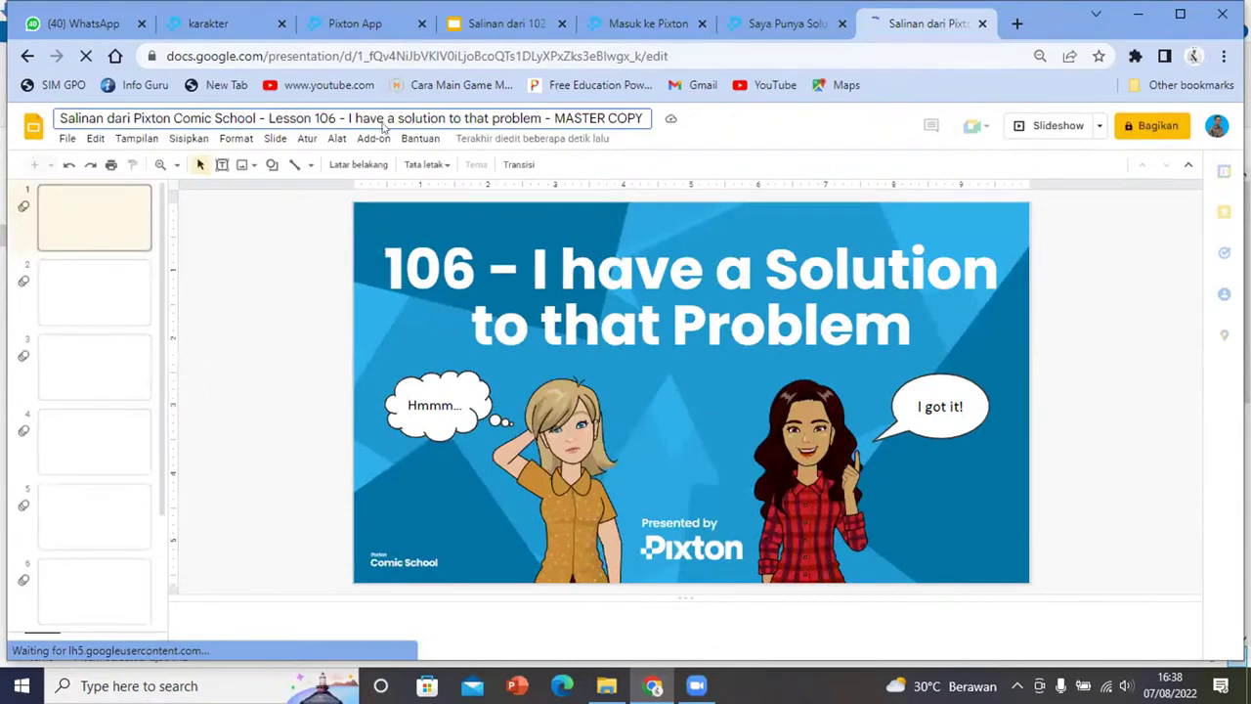
# Rename the copied presentation to "materi Belajar"
pyautogui.click(339, 118)
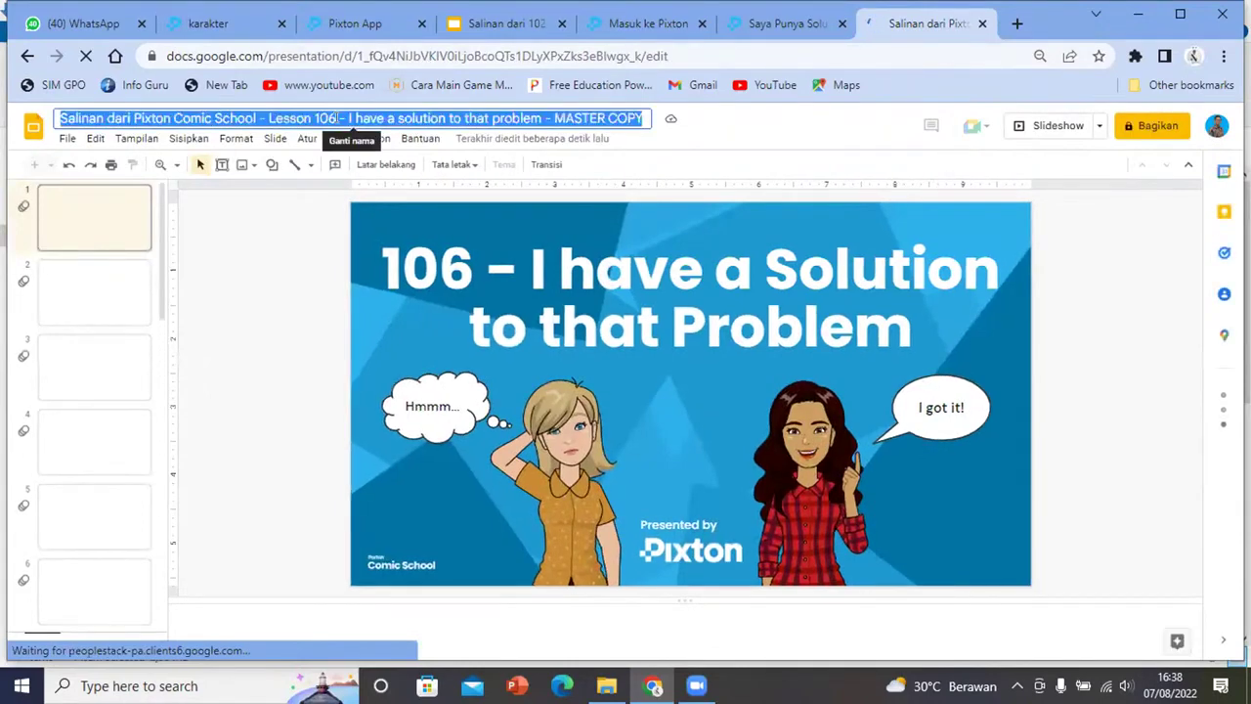
pyautogui.write('ma')
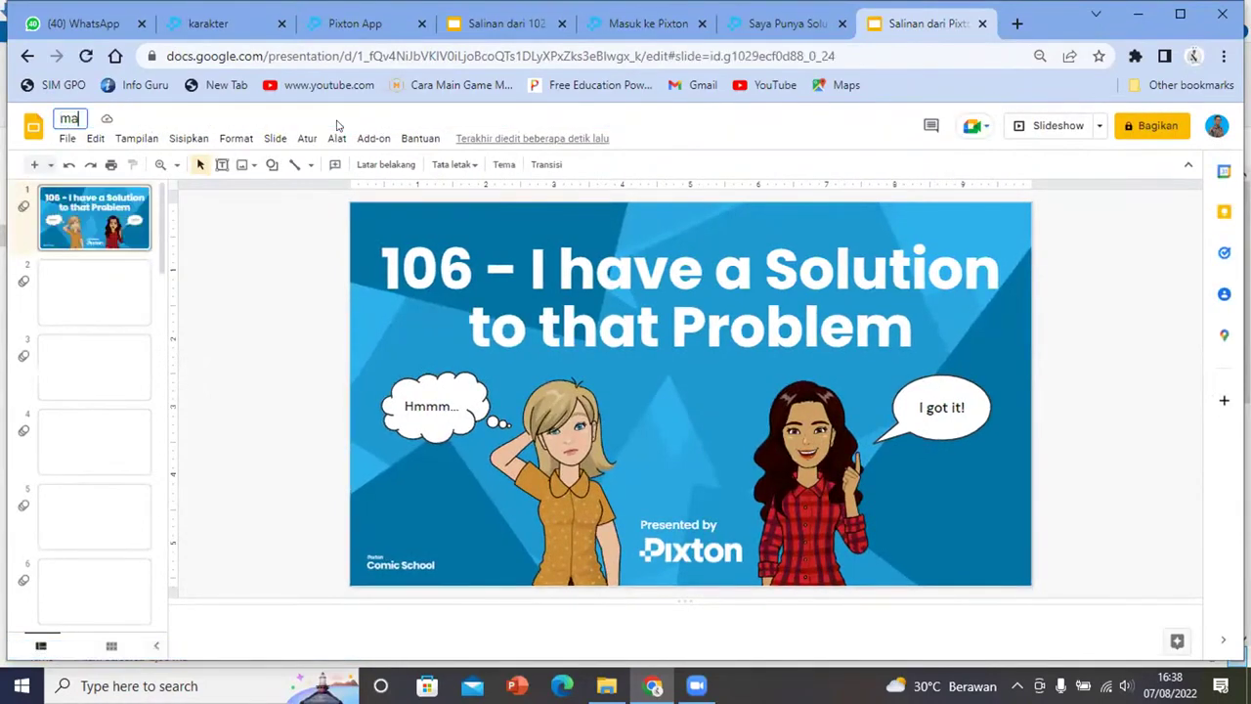
pyautogui.write('teri Be')
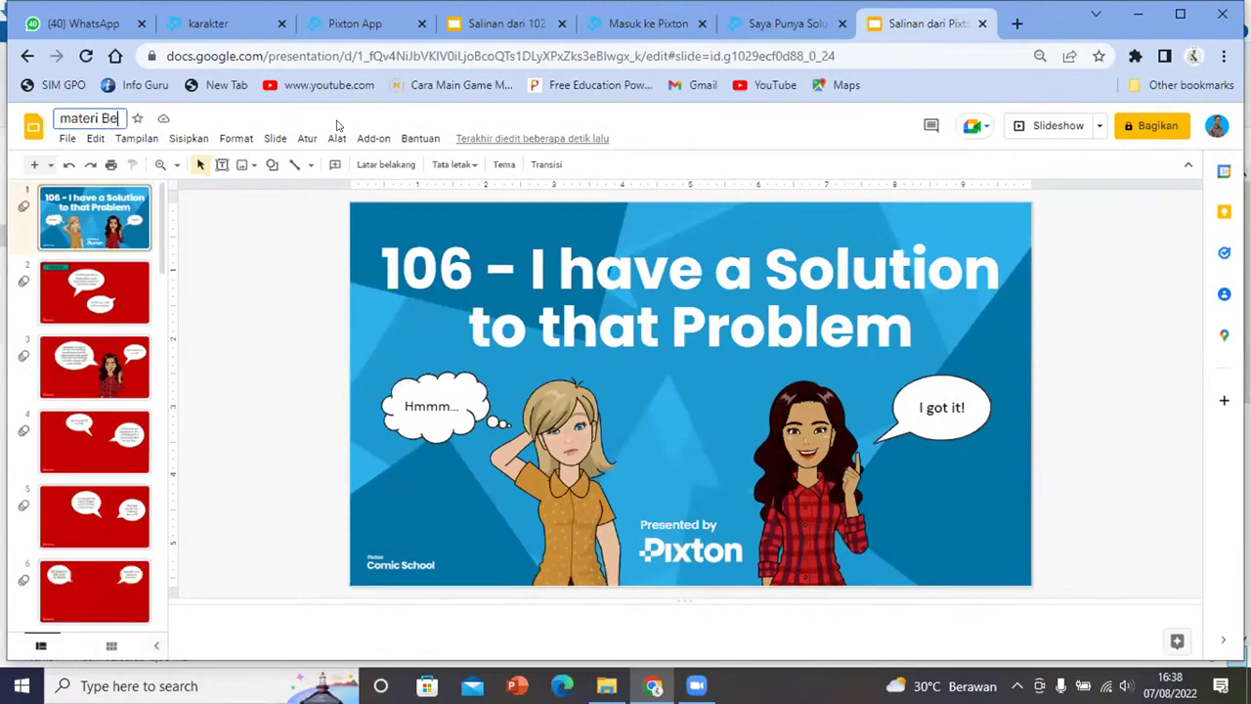
pyautogui.write('lajar')
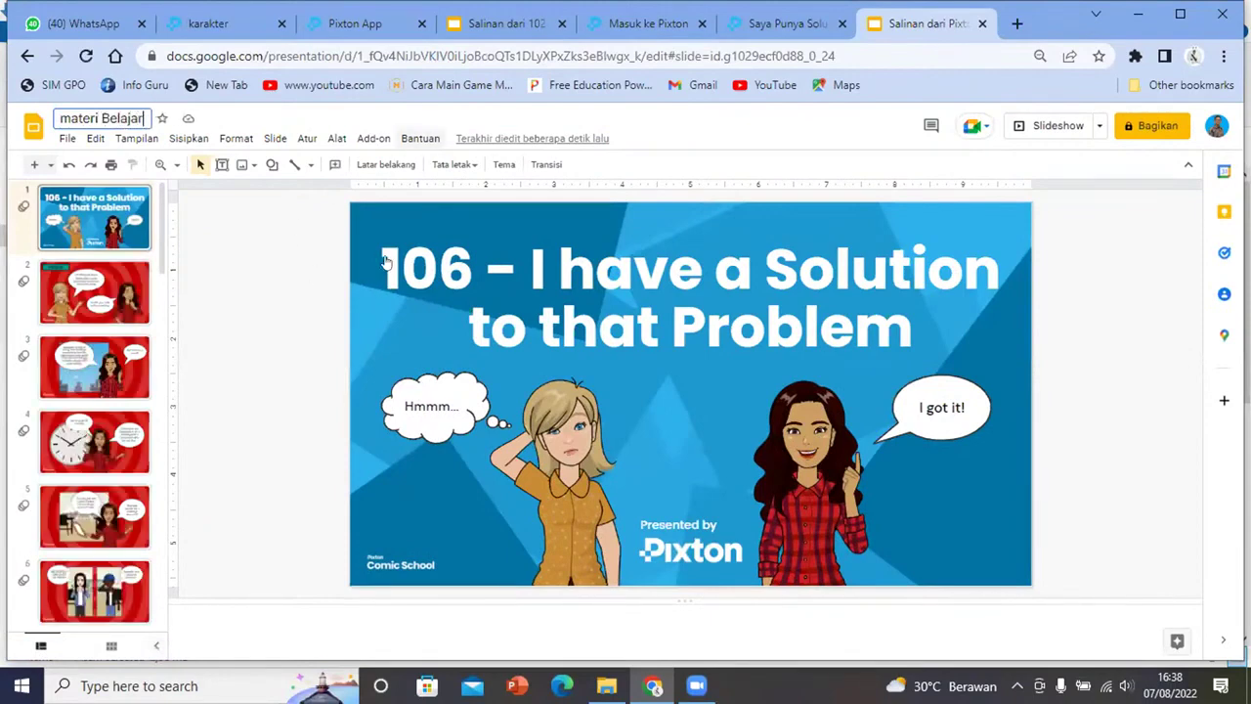
pyautogui.press('Return')
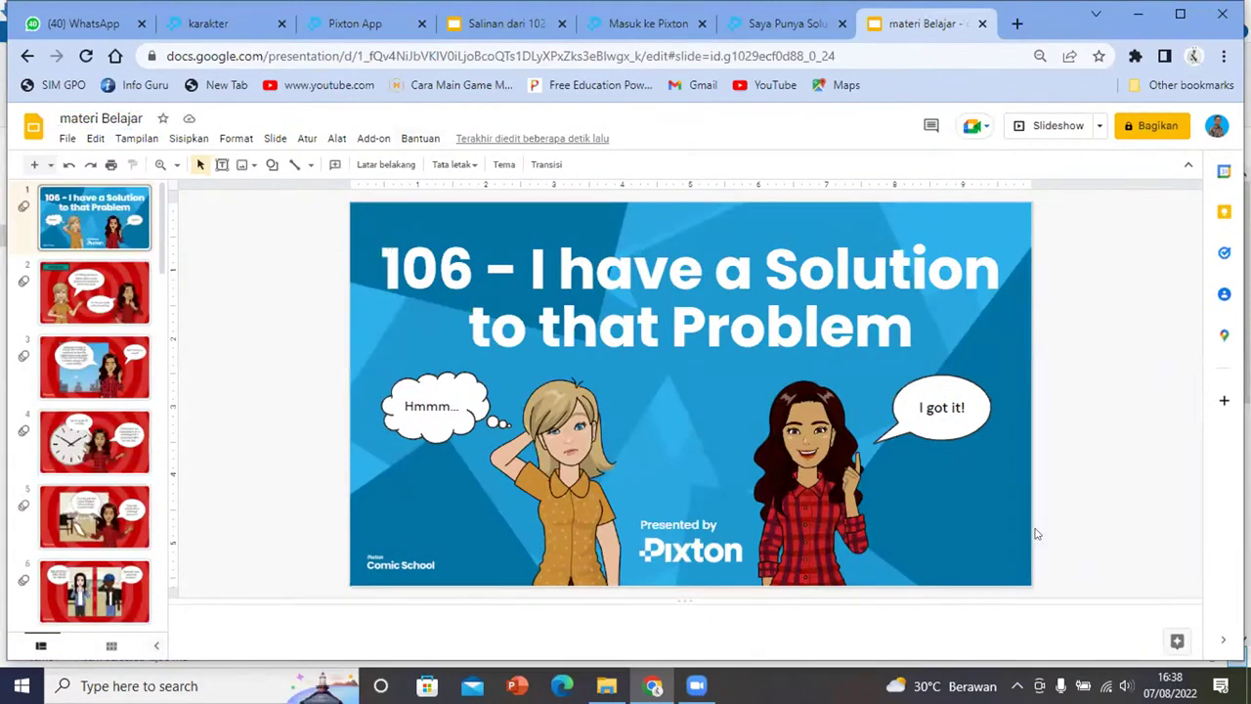
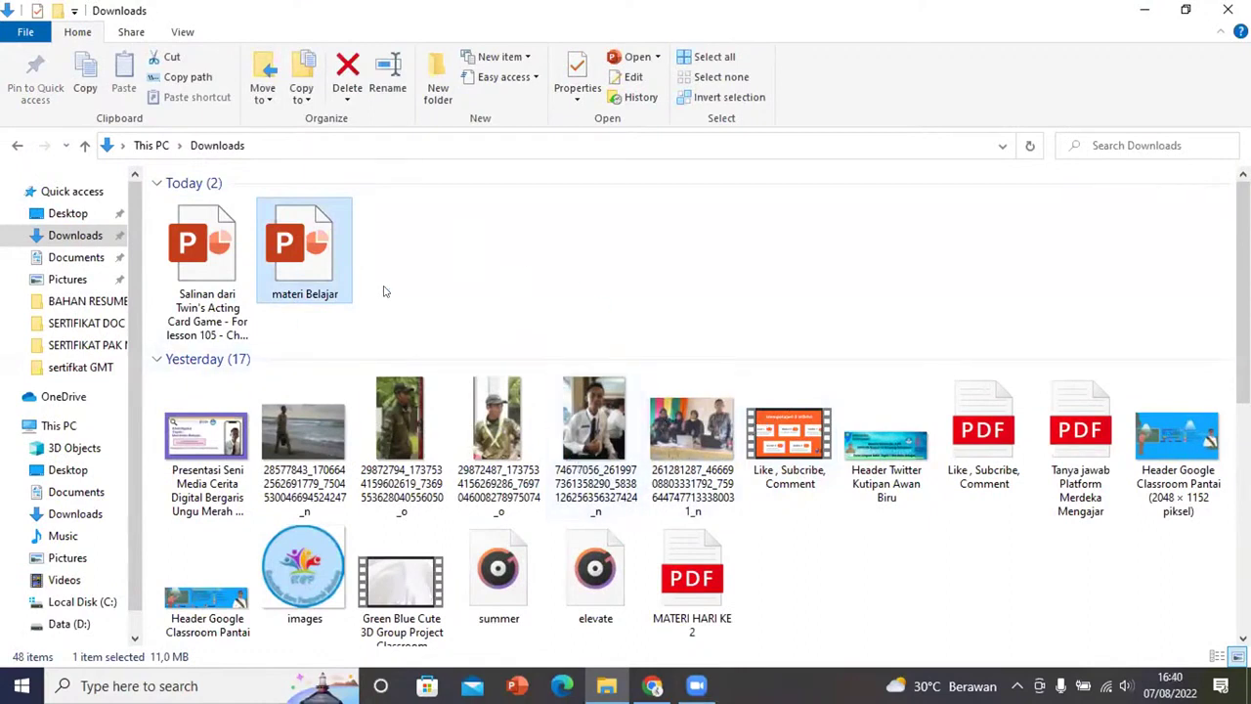
pyautogui.click(697, 685)
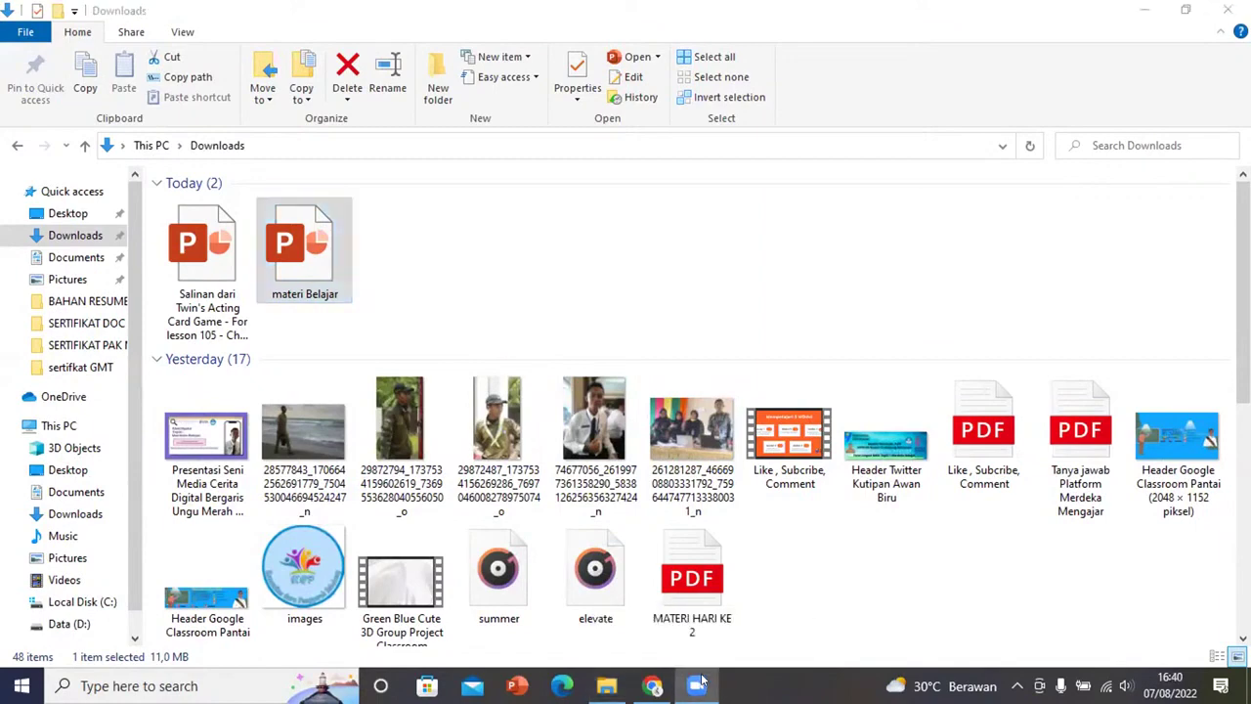
pyautogui.click(651, 685)
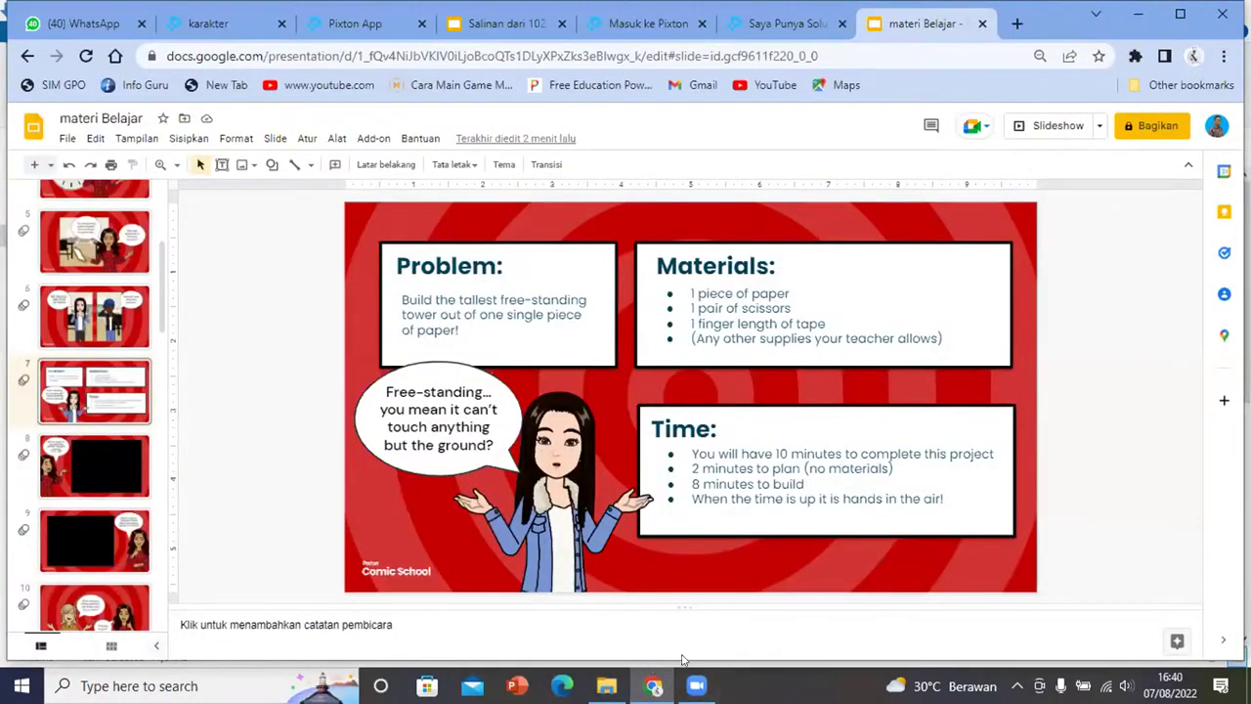
pyautogui.moveTo(651, 685)
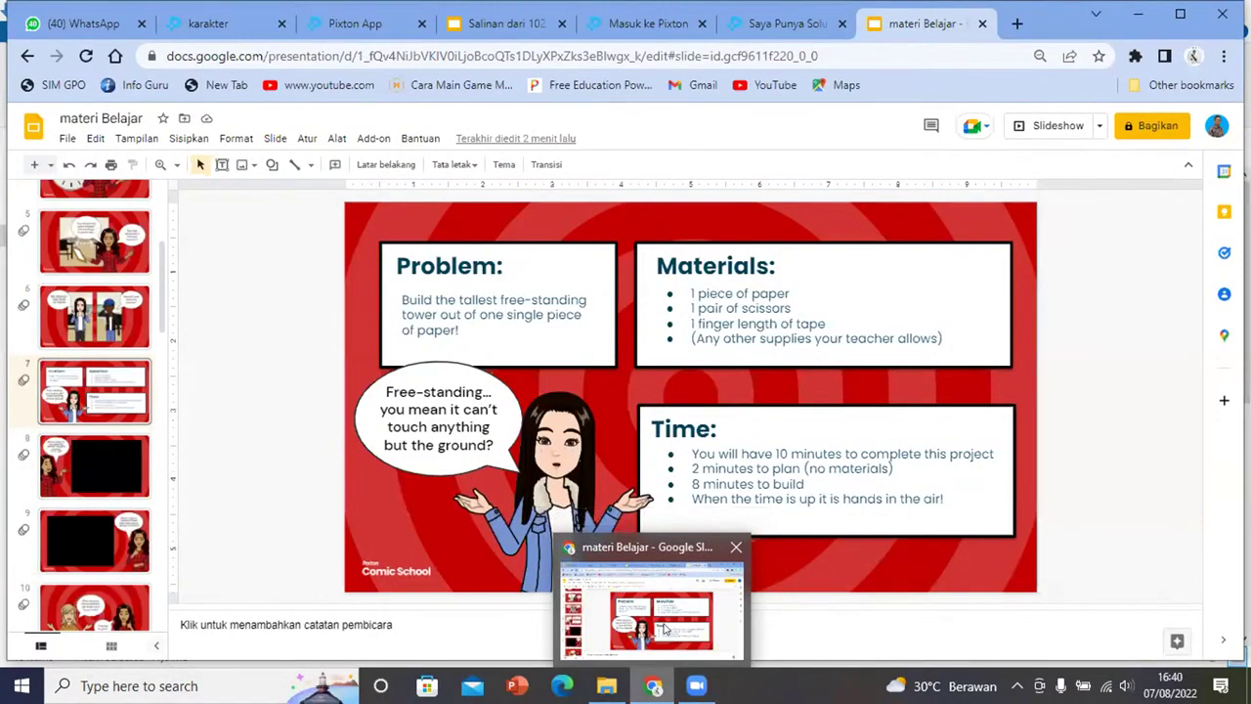
pyautogui.click(606, 685)
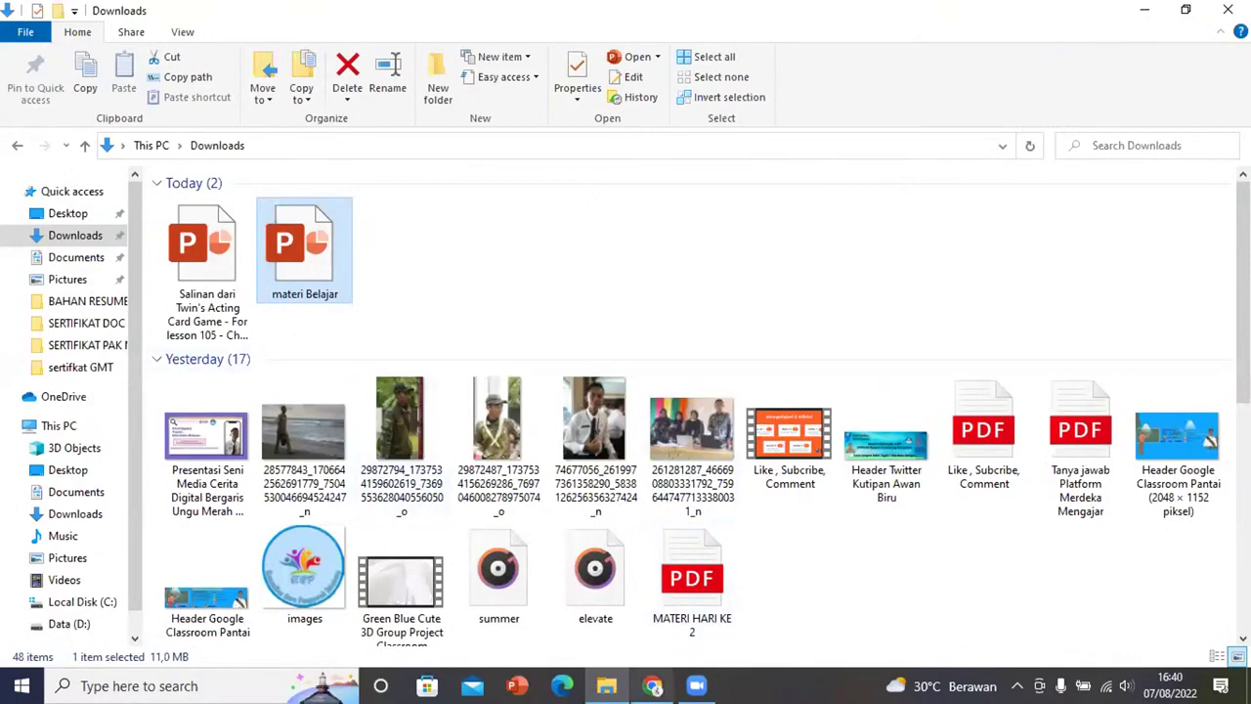
pyautogui.click(652, 685)
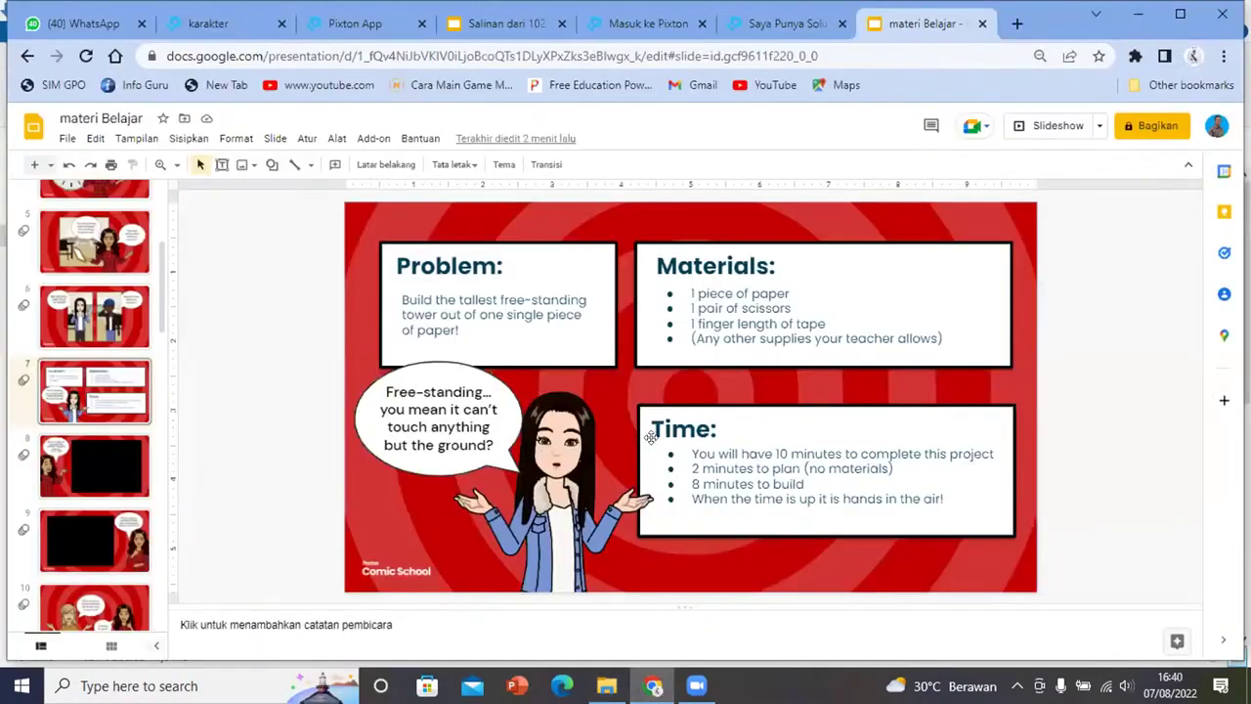
pyautogui.click(606, 685)
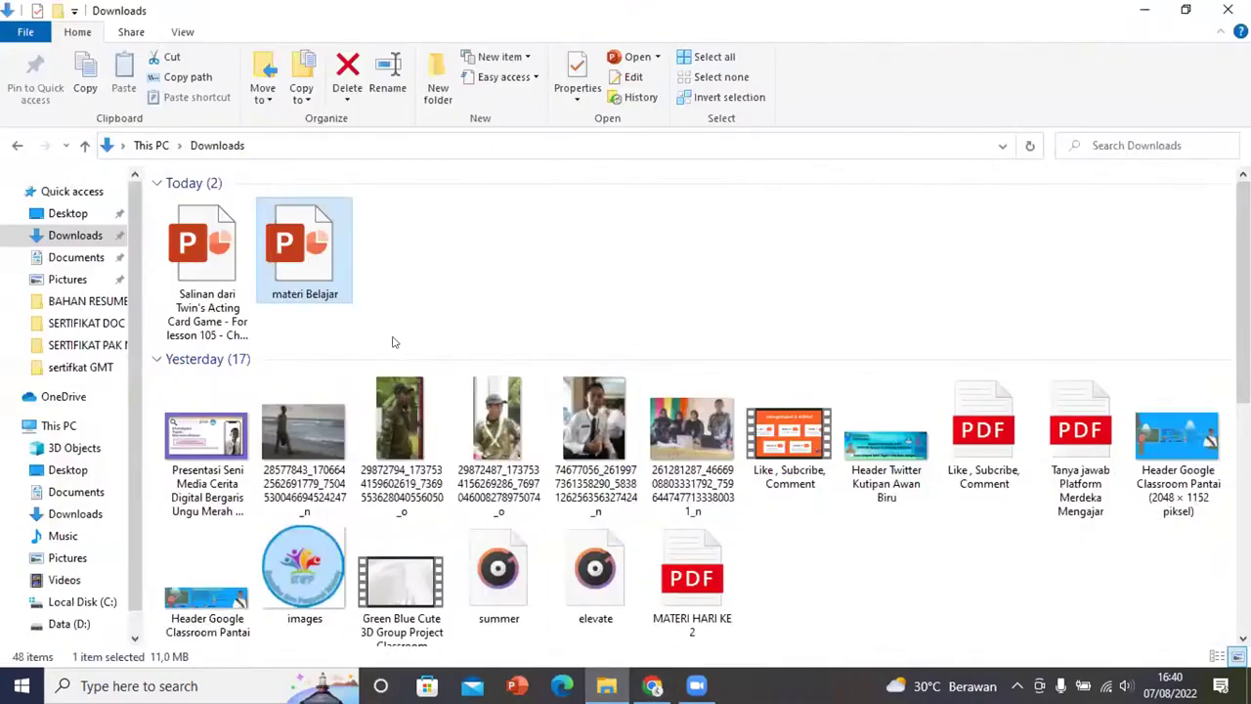
pyautogui.click(455, 230)
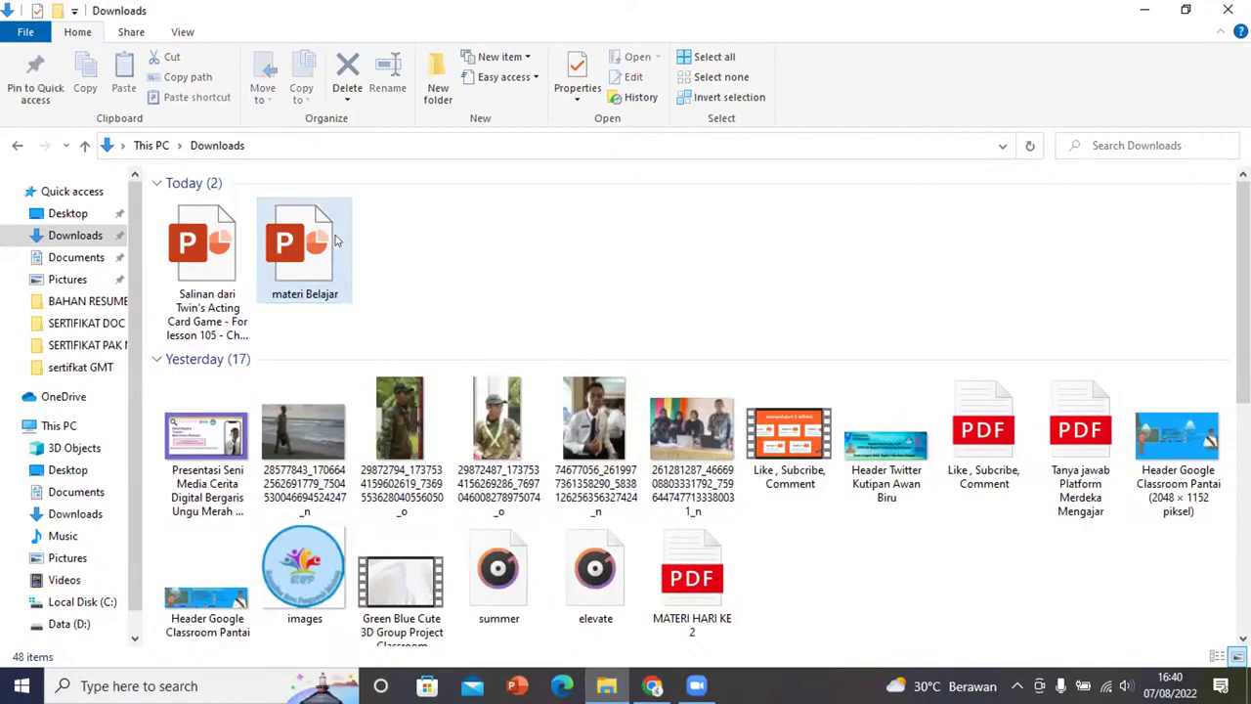
pyautogui.click(696, 685)
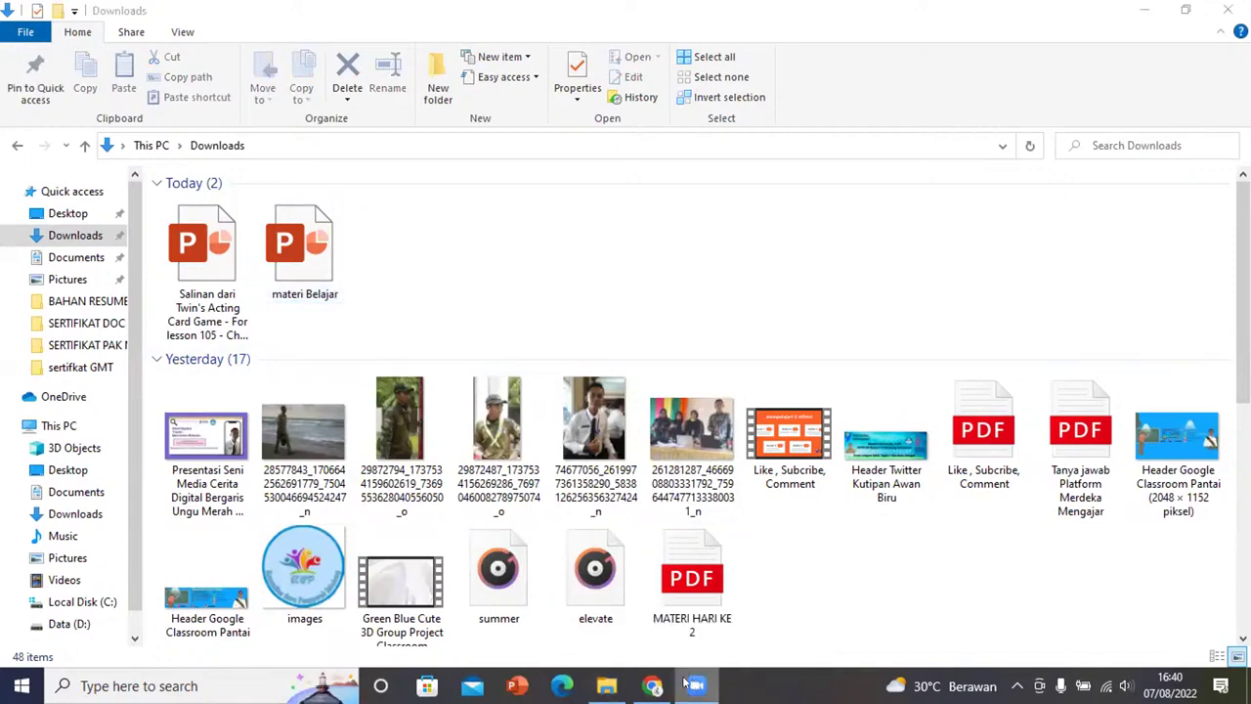
# Switch to Chrome, revisit the Pelajaran 106 page and view the Bermain cards on the Pixton educator dashboard
pyautogui.click(655, 684)
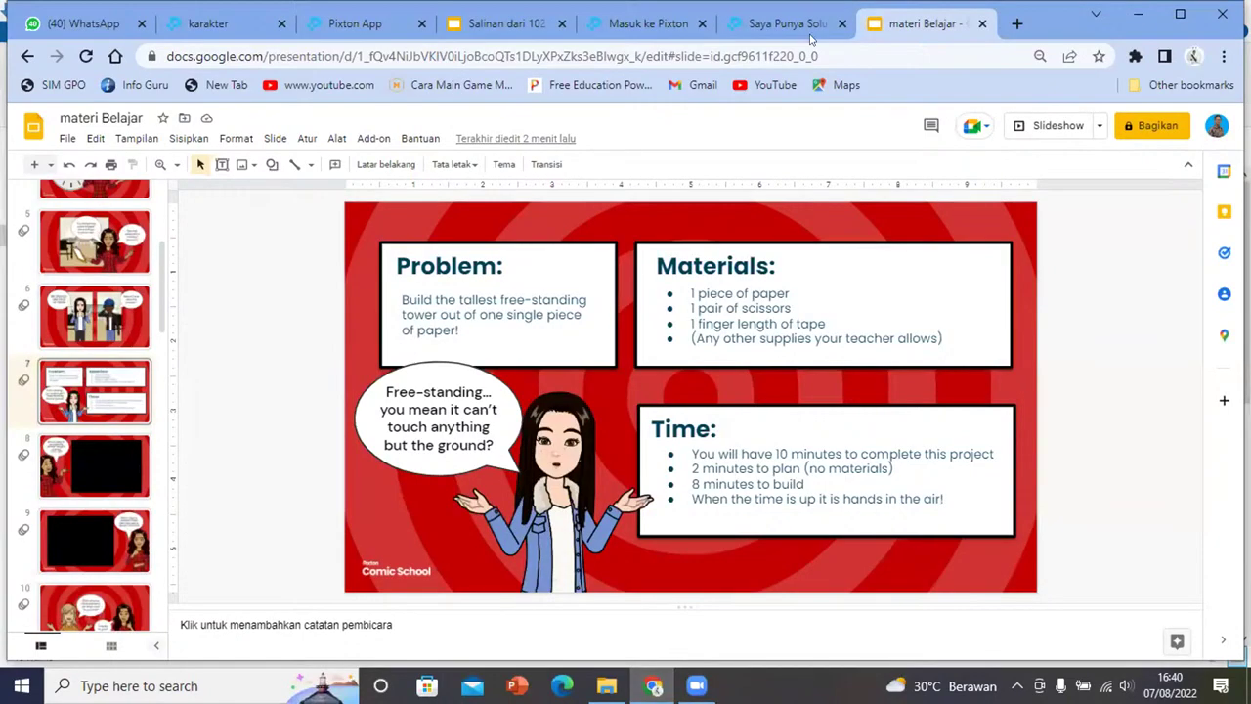
pyautogui.hotkey('ctrl', 'pageup')
pyautogui.scroll(10, 795, 362)
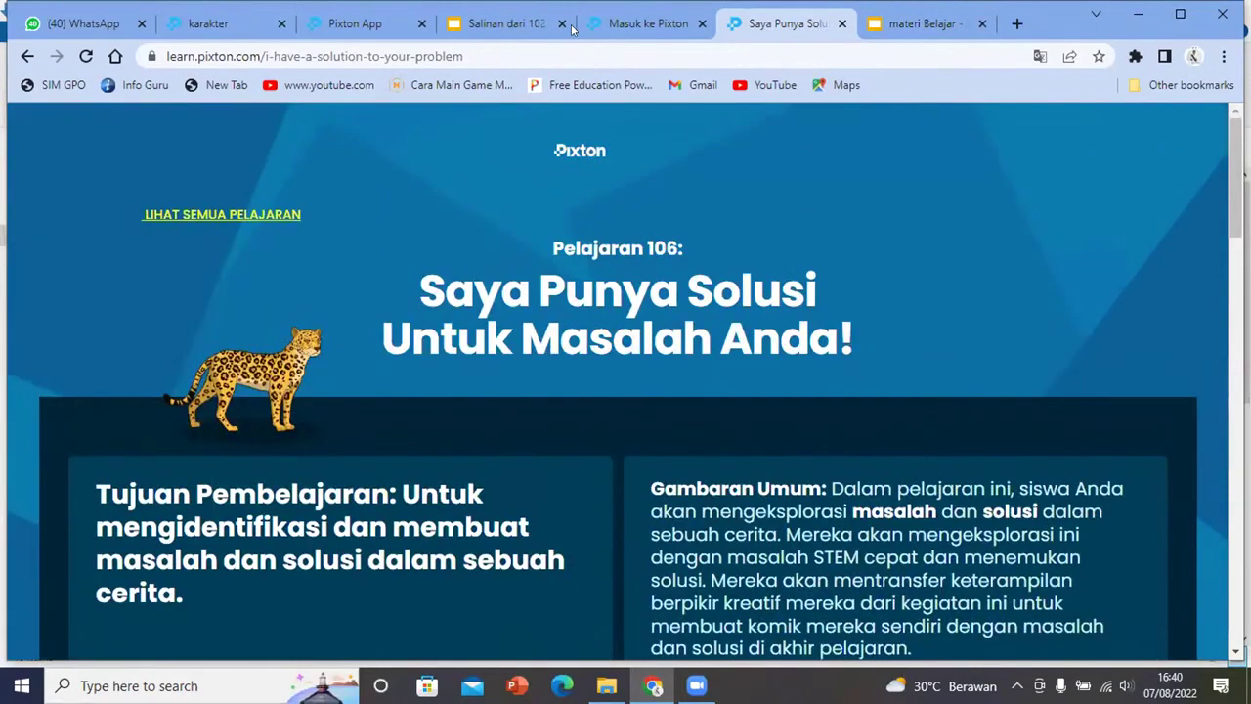
pyautogui.click(641, 24)
pyautogui.scroll(3, 340, 299)
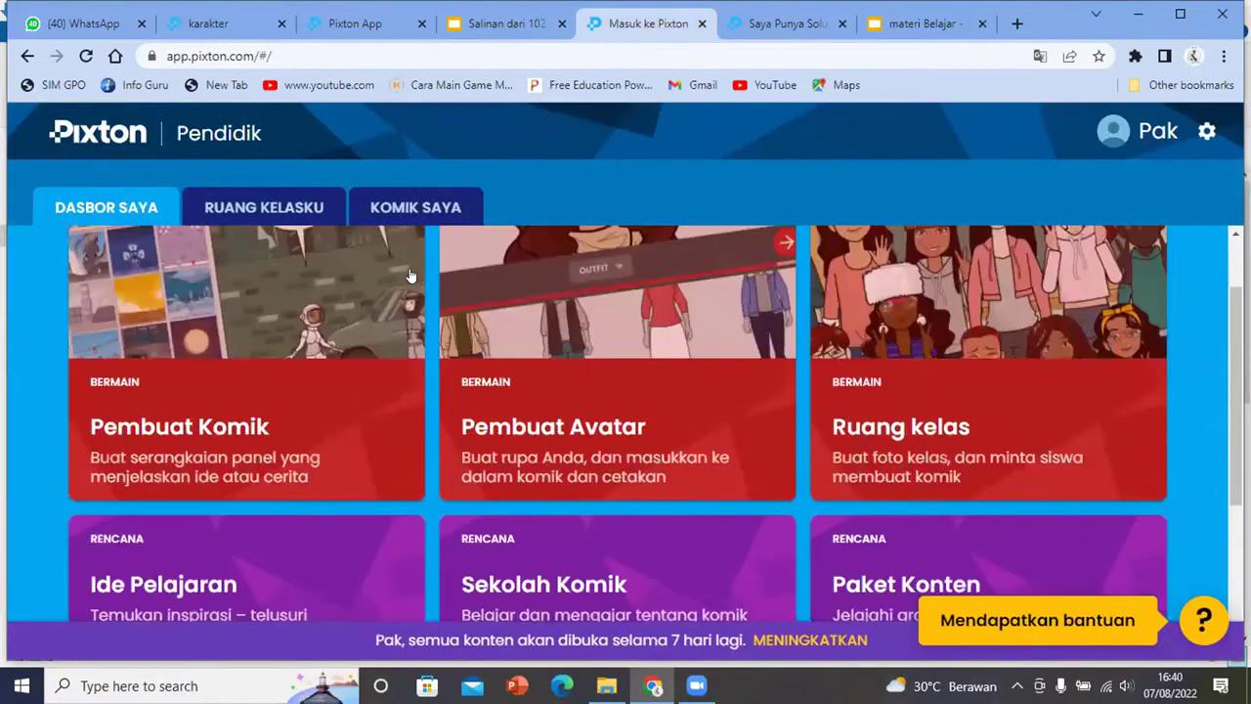
pyautogui.scroll(1, 438, 253)
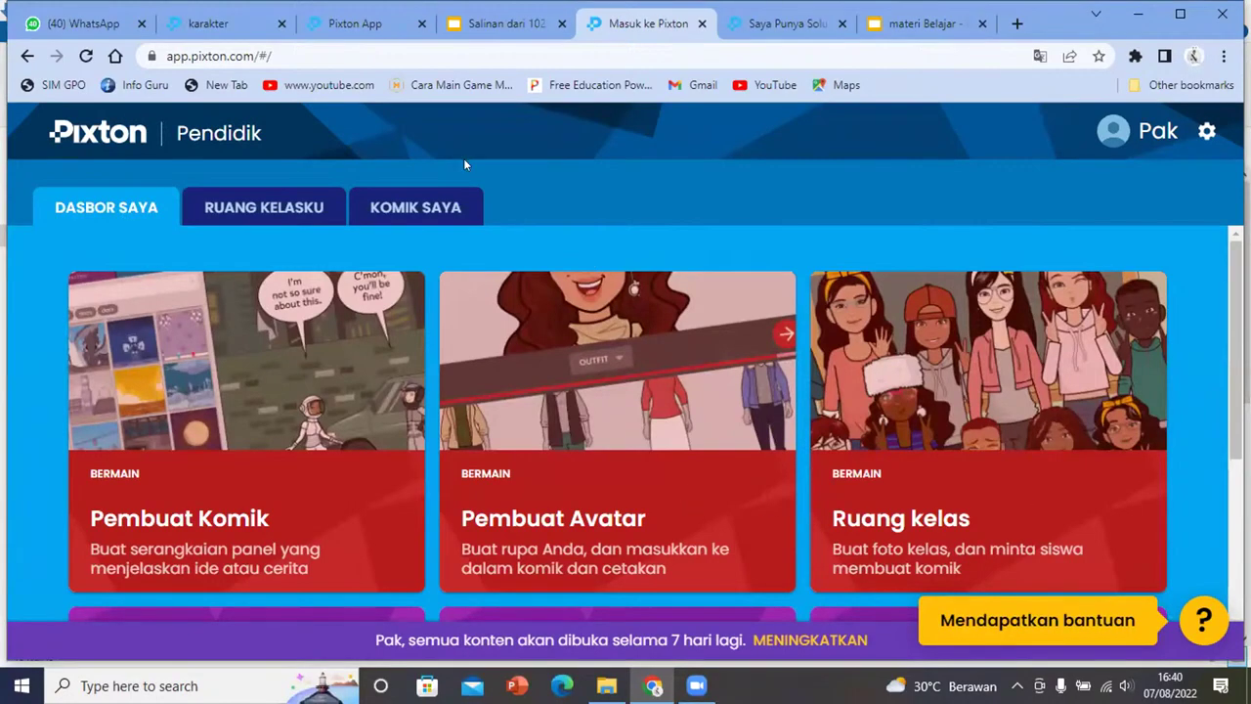
# Close the karakter lesson page and return to the Pixton educator dashboard
pyautogui.click(203, 20)
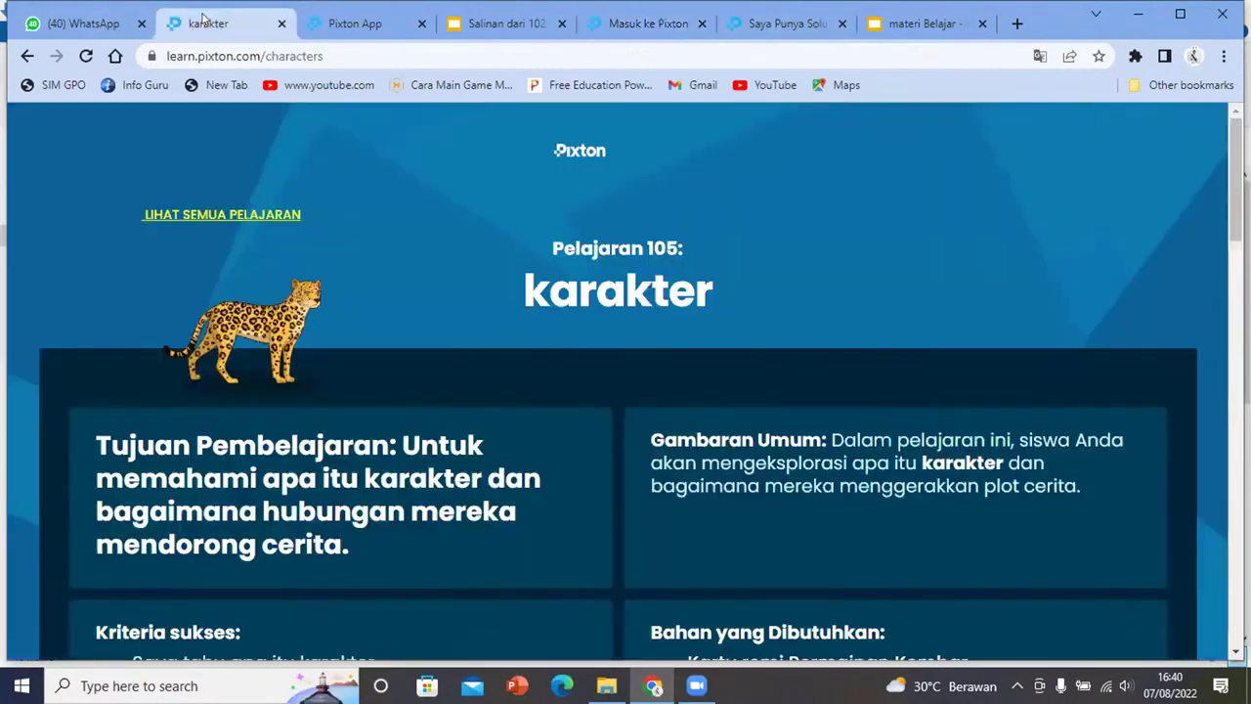
pyautogui.click(279, 23)
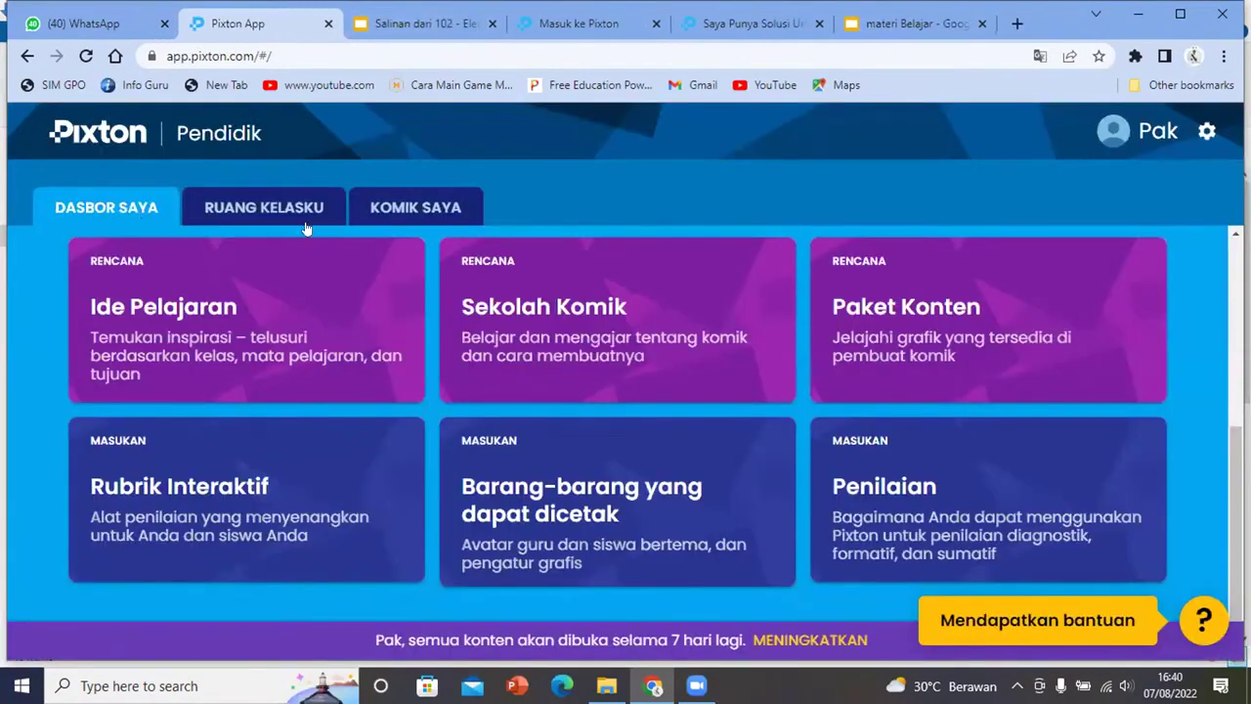
pyautogui.scroll(3, 703, 251)
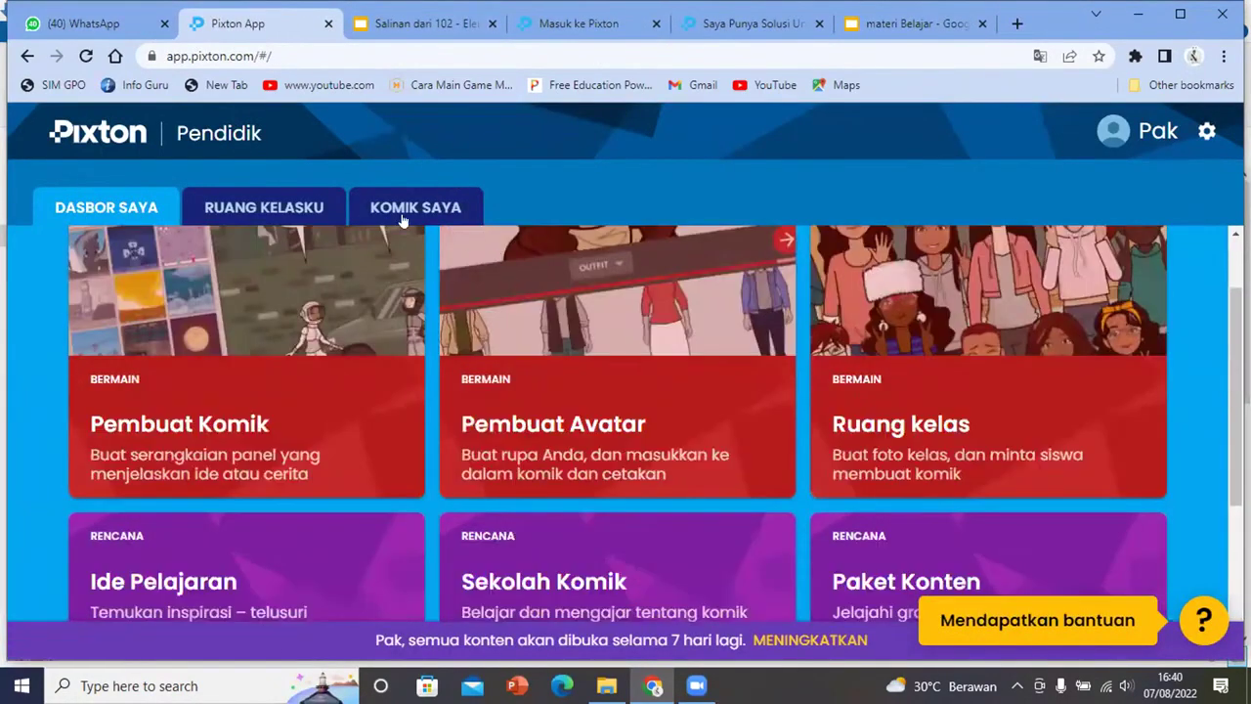
# Log out of the Pixton educator account
pyautogui.click(846, 317)
pyautogui.click(1207, 131)
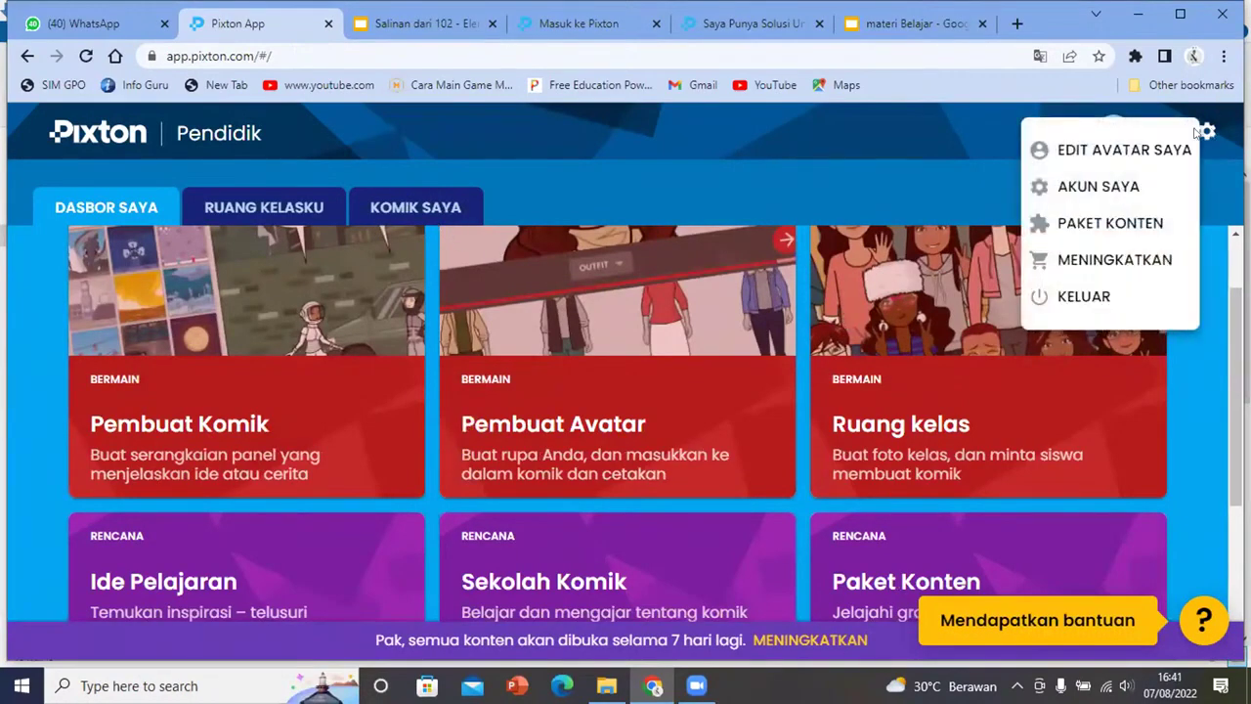
pyautogui.click(1075, 297)
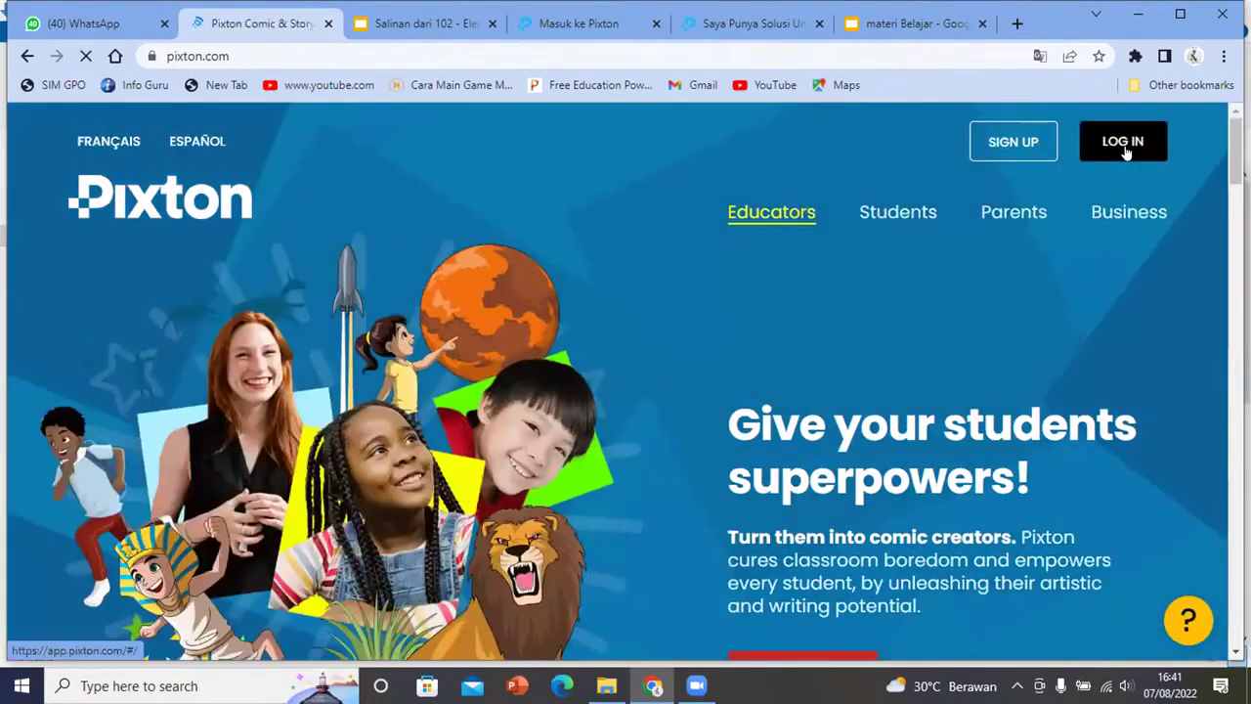
# Log in to Pixton with Google, choosing the second listed account to enter as a student
pyautogui.click(1121, 146)
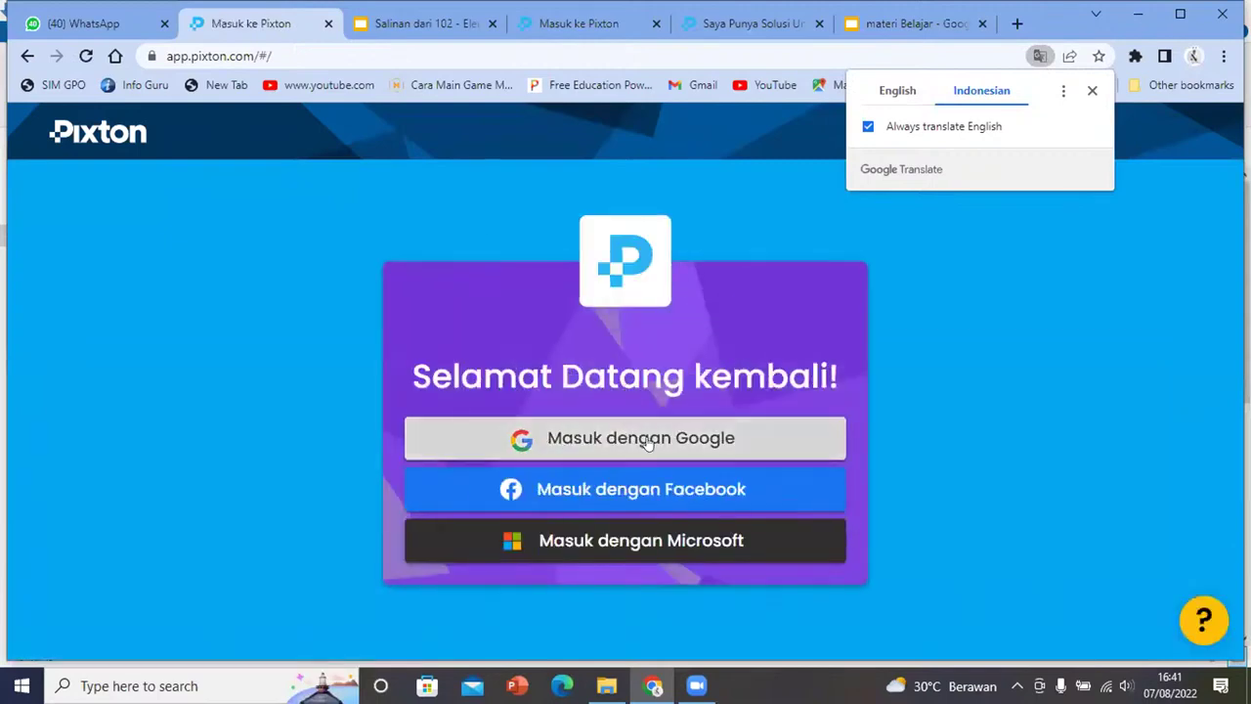
pyautogui.click(647, 441)
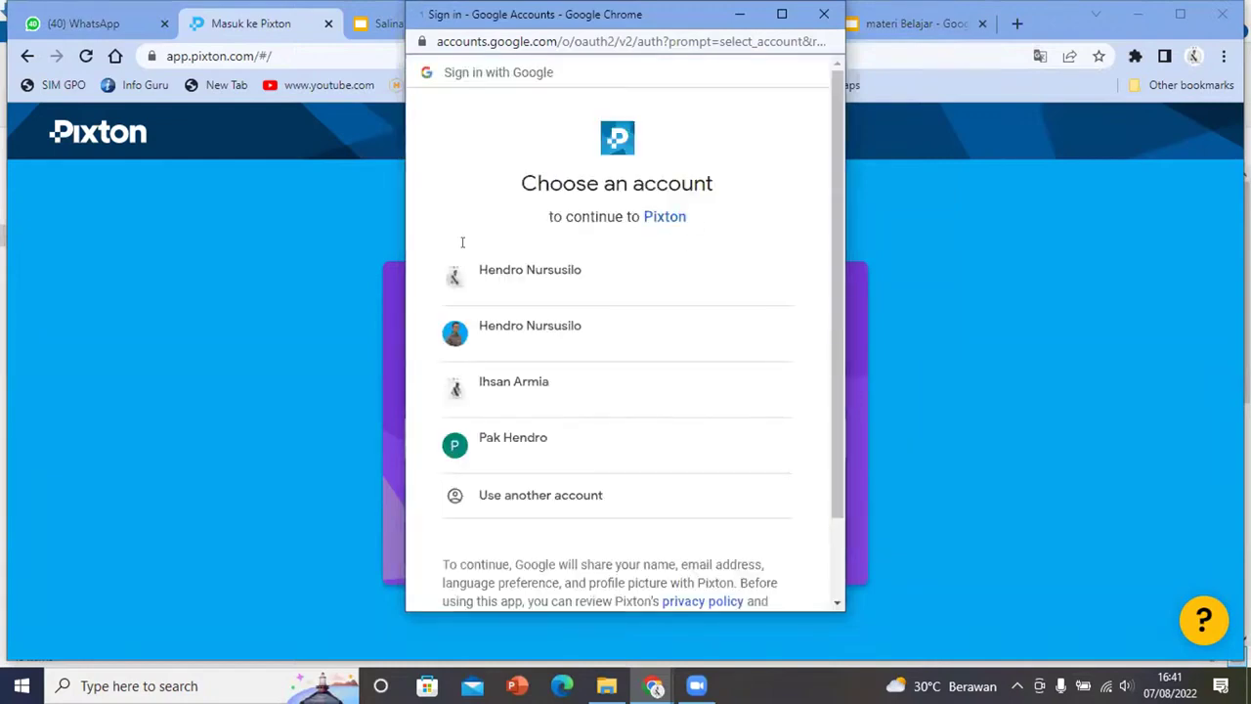
pyautogui.click(489, 332)
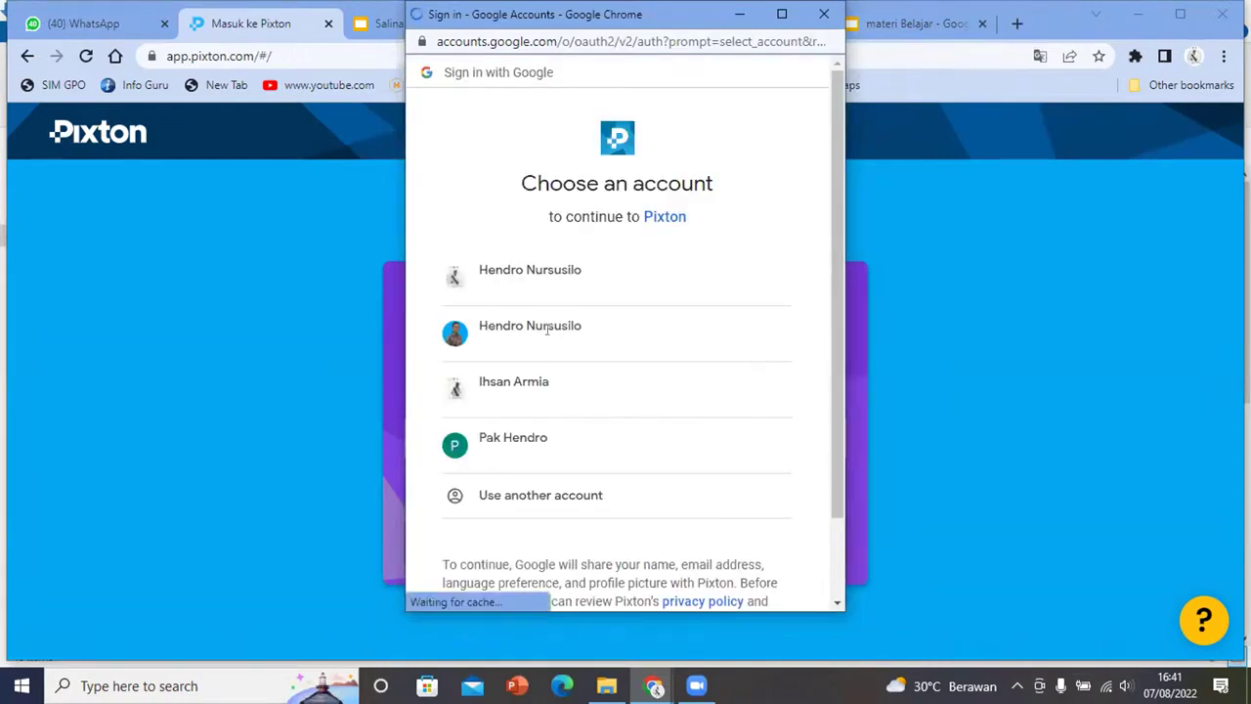
pyautogui.click(518, 334)
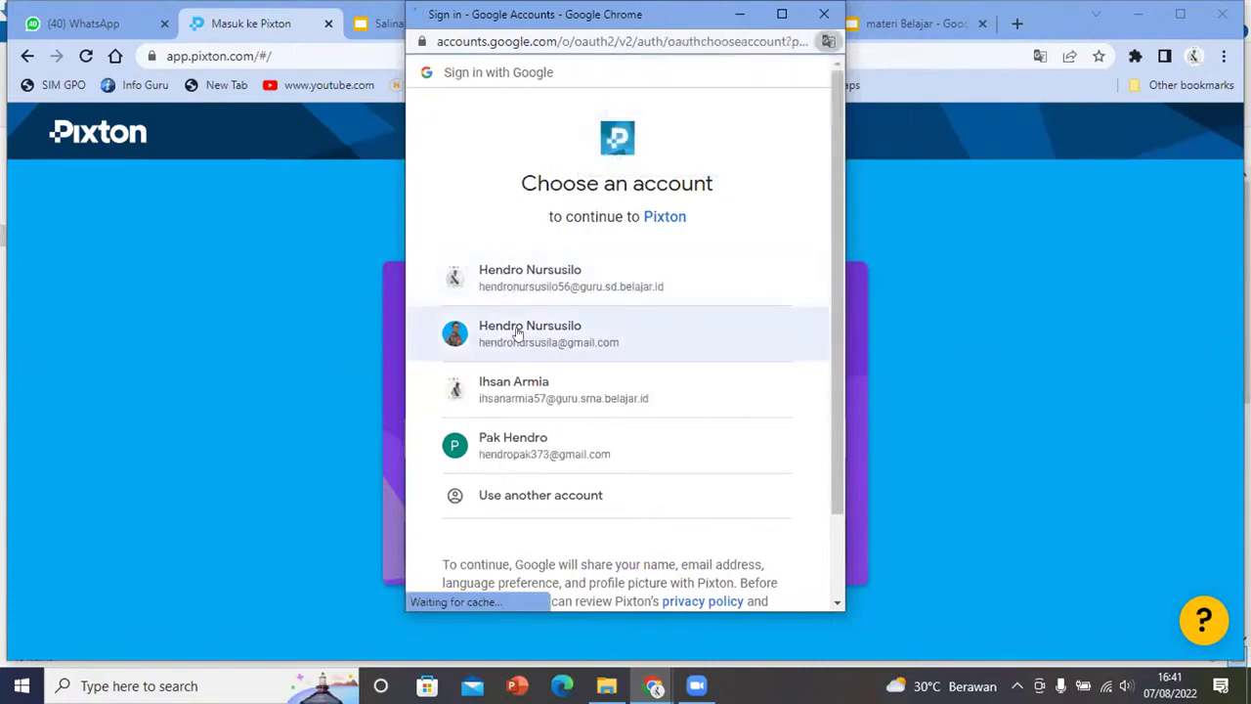
pyautogui.click(518, 334)
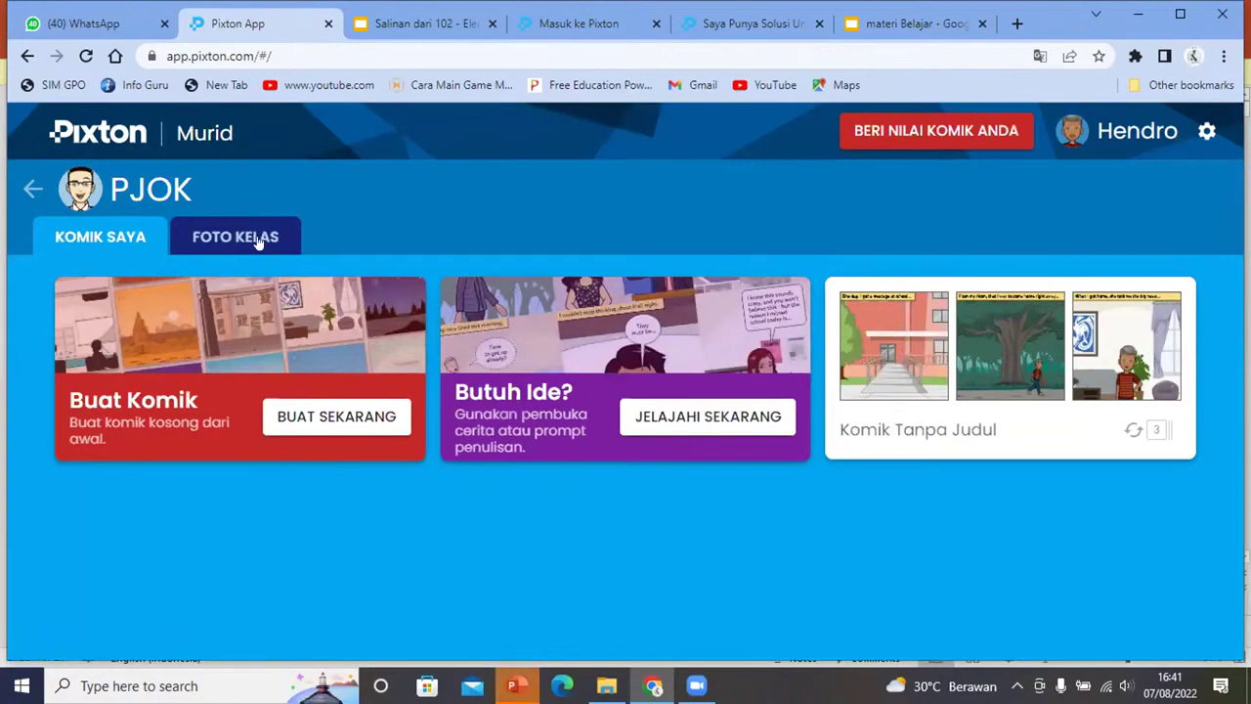
# View the PJOK class photo, return to the student dashboard and enter the PJOK class again
pyautogui.click(210, 240)
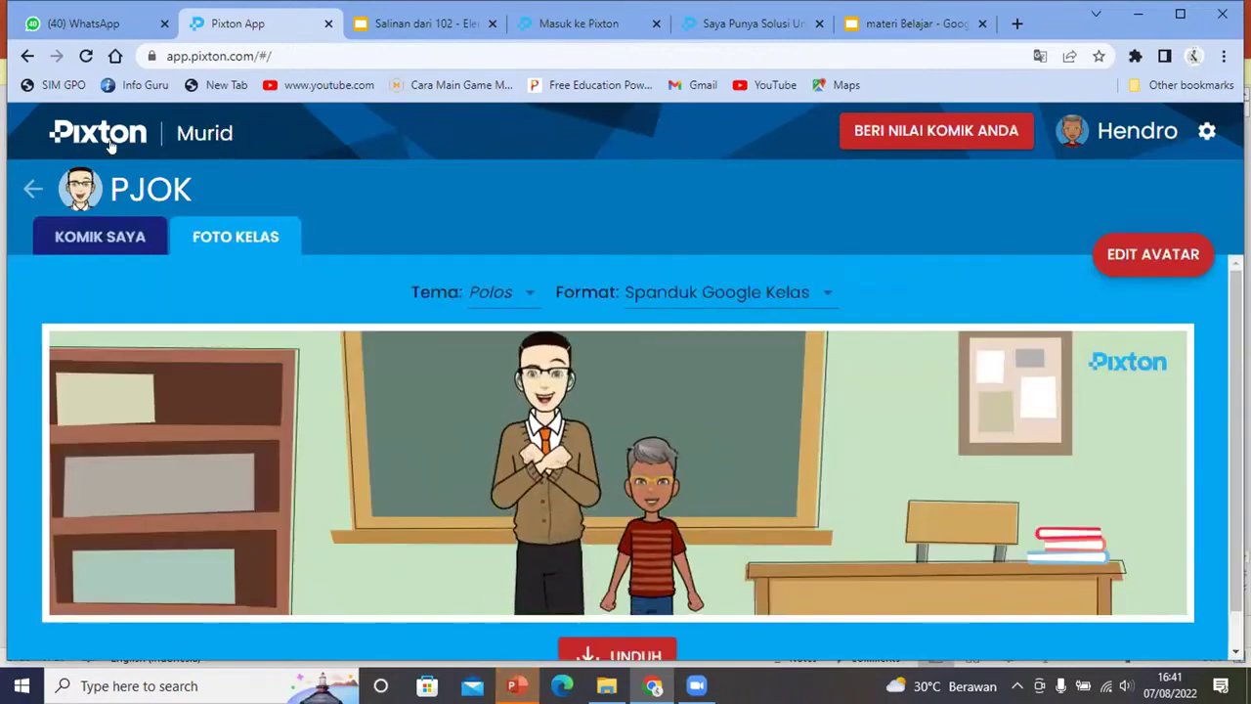
pyautogui.click(43, 193)
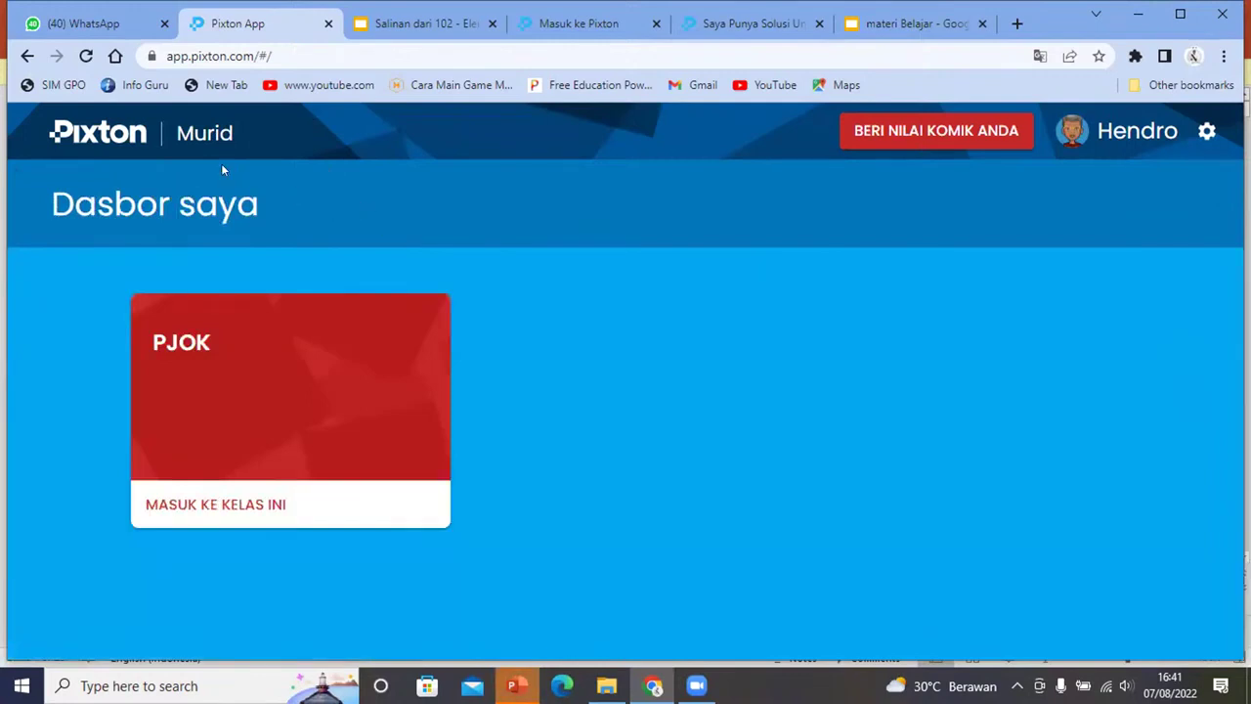
pyautogui.click(224, 501)
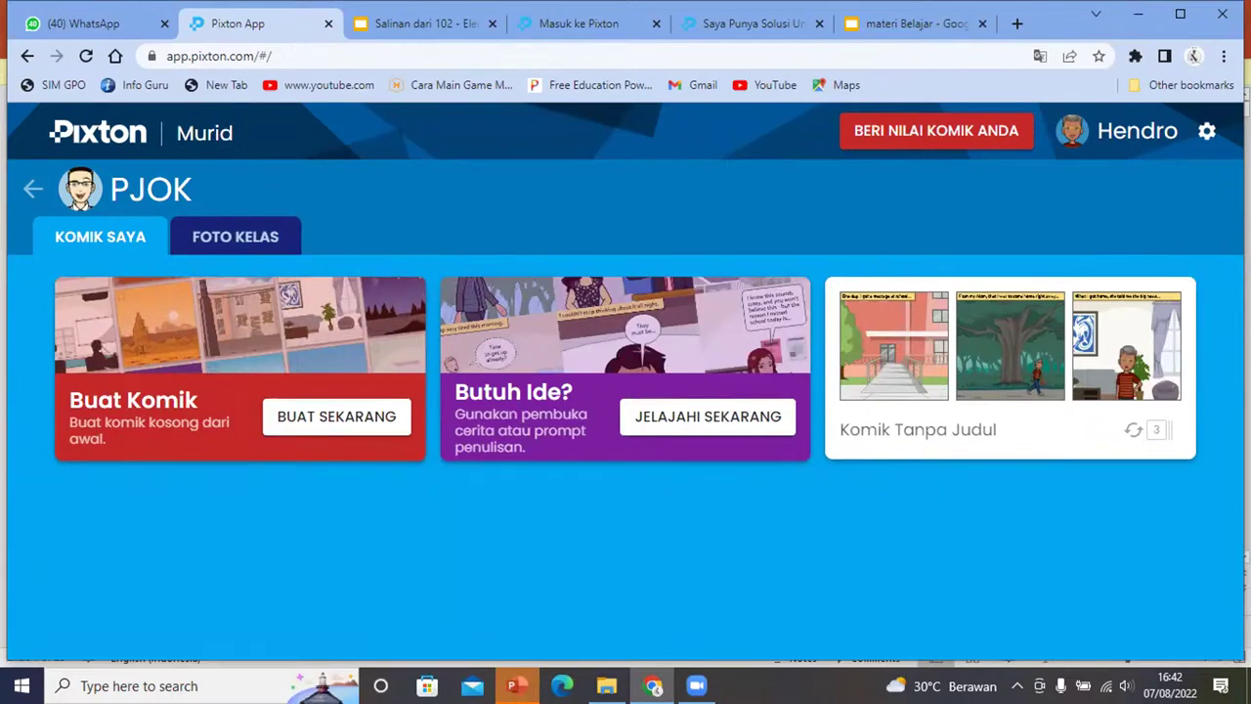
# Log out of the student account and sign back in to Pixton with the teacher's Google account
pyautogui.click(1207, 132)
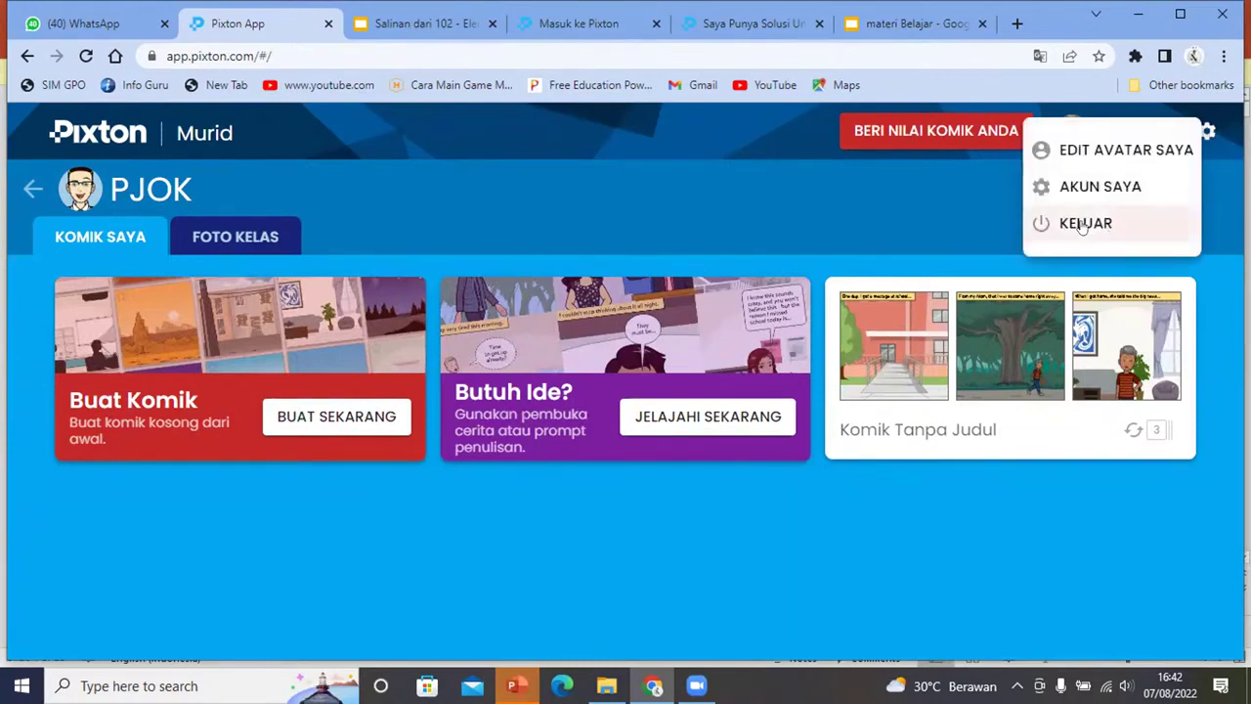
pyautogui.click(1082, 225)
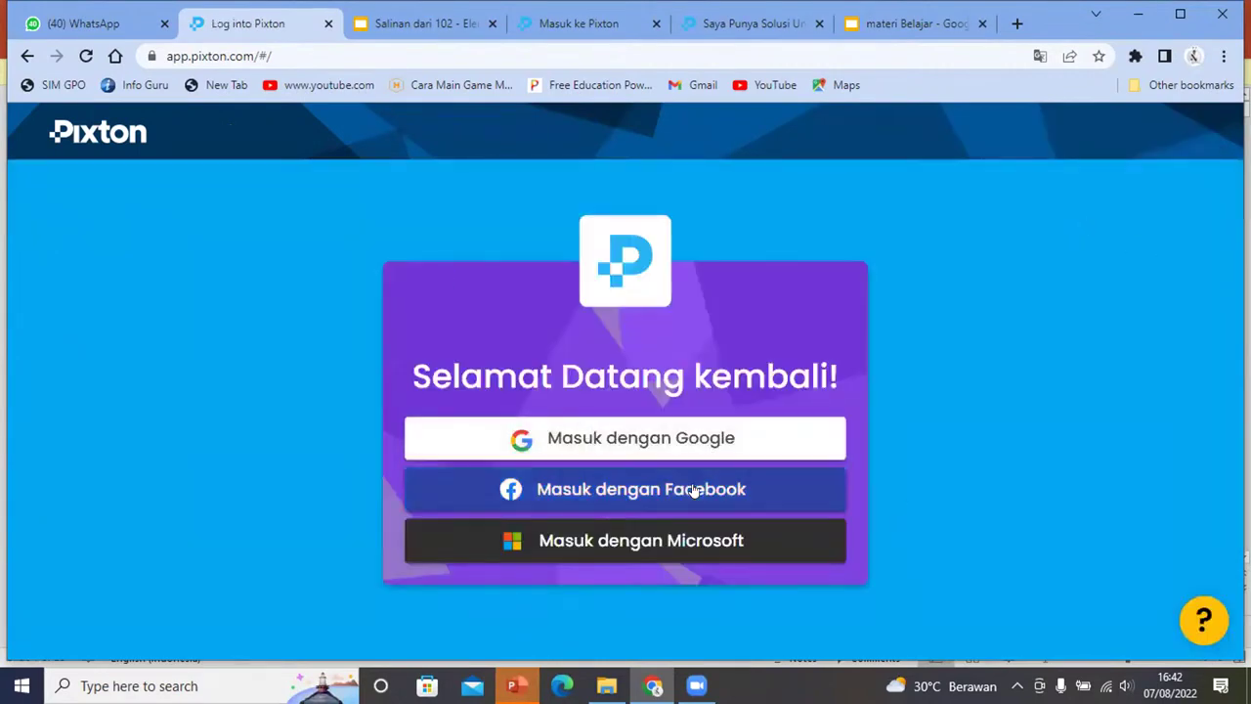
pyautogui.click(662, 438)
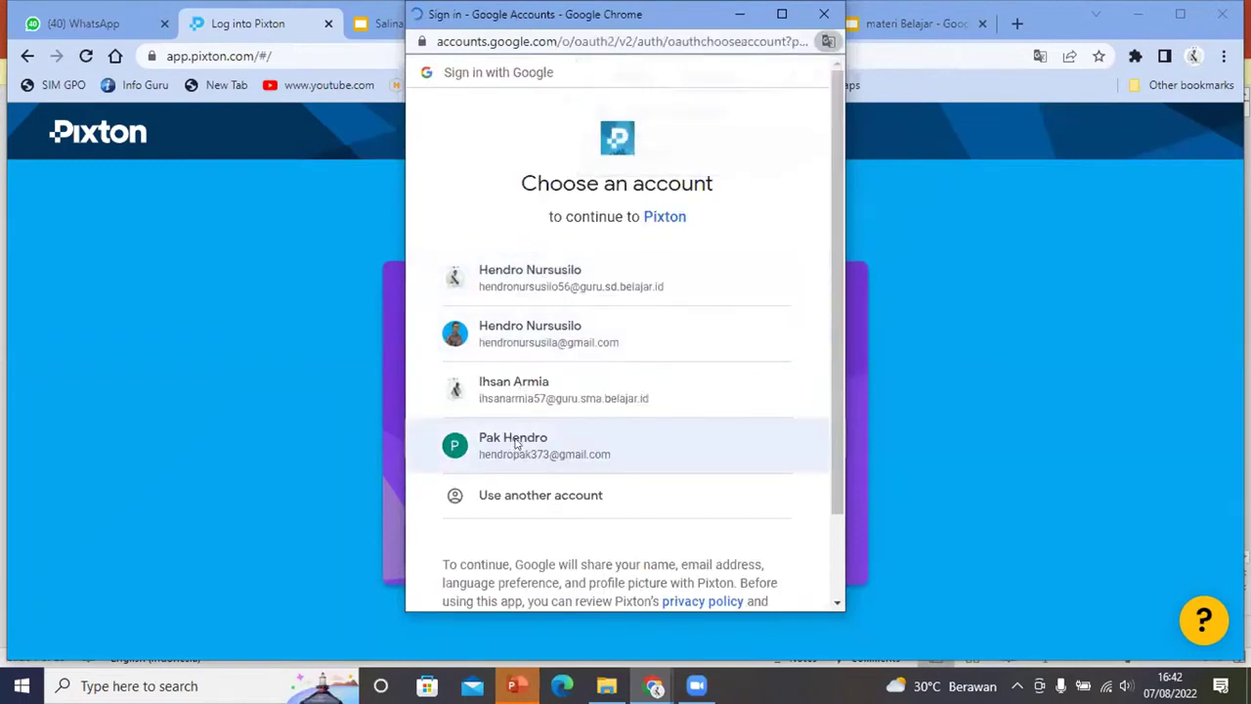
pyautogui.click(513, 445)
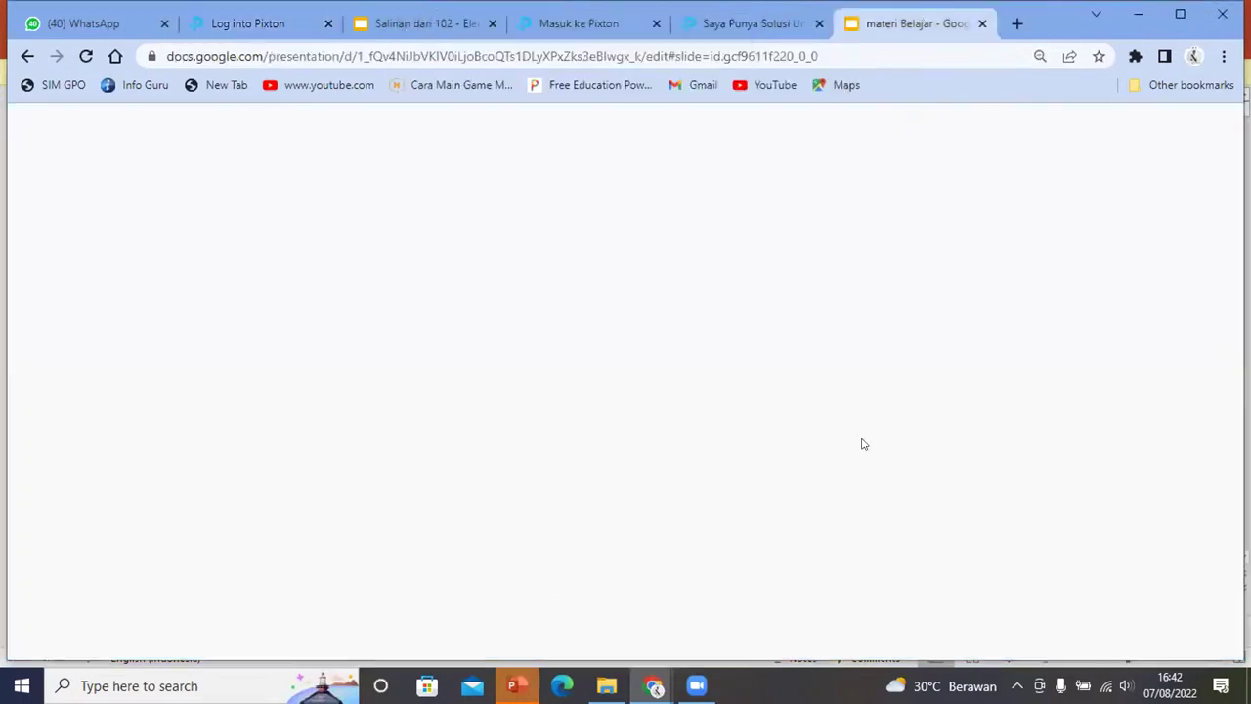
# Switch to PowerPoint, enable editing for the materi Belajar presentation and show slide 2, glancing at the Google Slides version
pyautogui.hotkey('alt', 'Tab')
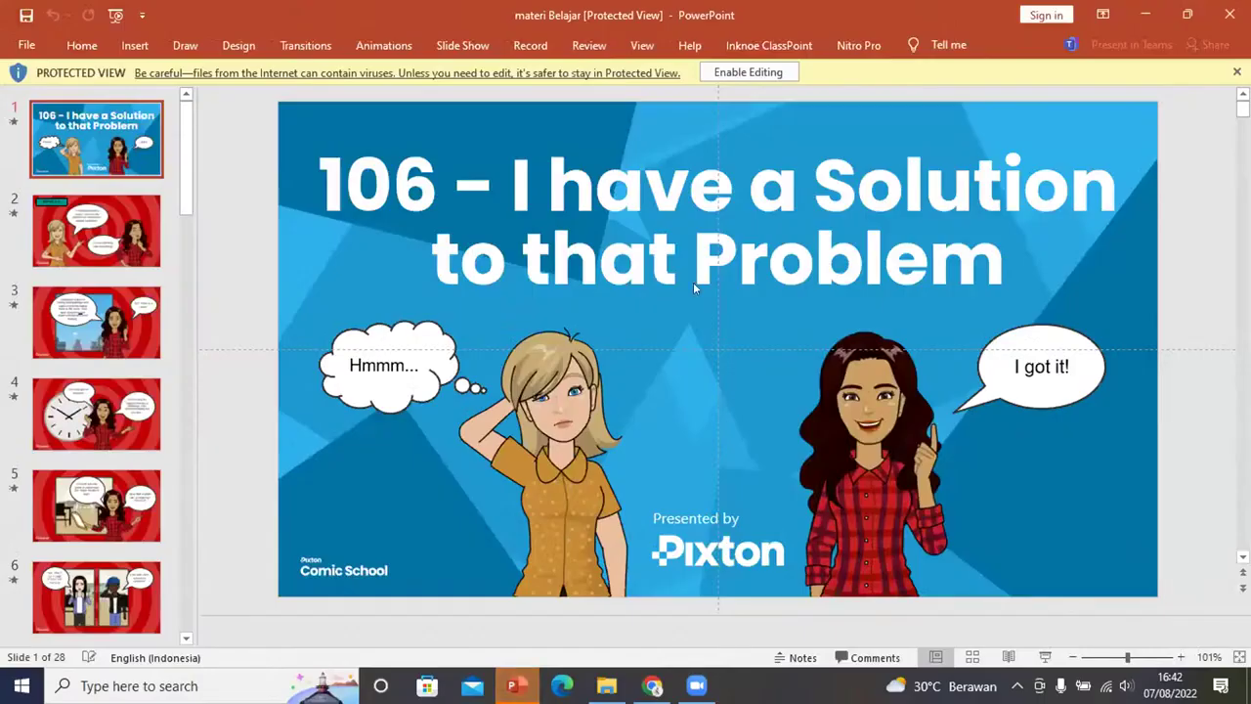
pyautogui.click(745, 74)
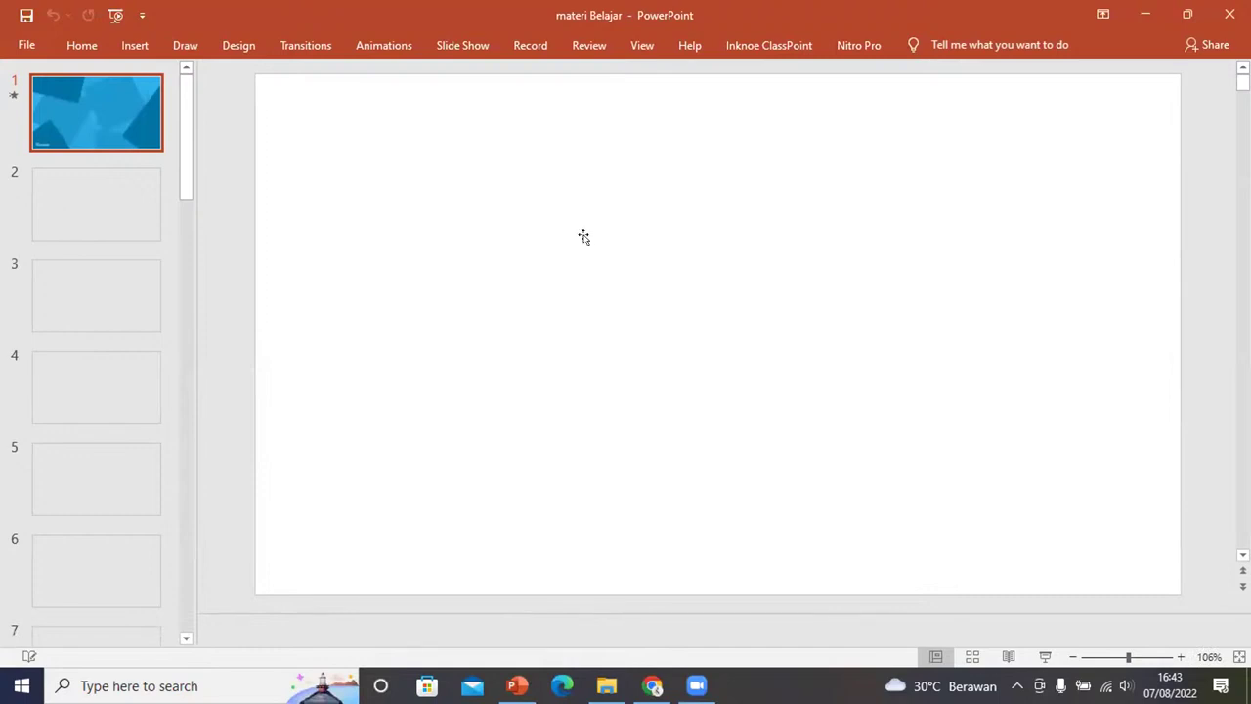
pyautogui.press('pagedown')
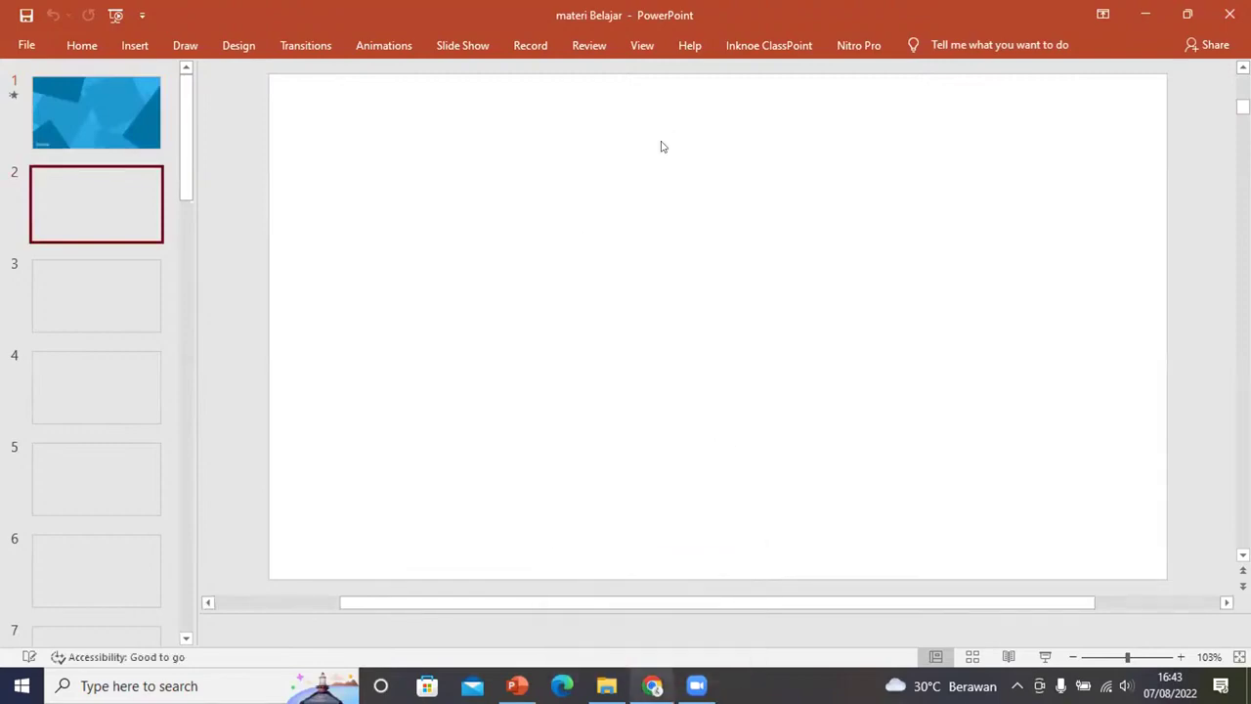
pyautogui.hotkey('alt', 'Tab')
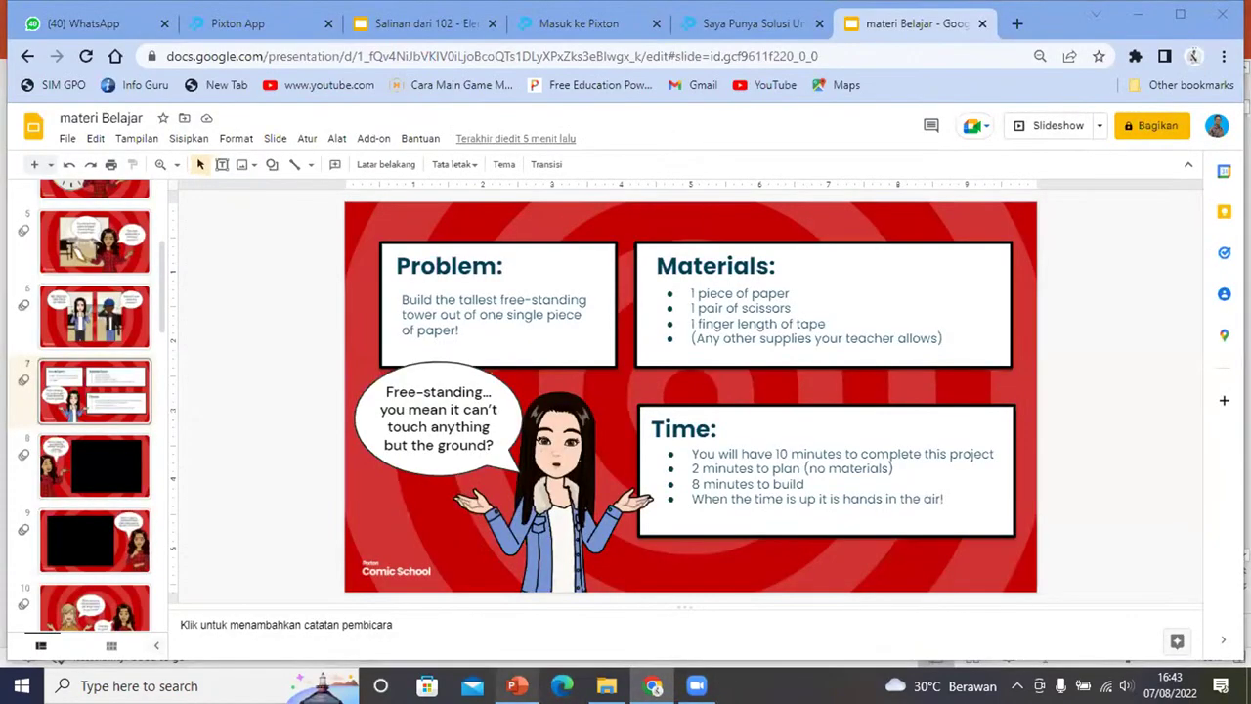
pyautogui.hotkey('alt', 'Tab')
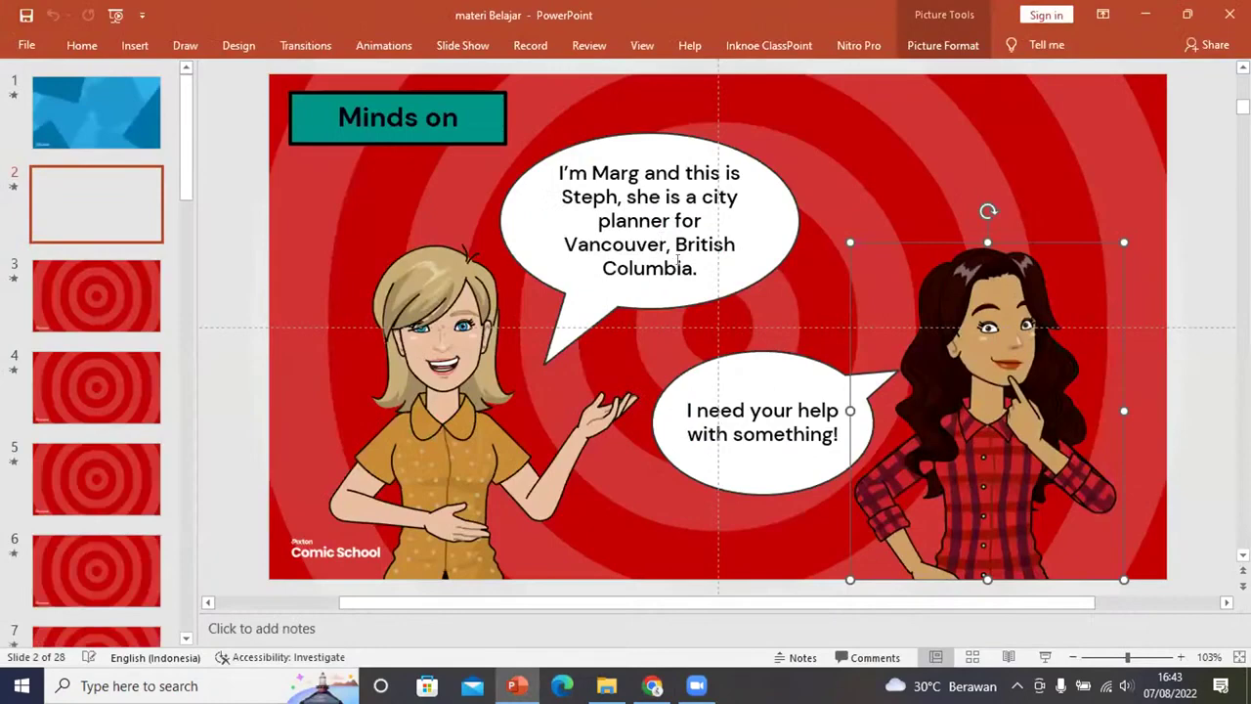
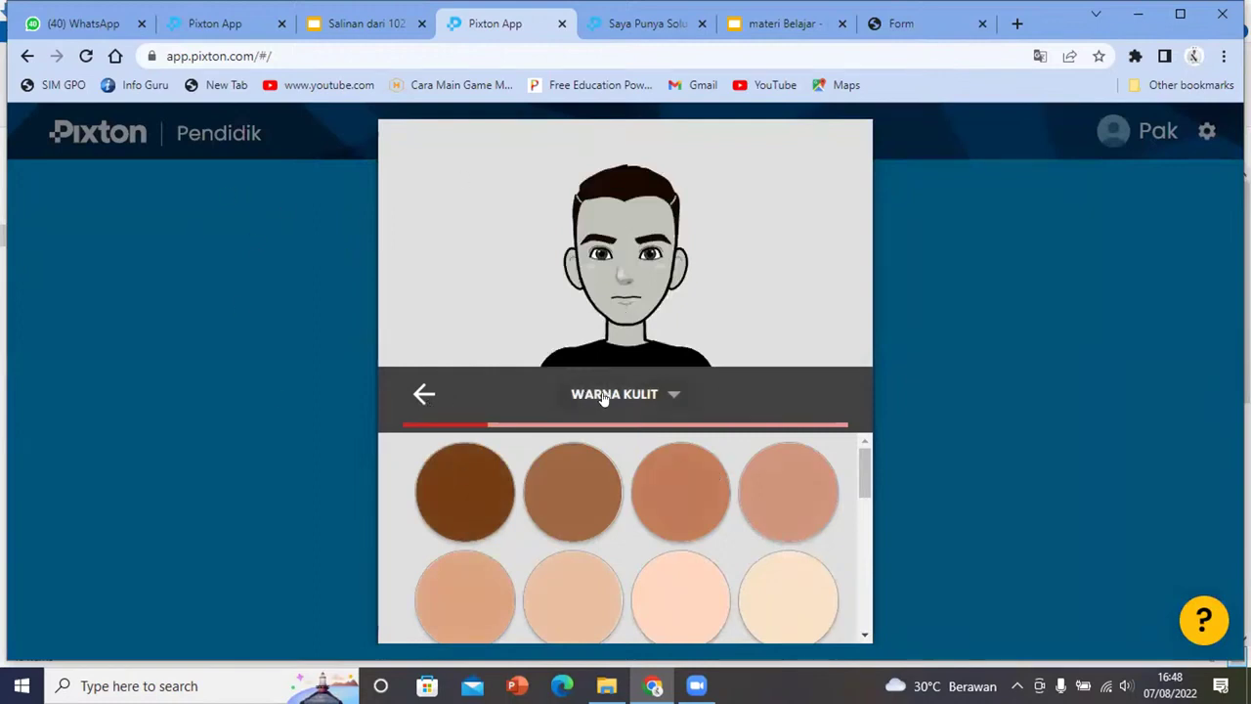
# Go back to the age and gender choices in the Pixton avatar builder, keep Dewasa and change the gender to Perempuan
pyautogui.click(422, 395)
pyautogui.click(827, 394)
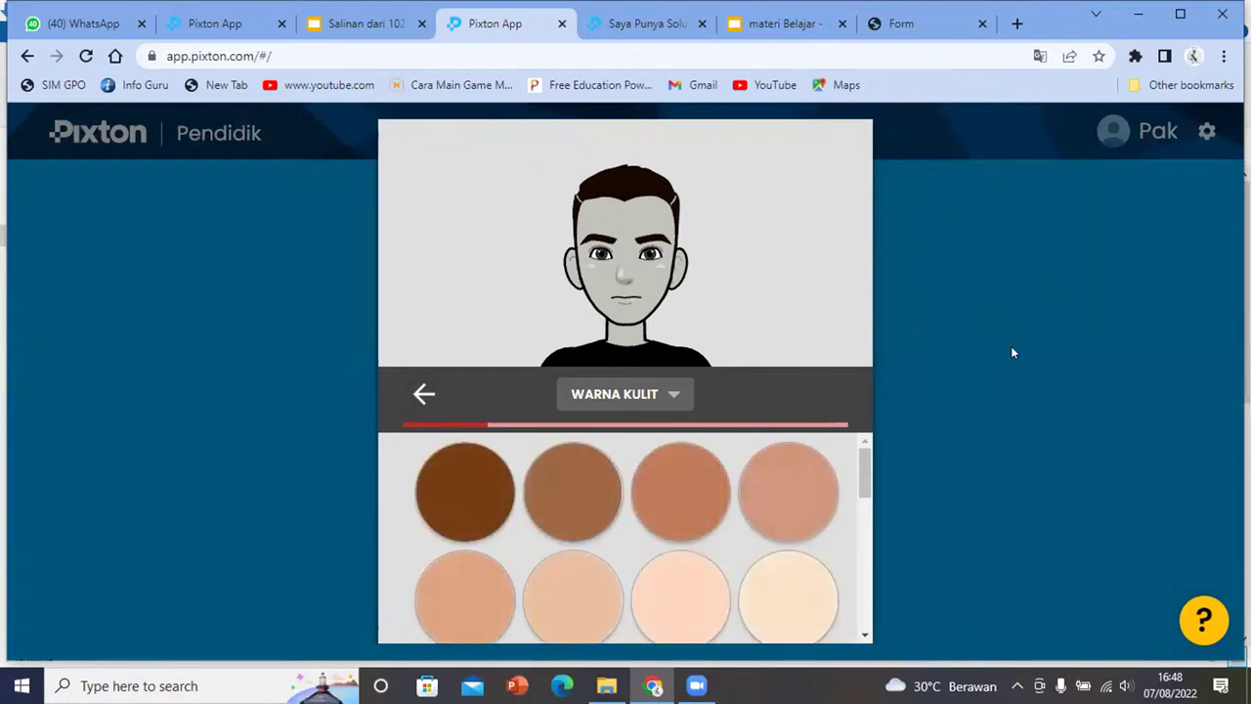
pyautogui.click(423, 394)
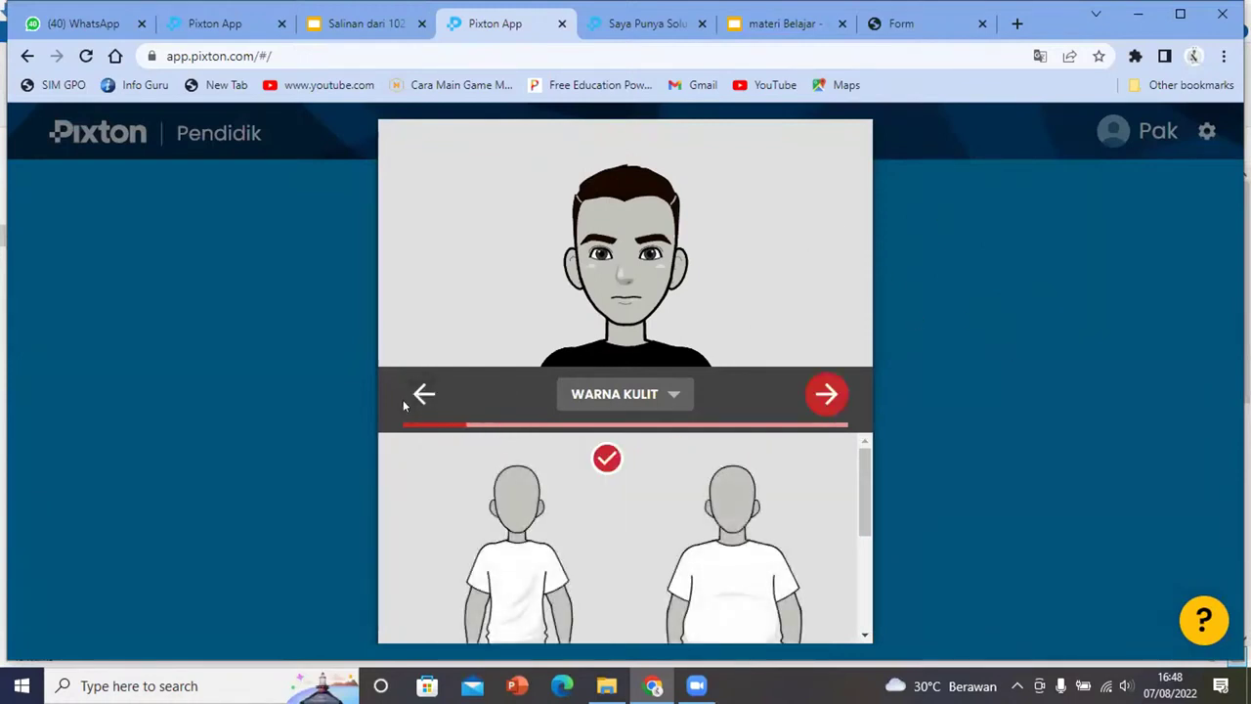
pyautogui.click(427, 391)
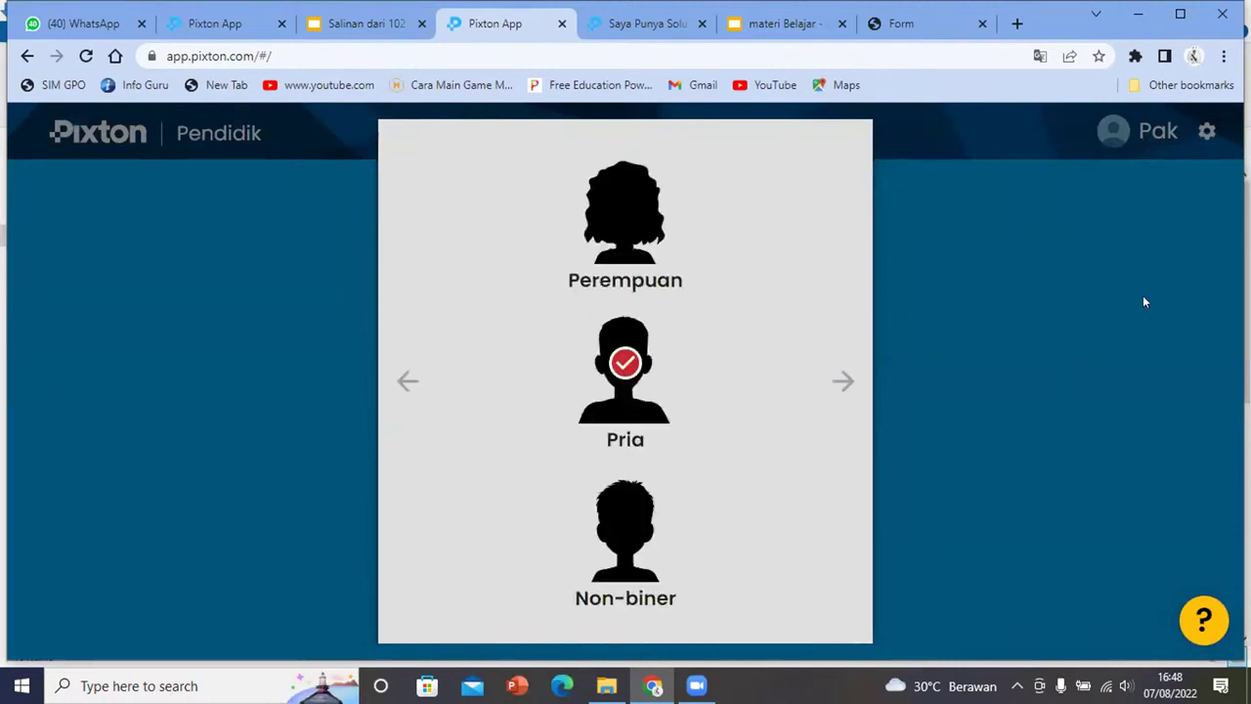
pyautogui.click(405, 381)
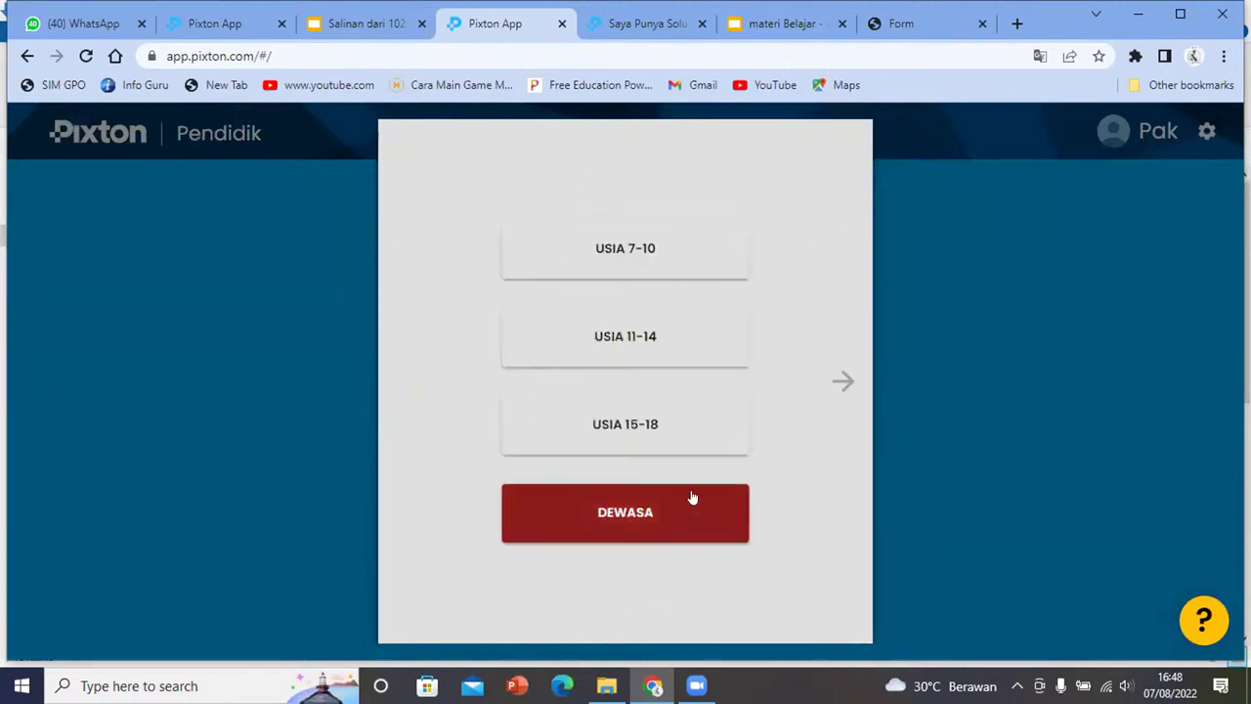
pyautogui.click(842, 381)
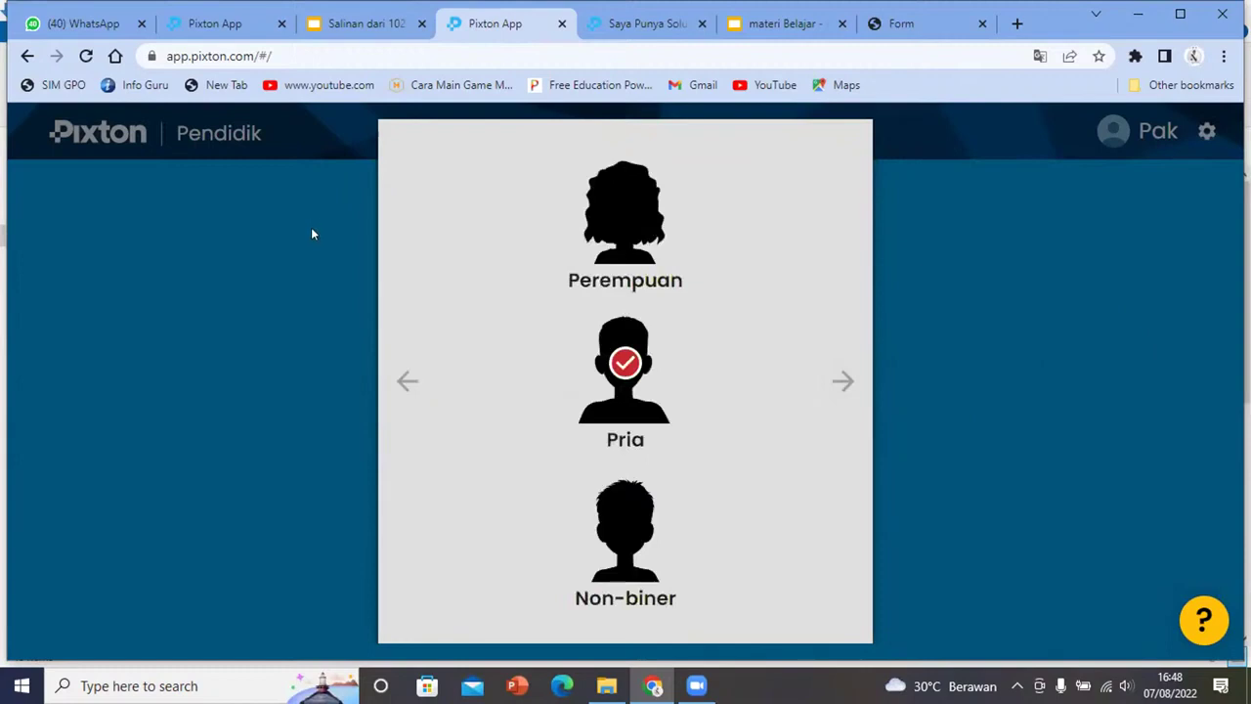
pyautogui.click(843, 379)
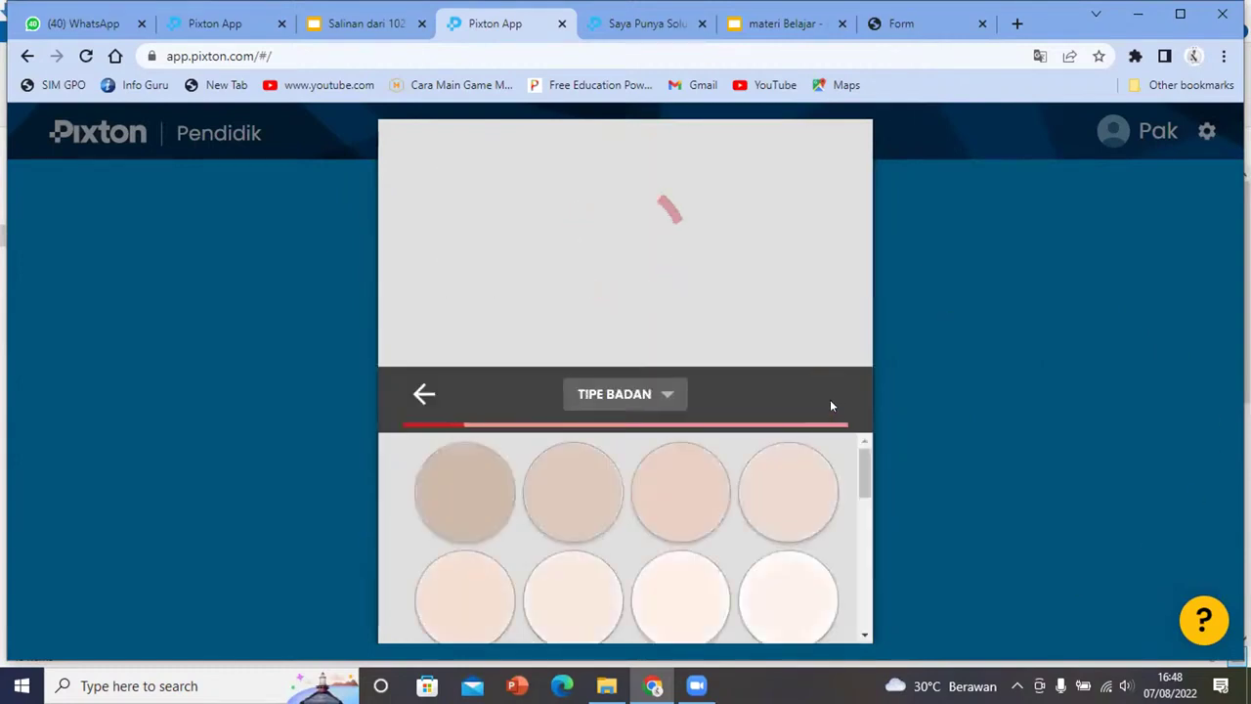
# Show the list of avatar feature categories and give the avatar a medium reddish-brown skin tone
pyautogui.click(664, 393)
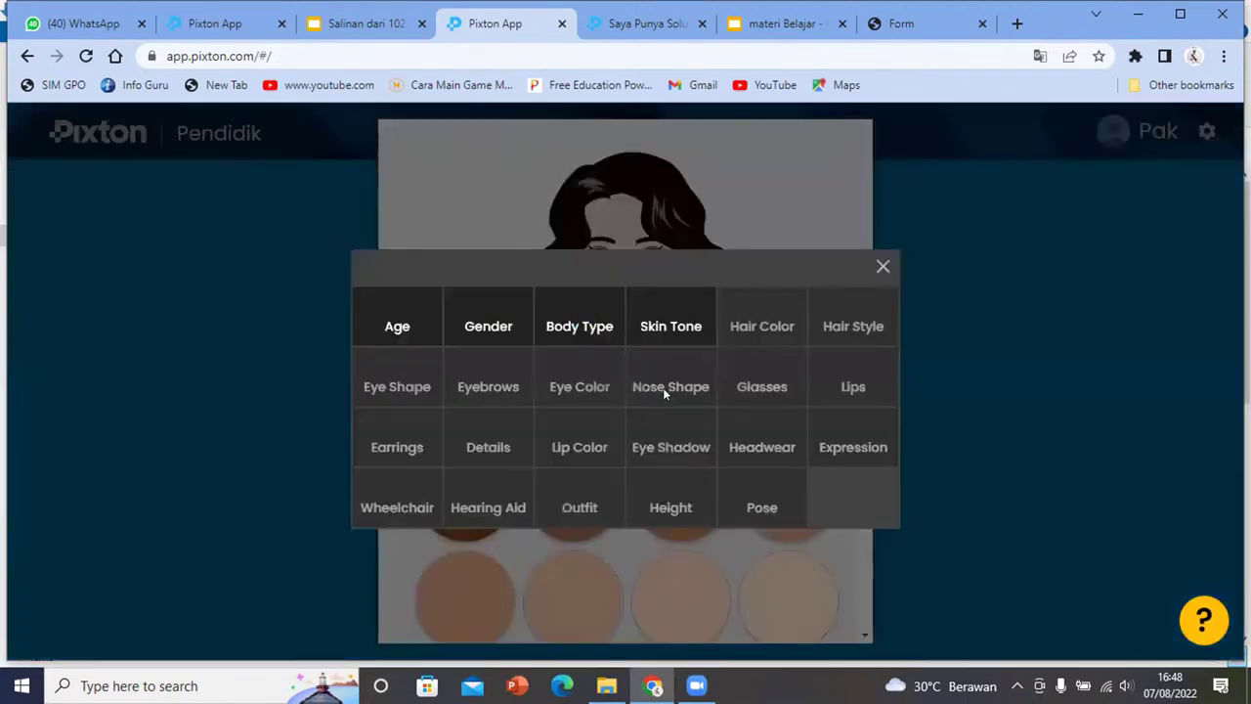
pyautogui.click(663, 334)
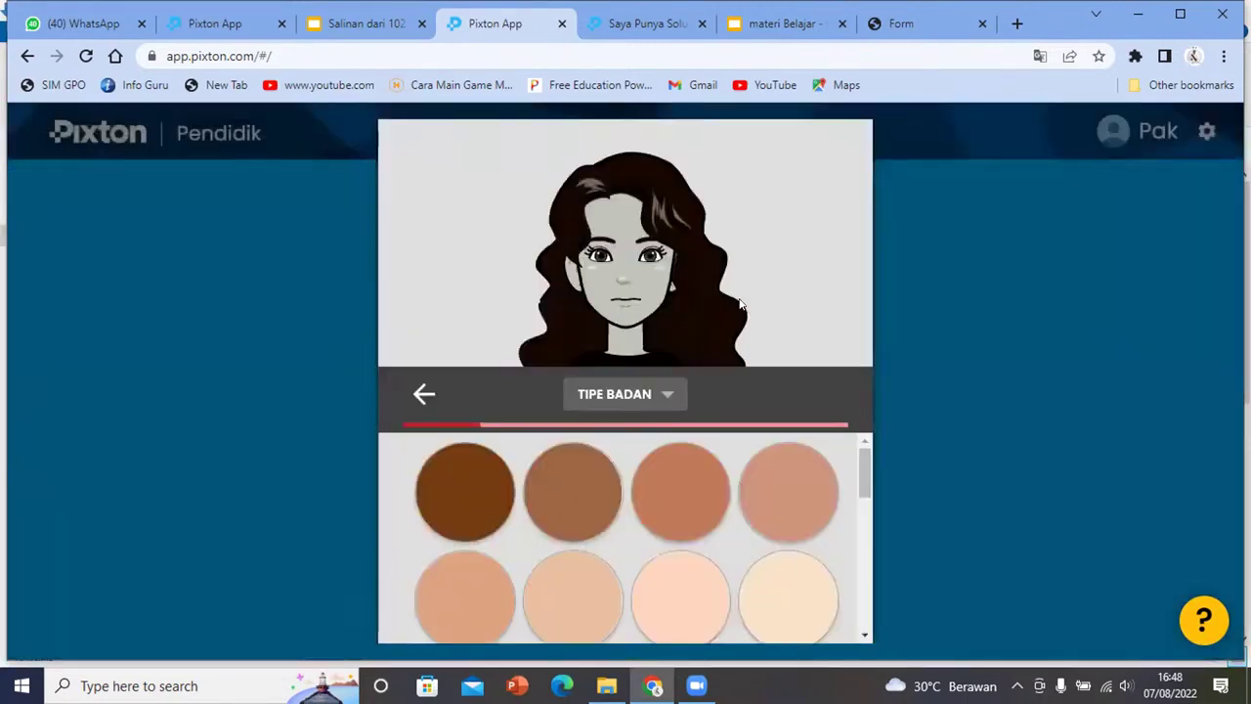
pyautogui.click(651, 395)
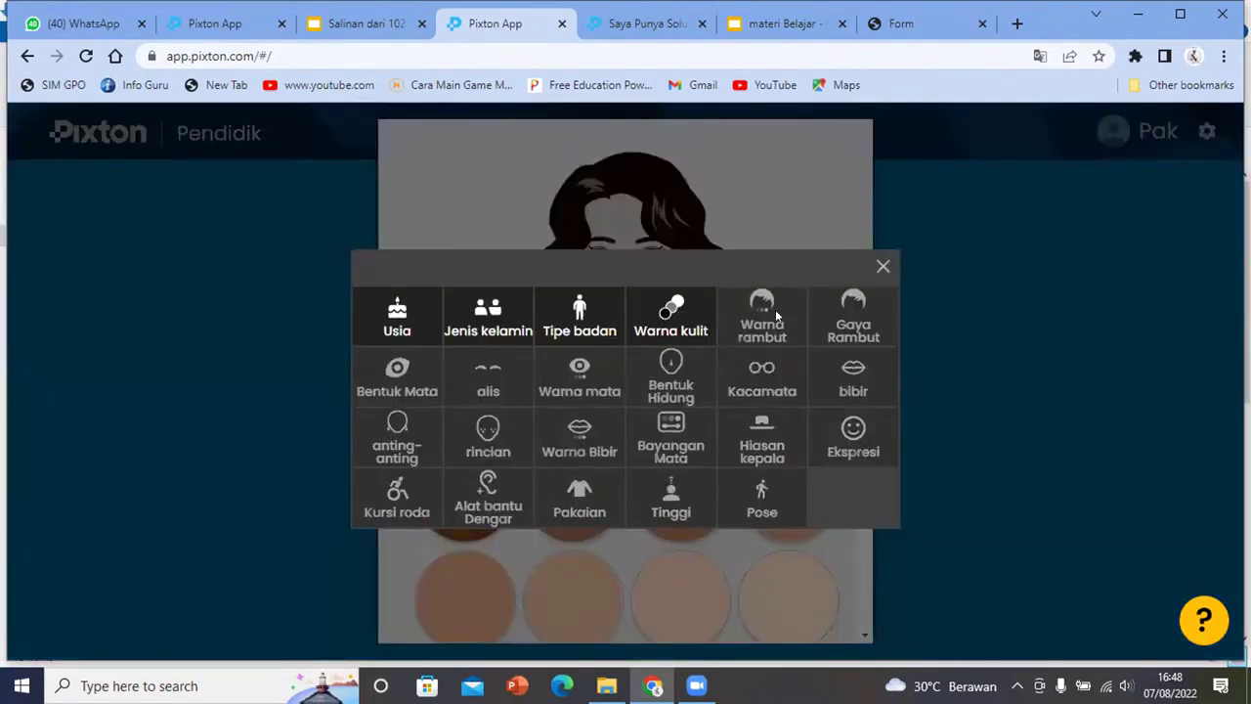
pyautogui.click(554, 534)
pyautogui.click(829, 391)
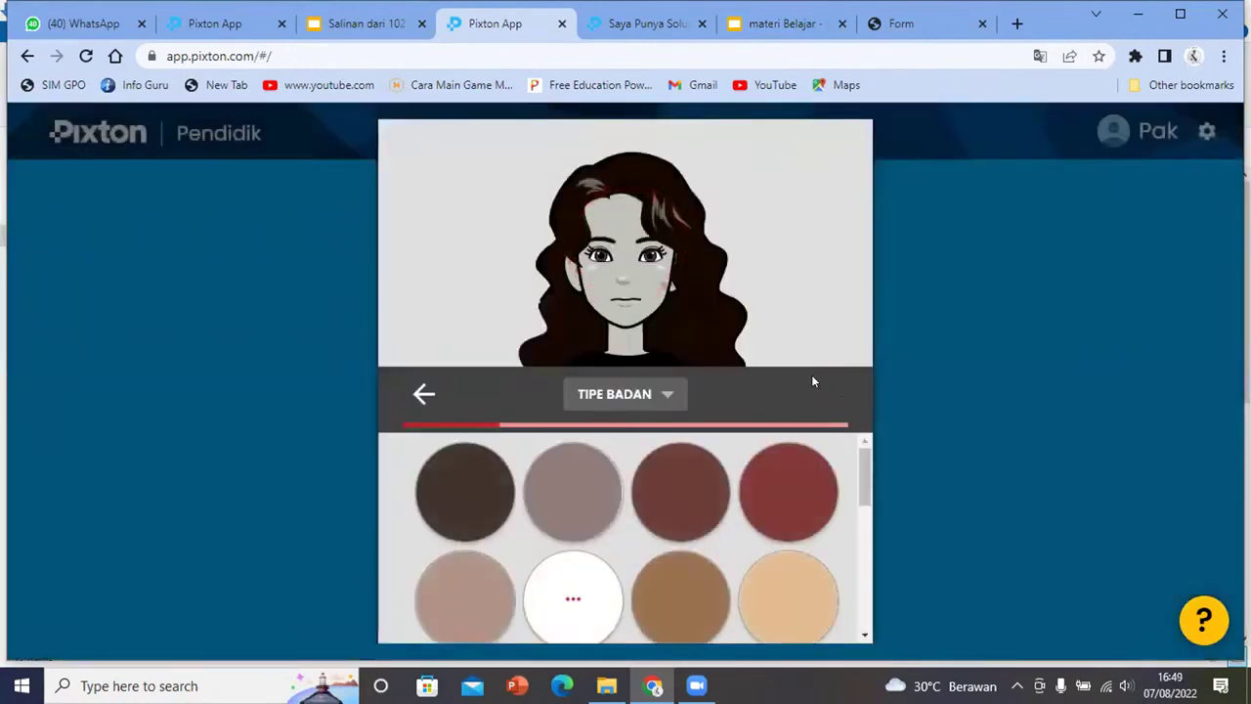
# Set the avatar's hair colour to golden orange and its hairstyle to long, centre-parted wavy braids
pyautogui.click(787, 530)
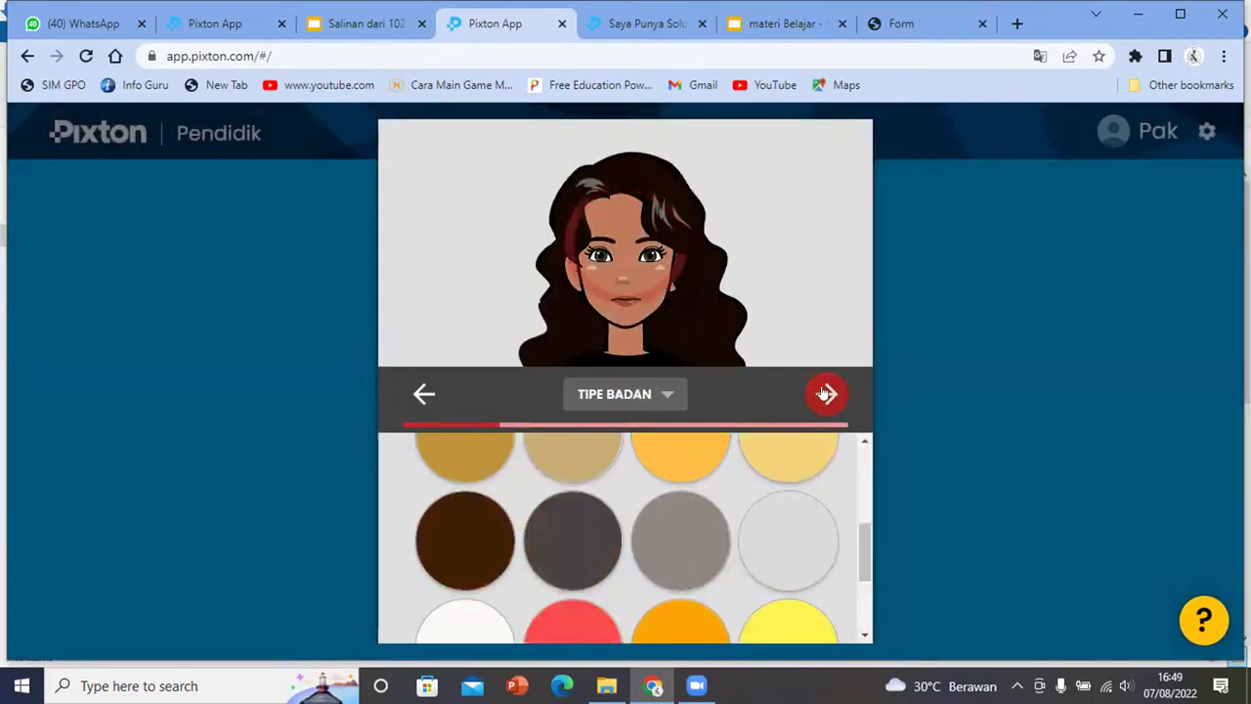
pyautogui.click(823, 394)
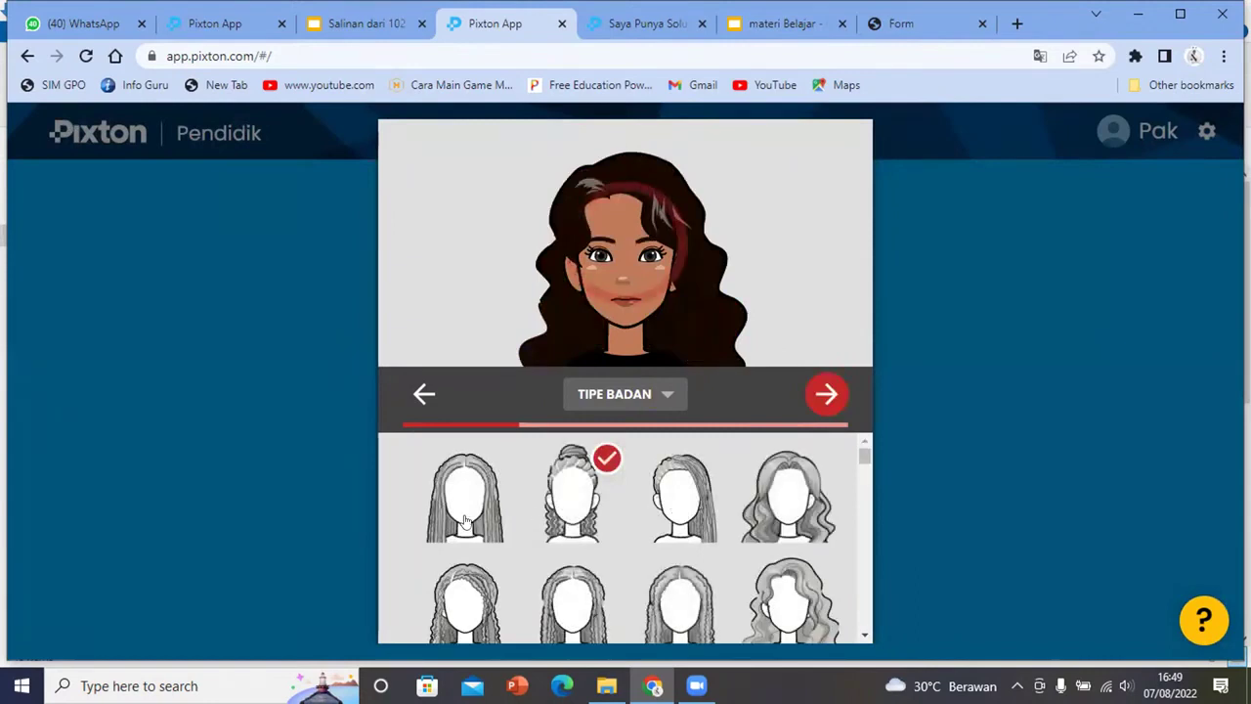
pyautogui.scroll(-2, 531, 505)
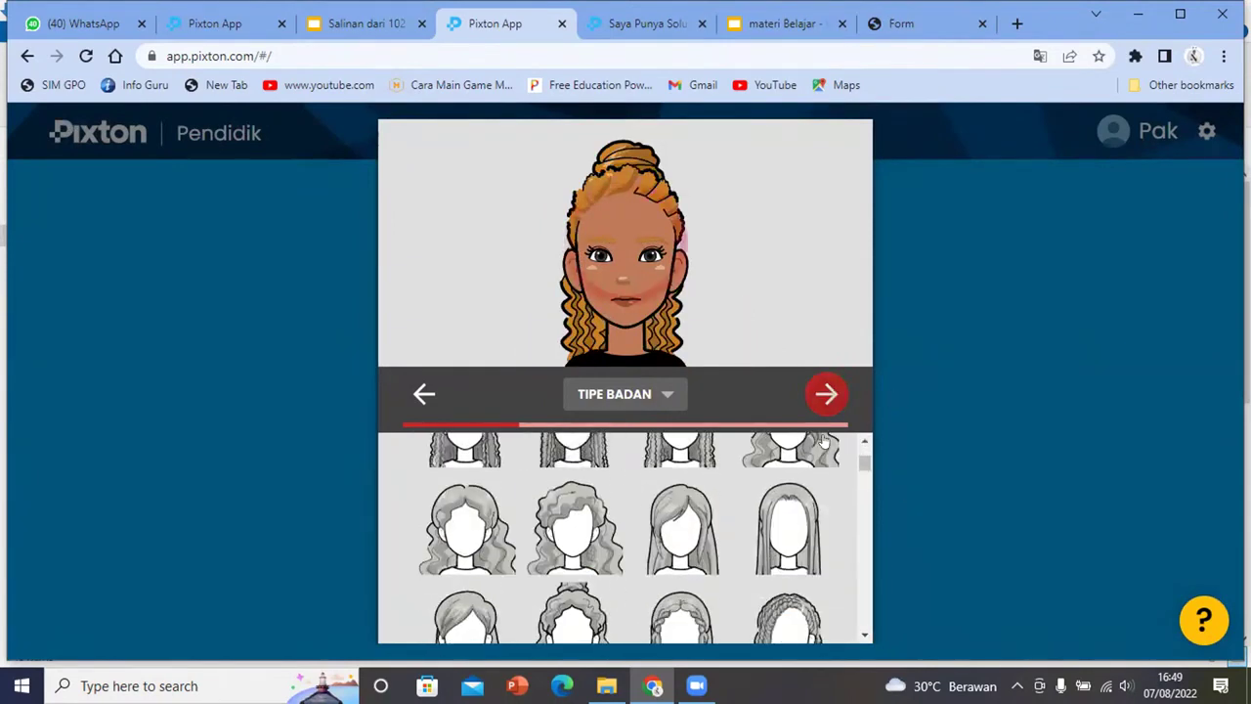
pyautogui.click(806, 493)
pyautogui.scroll(-1, 684, 489)
pyautogui.click(826, 394)
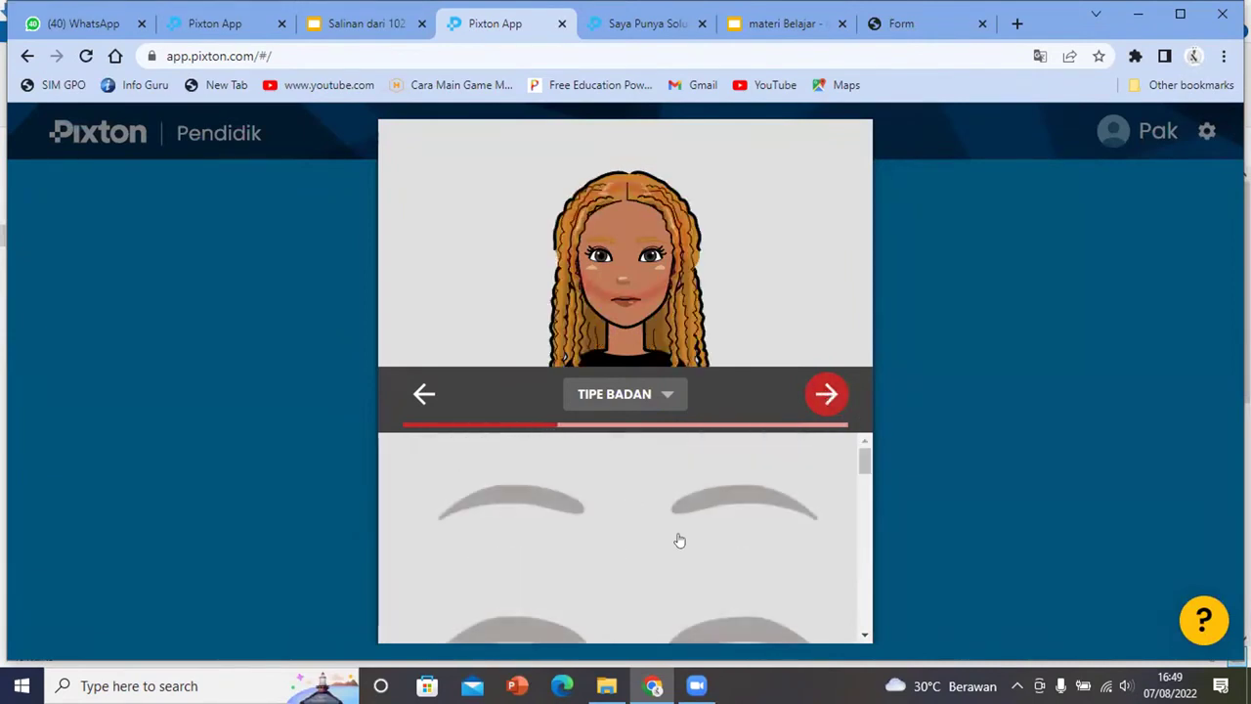
# Choose thick, dark angled eyebrows for the avatar
pyautogui.scroll(-1, 731, 494)
pyautogui.click(710, 533)
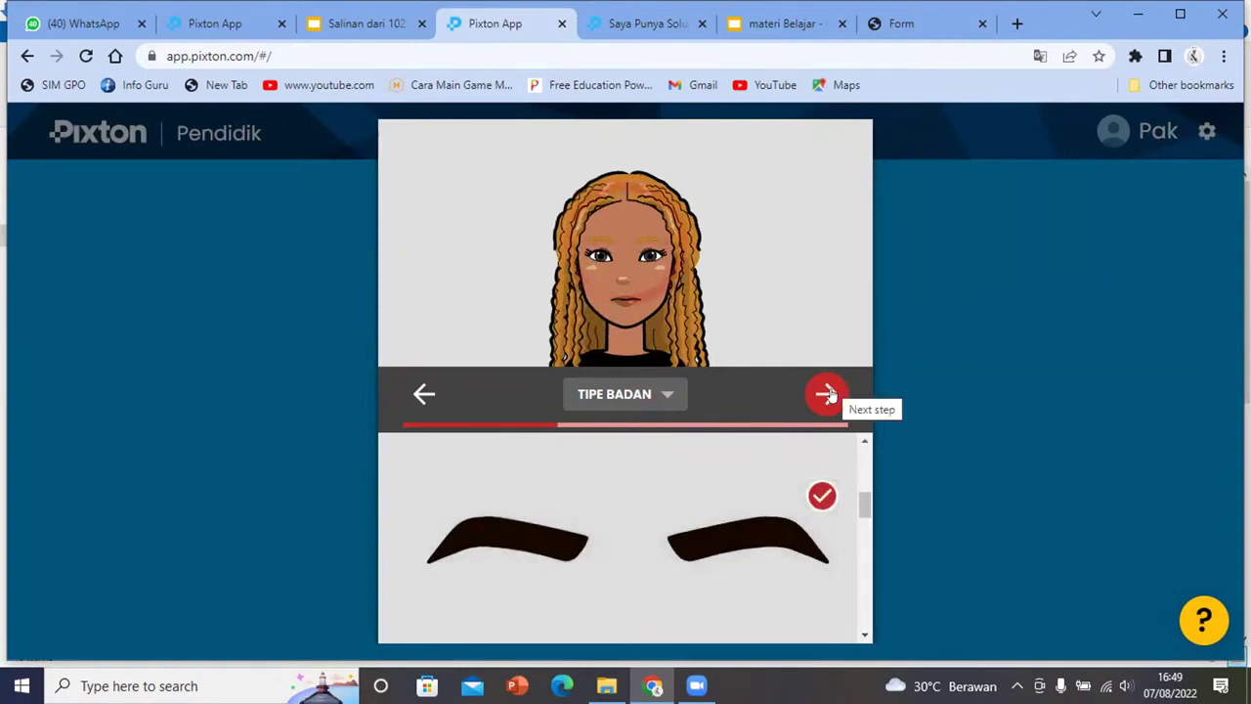
# Set the avatar's eye colour to muted olive green
pyautogui.click(826, 394)
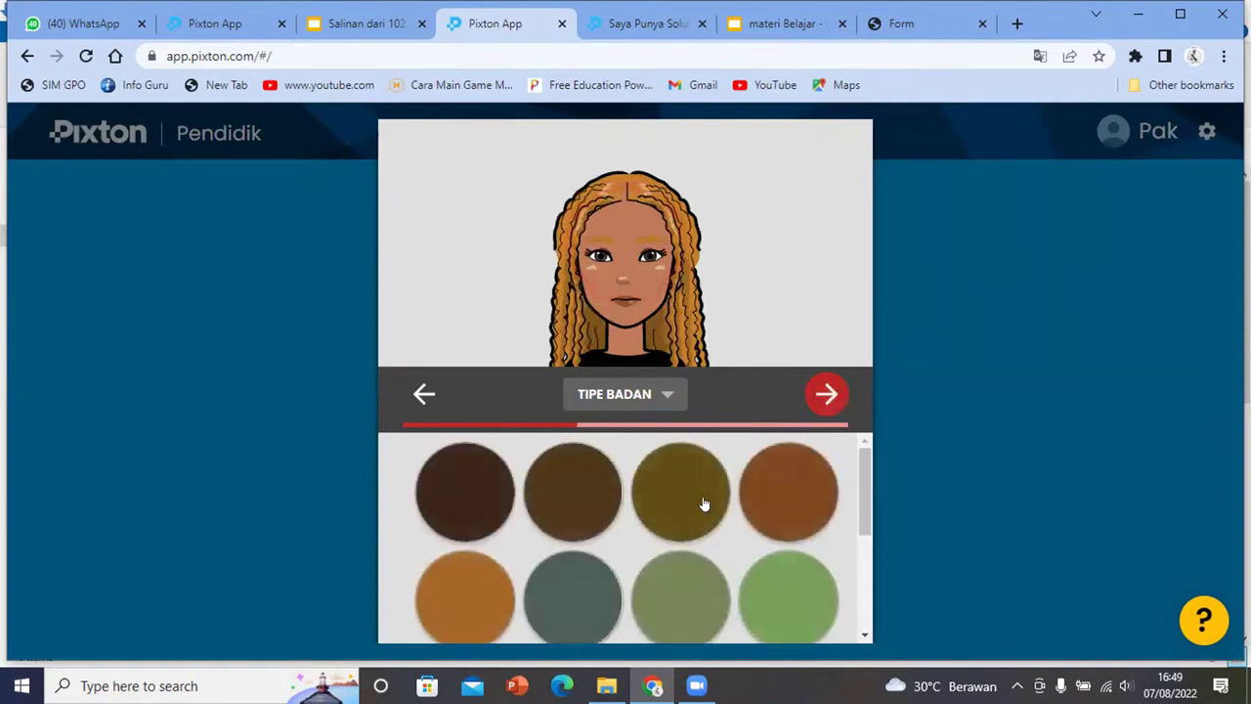
pyautogui.scroll(-1, 682, 509)
pyautogui.click(682, 509)
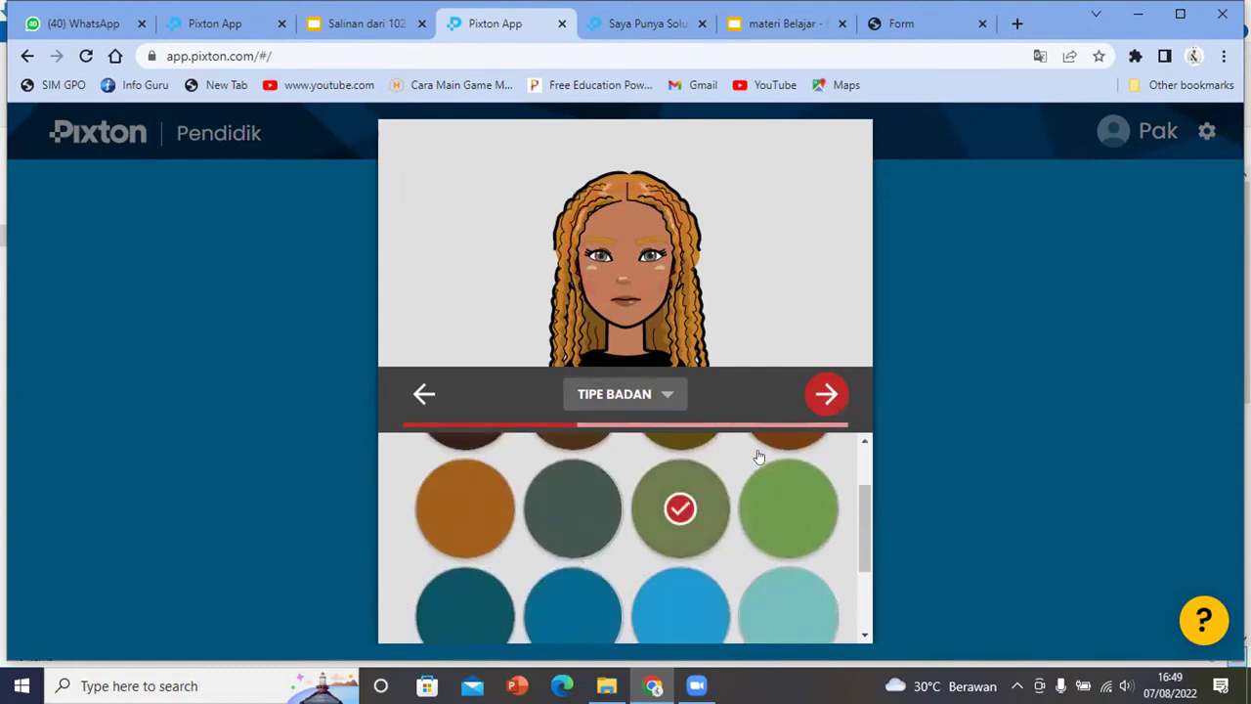
pyautogui.click(826, 394)
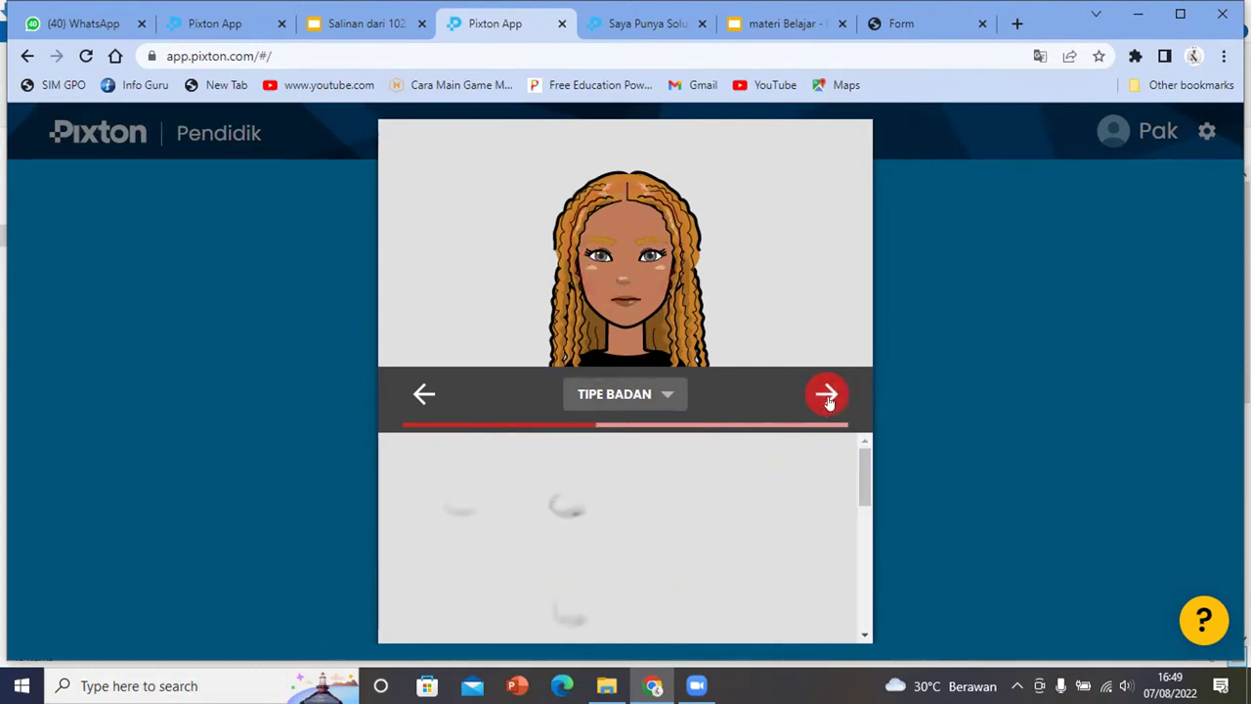
# Skip the nose options and give the avatar rectangular glasses with yellow frames
pyautogui.click(828, 397)
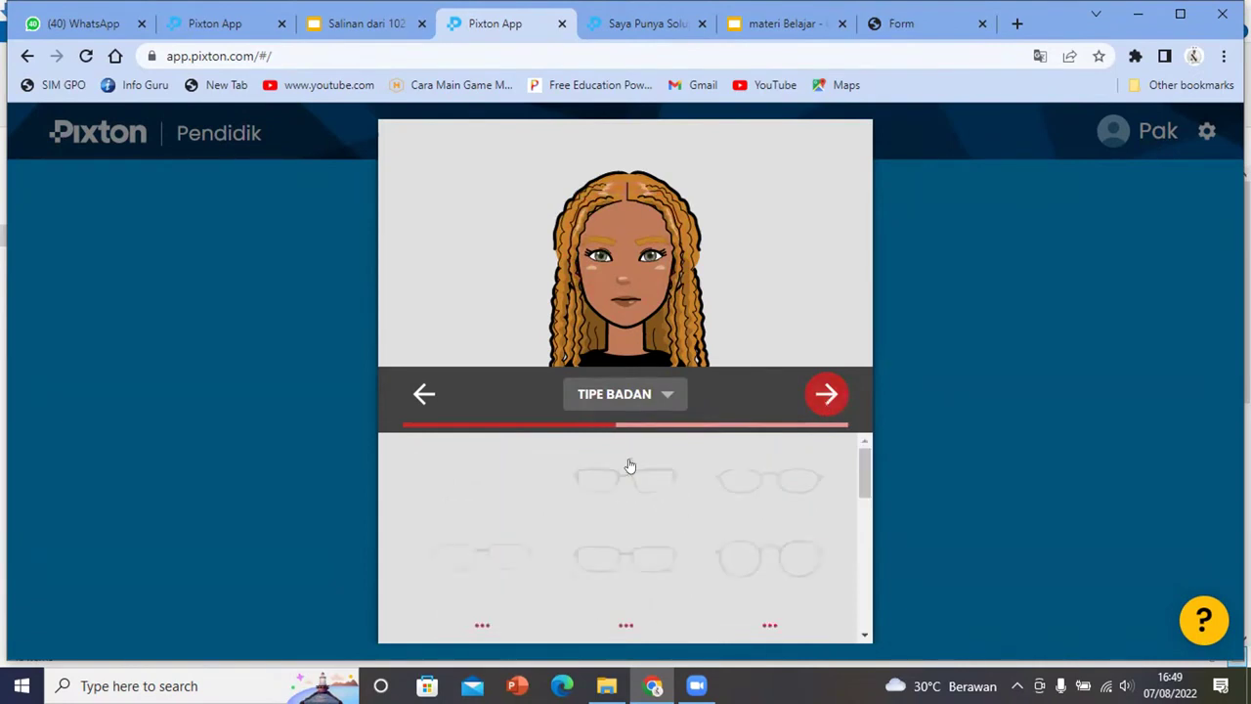
pyautogui.click(737, 467)
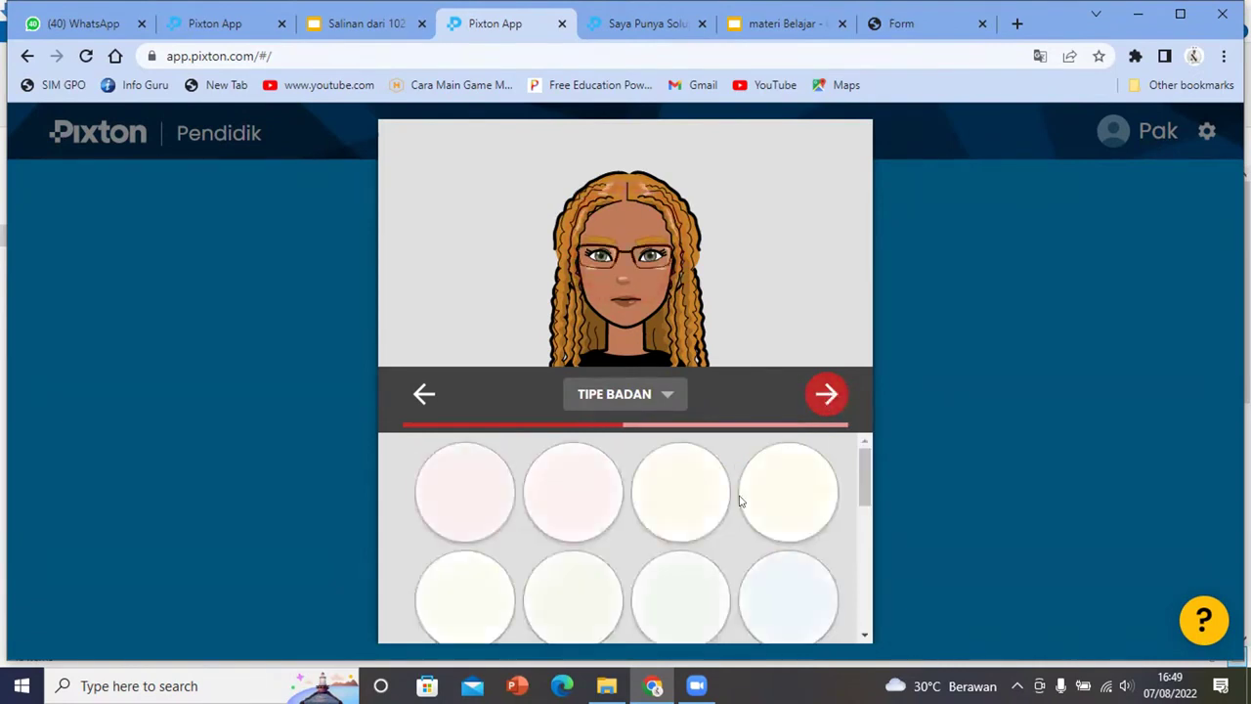
pyautogui.click(780, 495)
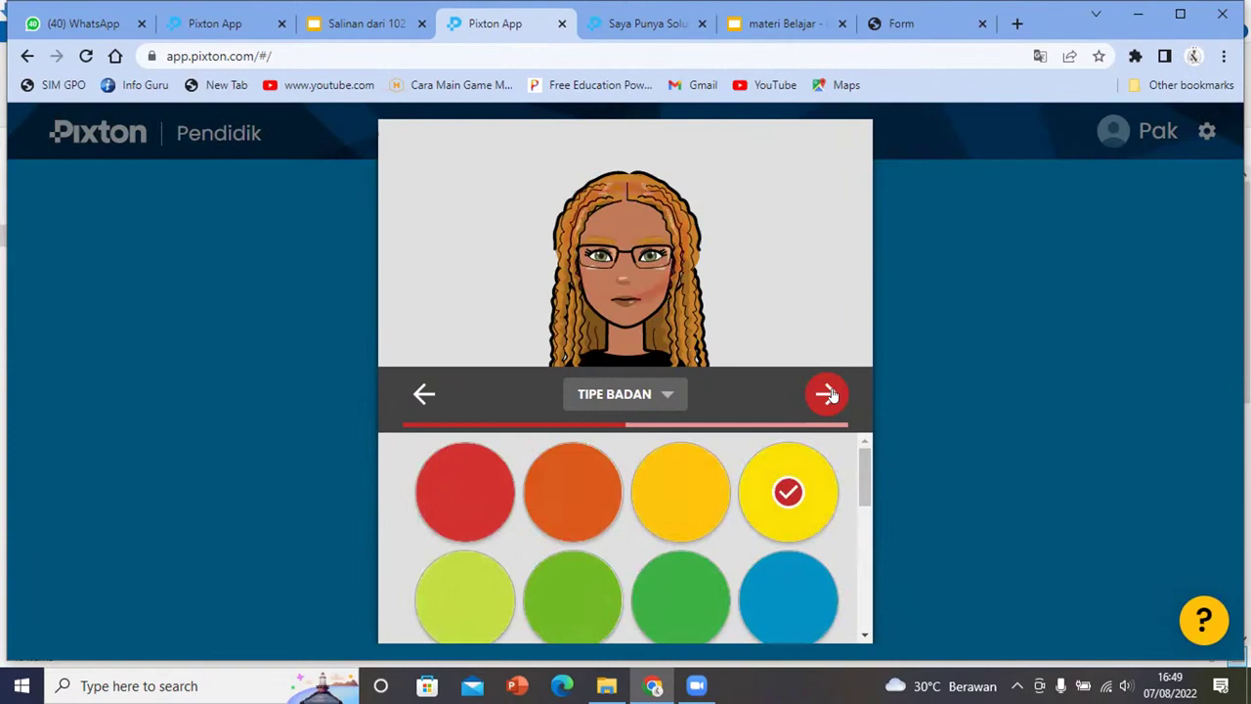
pyautogui.click(828, 394)
# Give the avatar the fuller lip shape and a pink lip colour
pyautogui.click(735, 562)
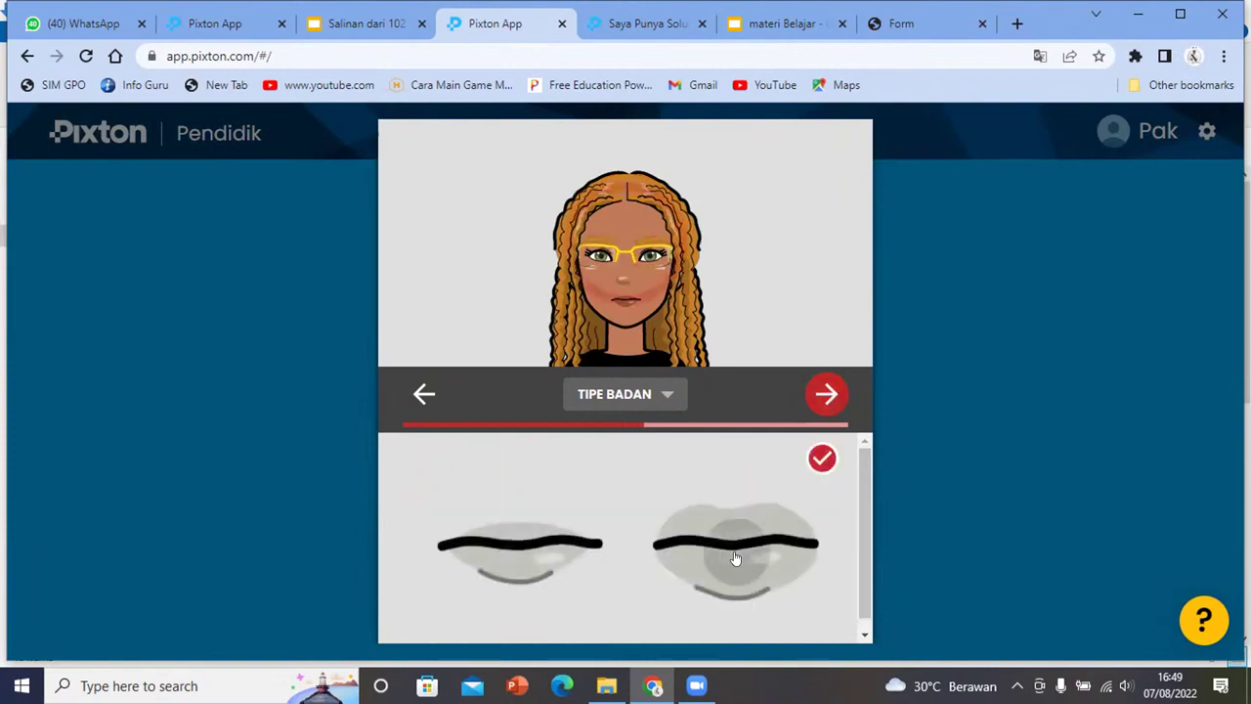
pyautogui.click(822, 408)
pyautogui.click(788, 491)
pyautogui.click(826, 396)
# Choose the light beige eyeshadow for the avatar and continue past the remaining facial details
pyautogui.click(765, 488)
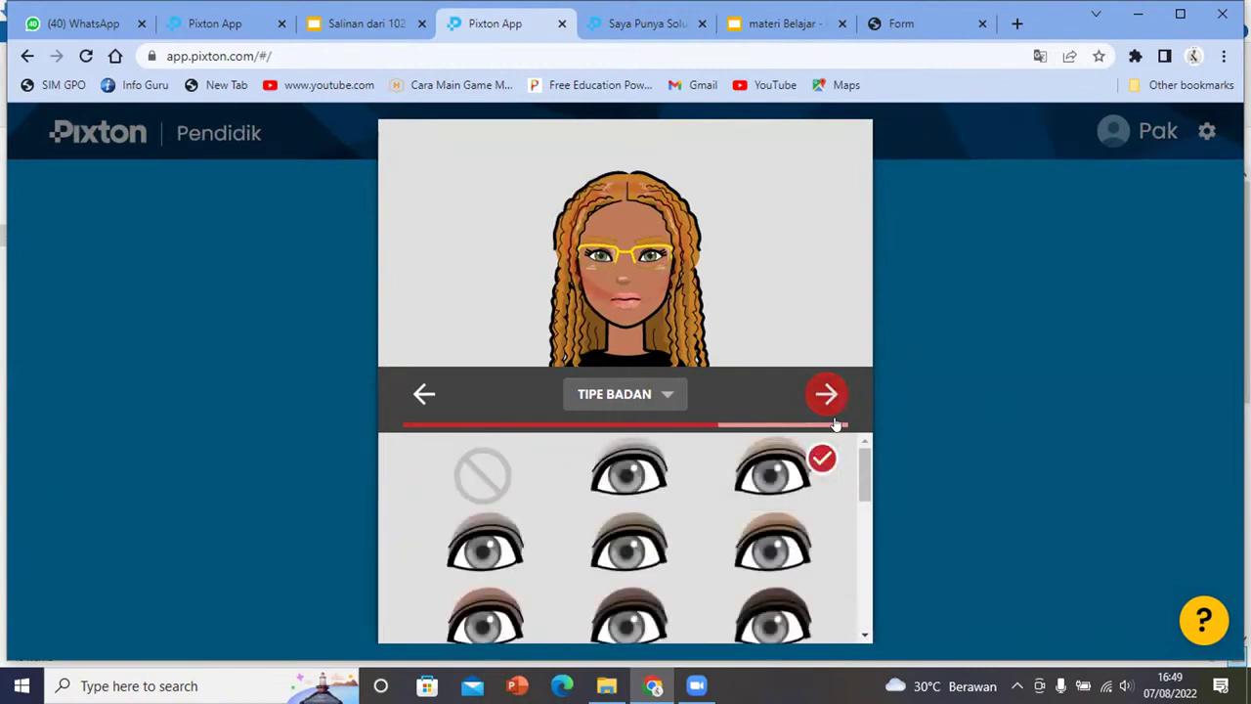
pyautogui.click(827, 396)
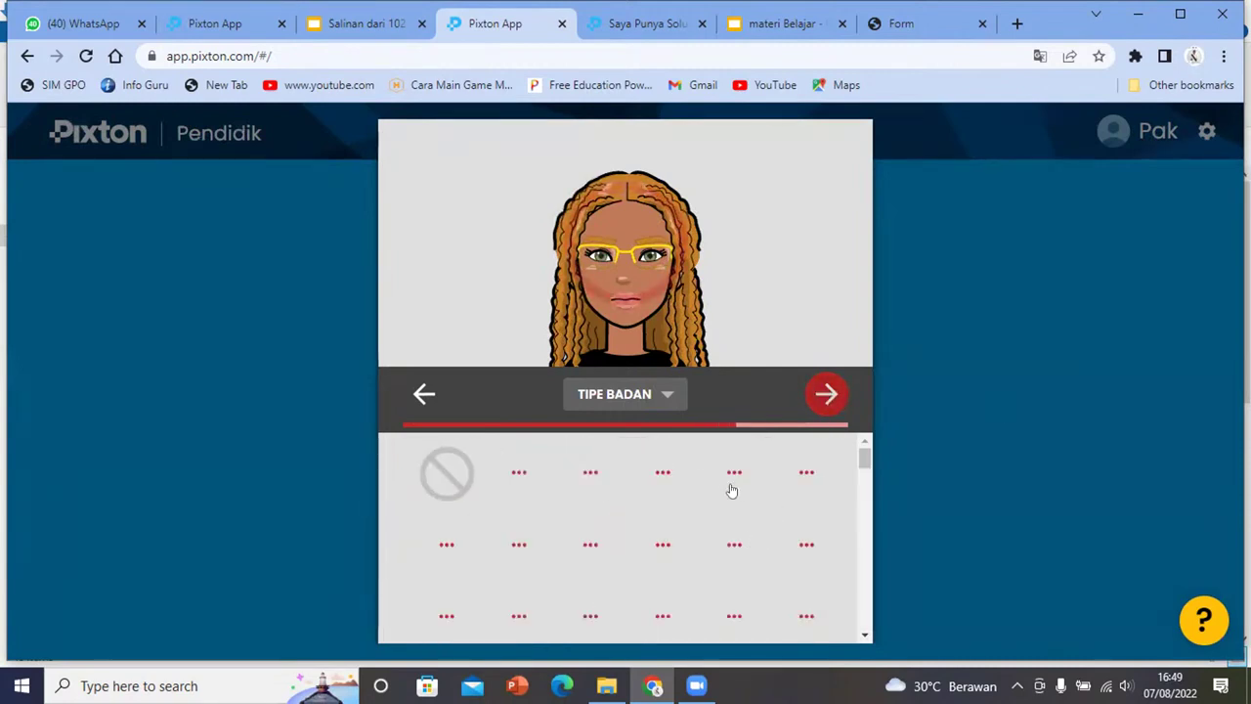
pyautogui.click(767, 493)
pyautogui.click(827, 395)
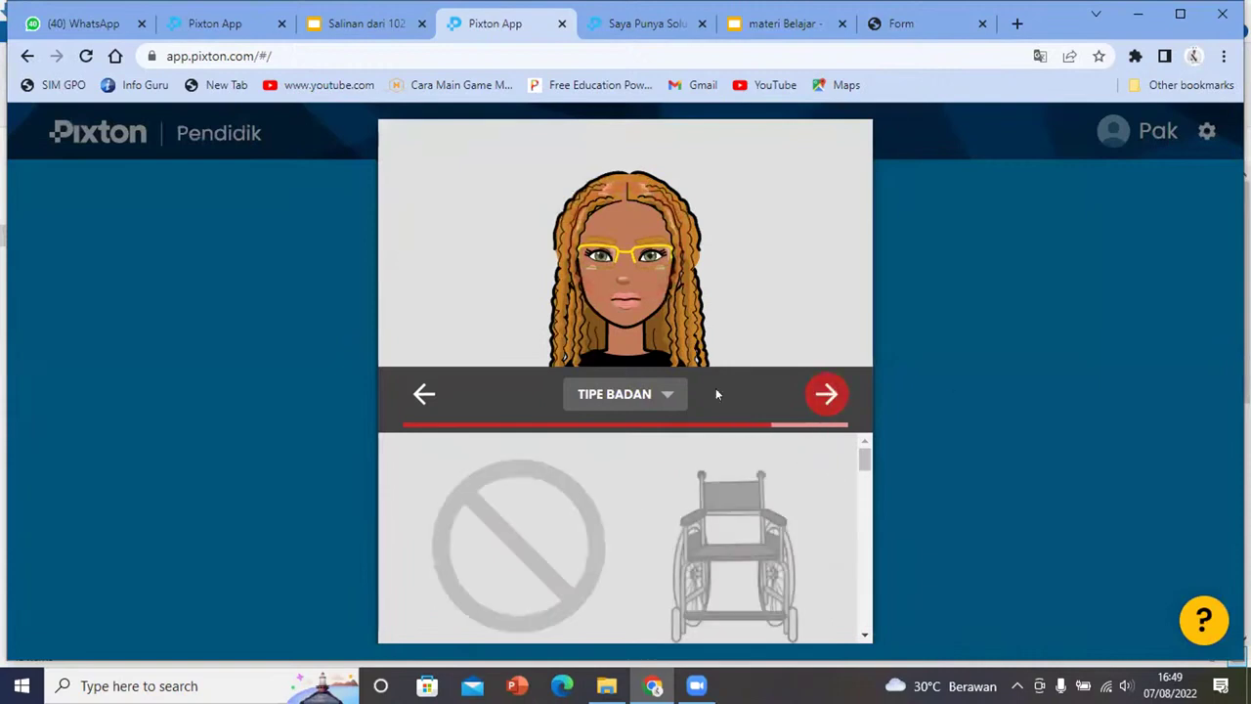
# Browse the avatar accessory options and keep the third hearing aid style selected
pyautogui.scroll(-5, 751, 534)
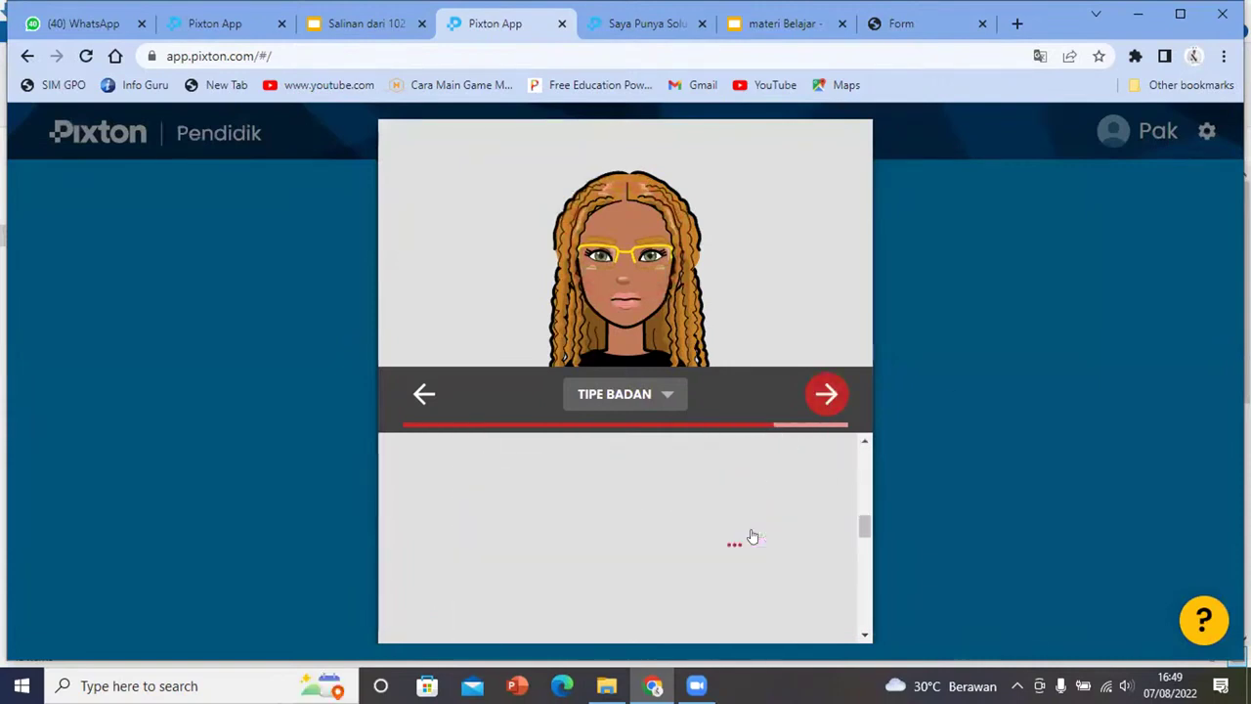
pyautogui.click(827, 394)
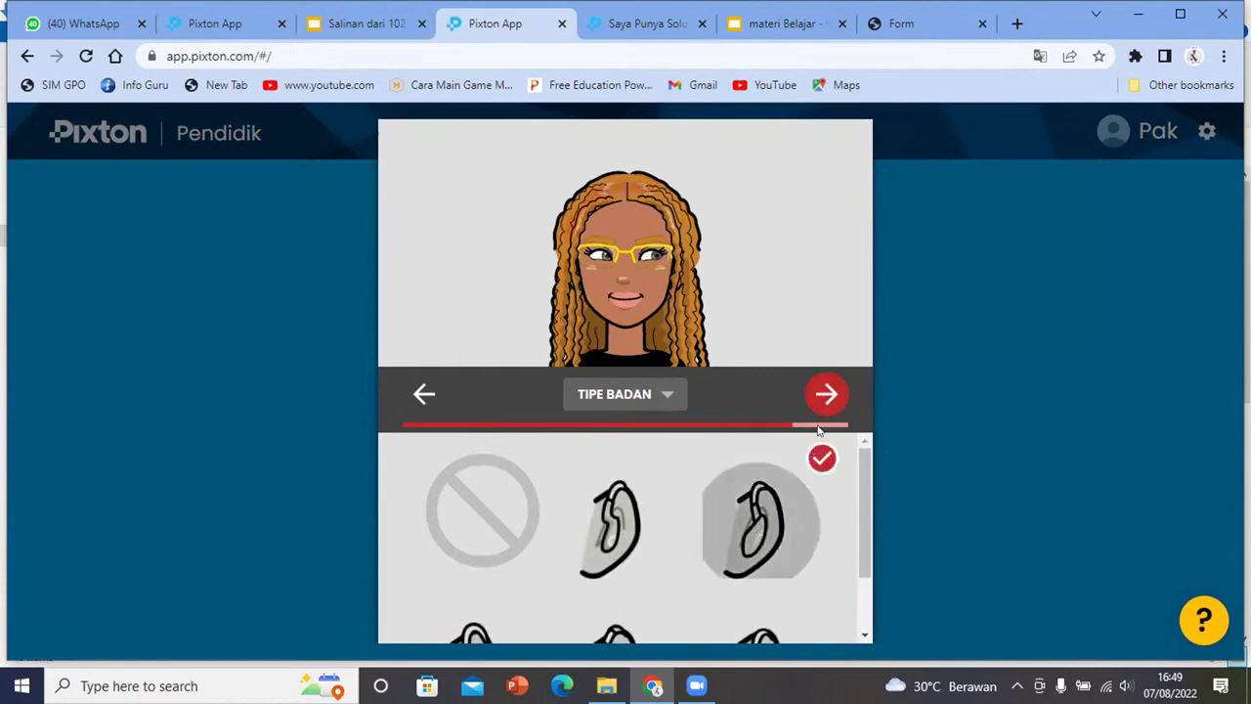
pyautogui.click(823, 394)
# Dress the avatar in the cream jacket with black top and trousers, keep the arms-down pose and finish the avatar
pyautogui.click(769, 537)
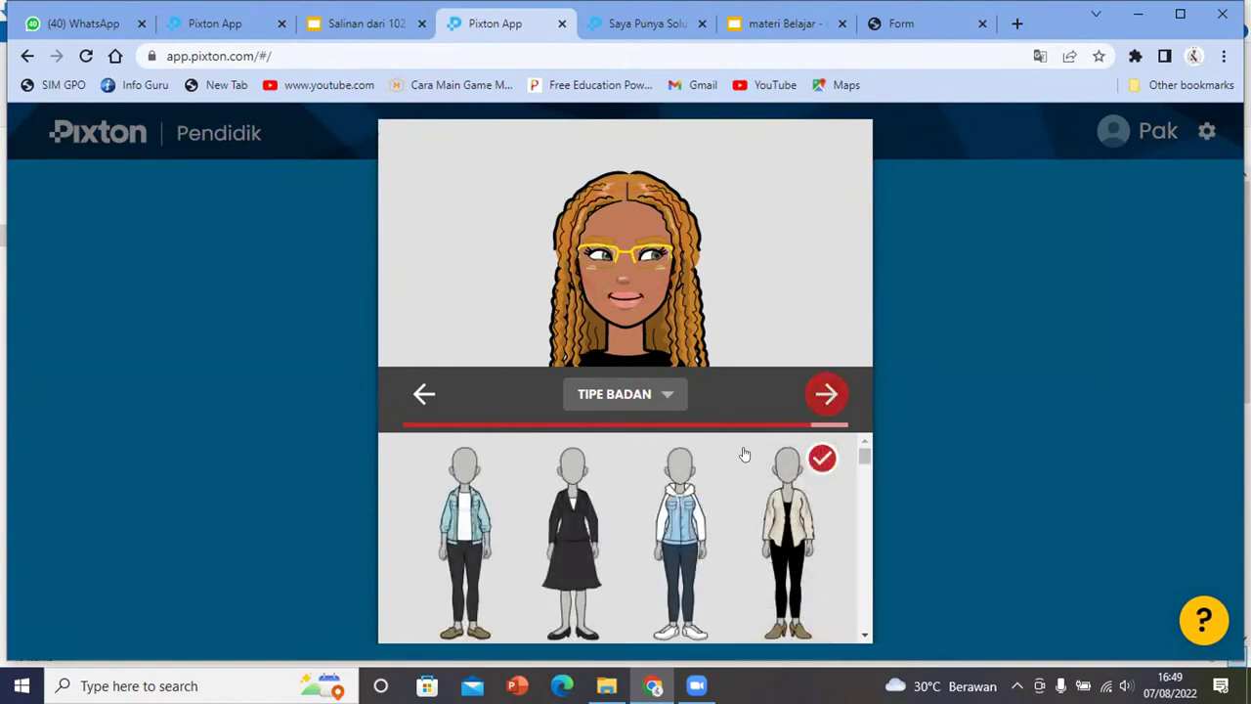
pyautogui.click(813, 389)
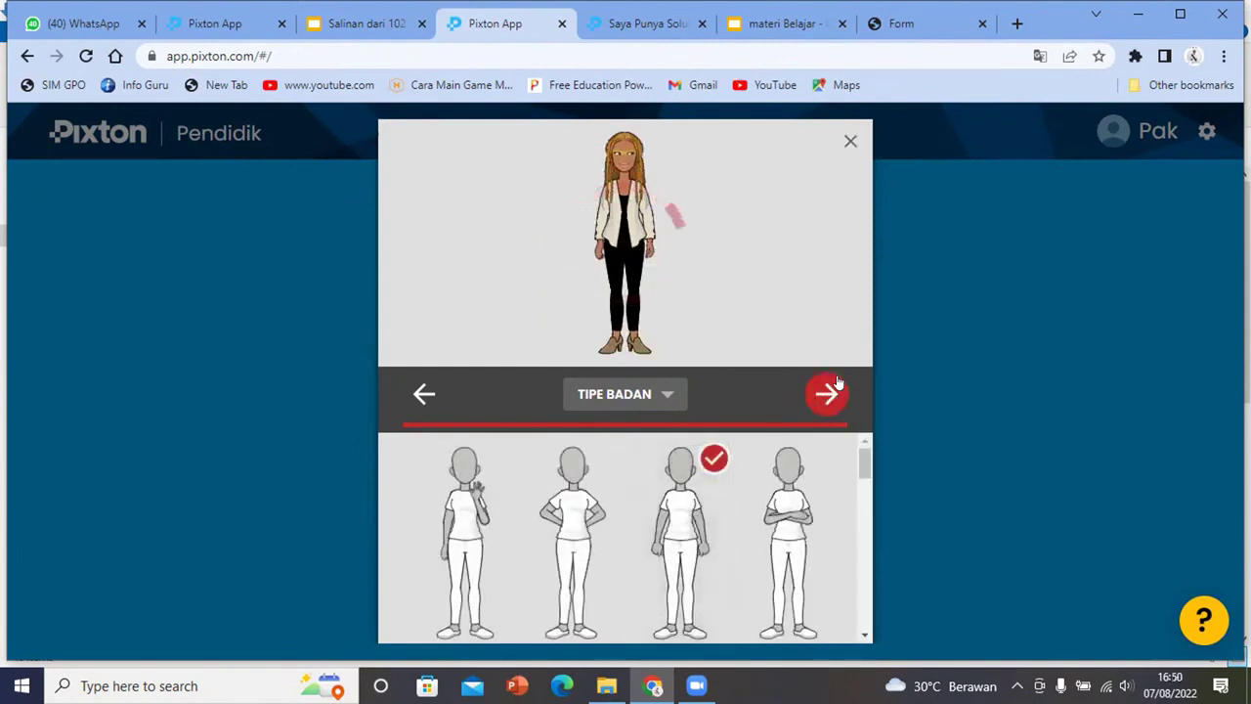
pyautogui.click(818, 396)
pyautogui.click(820, 391)
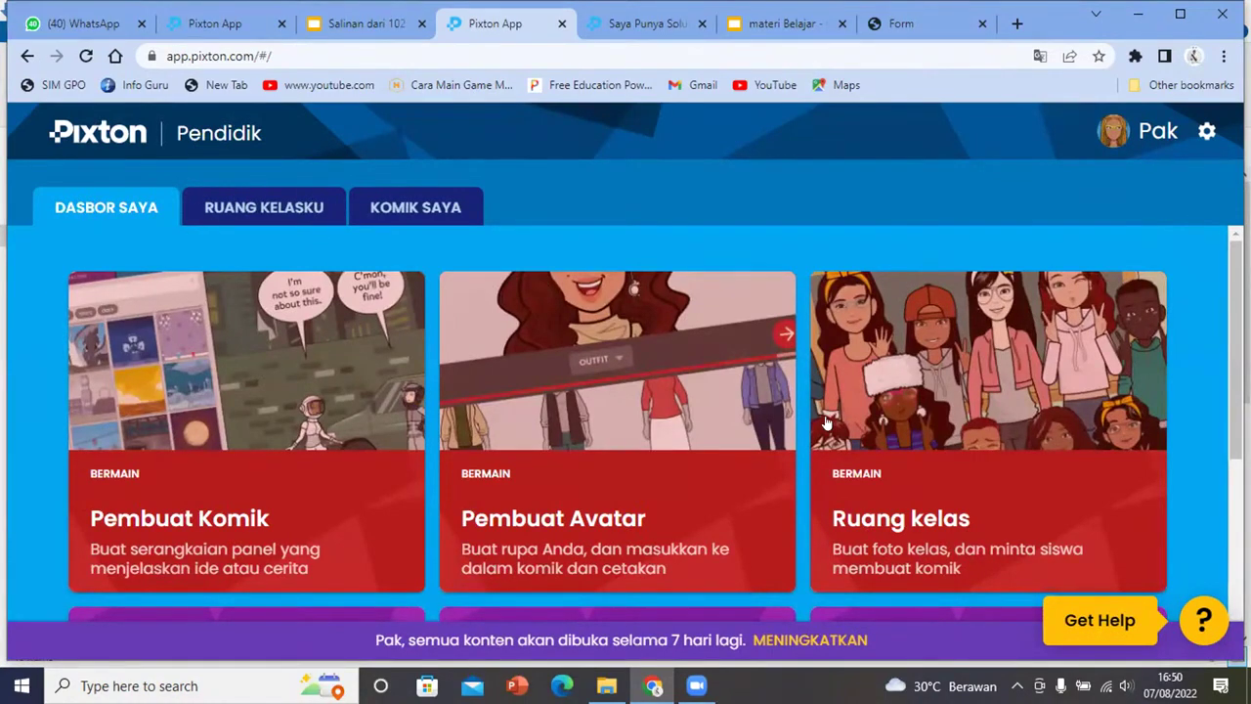
# Reopen Pembuat Avatar from the dashboard to view the finished avatar, and close it
pyautogui.scroll(-1, 592, 396)
pyautogui.click(584, 413)
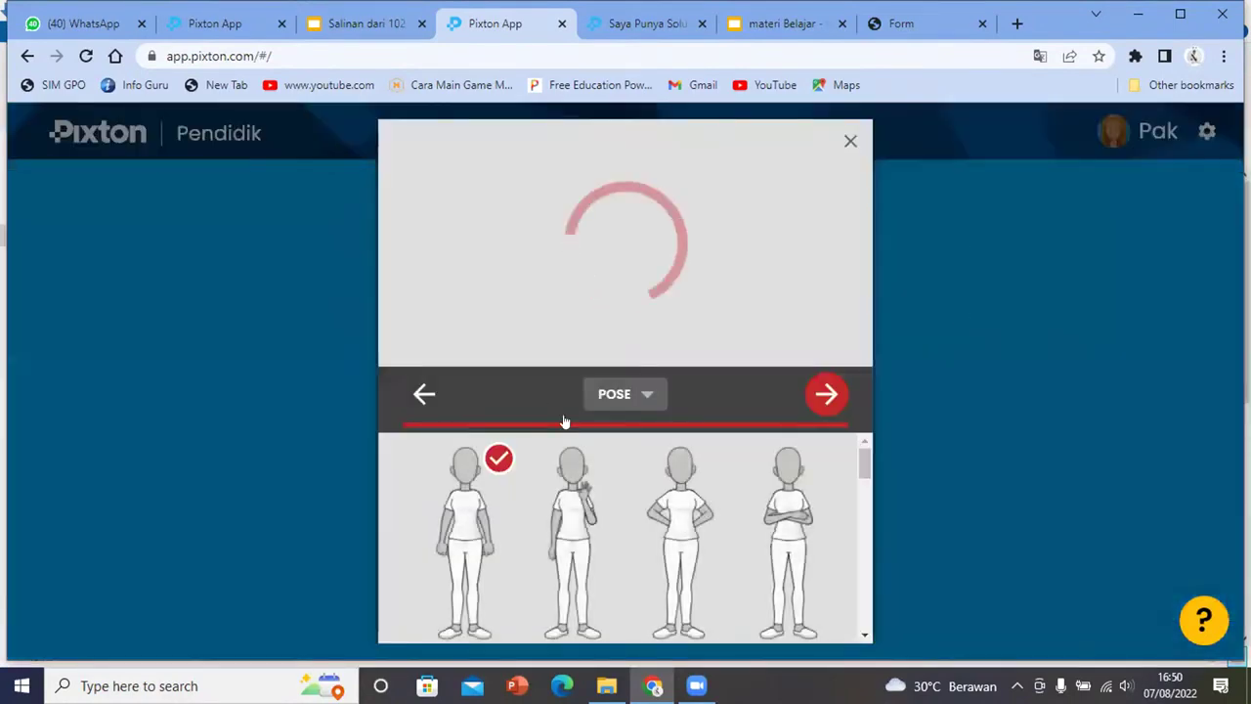
pyautogui.click(851, 142)
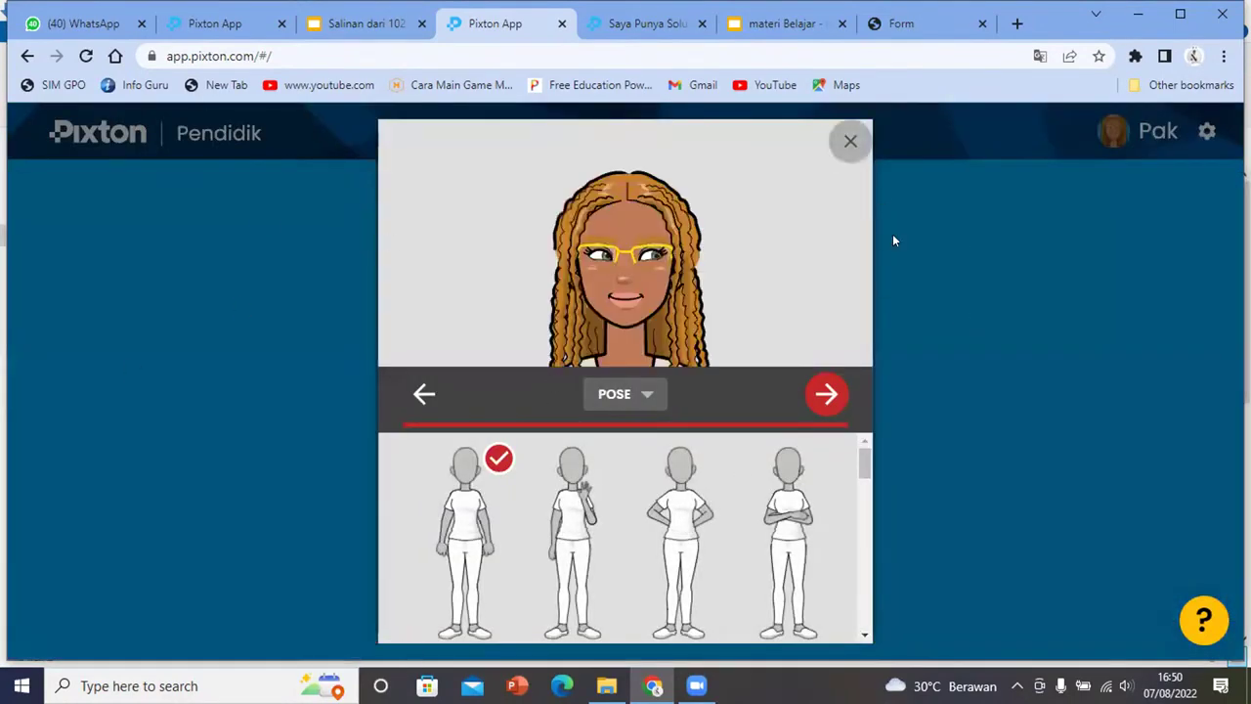
# Open Pembuat Komik from the dashboard and start a new blank comic with Buat Komik
pyautogui.scroll(-3, 670, 430)
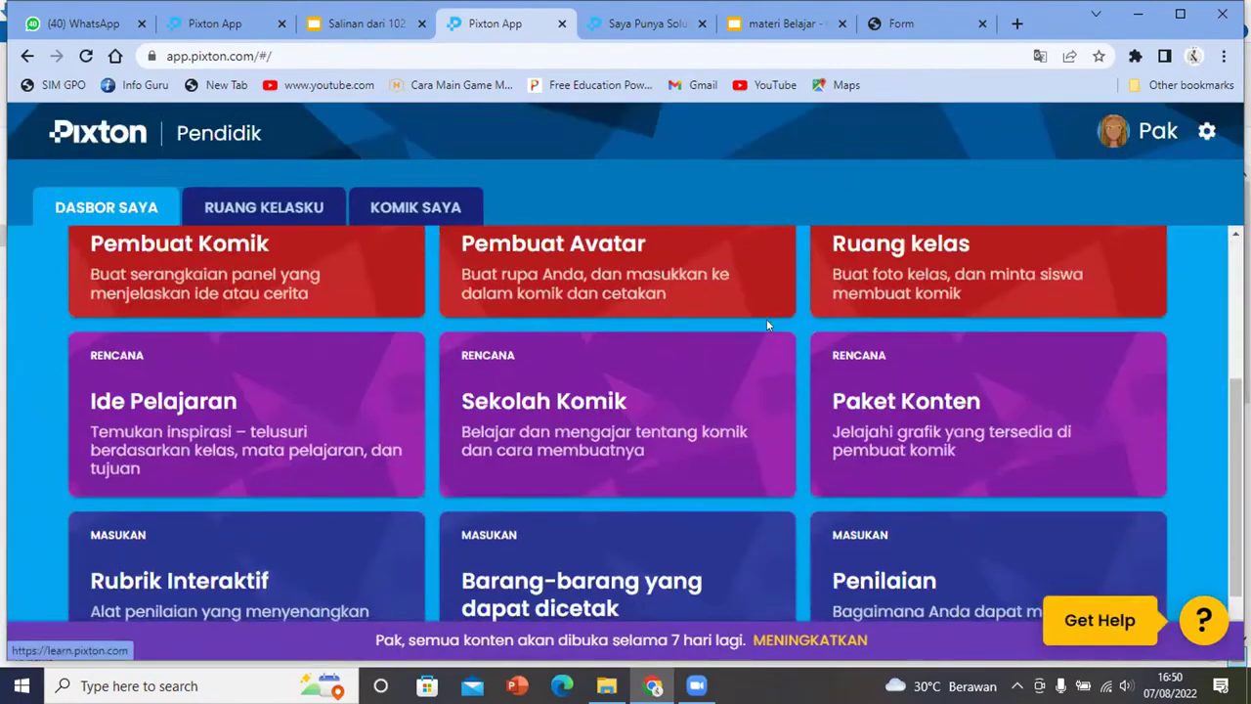
pyautogui.scroll(1, 830, 342)
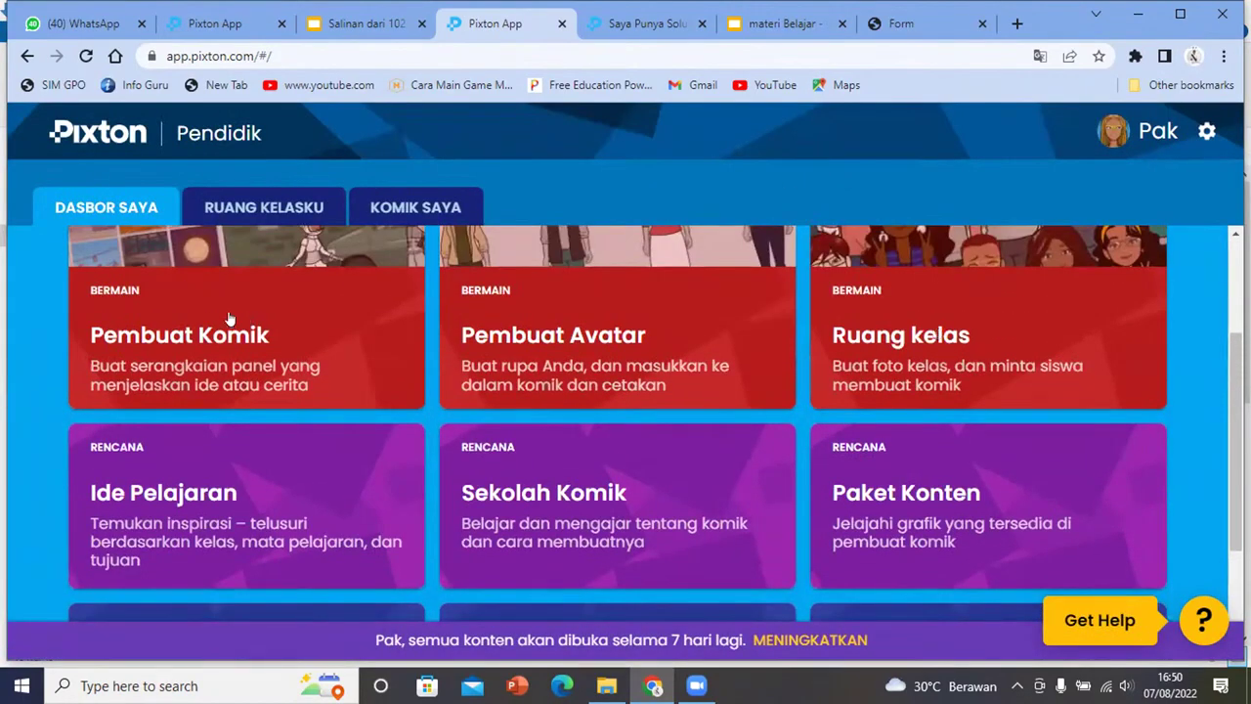
pyautogui.click(235, 322)
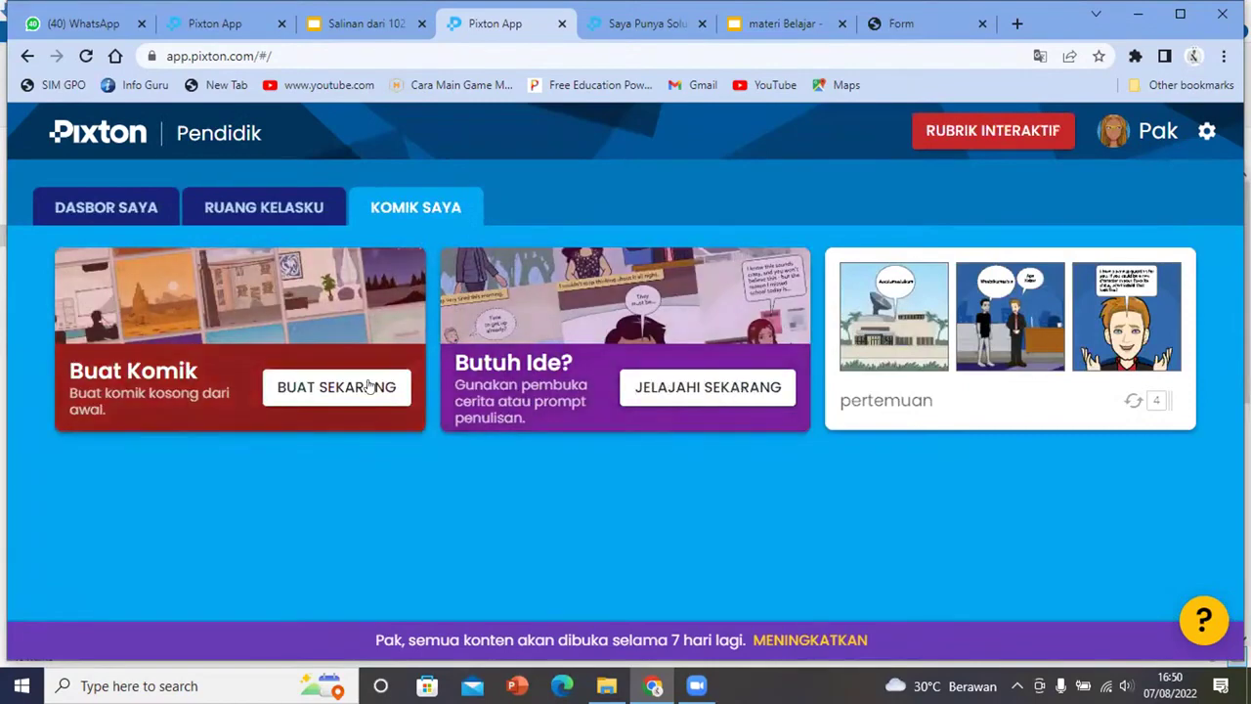
pyautogui.click(323, 385)
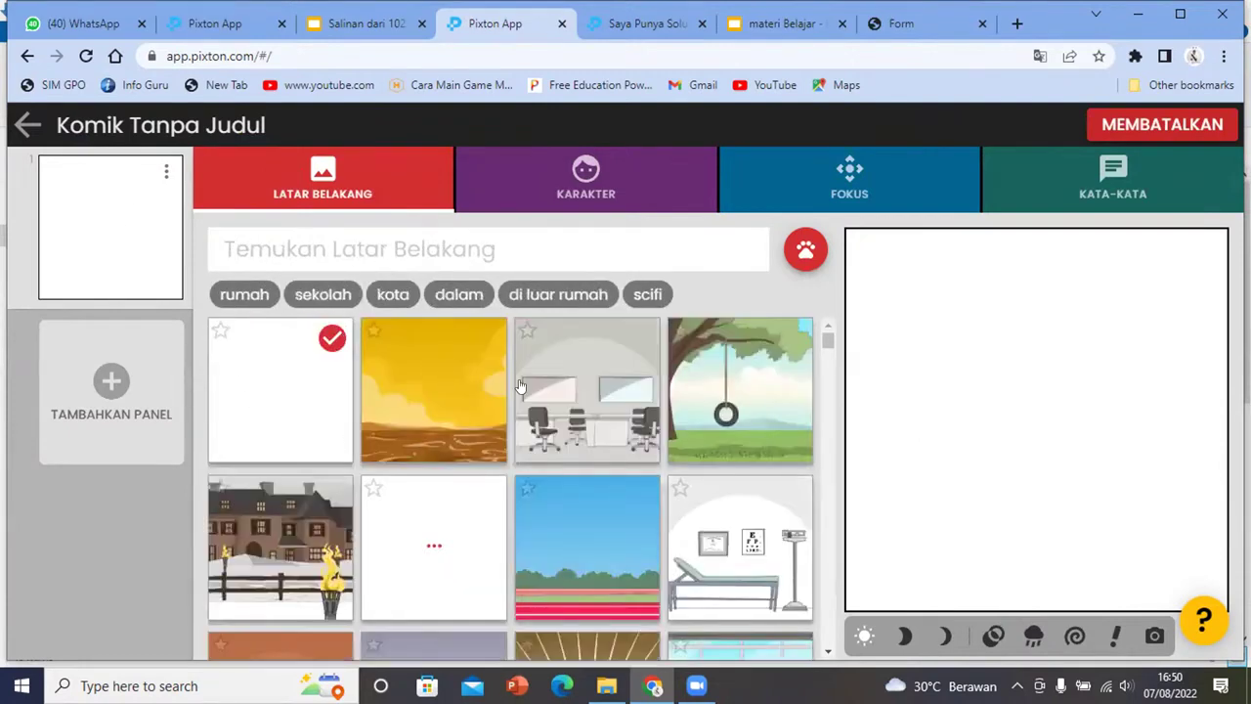
# Try the yellow desert background, set the panel's background to the tree with a tyre swing, and show the available characters
pyautogui.click(430, 375)
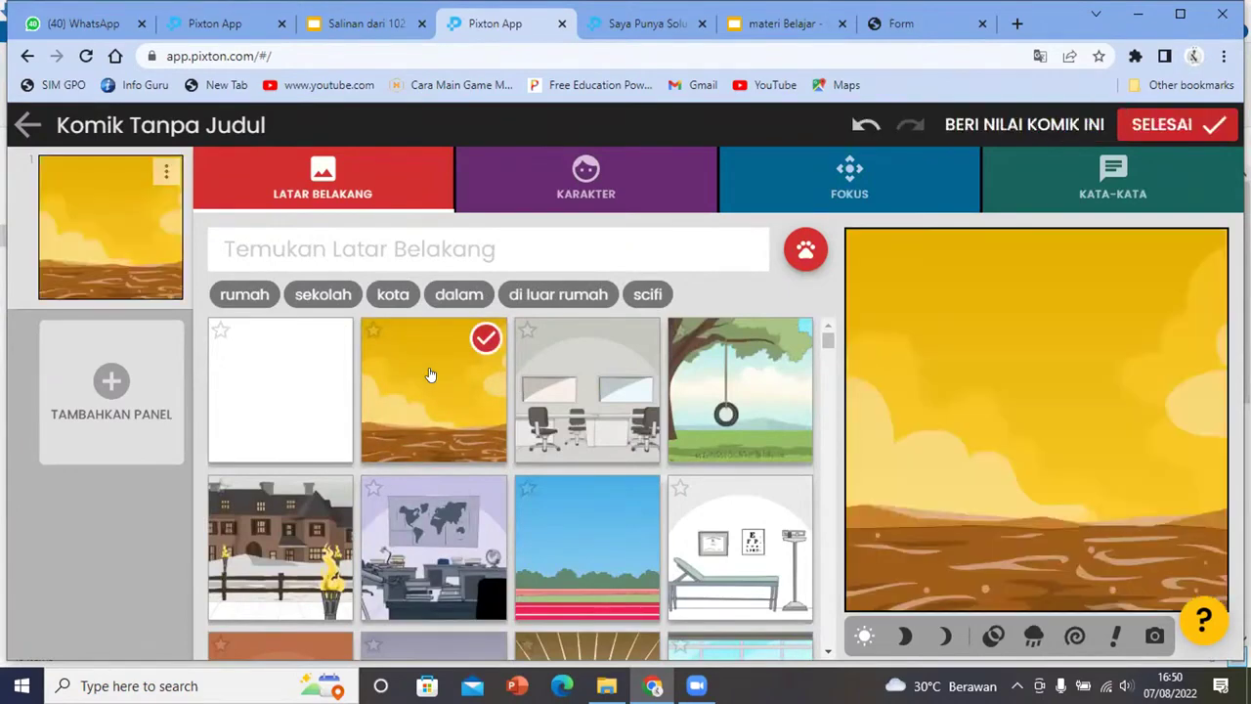
pyautogui.click(724, 412)
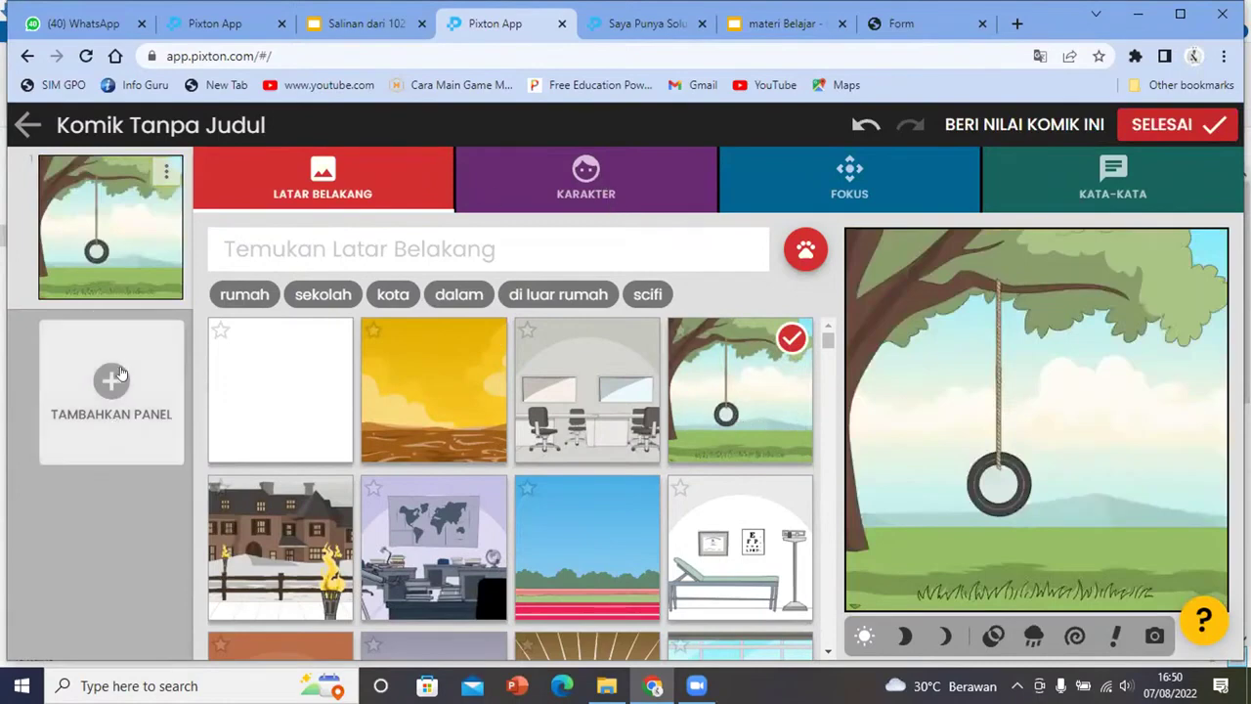
pyautogui.click(586, 179)
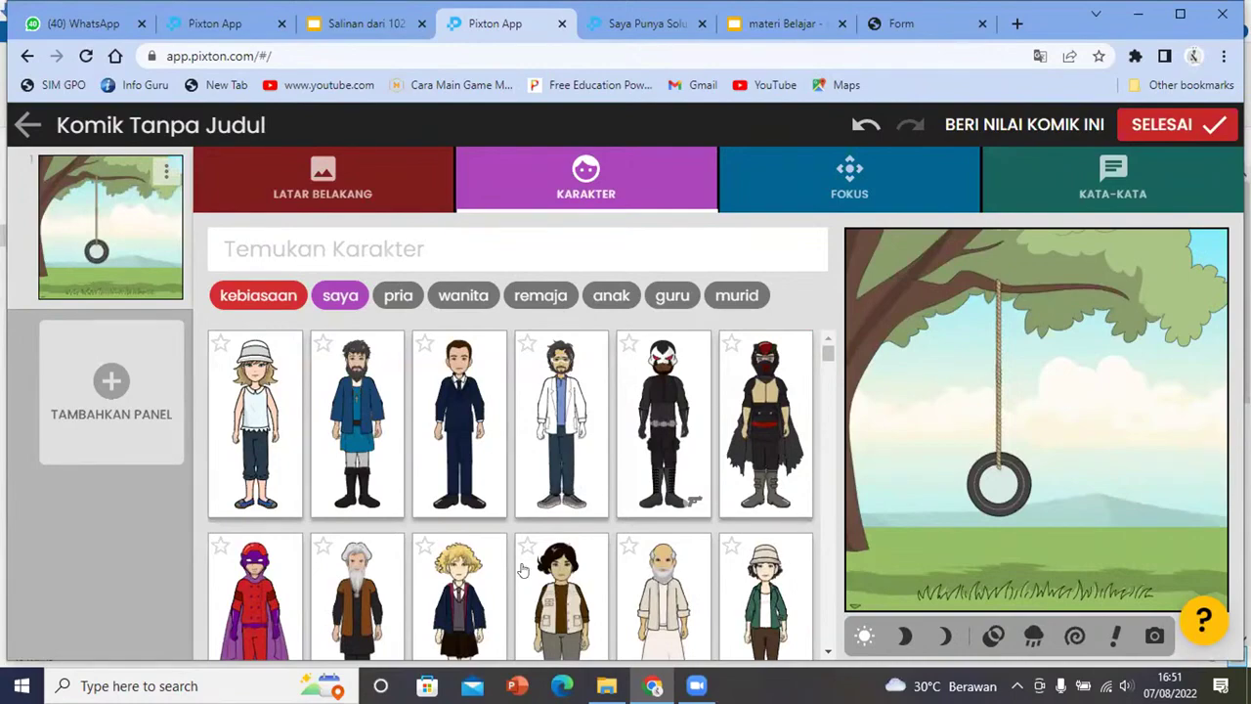
# Return to the Pixton educator dashboard that is already open and open Sekolah Komik
pyautogui.hotkey('ctrl', 'Tab')
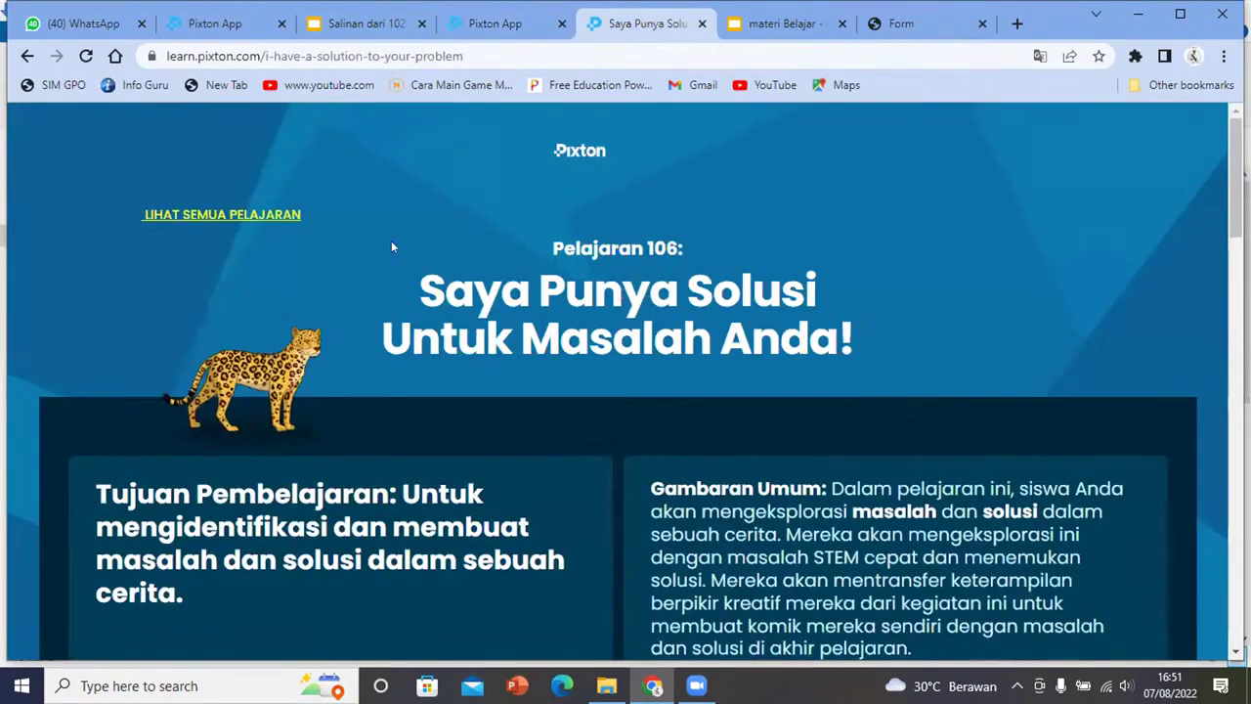
pyautogui.click(494, 24)
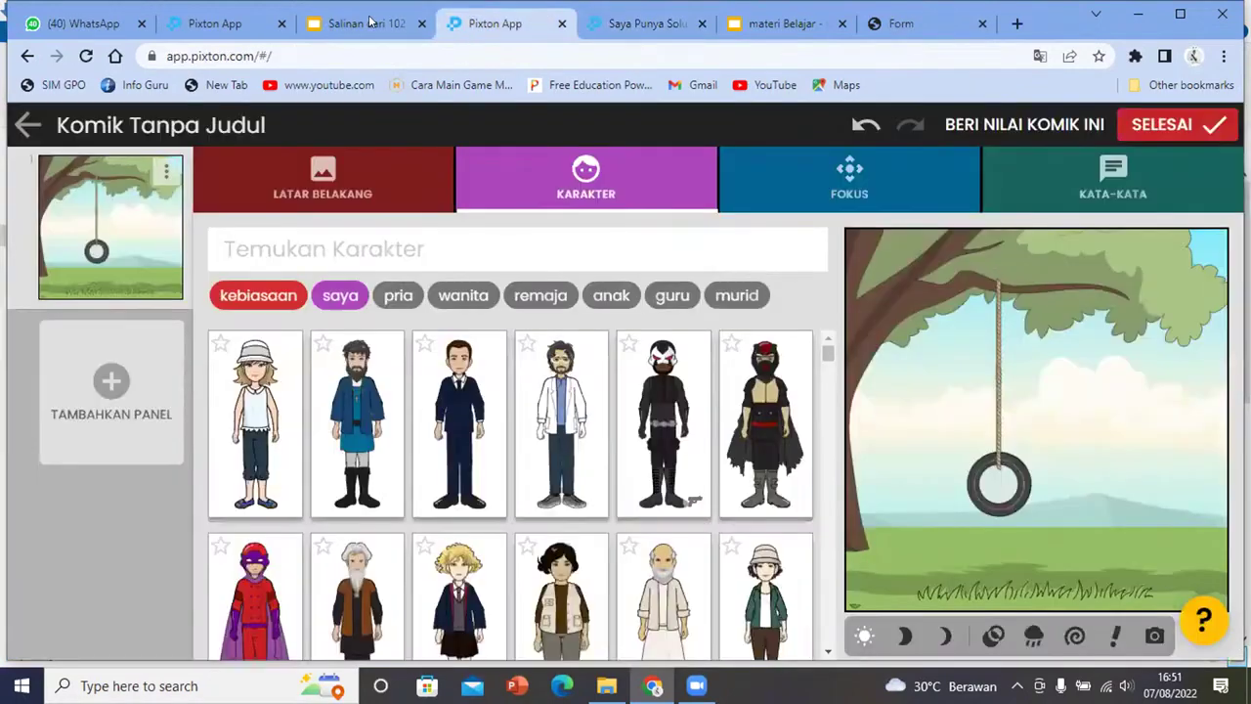
pyautogui.click(370, 23)
pyautogui.click(240, 22)
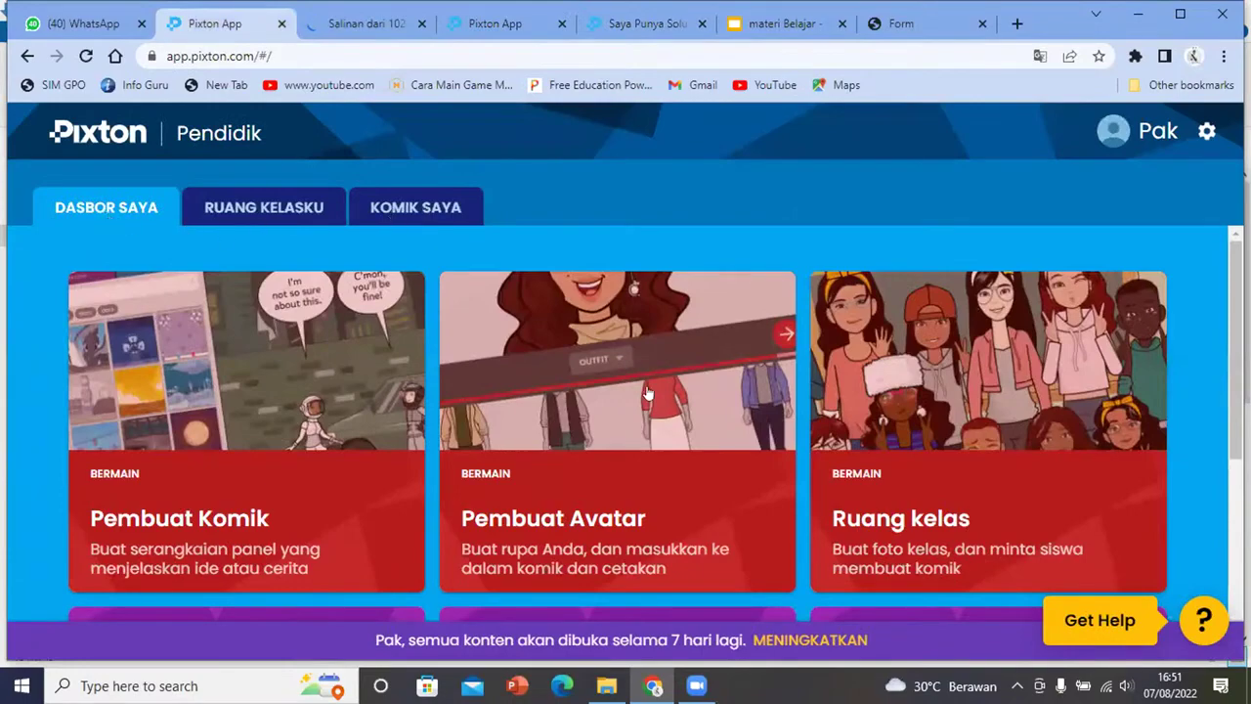
pyautogui.scroll(-2, 298, 559)
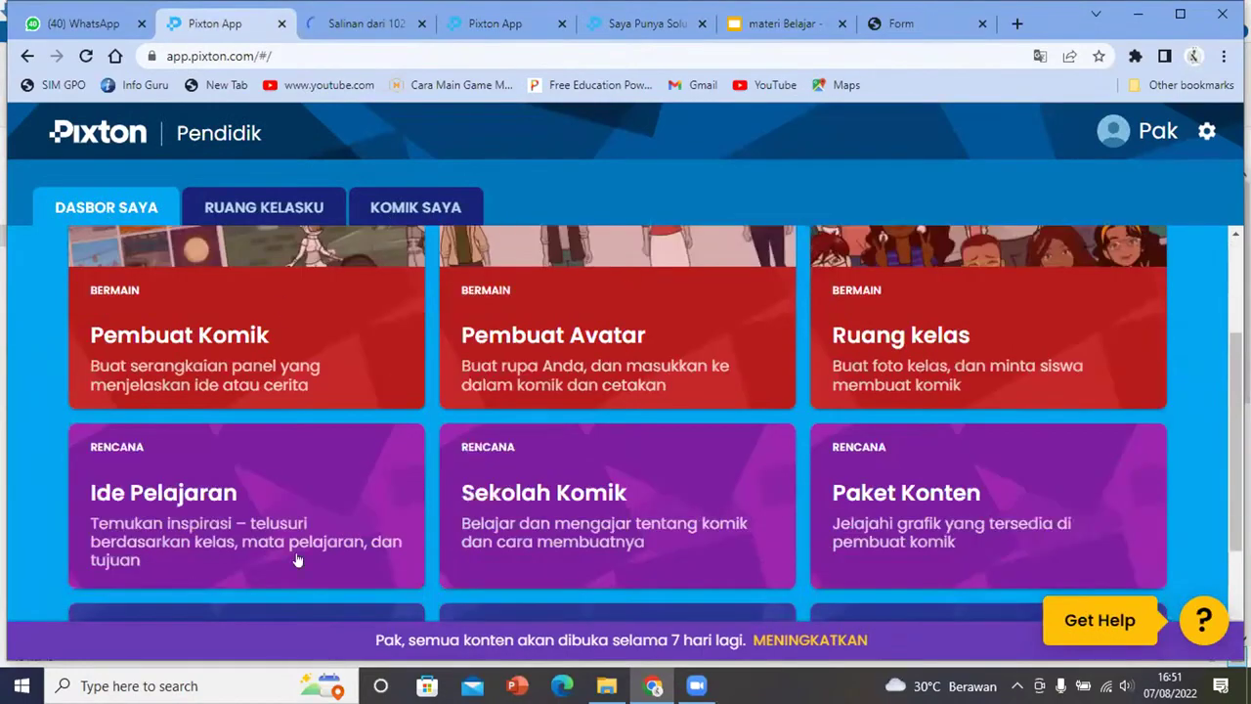
pyautogui.click(584, 474)
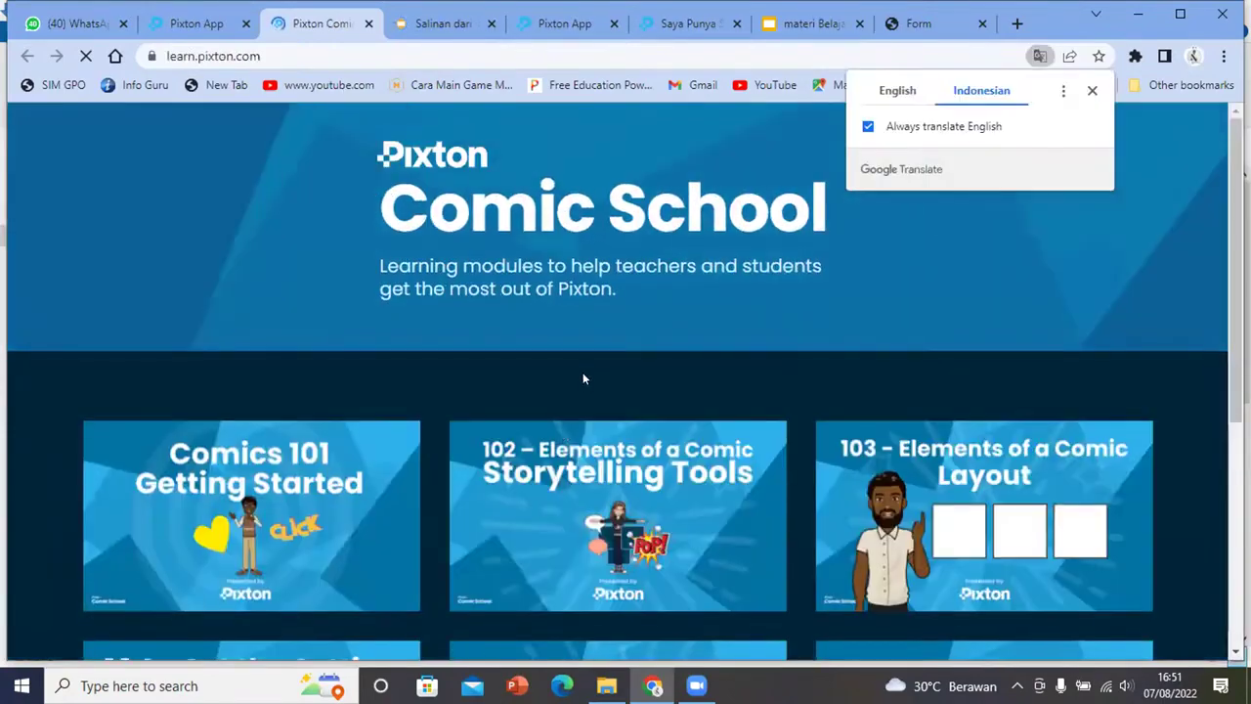
# Look through the Comic School modules and open lesson 104 - Set the Setting
pyautogui.scroll(-2, 584, 375)
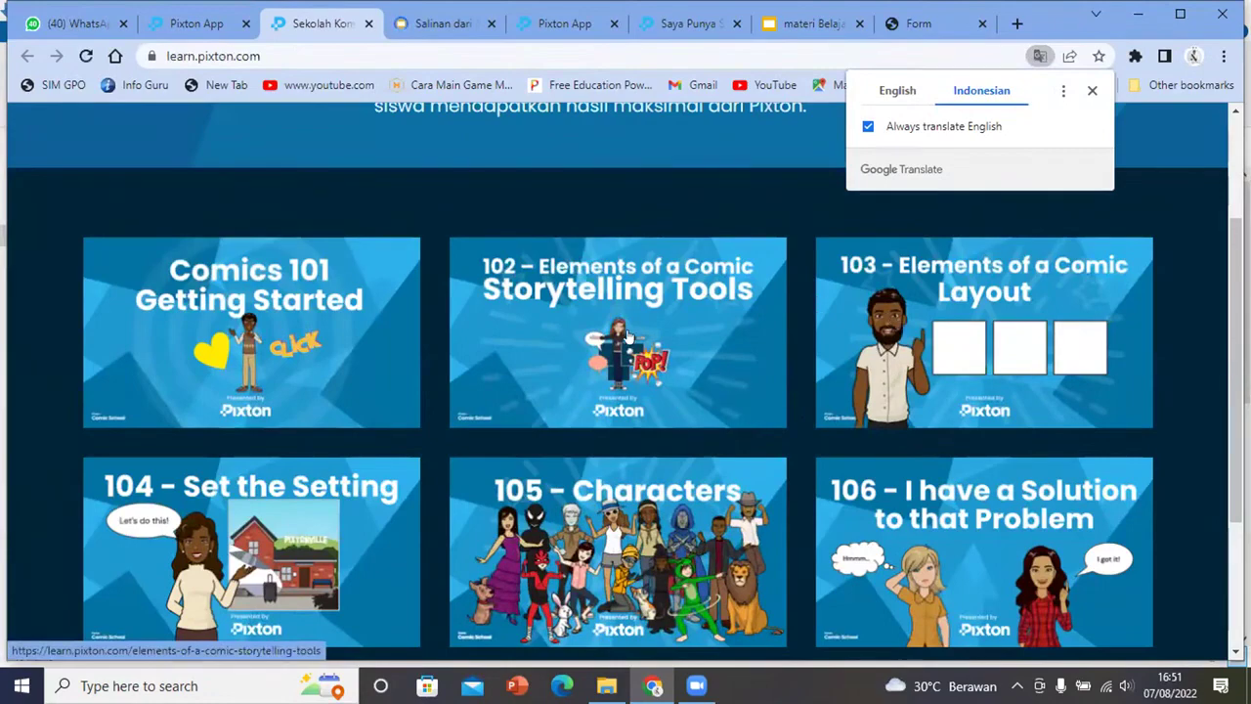
pyautogui.scroll(-2, 117, 388)
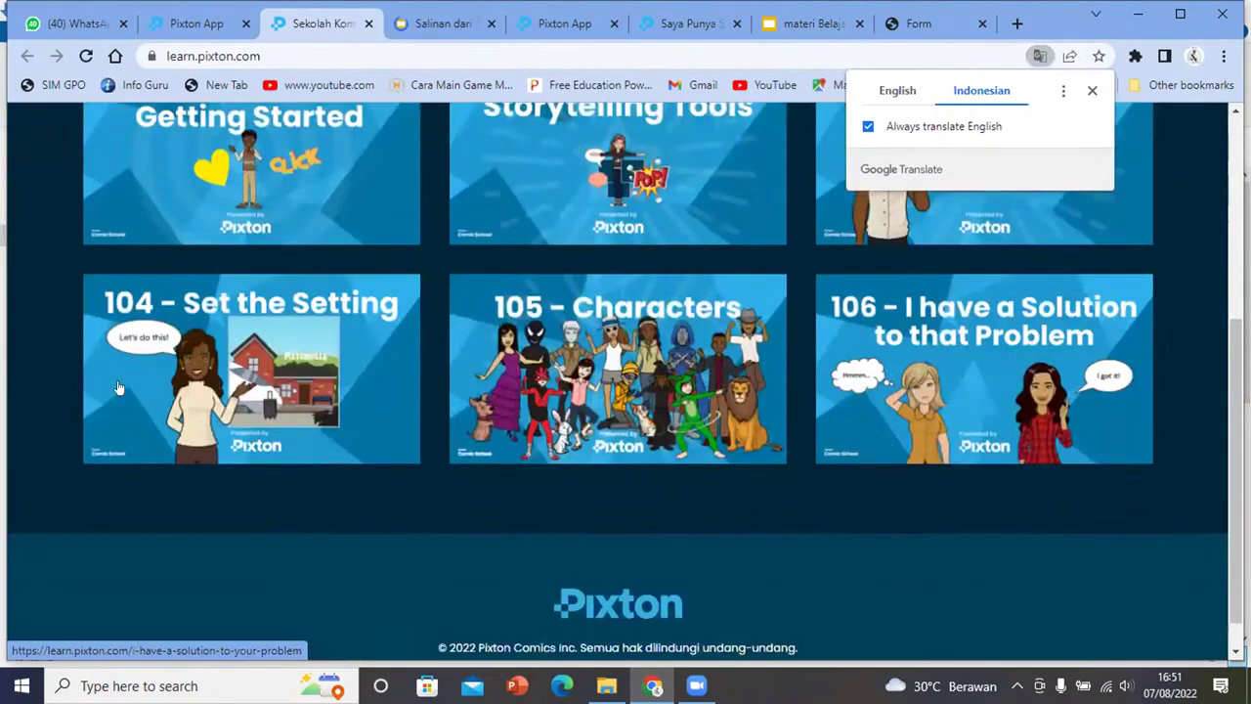
pyautogui.click(231, 354)
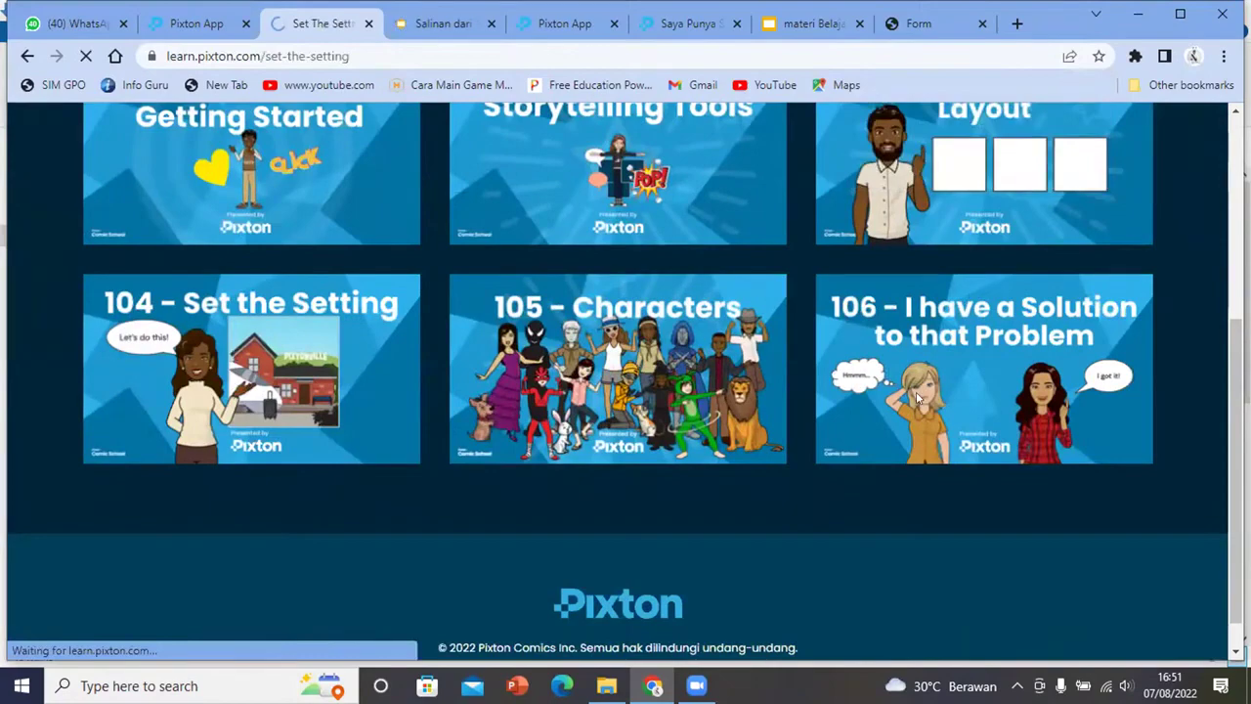
# Go through the Set the Setting lesson's details and open the Google Slides copy page for its slides
pyautogui.scroll(-4, 916, 391)
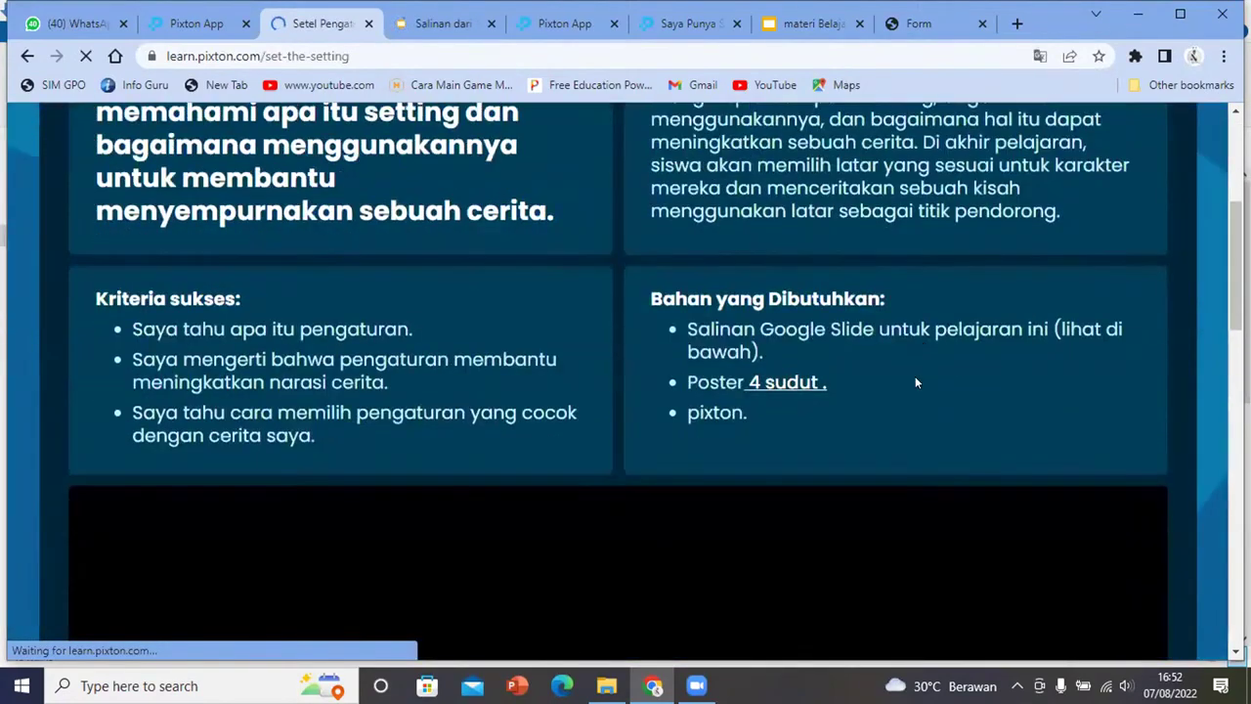
pyautogui.scroll(-3, 915, 384)
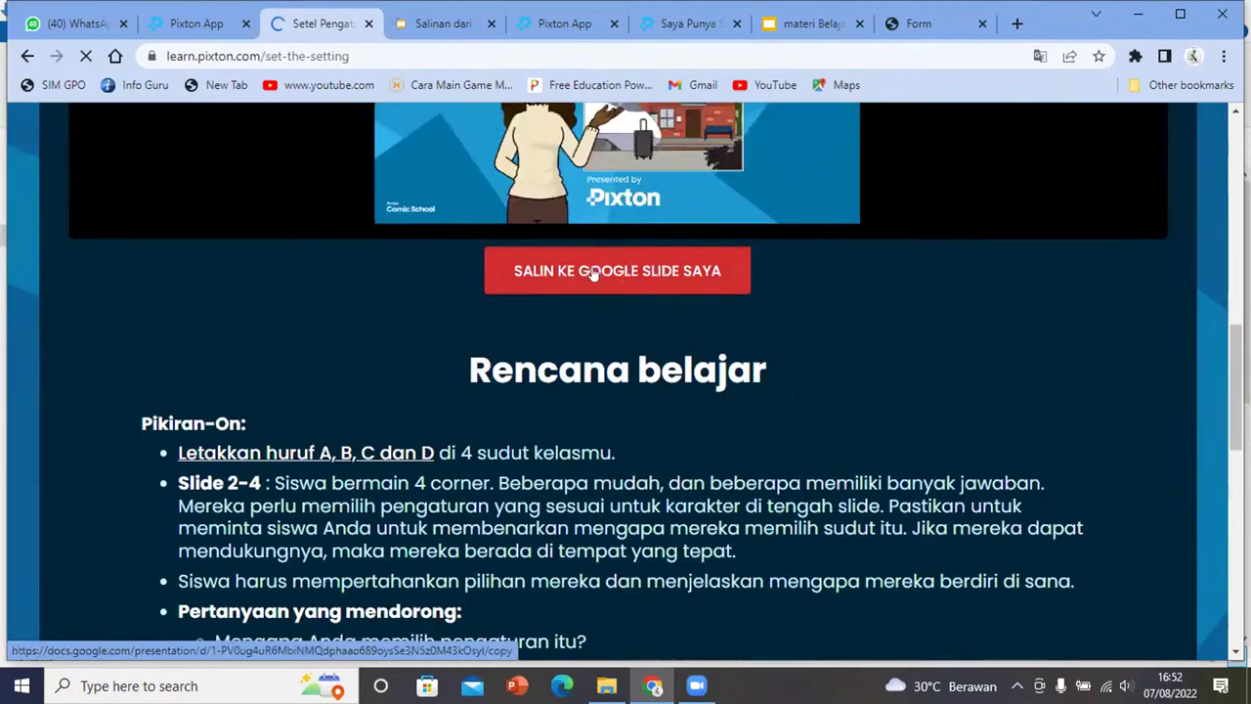
pyautogui.click(655, 270)
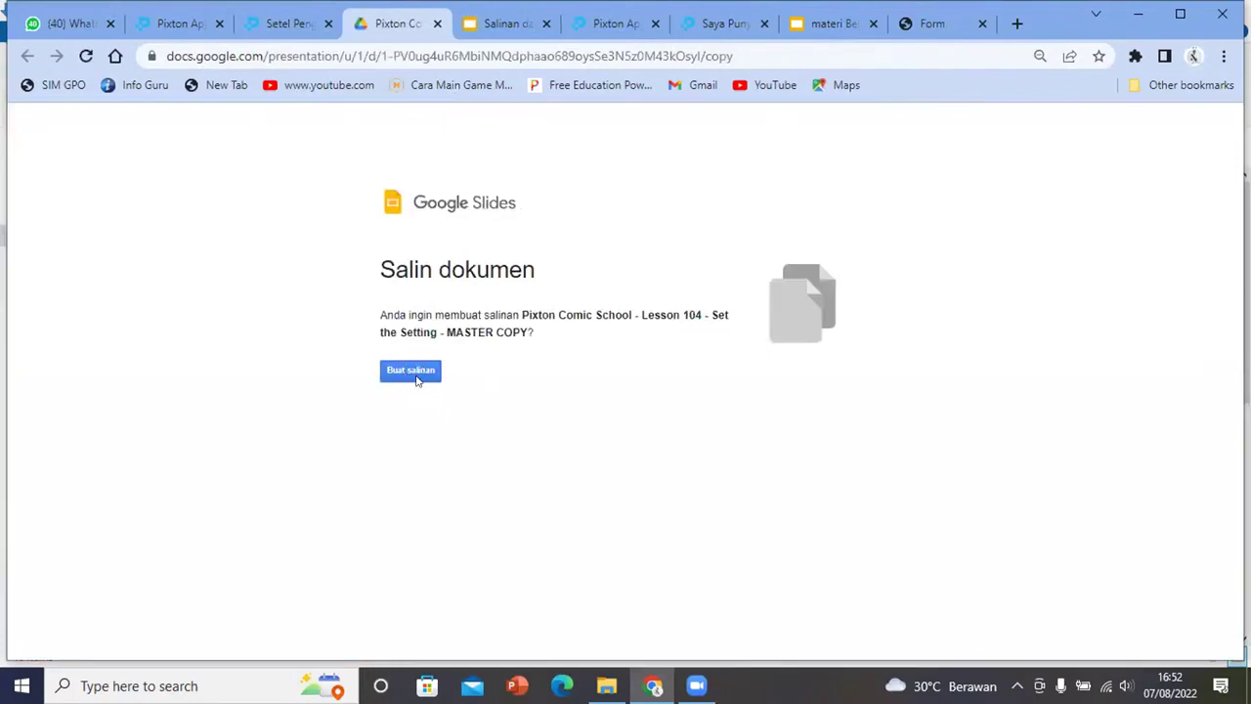
# Make a copy of the Lesson 104 - Set the Setting slides and check it alongside the lesson page and the earlier copied slides
pyautogui.click(425, 376)
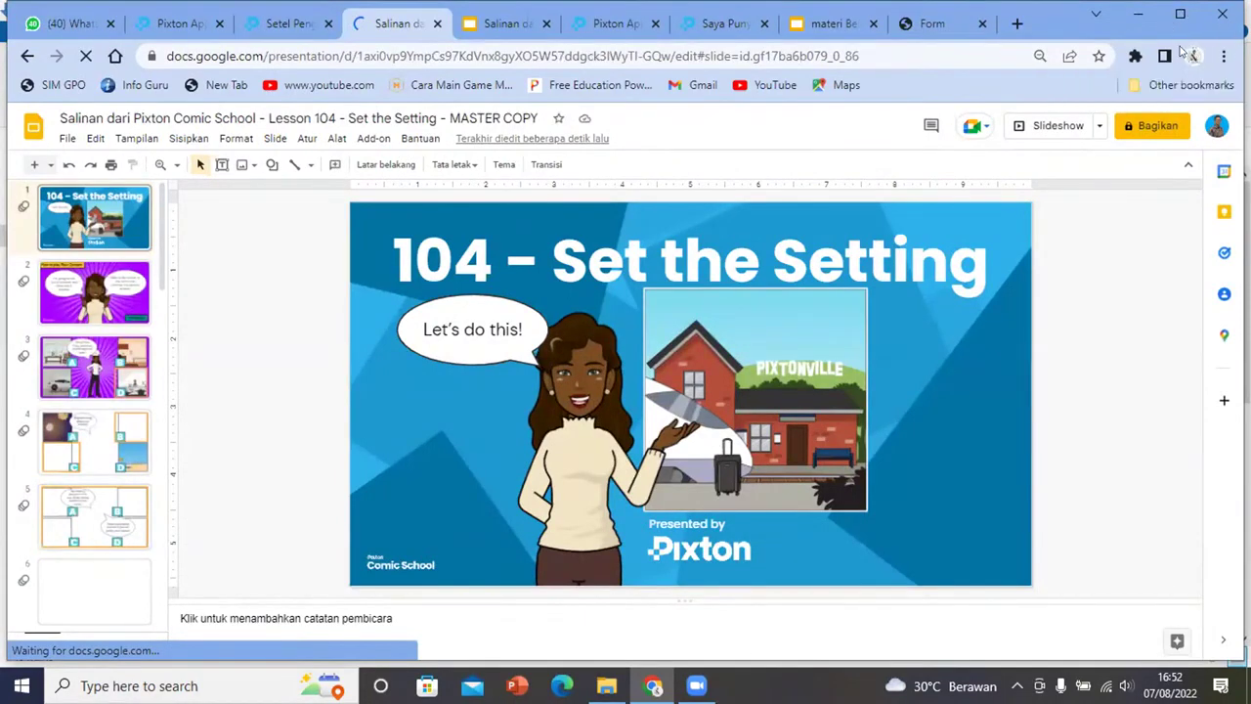
pyautogui.click(284, 24)
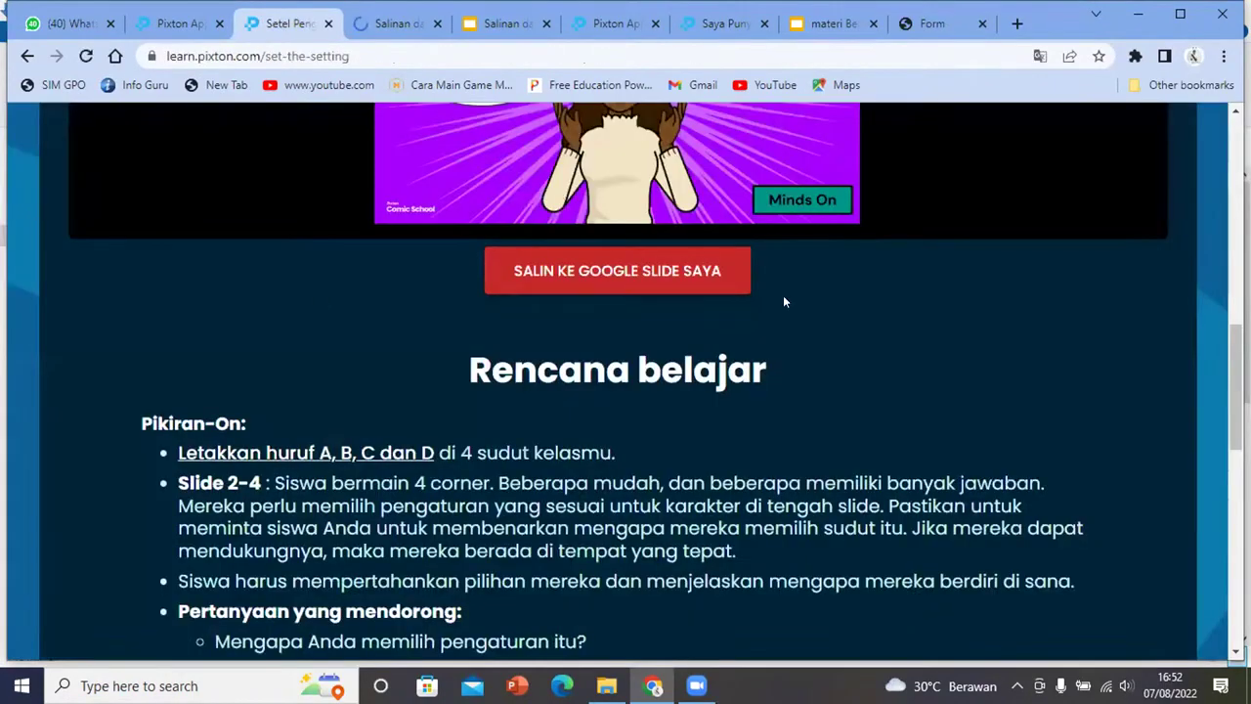
pyautogui.scroll(10, 782, 295)
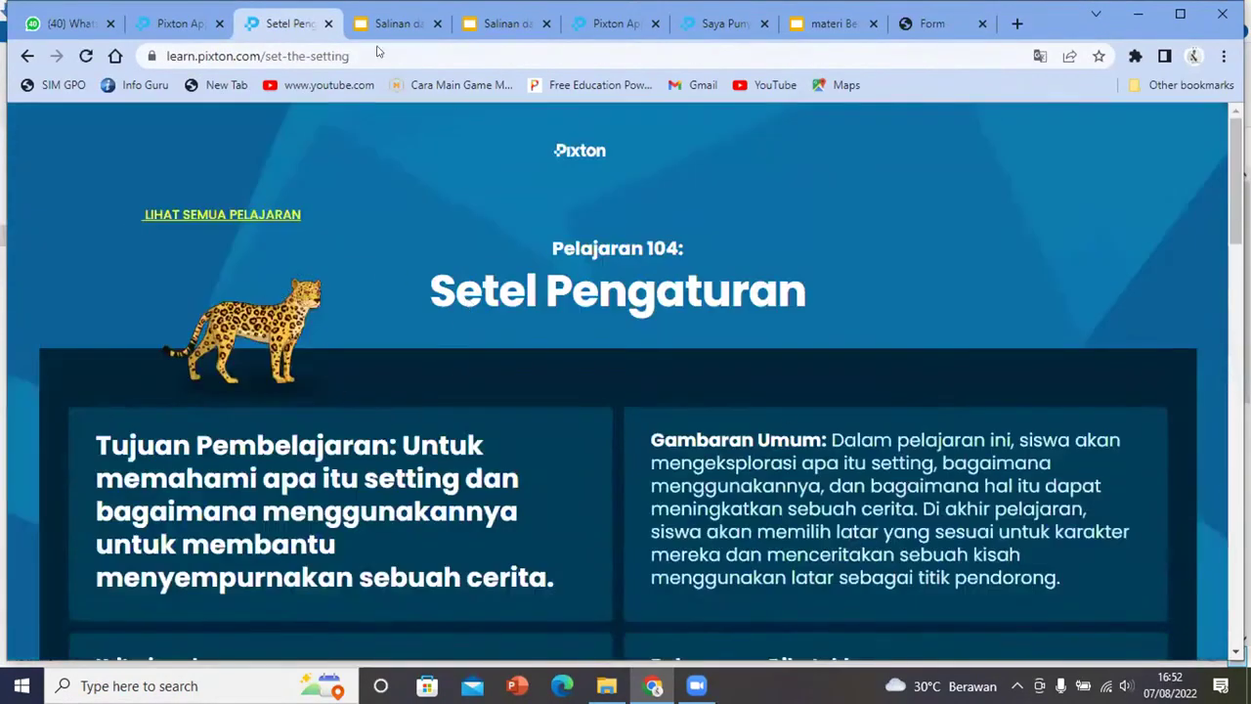
pyautogui.click(389, 24)
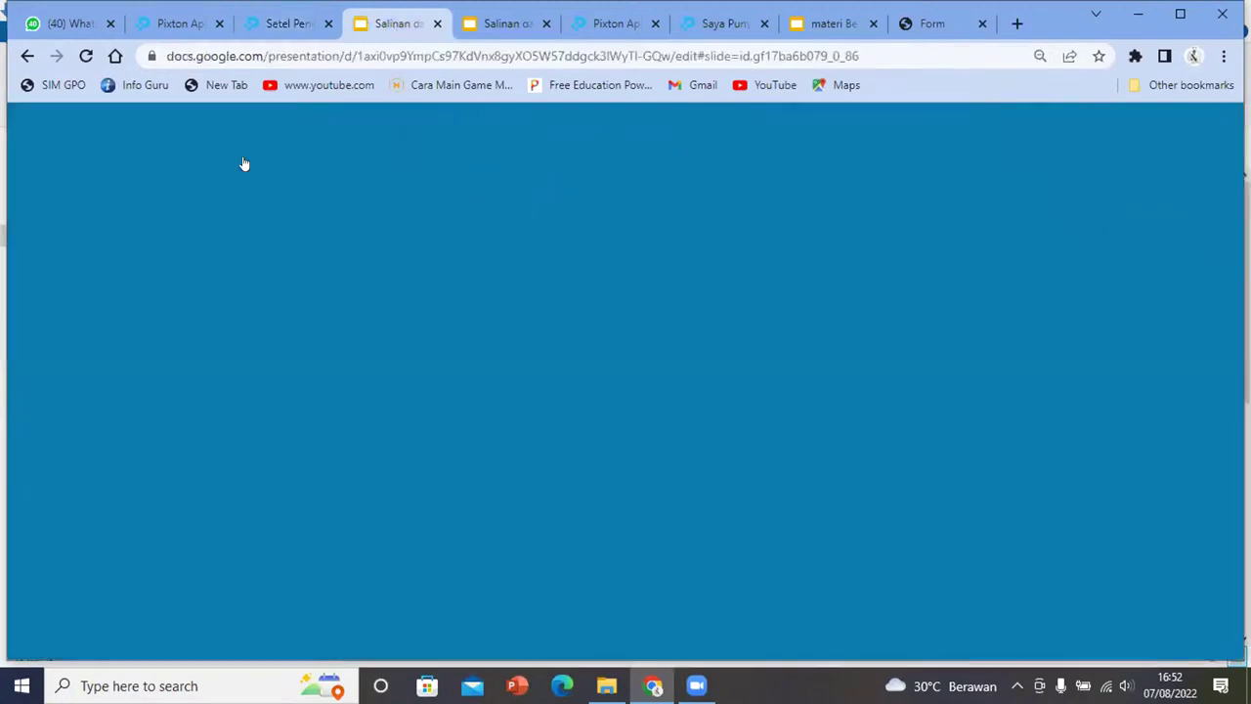
pyautogui.click(504, 19)
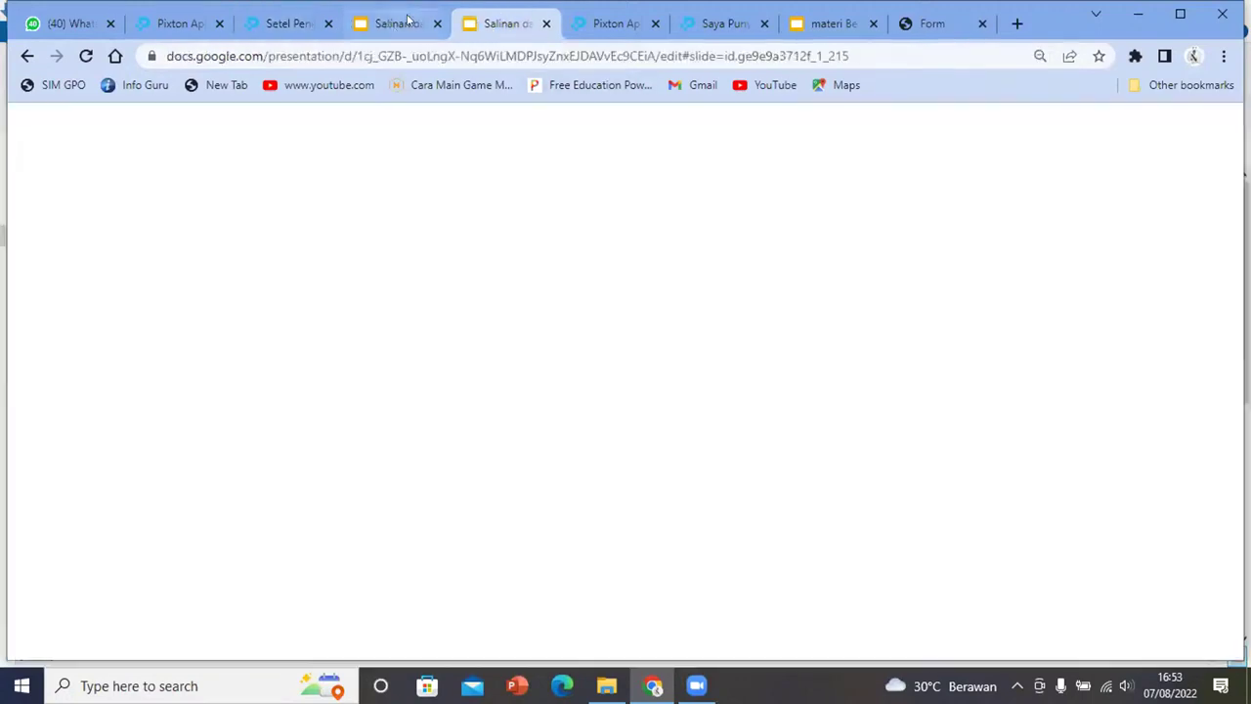
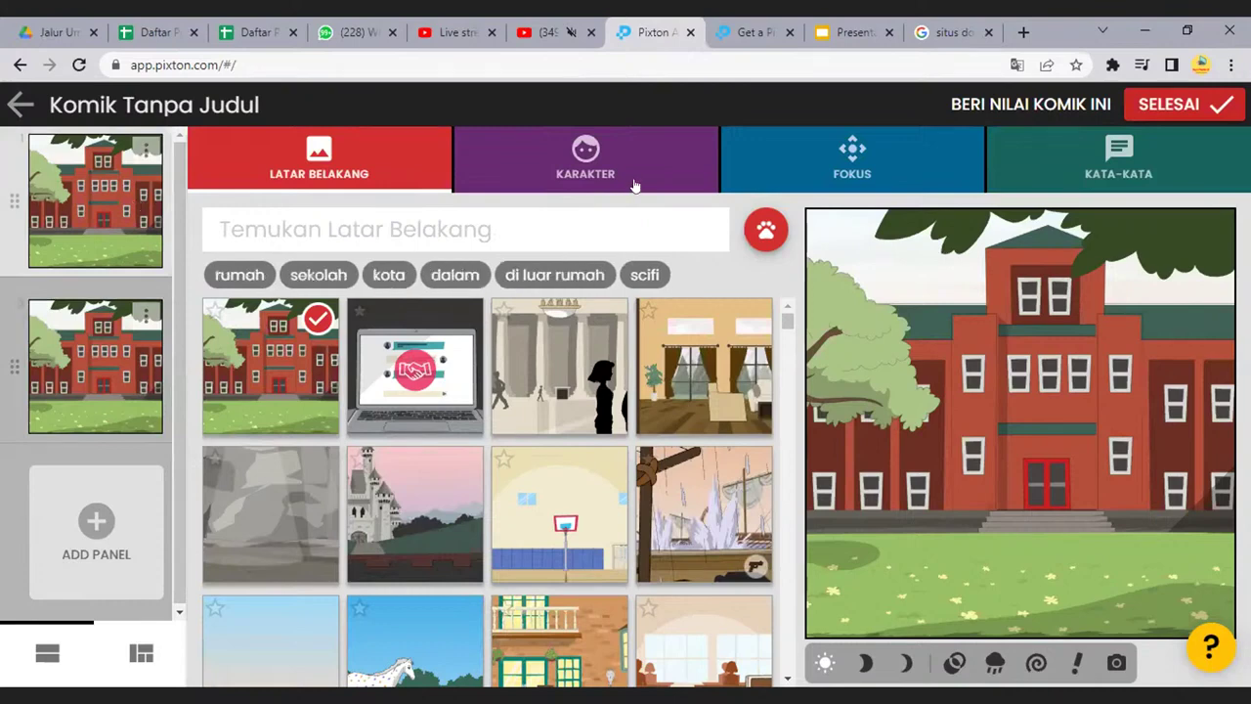
# Look through the backgrounds, including the rumah and sekolah categories, and try the bookshelf room in the first panel
pyautogui.scroll(-1, 588, 542)
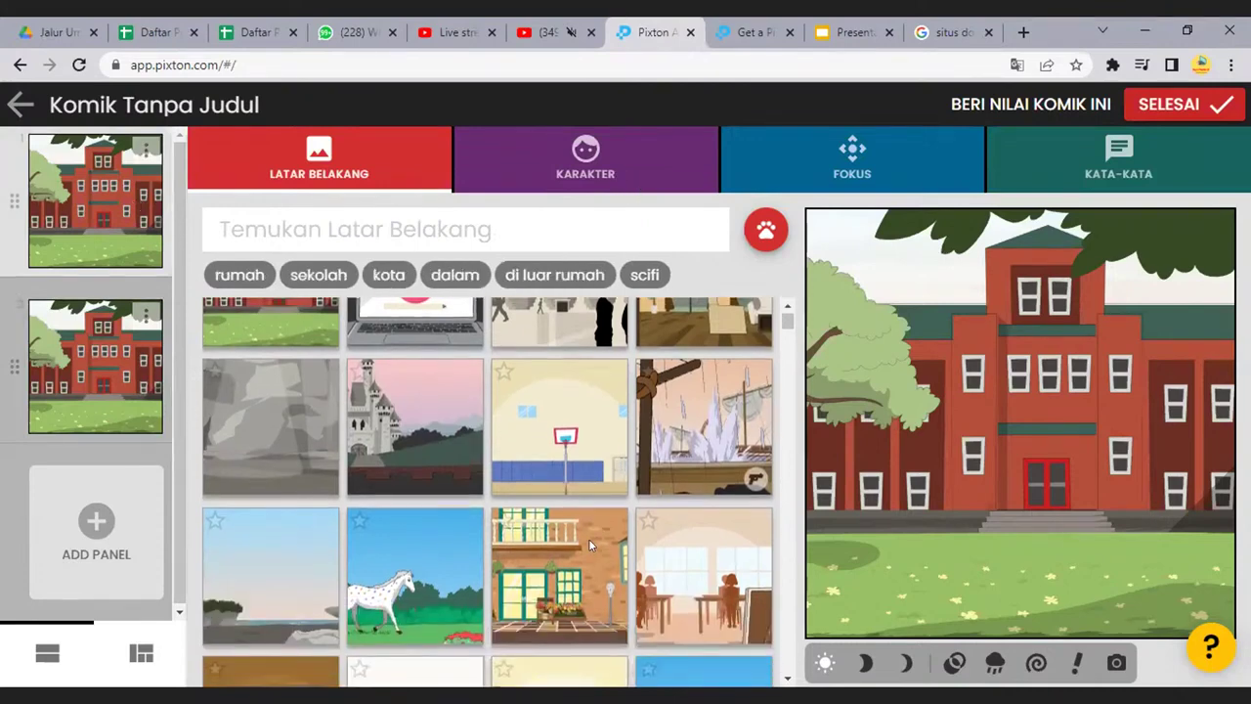
pyautogui.scroll(-2, 588, 547)
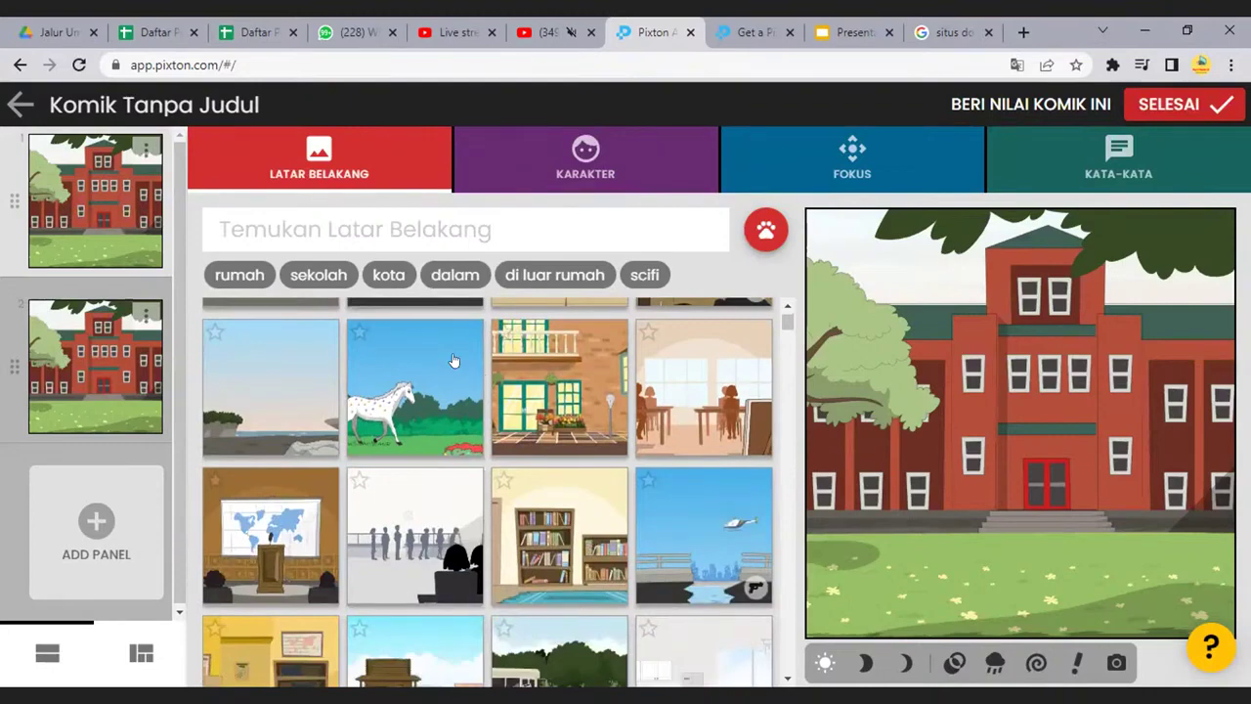
pyautogui.scroll(3, 337, 326)
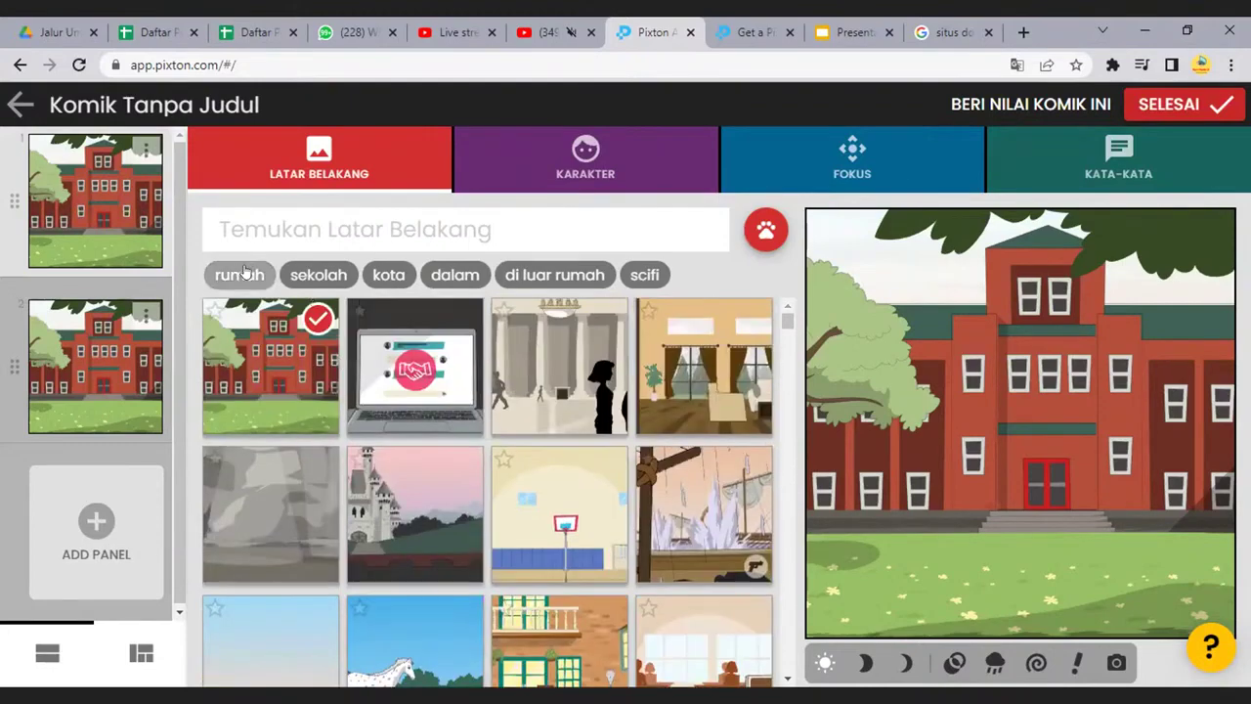
pyautogui.click(242, 274)
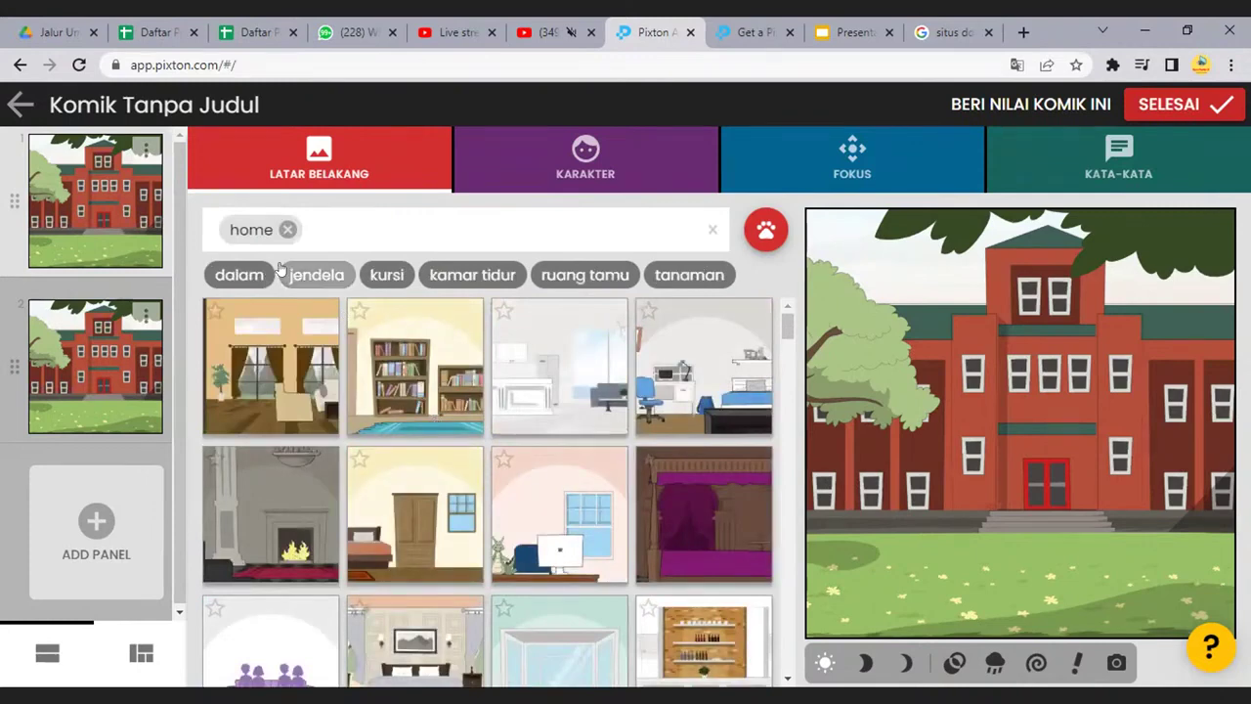
pyautogui.click(287, 231)
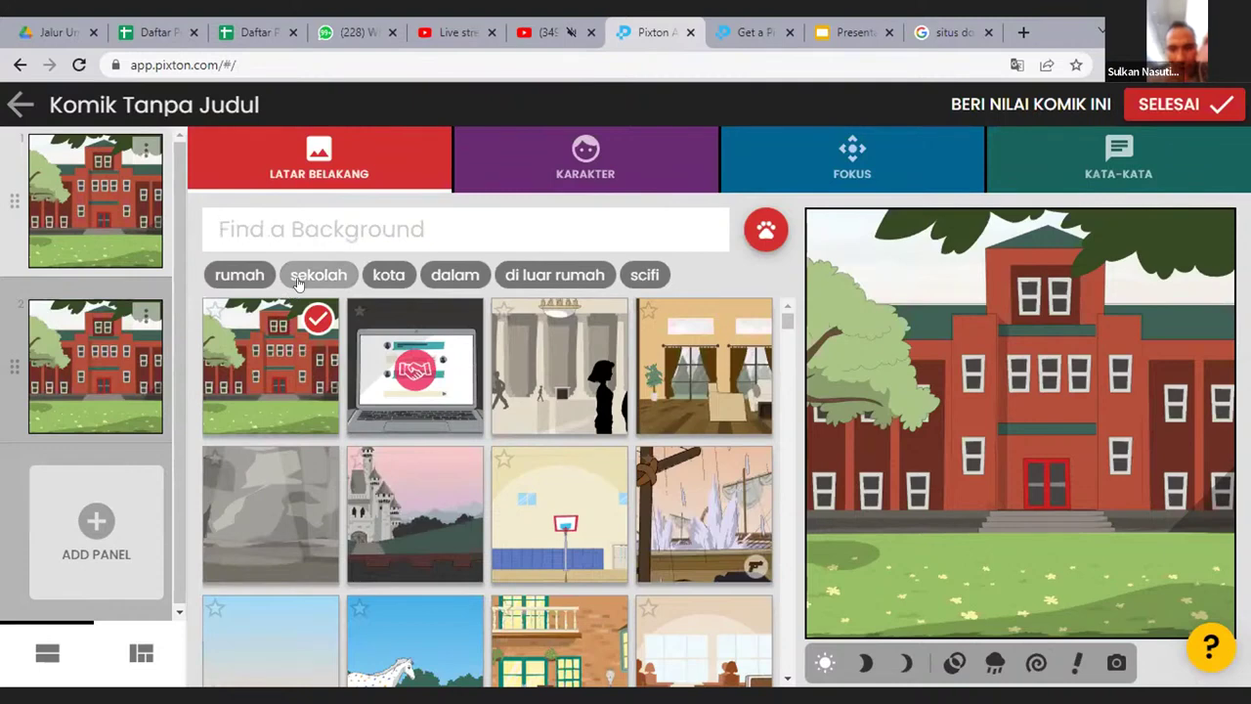
pyautogui.click(298, 279)
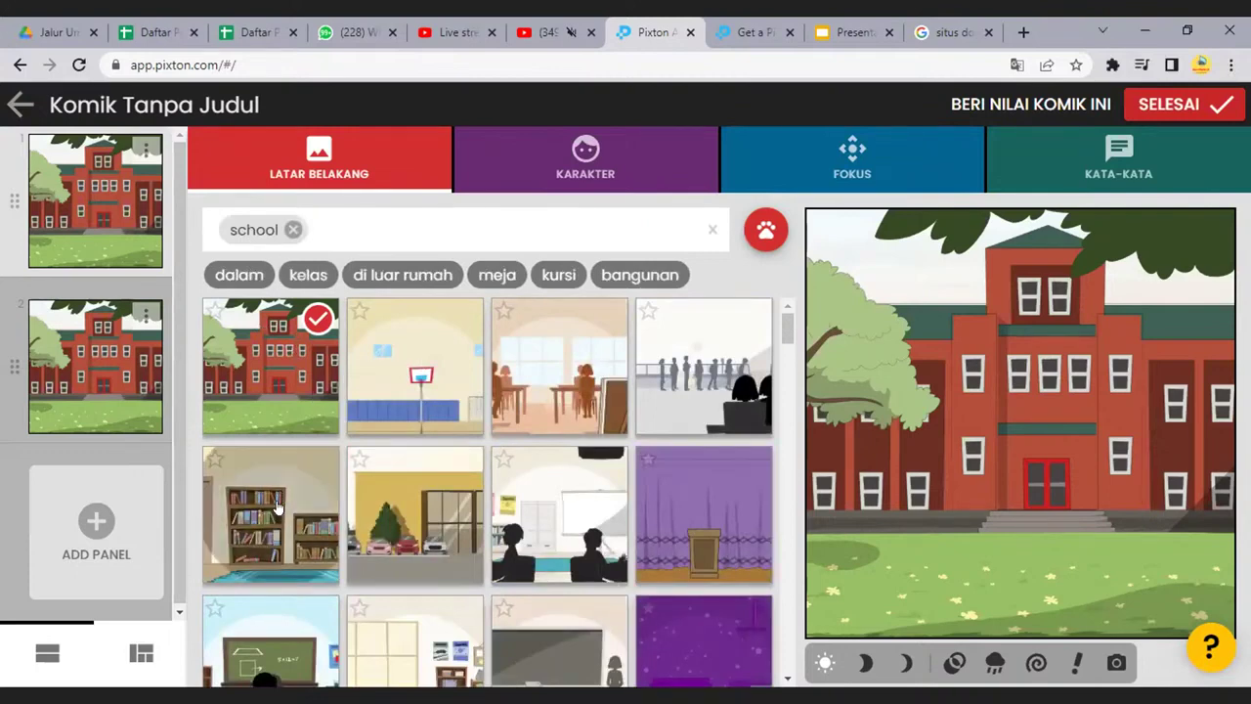
pyautogui.click(276, 505)
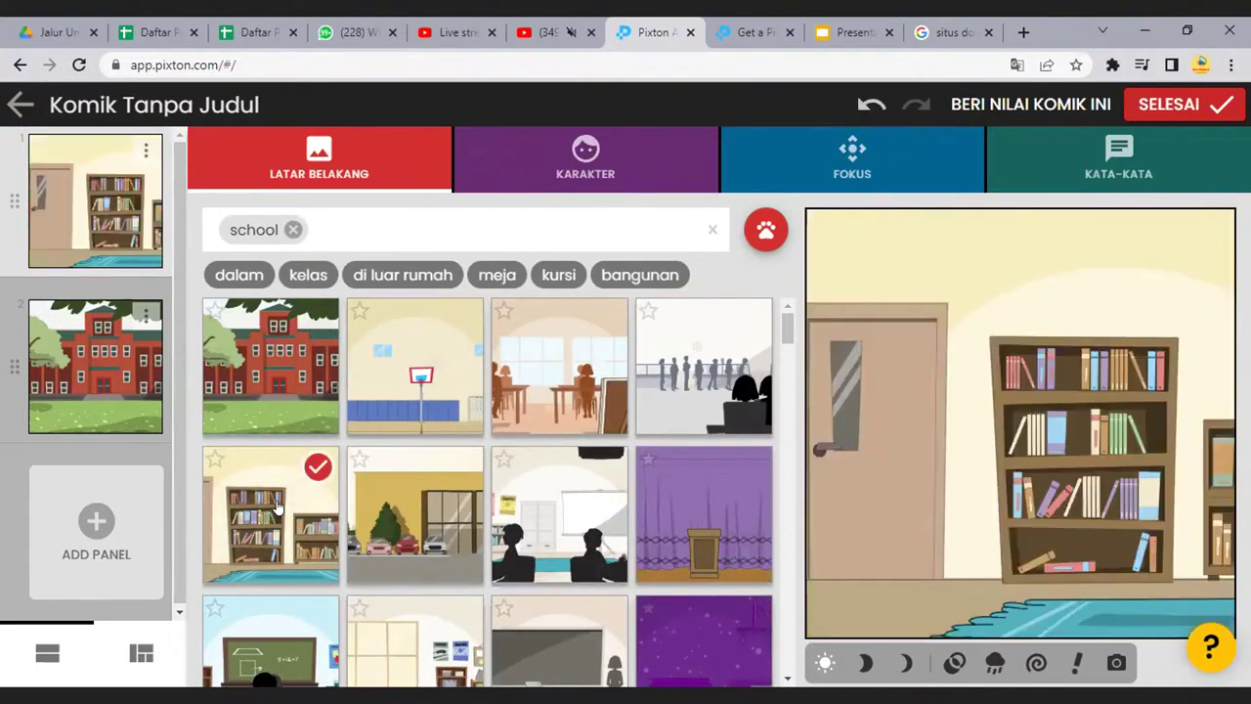
# Set the second panel's background to the room with the door and bookshelves
pyautogui.click(121, 356)
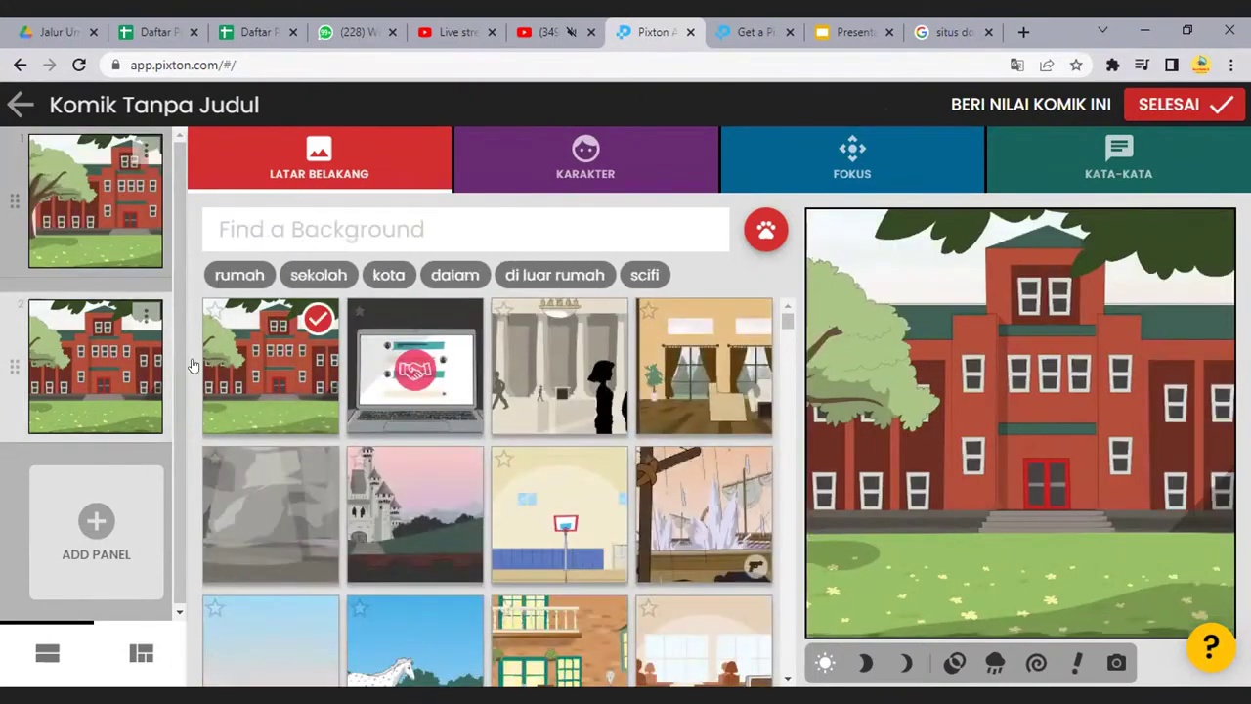
pyautogui.scroll(-2, 512, 550)
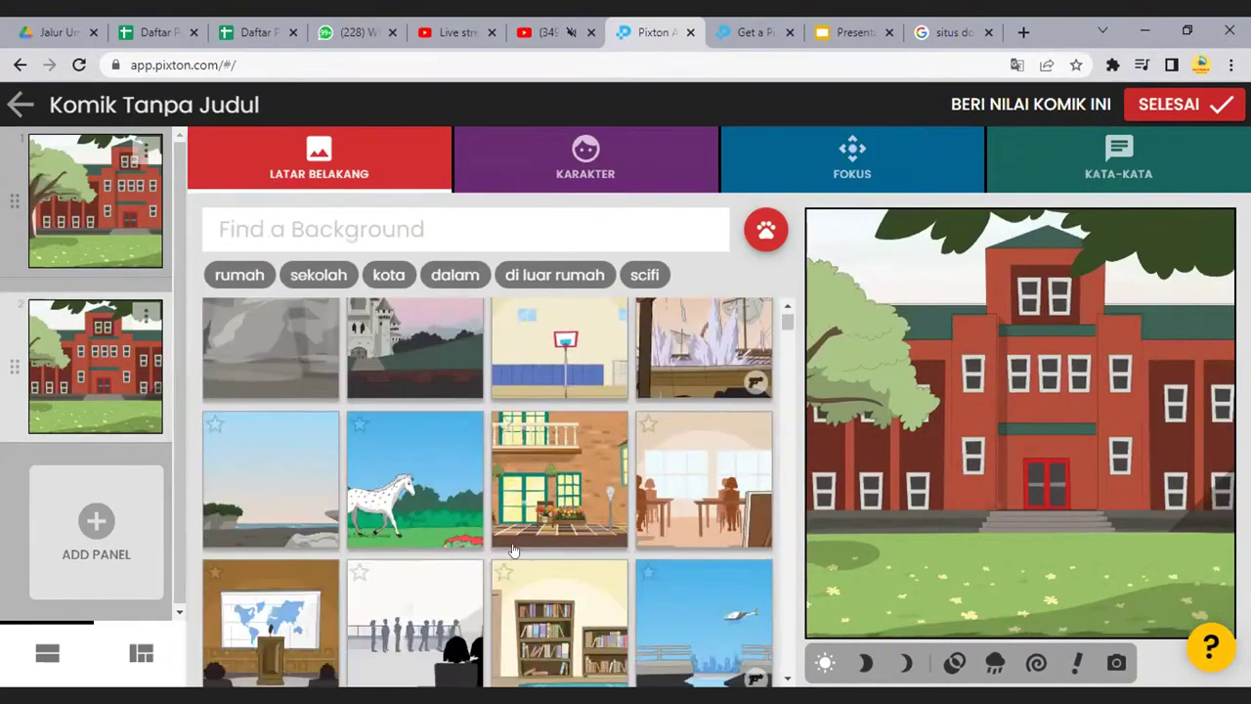
pyautogui.scroll(-2, 516, 550)
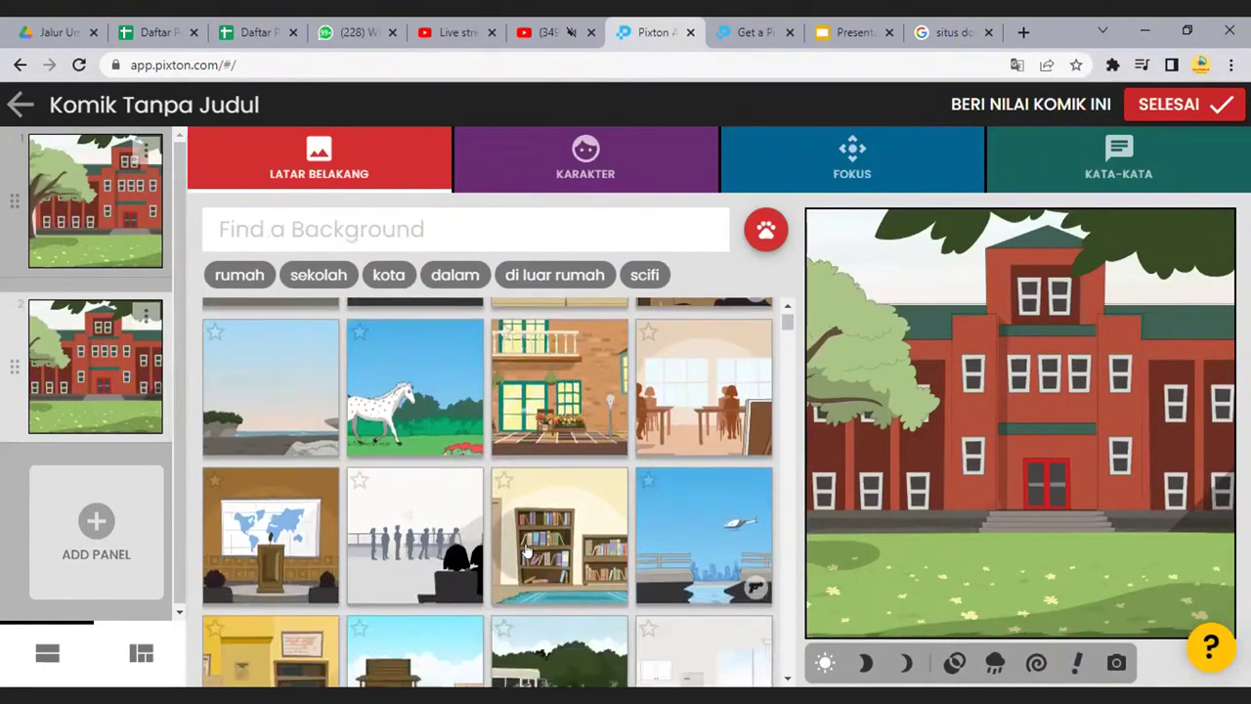
pyautogui.click(548, 540)
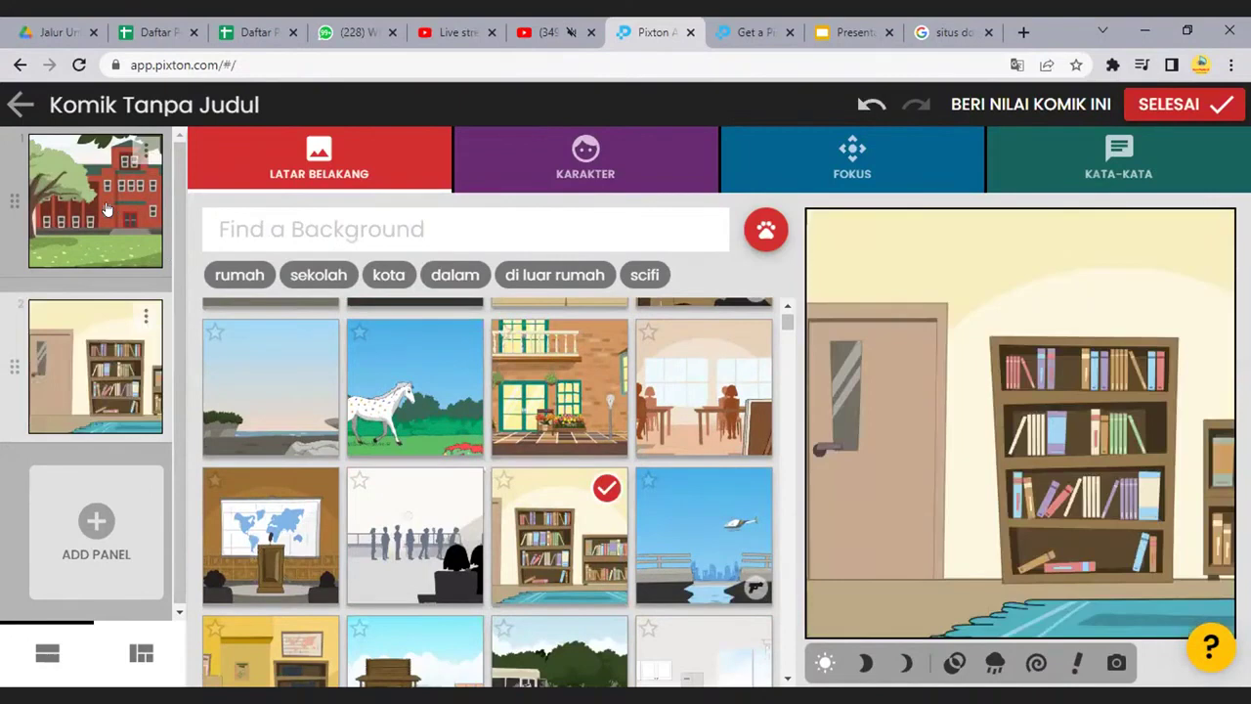
# Add the long-haired girl in the pink flower top and skirt to the first panel
pyautogui.click(108, 210)
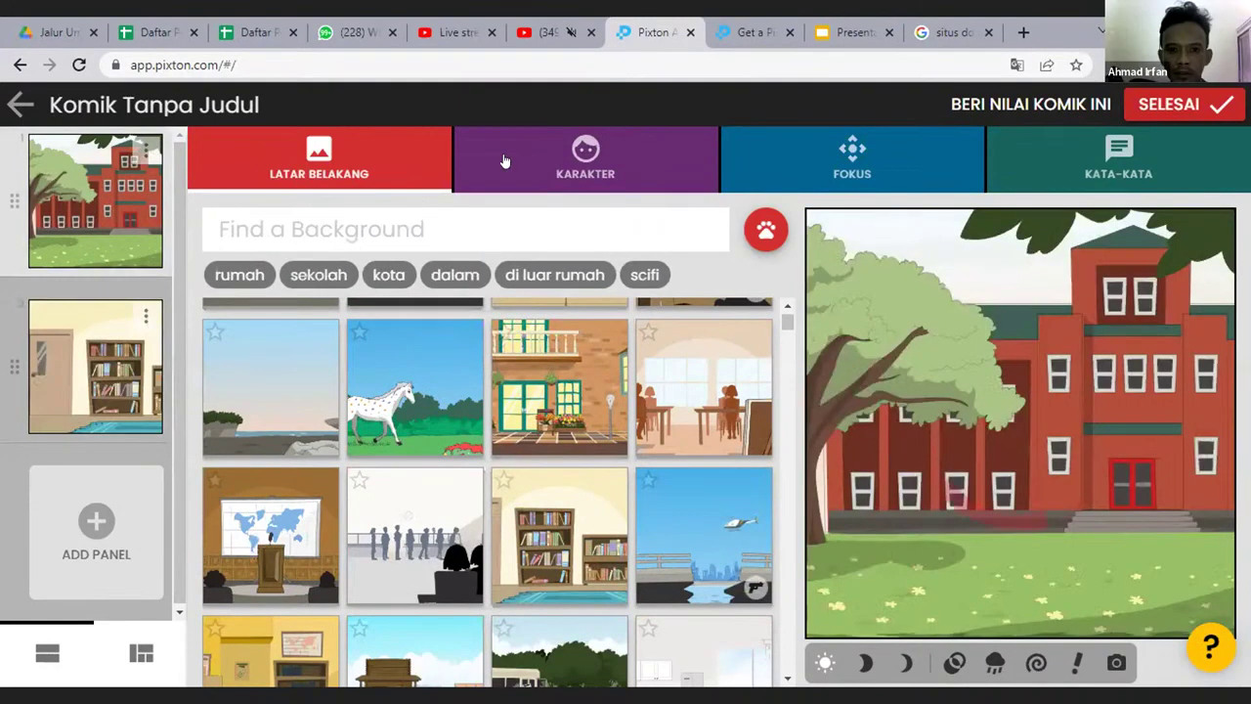
pyautogui.click(504, 160)
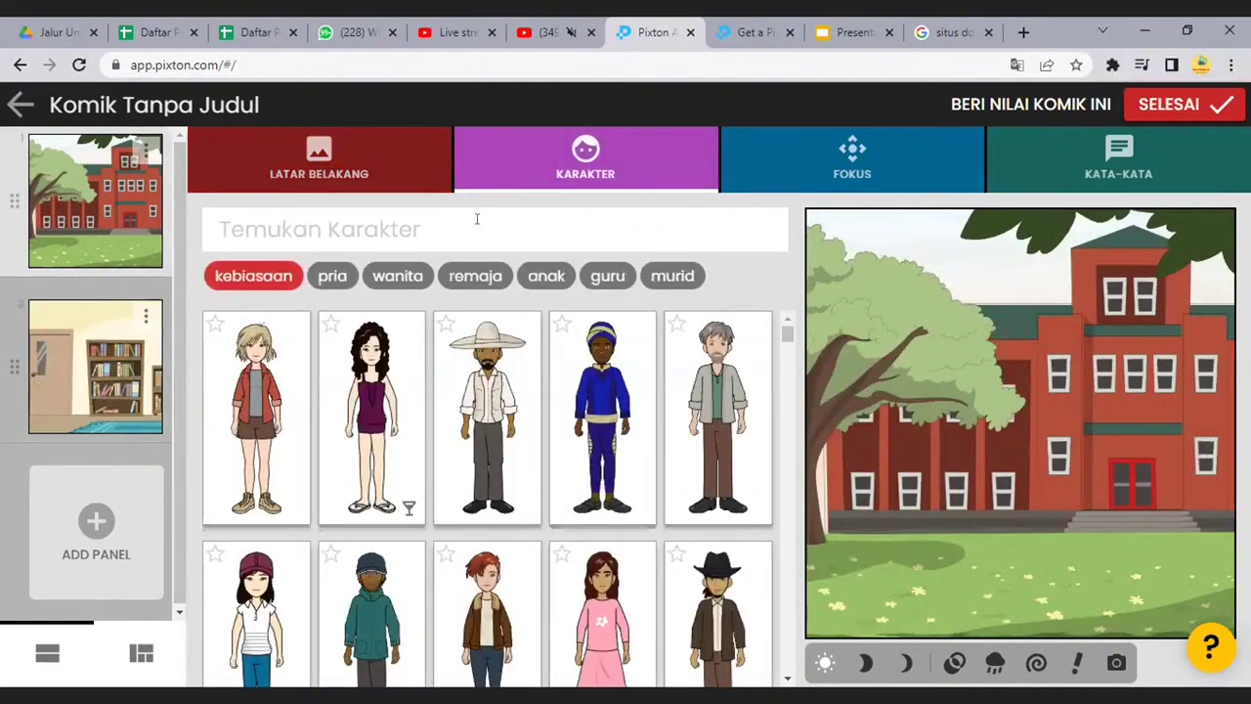
pyautogui.click(600, 617)
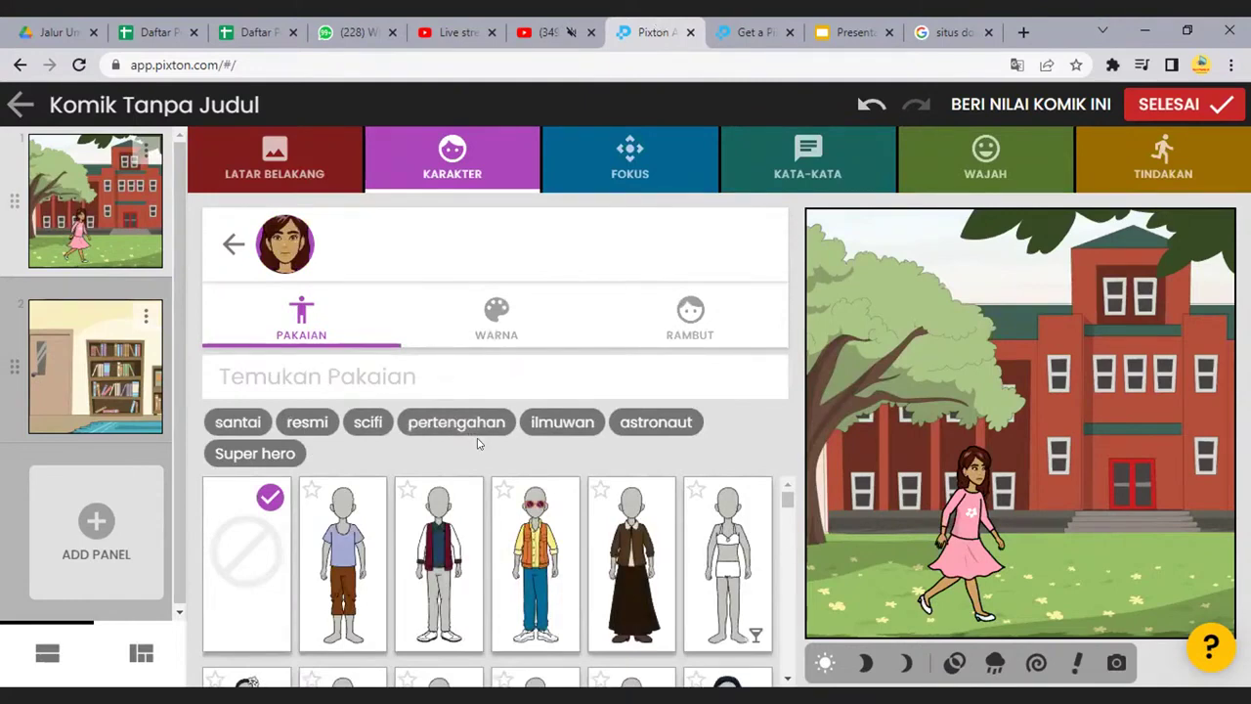
# Look through the girl's outfits, filter them by resmi, and dress her in the long peach dress
pyautogui.scroll(-1, 526, 513)
pyautogui.scroll(1, 527, 508)
pyautogui.scroll(-3, 742, 483)
pyautogui.scroll(3, 741, 508)
pyautogui.scroll(-3, 507, 528)
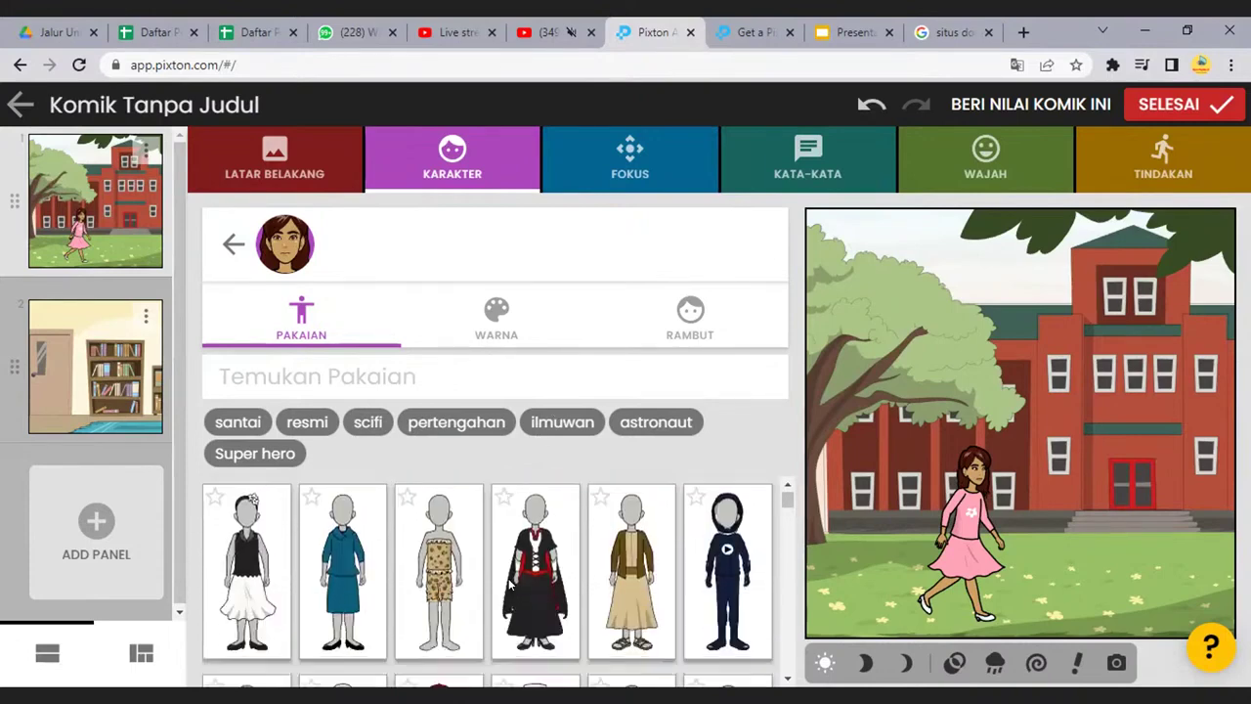
pyautogui.scroll(3, 509, 582)
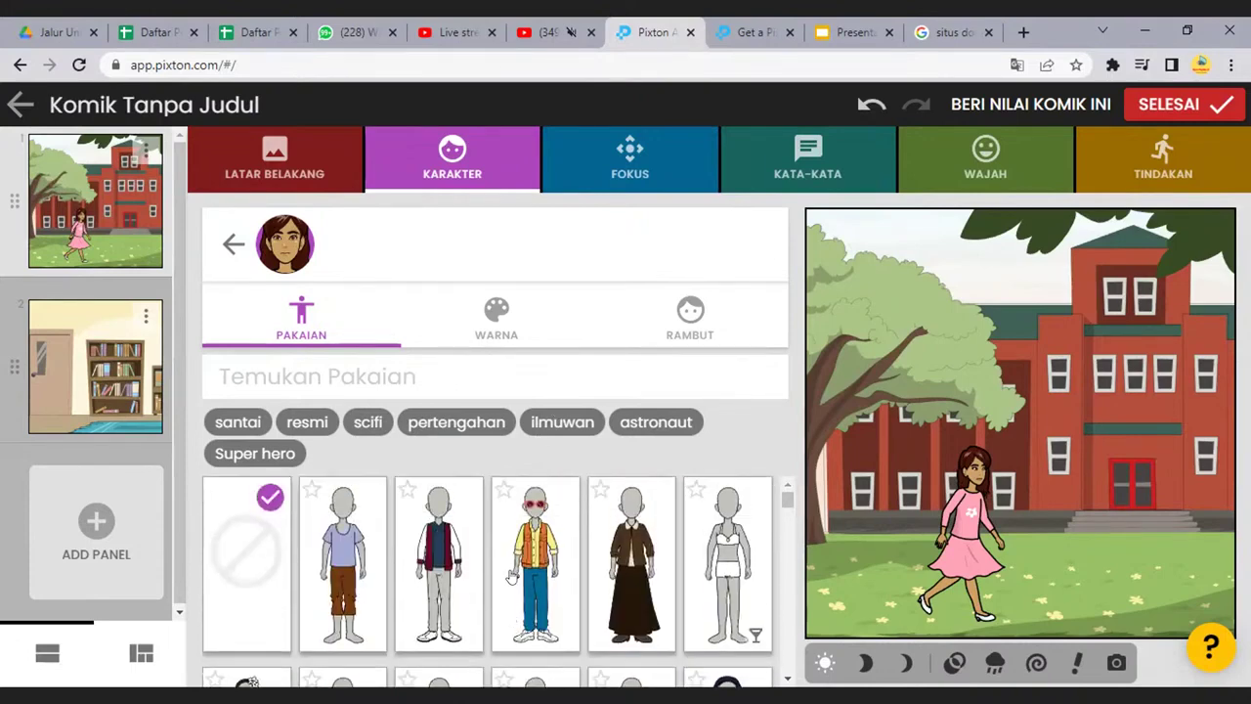
pyautogui.click(309, 420)
pyautogui.scroll(-2, 472, 519)
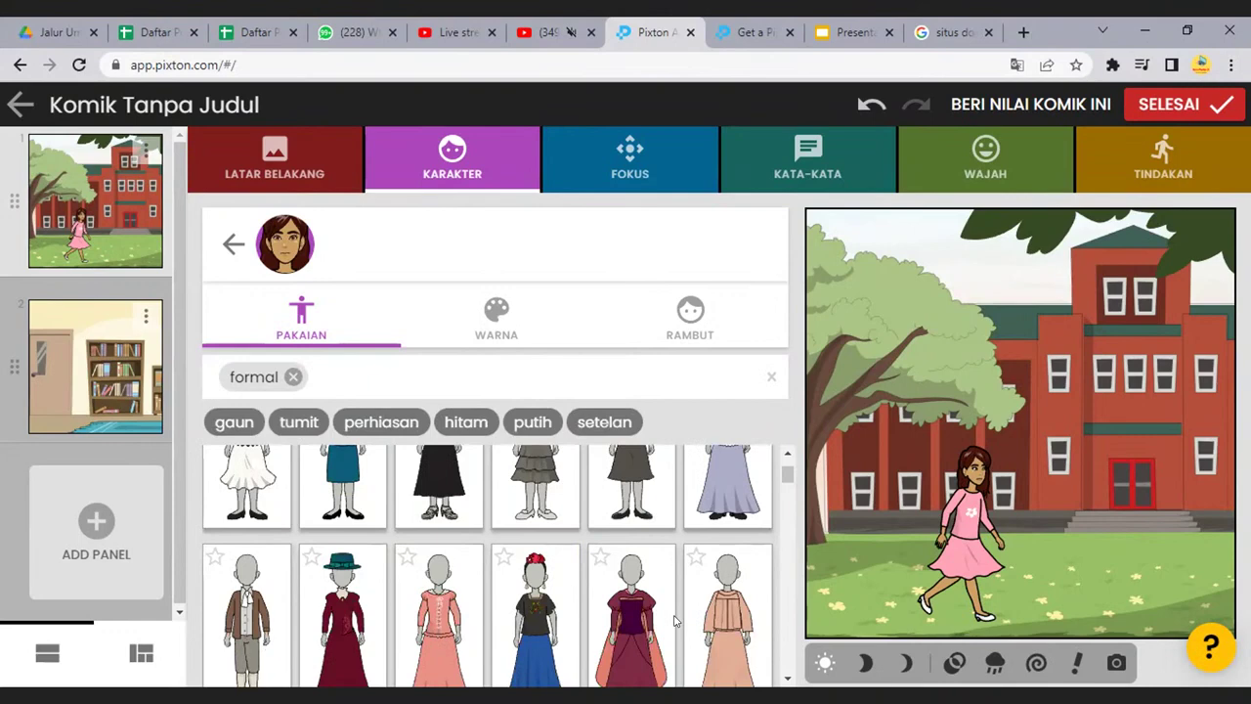
pyautogui.click(711, 621)
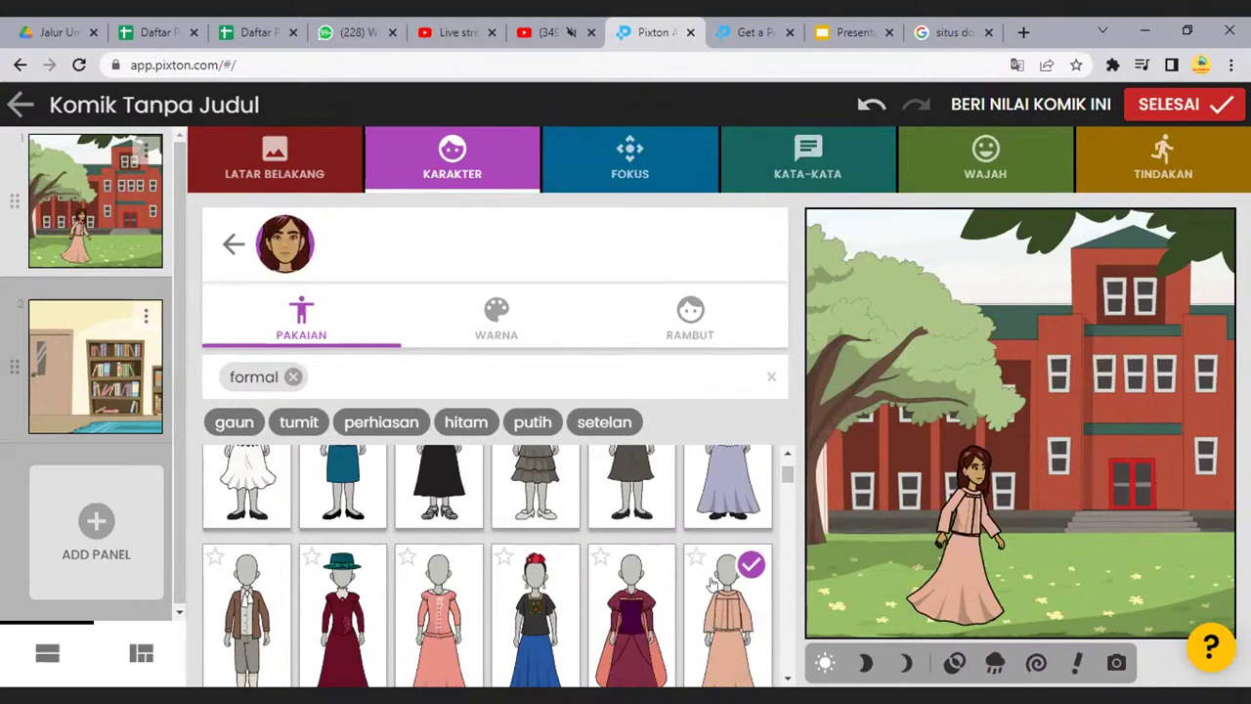
# Give the girl the blonde hair and light skin colouring, and look through the available hairstyles
pyautogui.click(481, 334)
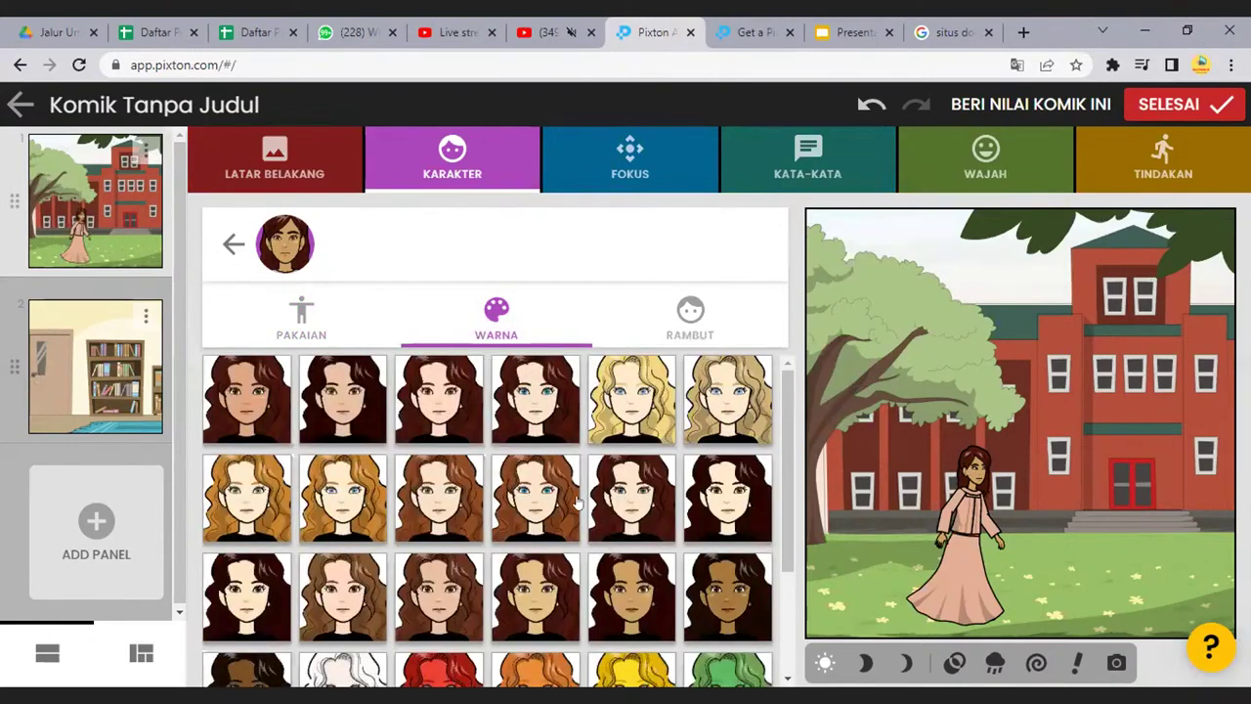
pyautogui.scroll(-3, 578, 502)
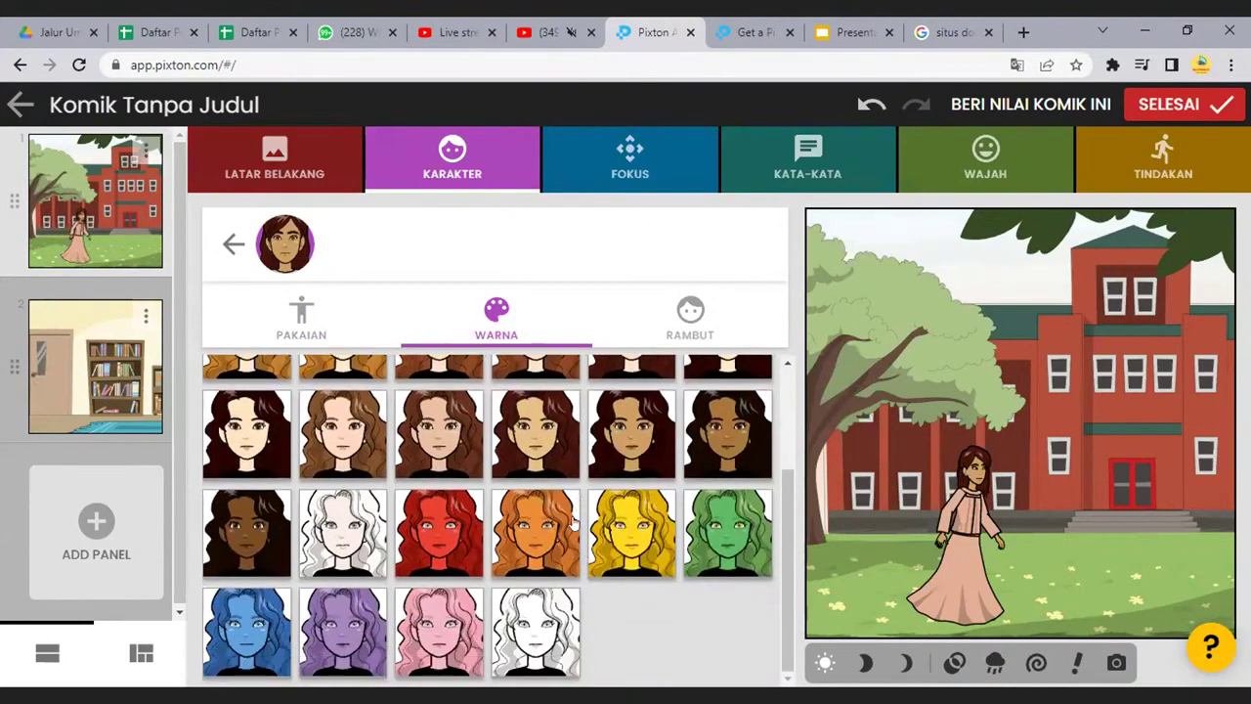
pyautogui.scroll(5, 575, 525)
pyautogui.click(621, 413)
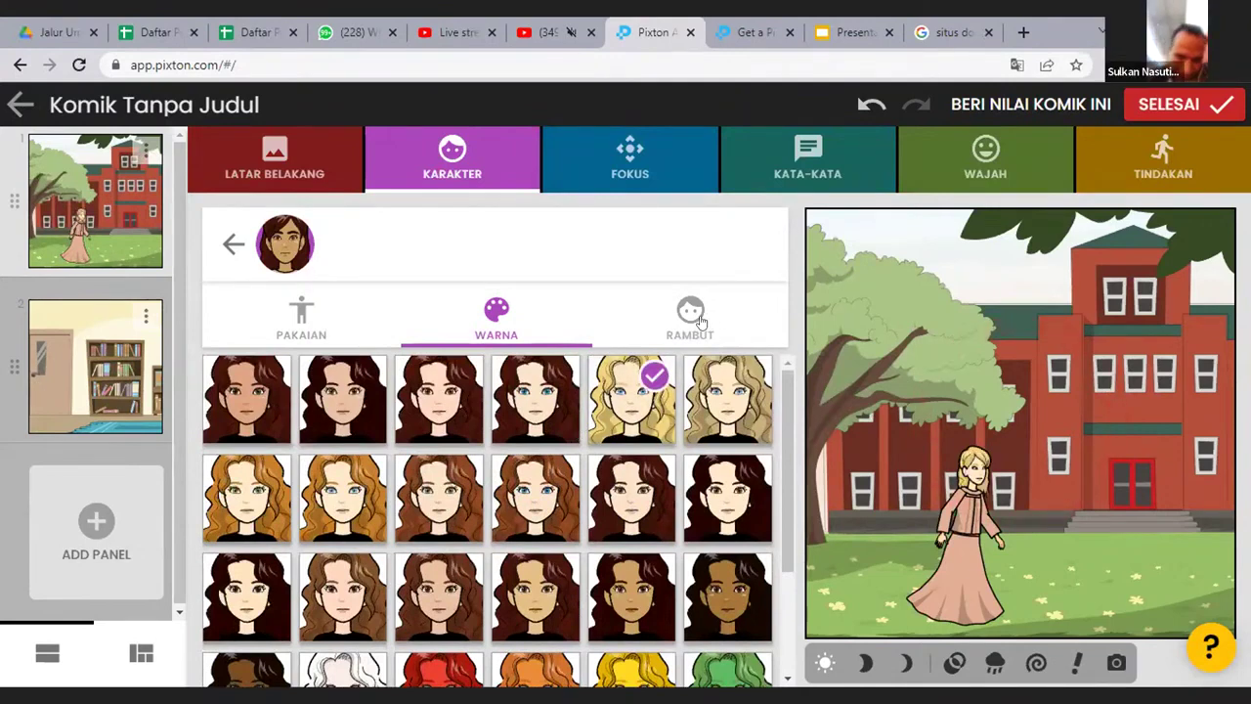
pyautogui.click(695, 315)
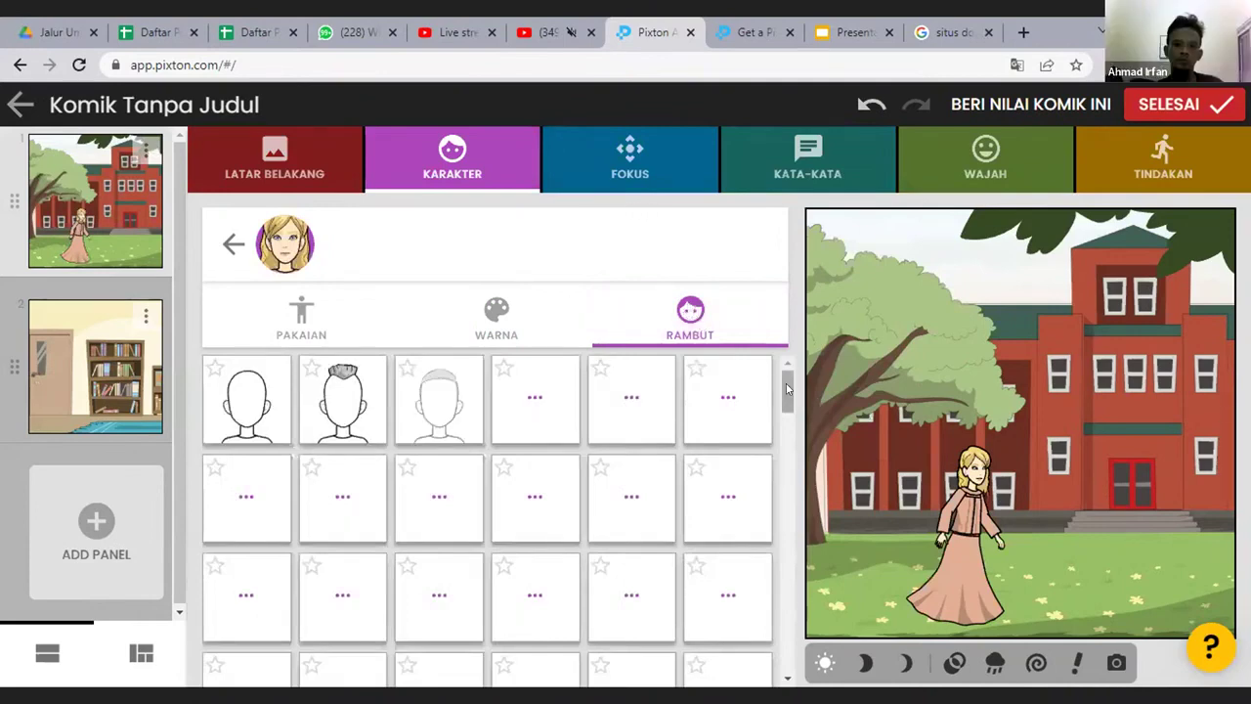
pyautogui.moveTo(788, 389); pyautogui.dragTo(811, 669)
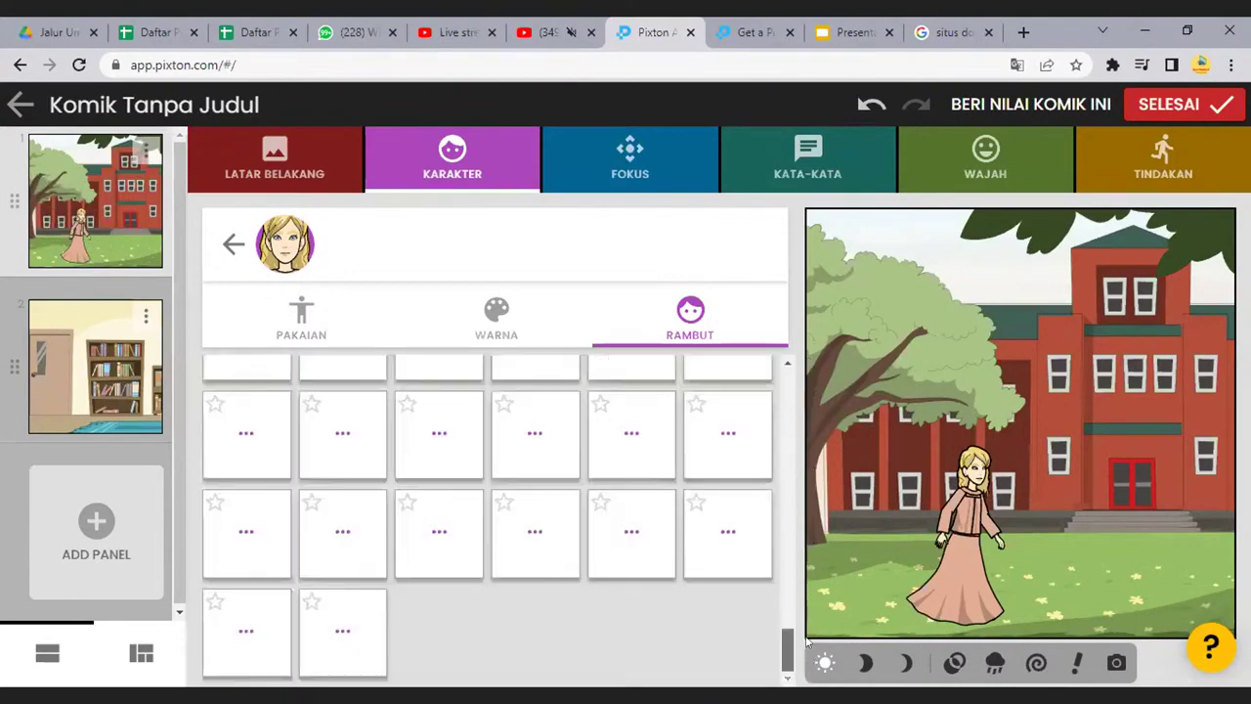
# Look through the girl's outfits and dress her in the red headscarf, blue jacket and navy trousers
pyautogui.click(321, 310)
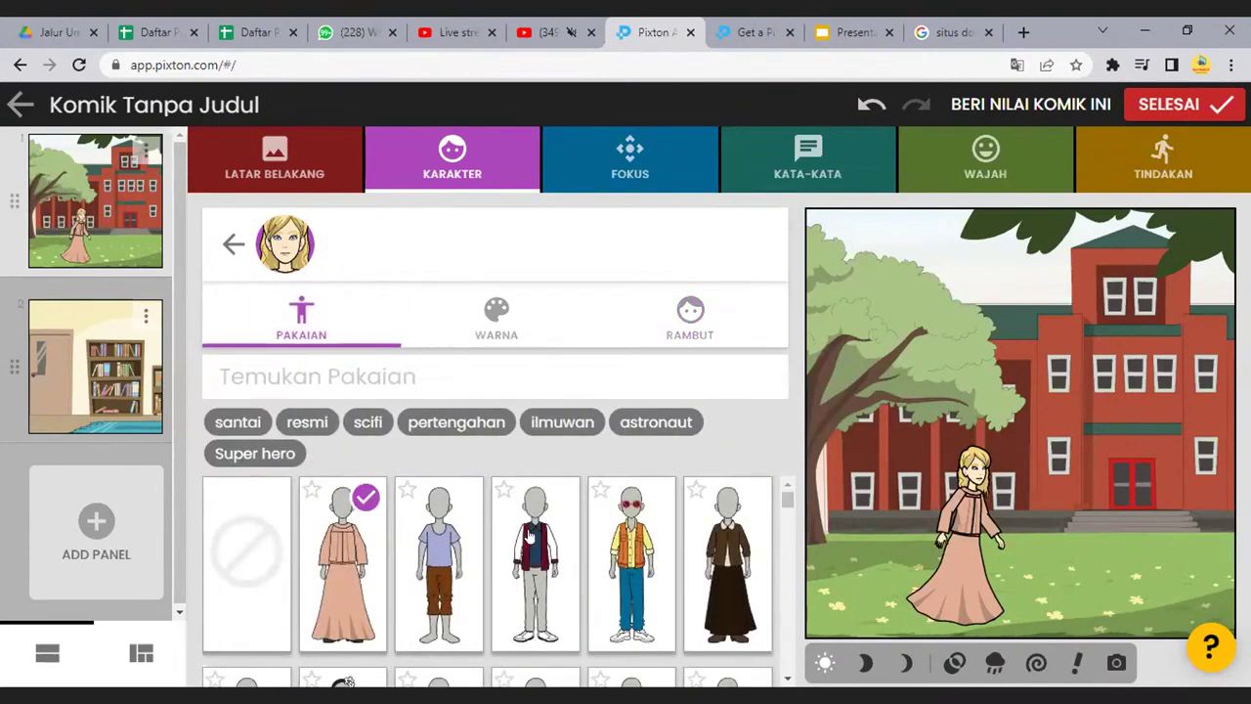
pyautogui.scroll(-3, 532, 535)
pyautogui.scroll(-2, 533, 537)
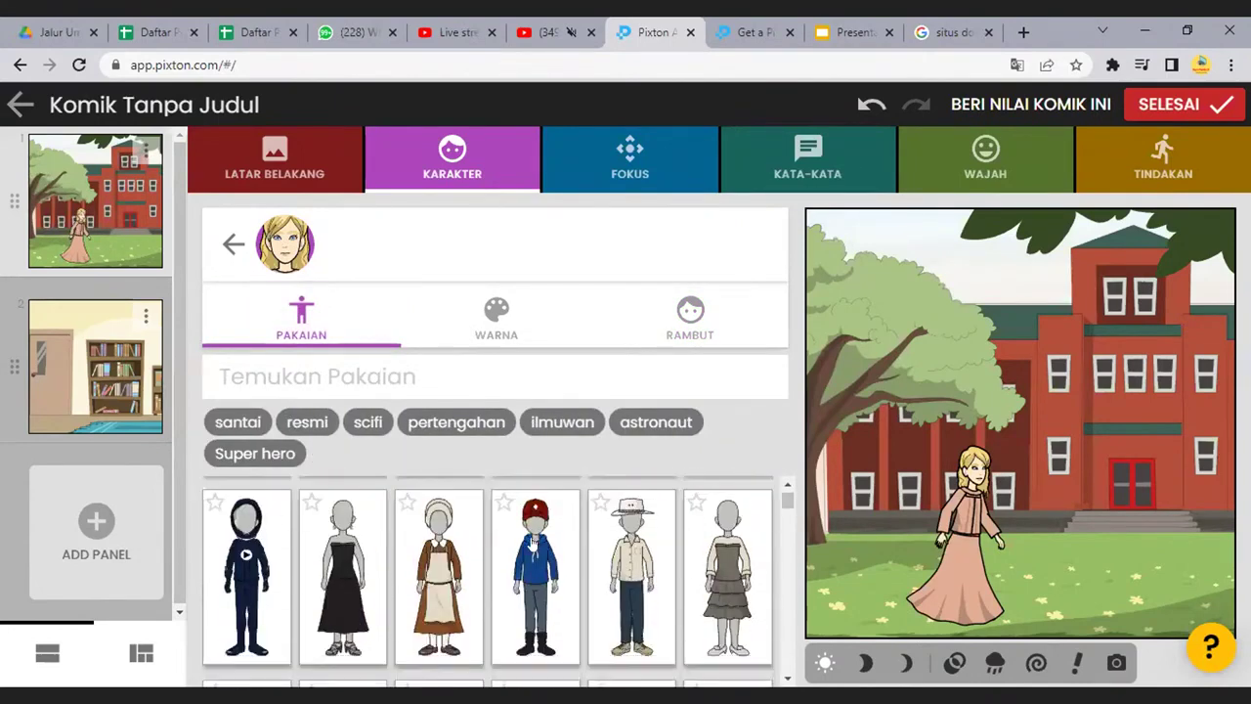
pyautogui.scroll(-2, 535, 545)
pyautogui.scroll(-5, 542, 547)
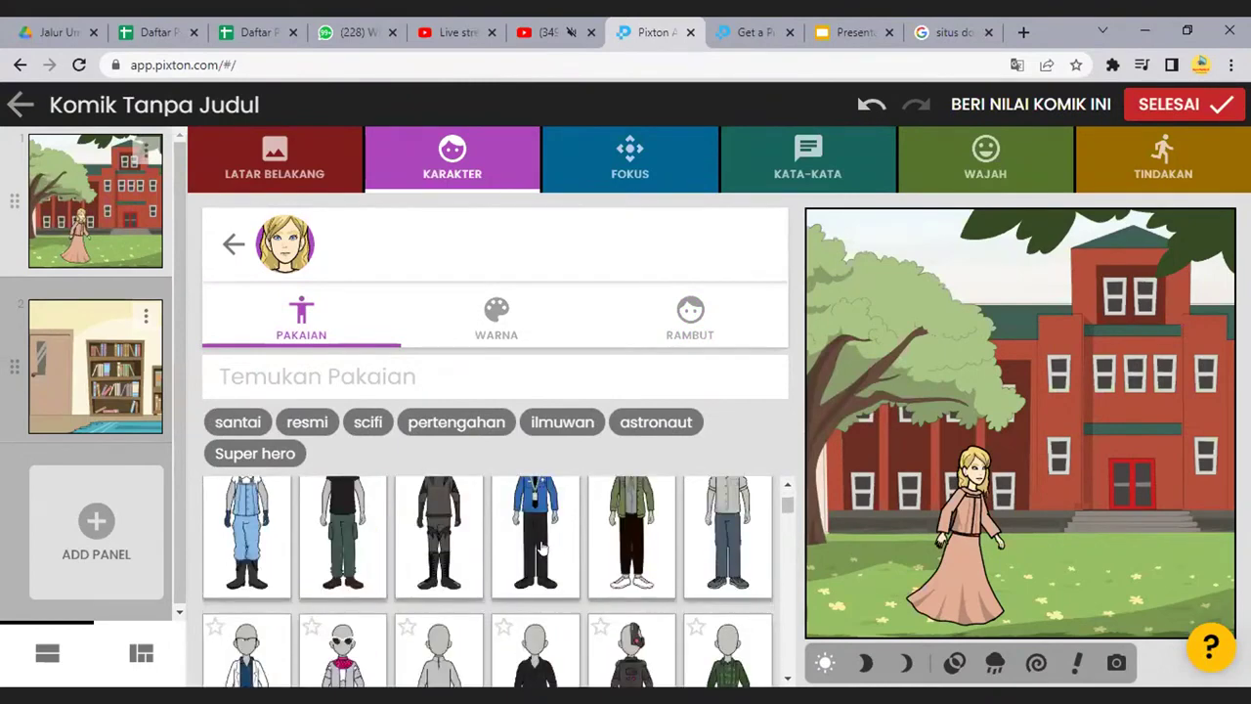
pyautogui.scroll(-2, 547, 552)
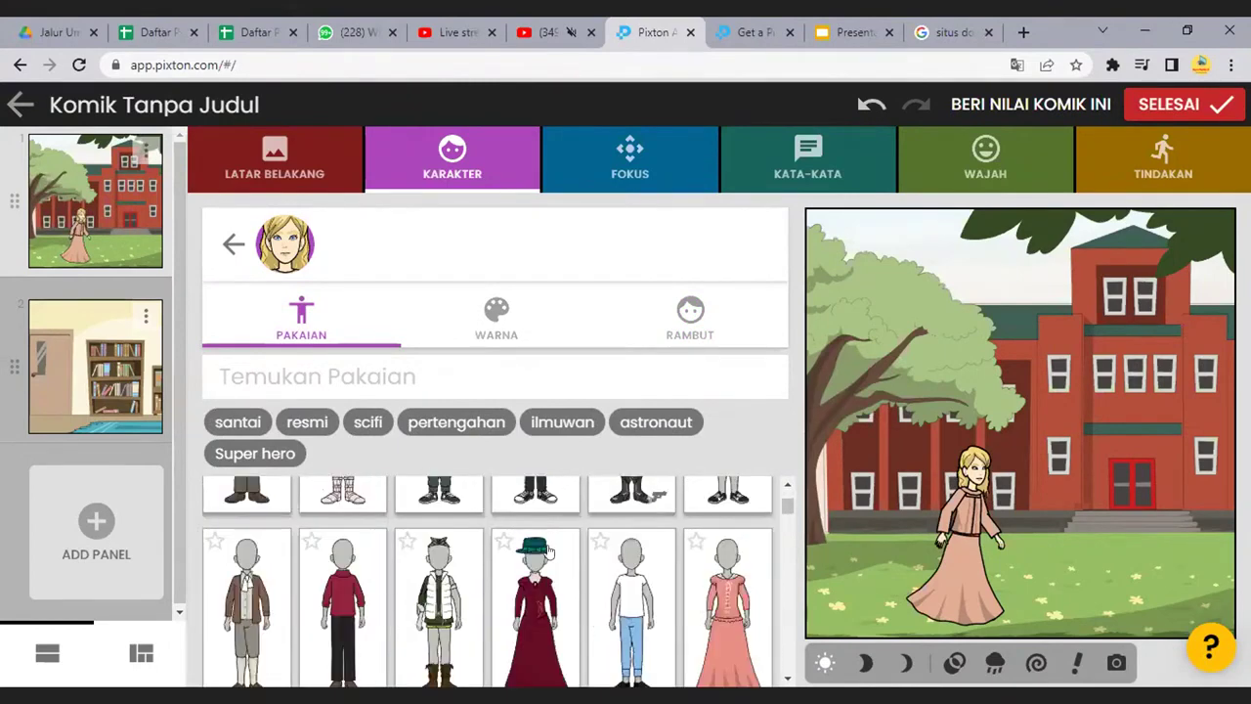
pyautogui.scroll(-2, 549, 552)
pyautogui.scroll(-2, 549, 552)
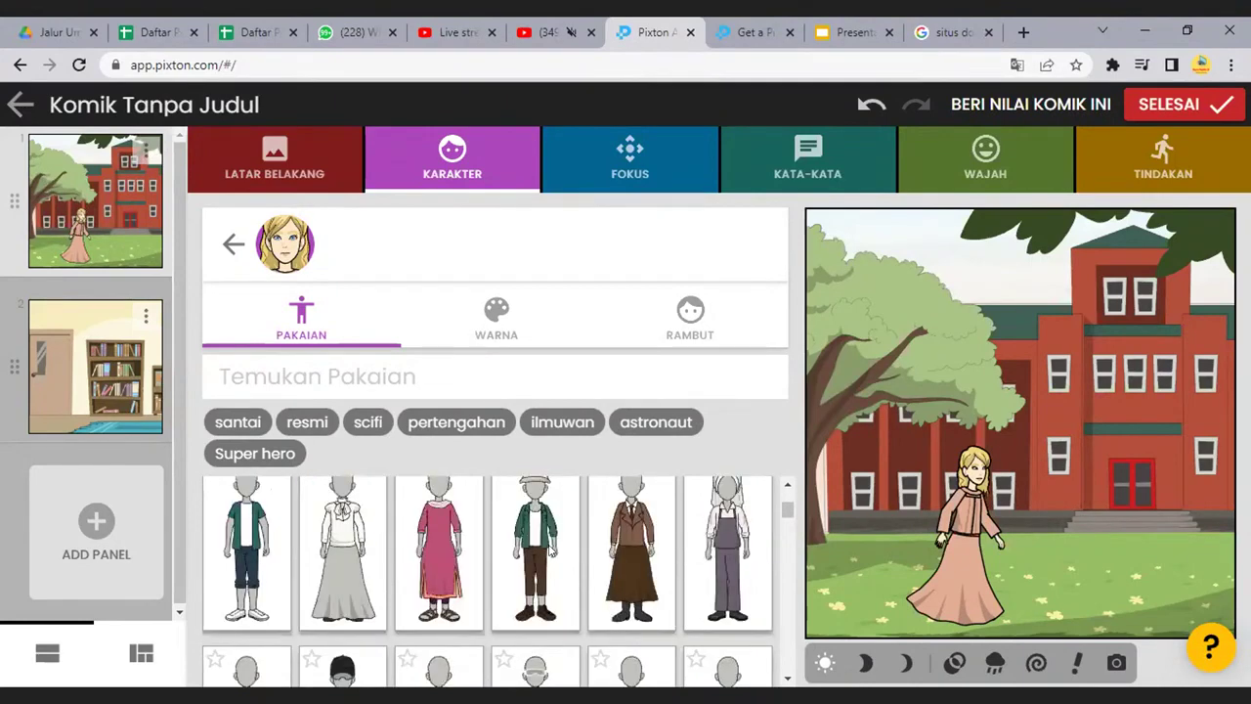
pyautogui.scroll(-2, 551, 551)
pyautogui.scroll(-2, 549, 552)
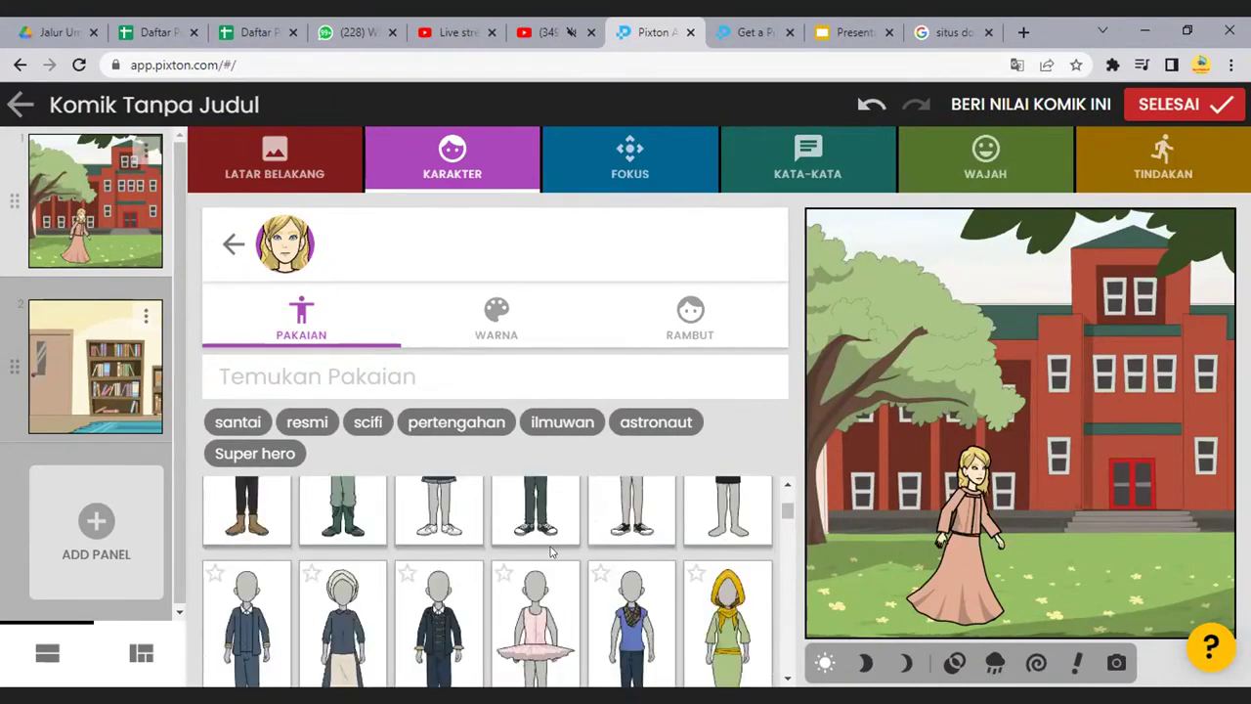
pyautogui.scroll(-2, 549, 552)
pyautogui.scroll(-2, 551, 552)
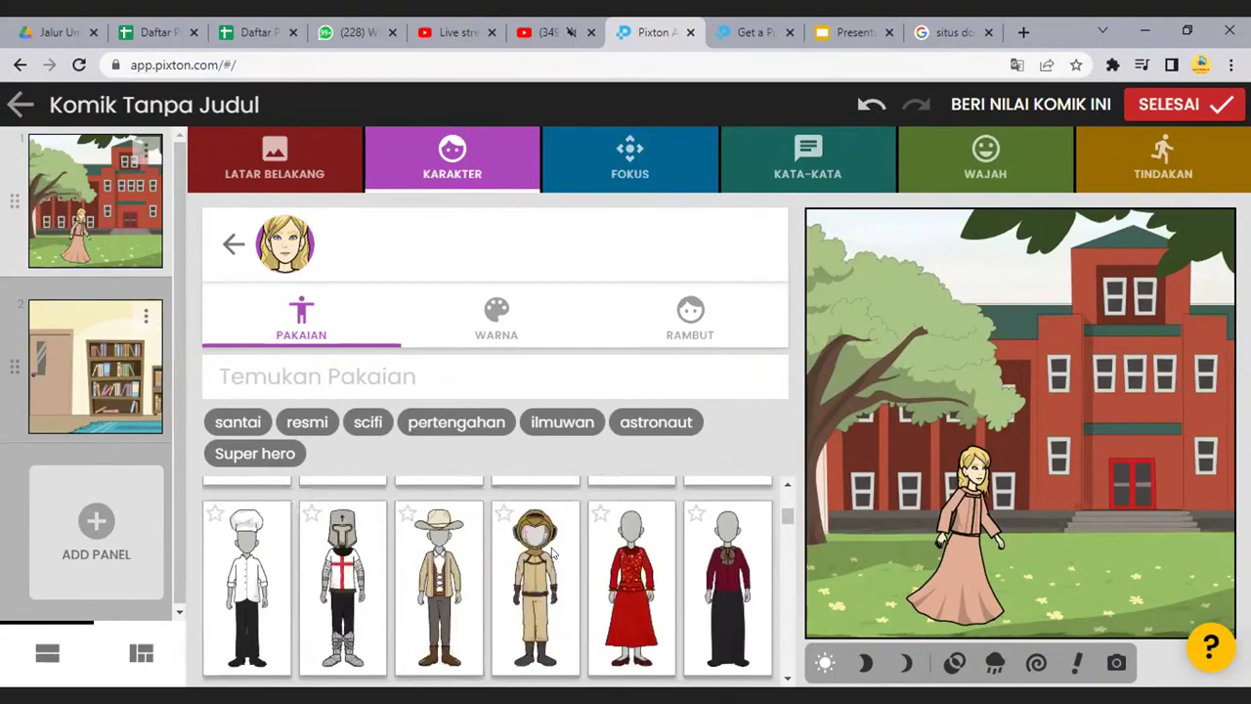
pyautogui.scroll(-2, 552, 554)
pyautogui.scroll(-2, 552, 554)
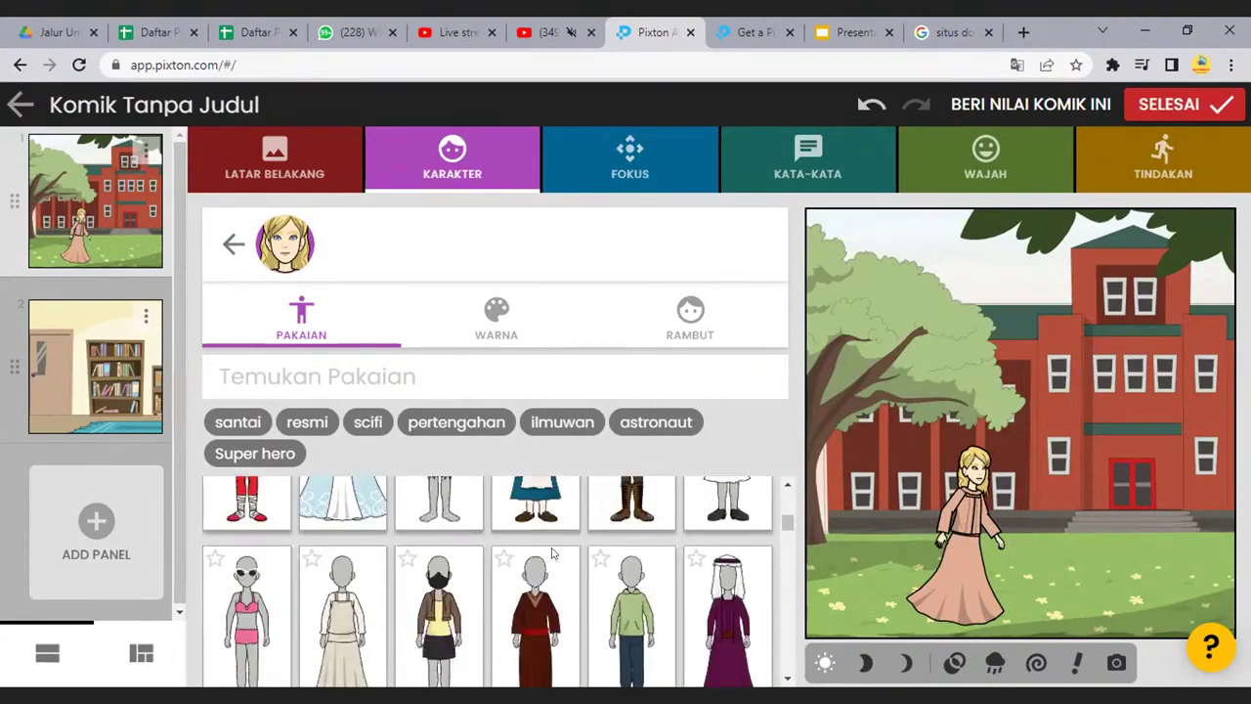
pyautogui.scroll(-2, 552, 554)
pyautogui.scroll(-2, 552, 554)
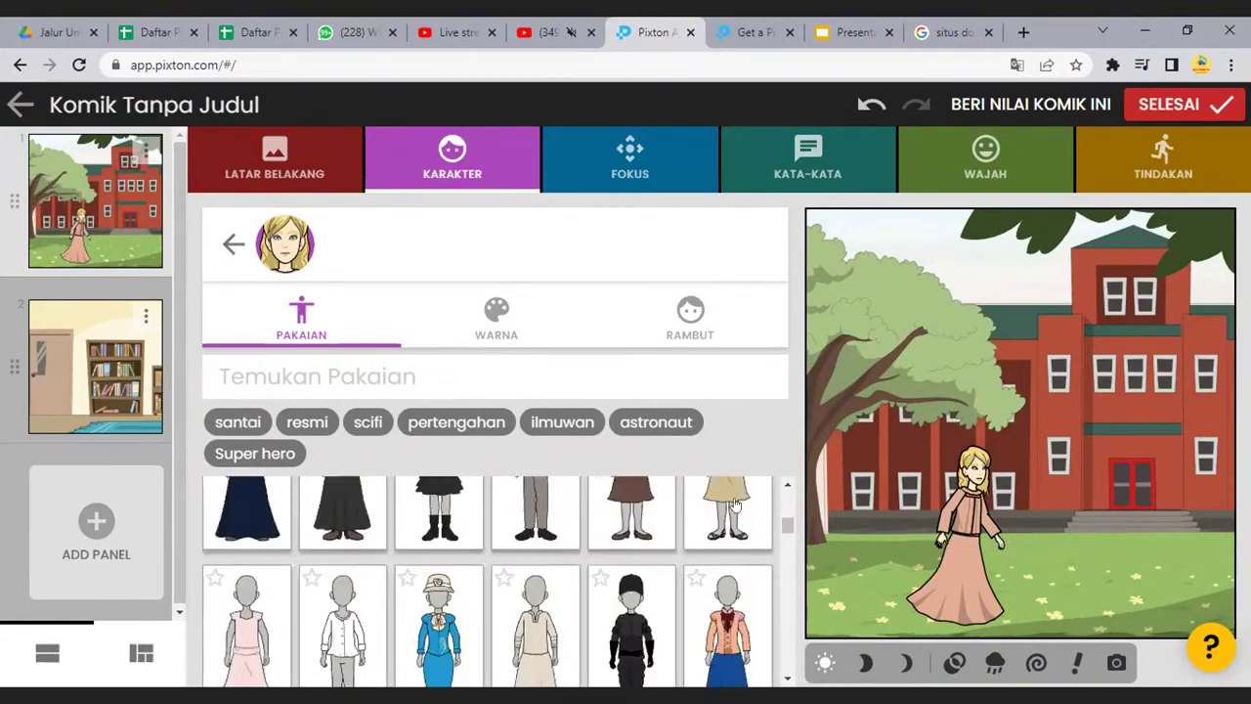
pyautogui.scroll(-2, 736, 503)
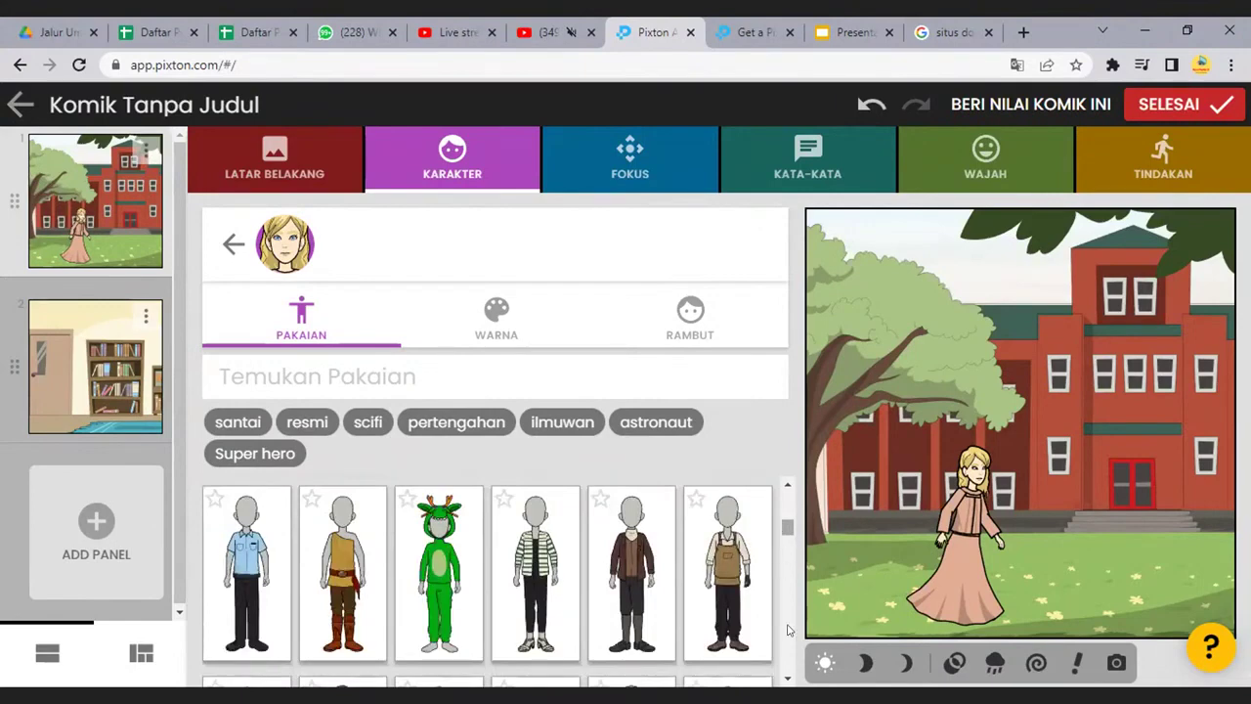
pyautogui.scroll(-5, 787, 645)
pyautogui.scroll(-3, 771, 653)
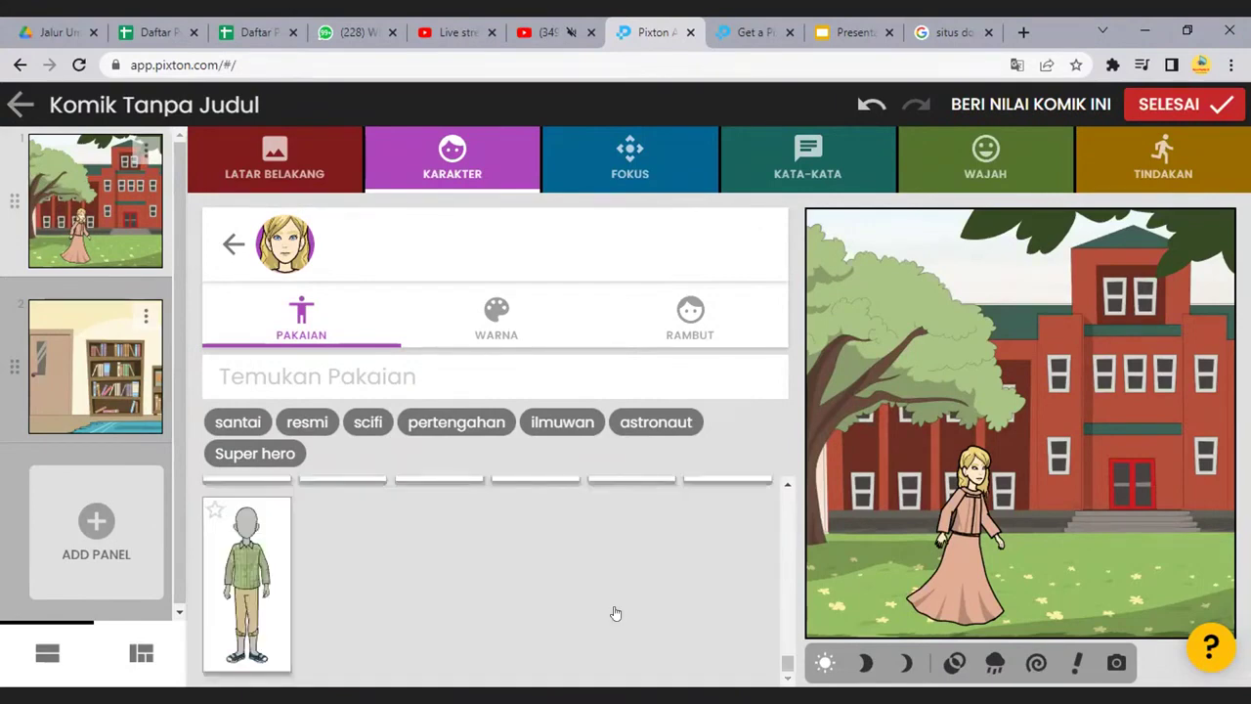
pyautogui.scroll(1, 614, 611)
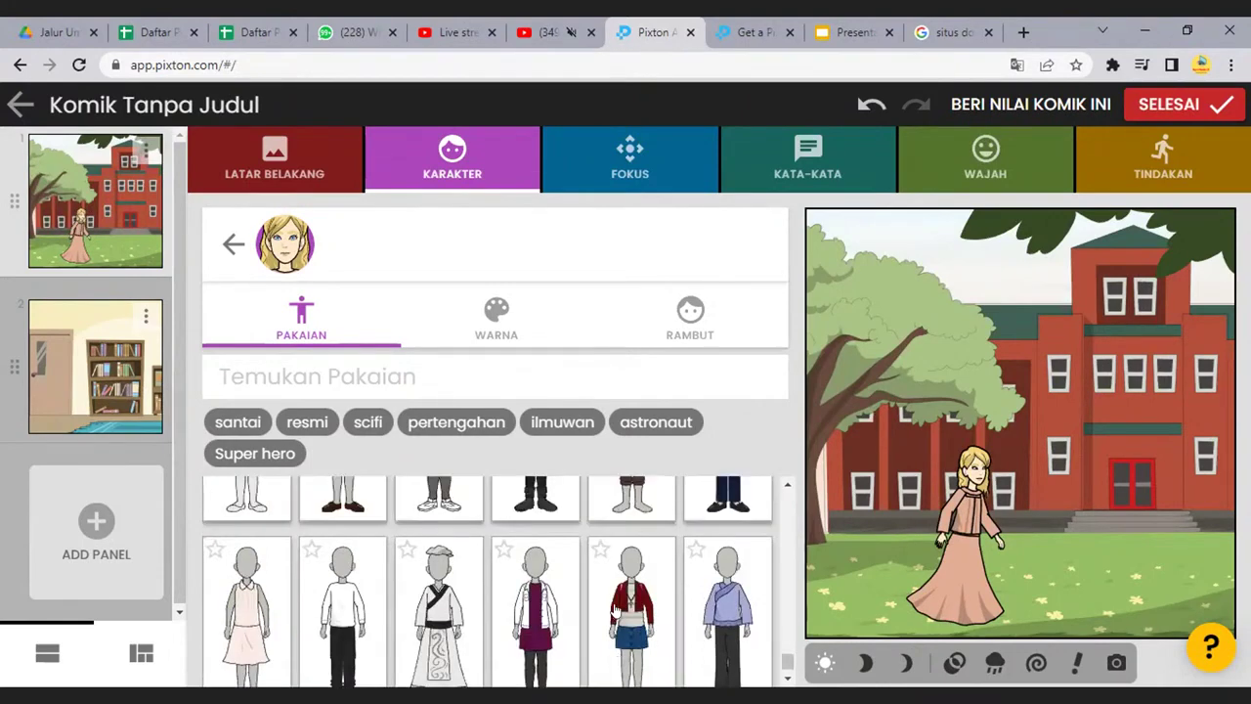
pyautogui.scroll(3, 614, 610)
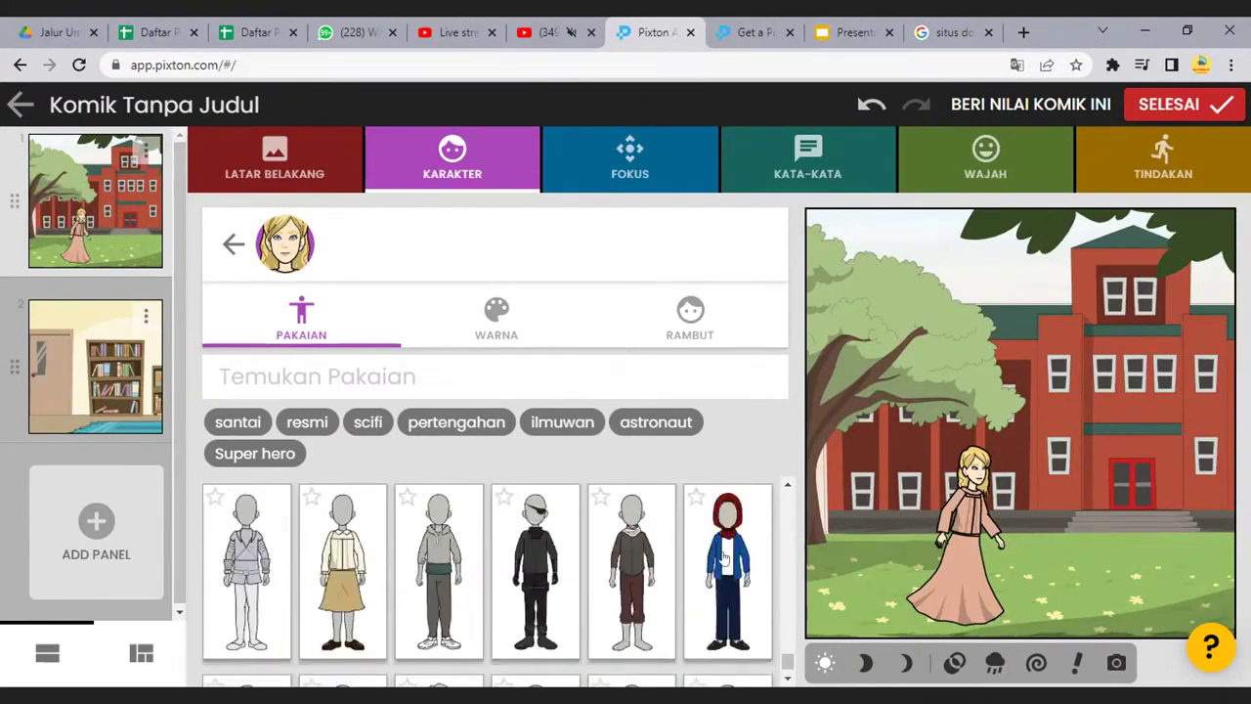
pyautogui.click(723, 556)
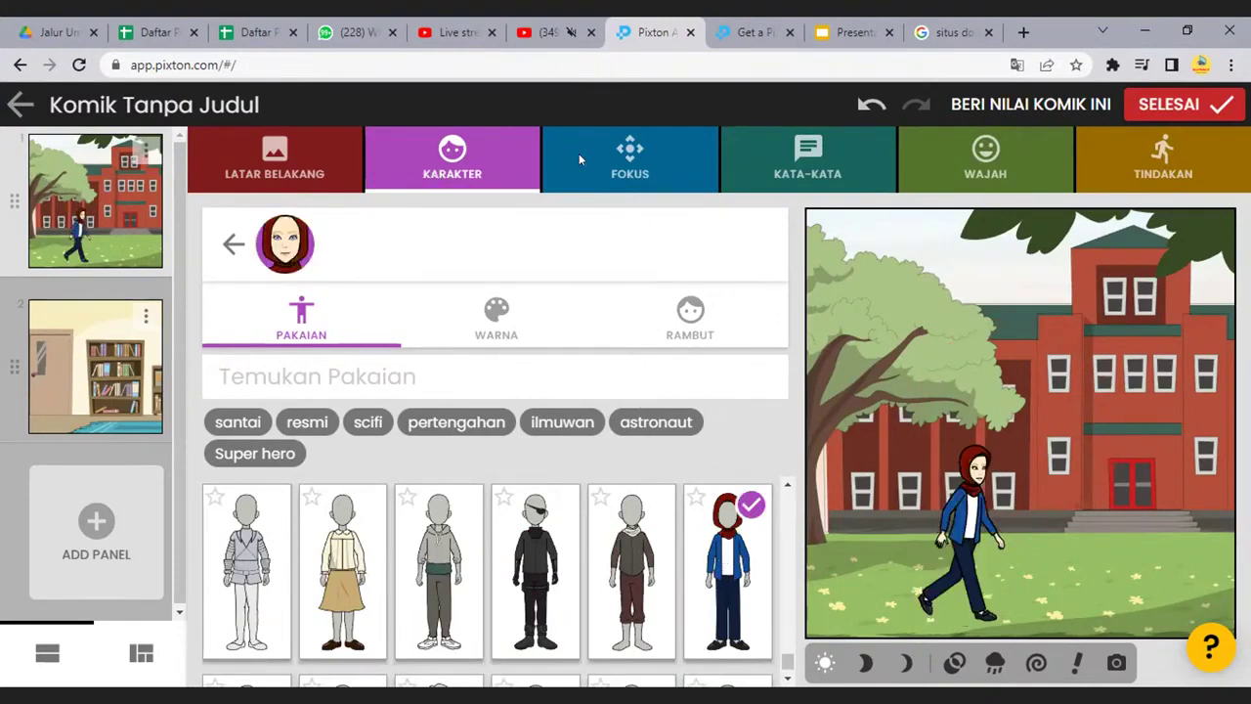
pyautogui.click(225, 248)
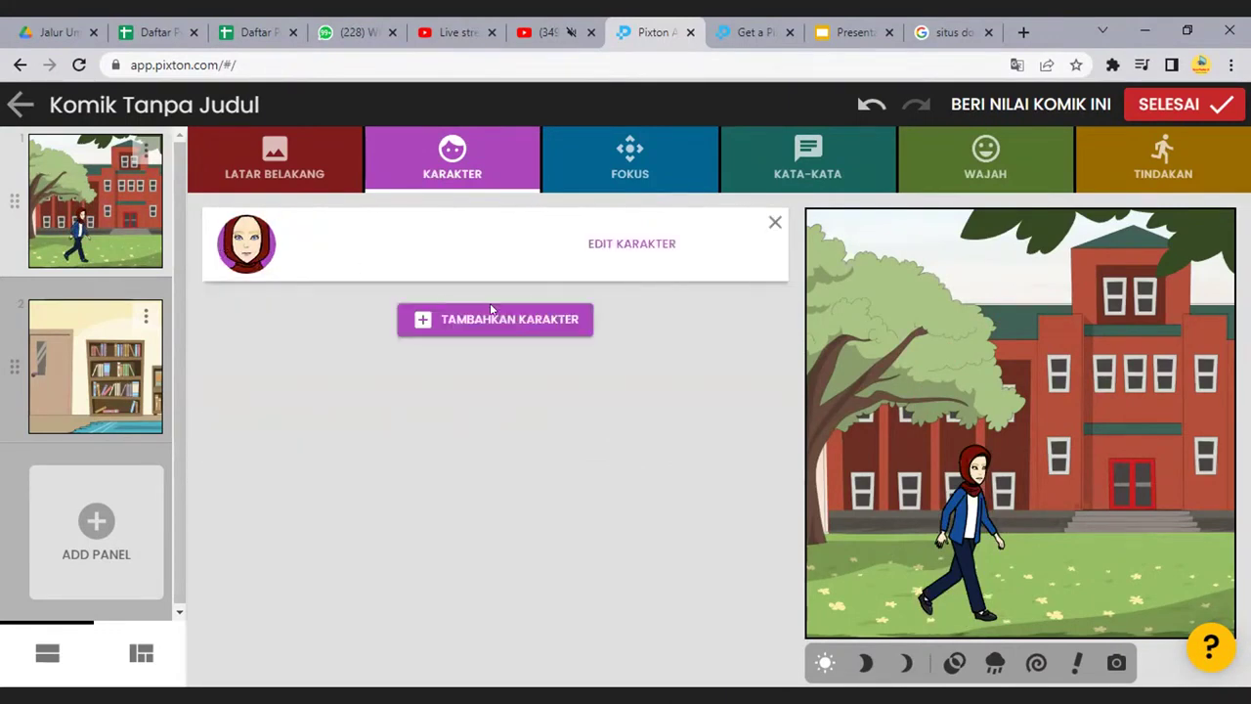
# Filter the characters by anak and add the curly-haired boy in the navy shirt and beige shorts to the first panel
pyautogui.click(476, 346)
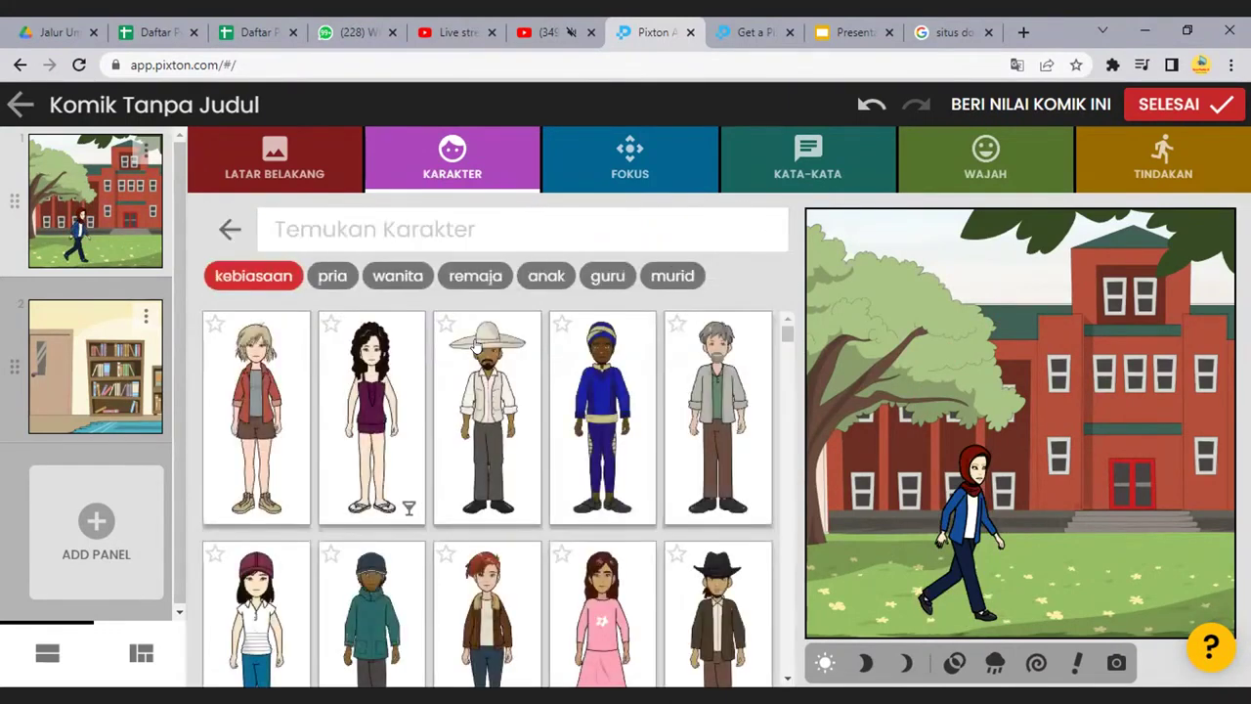
pyautogui.click(536, 285)
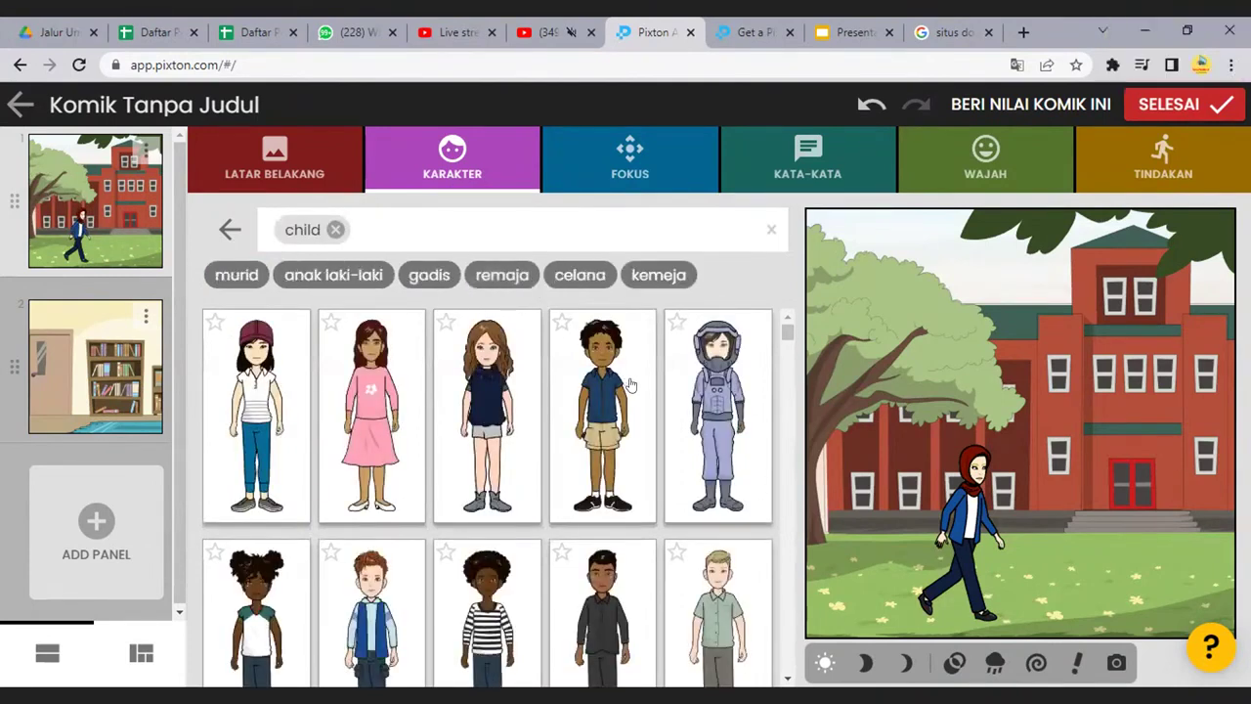
pyautogui.click(592, 403)
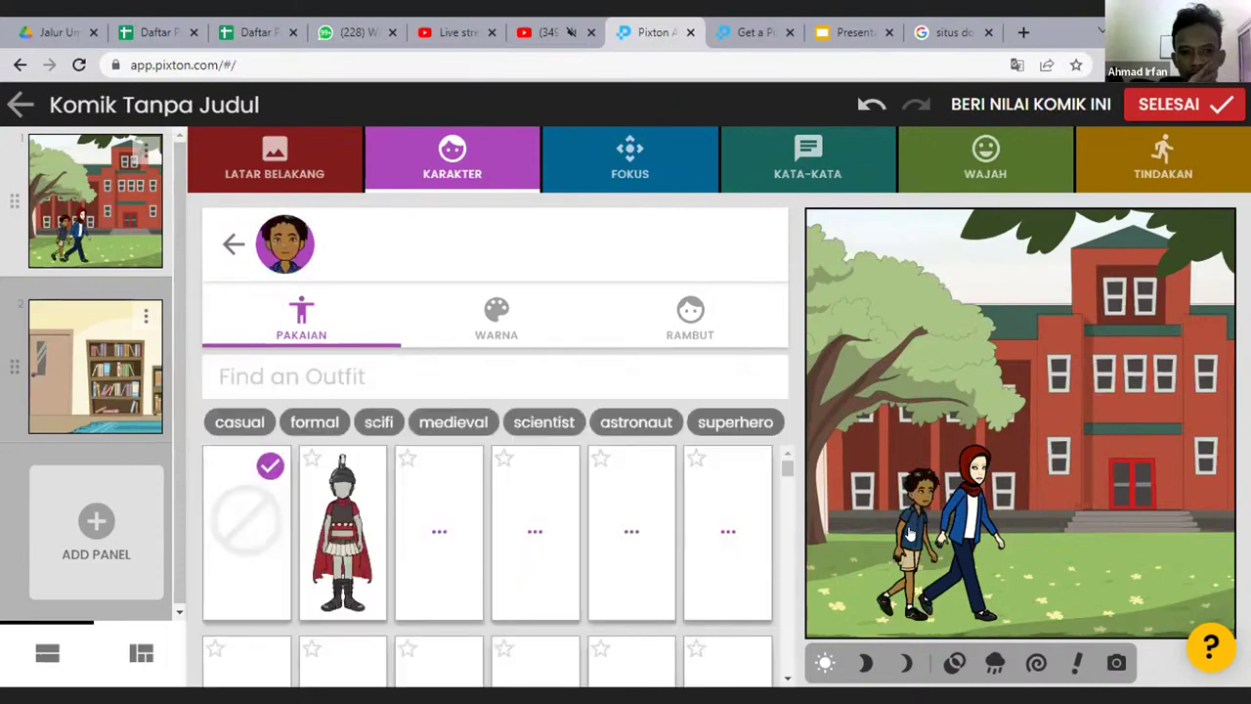
pyautogui.click(230, 242)
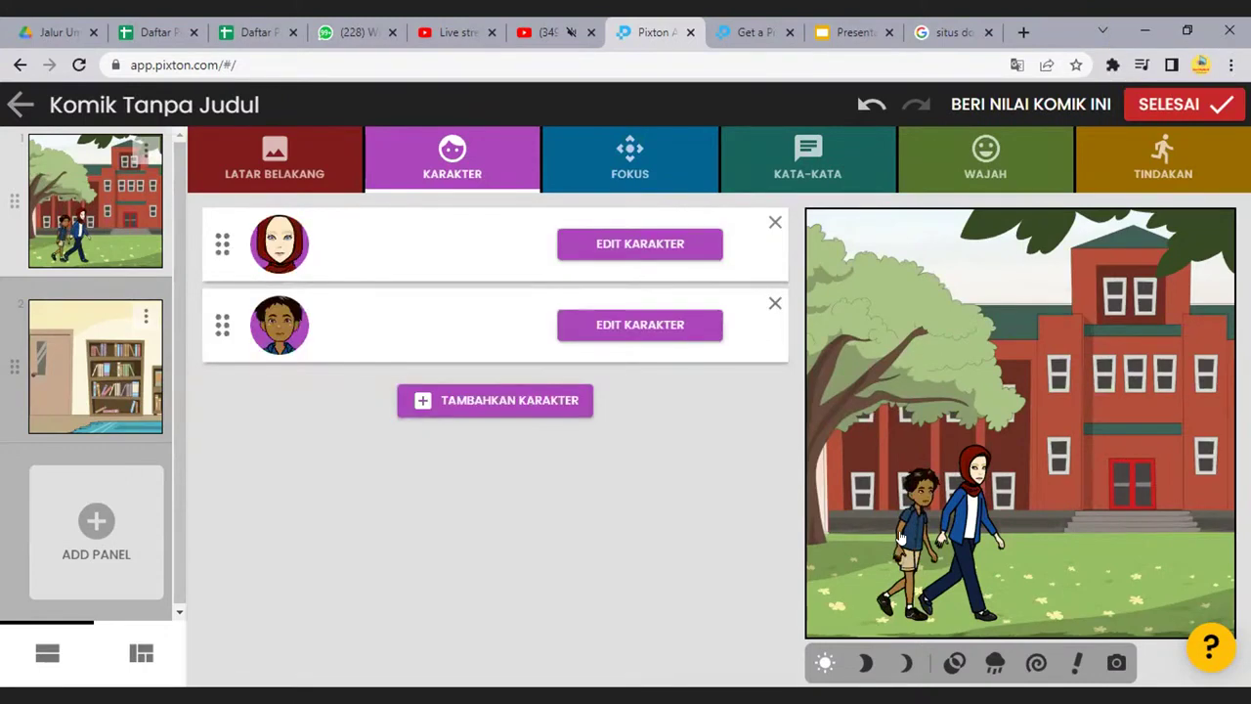
# Look through the boy's actions and set his pose to kneeling with his hands on his lap
pyautogui.click(405, 315)
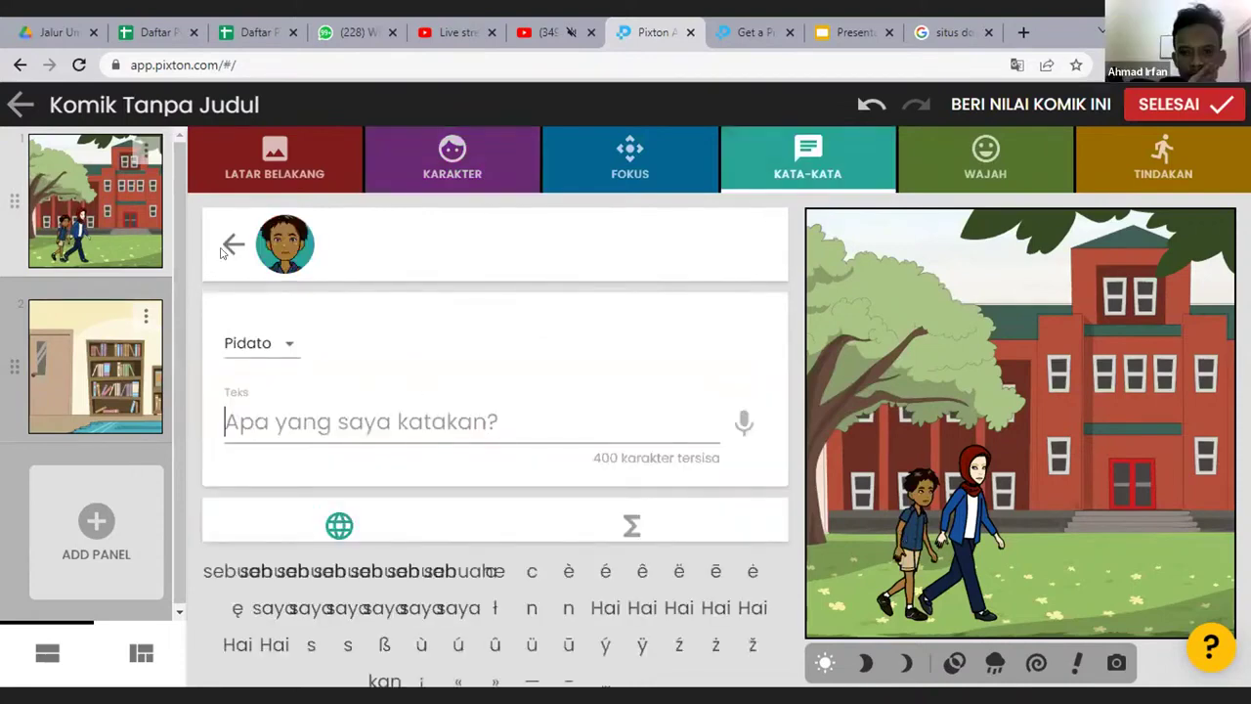
pyautogui.click(1160, 172)
pyautogui.click(1161, 172)
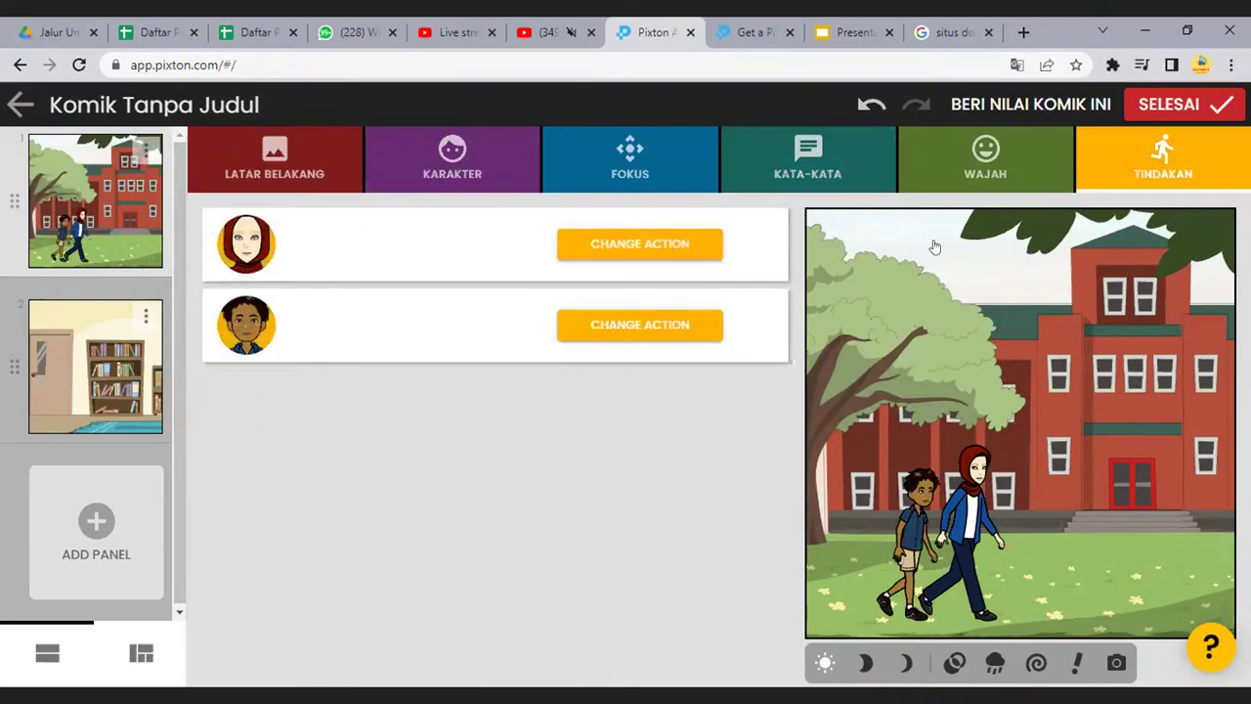
pyautogui.click(623, 332)
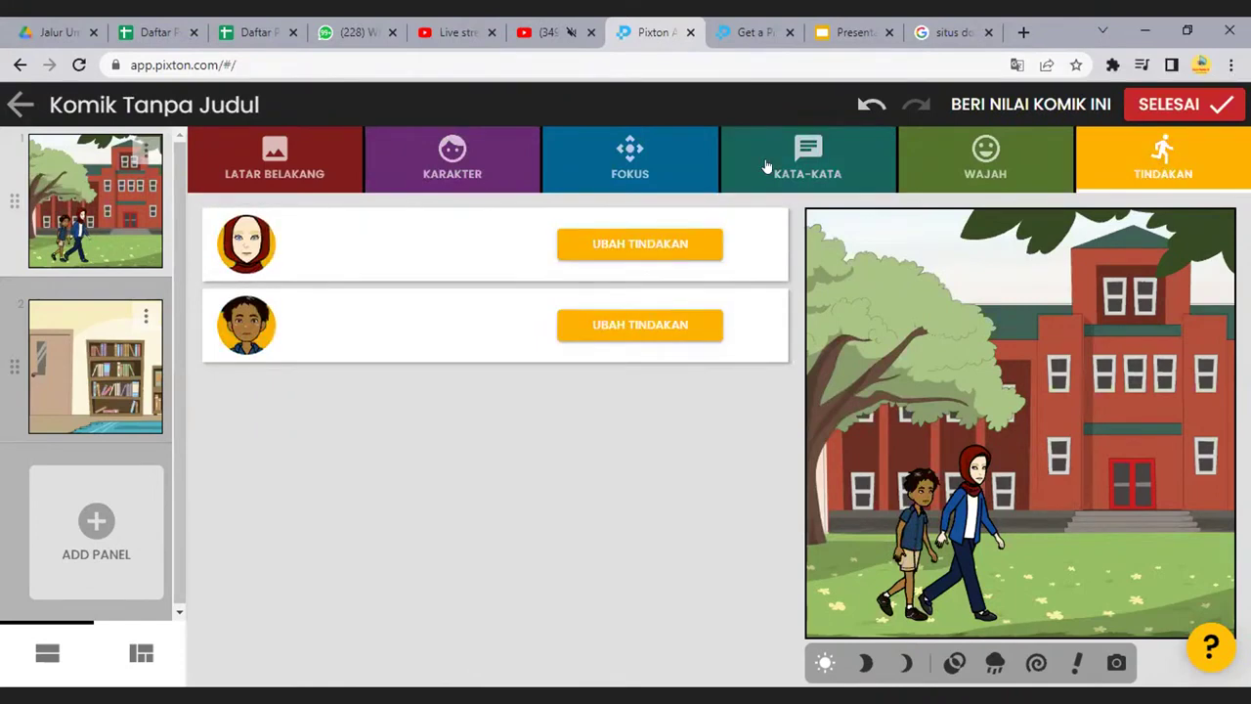
pyautogui.click(679, 331)
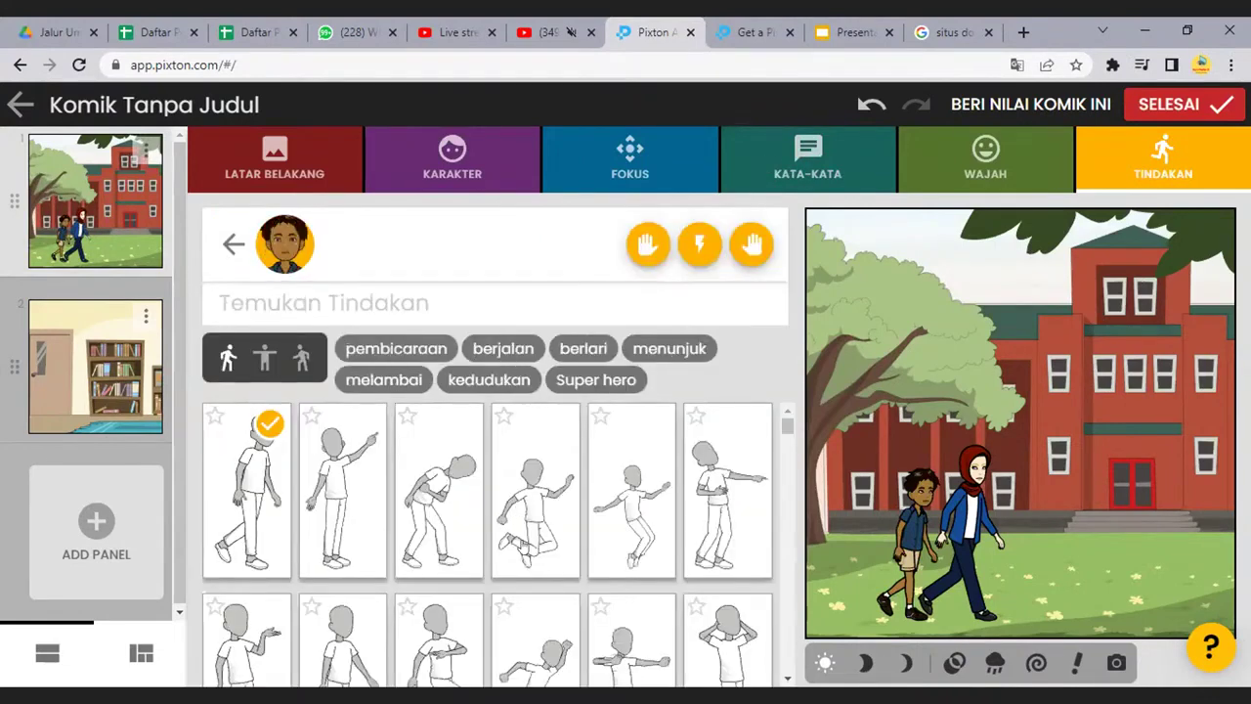
pyautogui.scroll(-6, 523, 547)
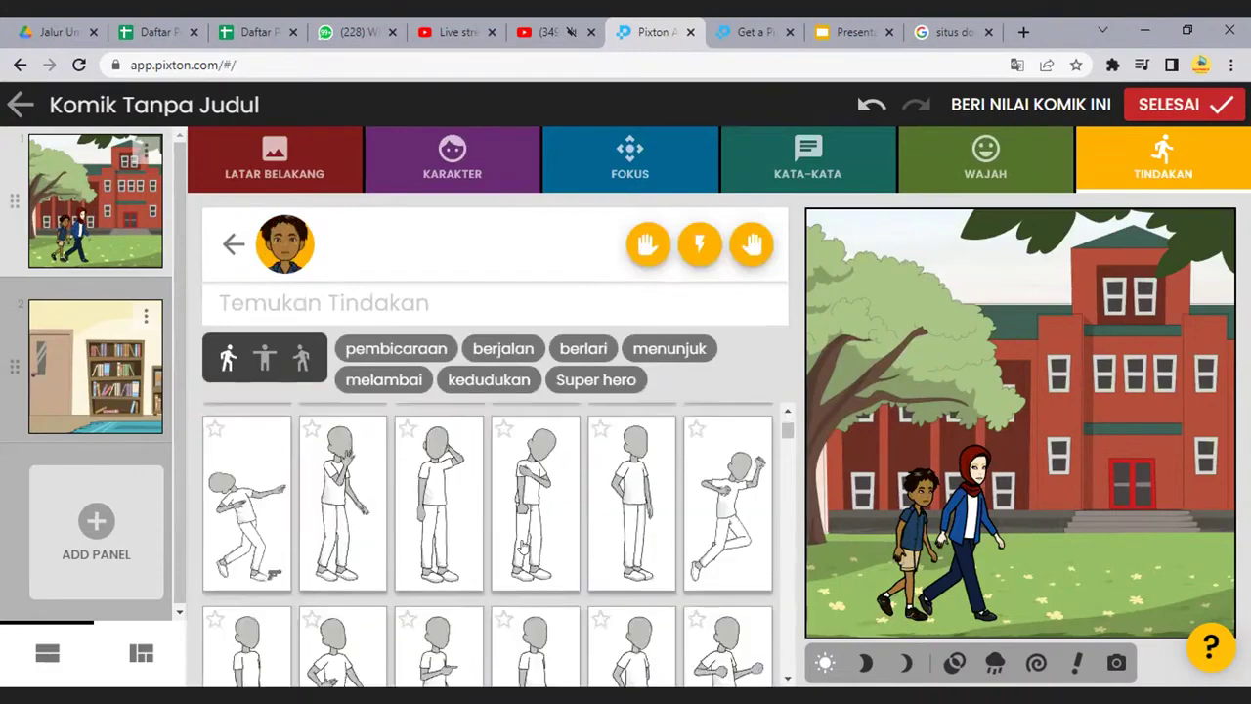
pyautogui.scroll(-1, 522, 547)
pyautogui.scroll(-1, 525, 549)
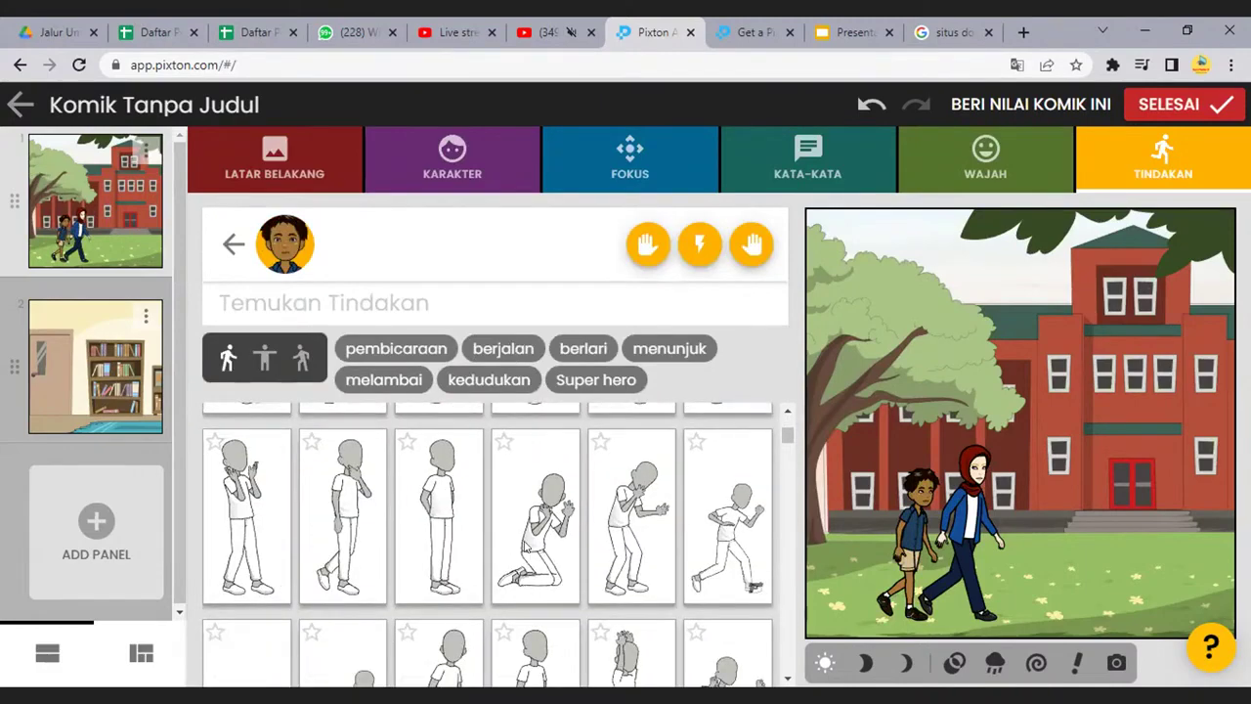
pyautogui.scroll(-1, 525, 550)
pyautogui.scroll(-3, 525, 549)
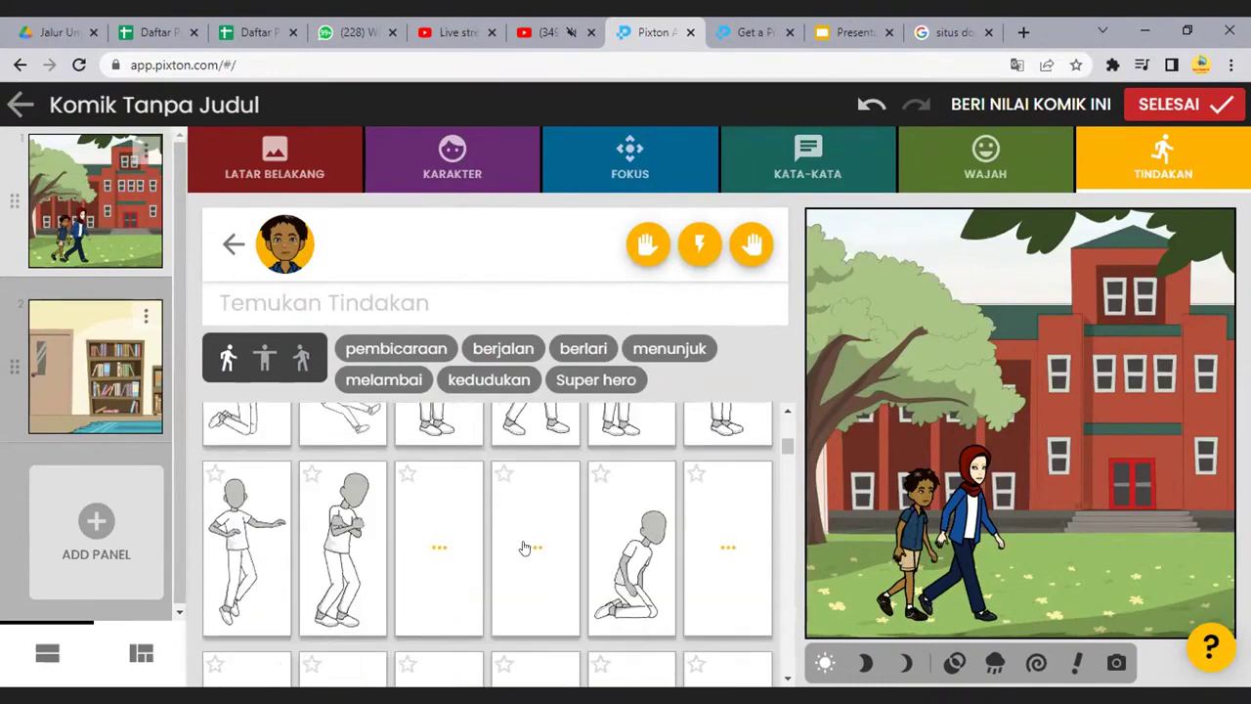
pyautogui.click(617, 548)
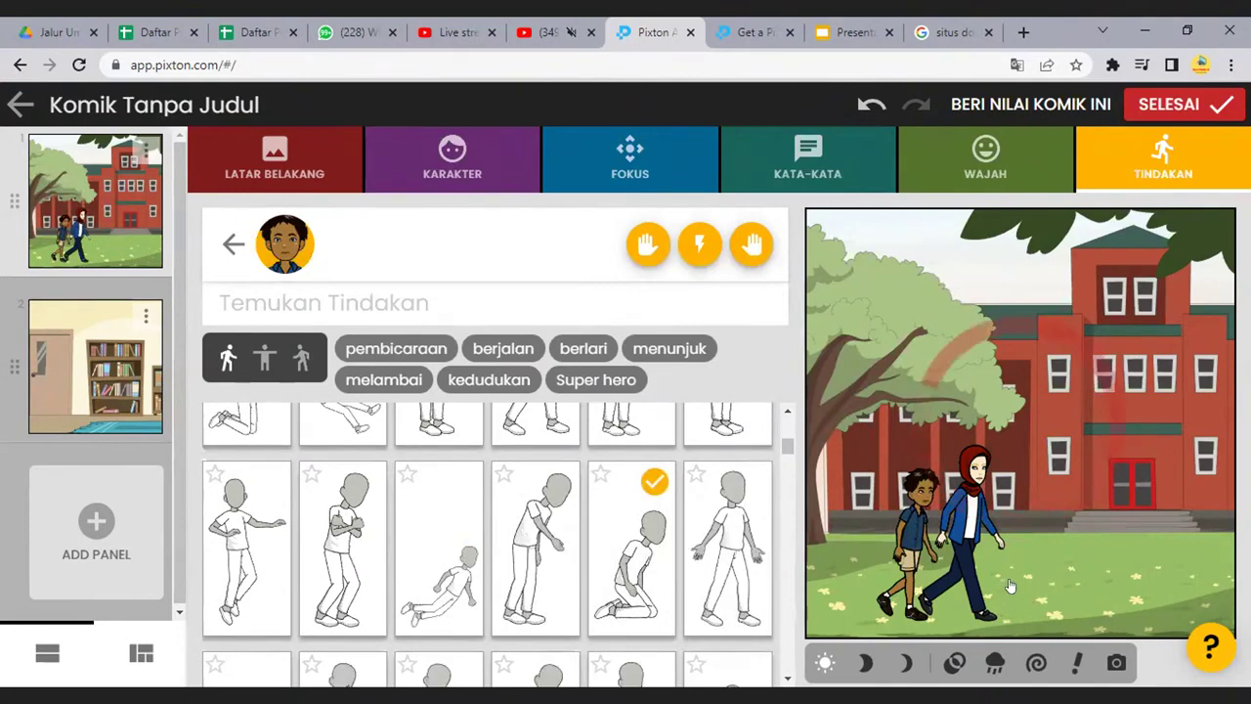
# Place the kneeling boy on the grass below the school's entrance steps, turn him to face the woman, and move her closer to the tree
pyautogui.moveTo(905, 571); pyautogui.dragTo(1123, 543)
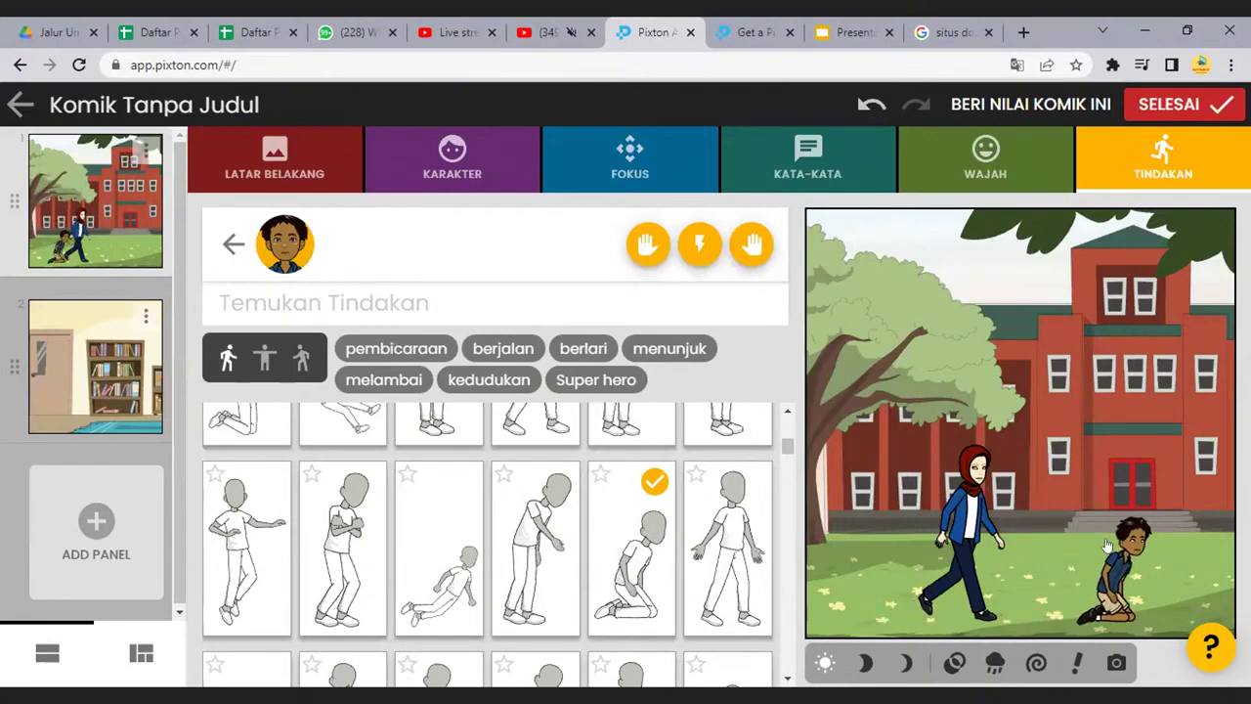
pyautogui.click(291, 356)
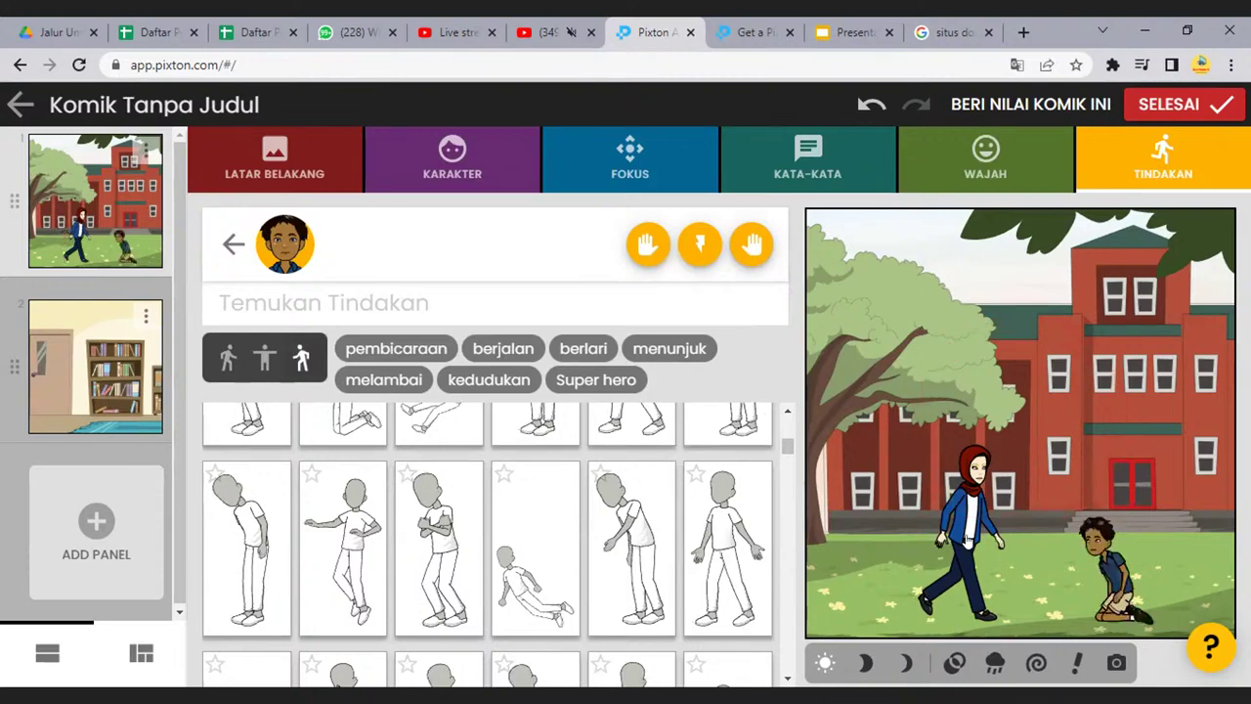
pyautogui.moveTo(968, 537); pyautogui.dragTo(924, 547)
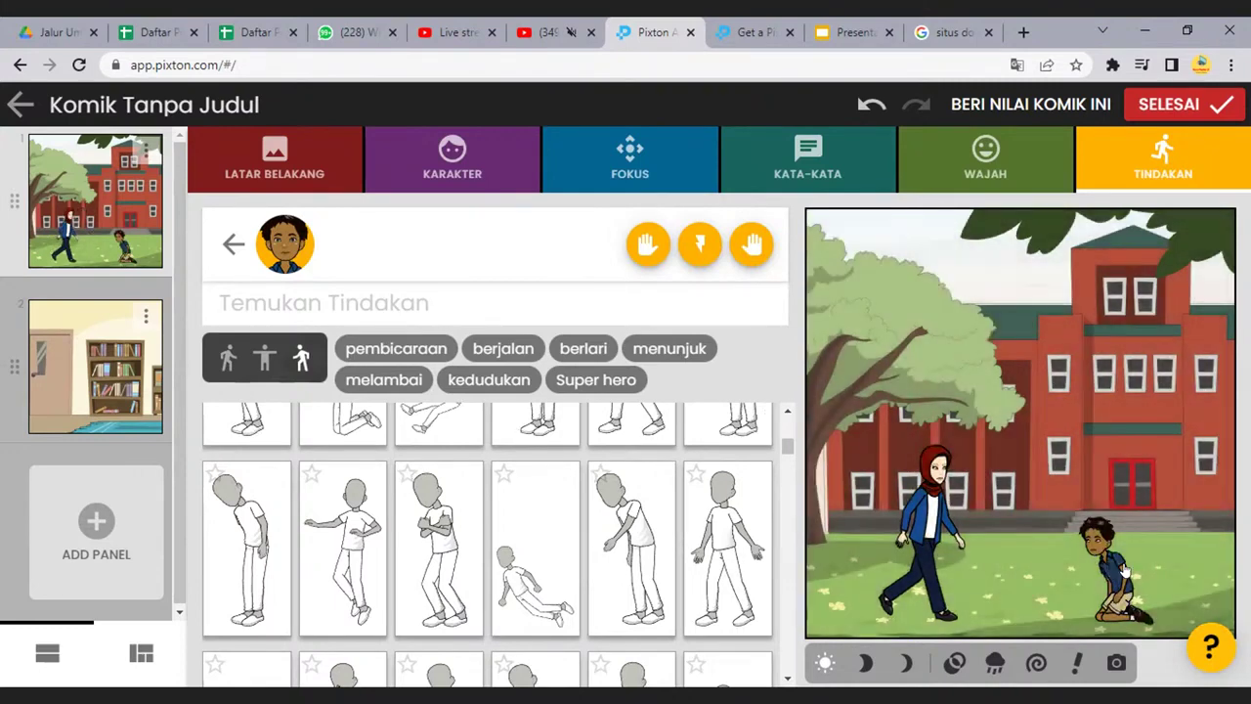
pyautogui.moveTo(1111, 570); pyautogui.dragTo(1131, 573)
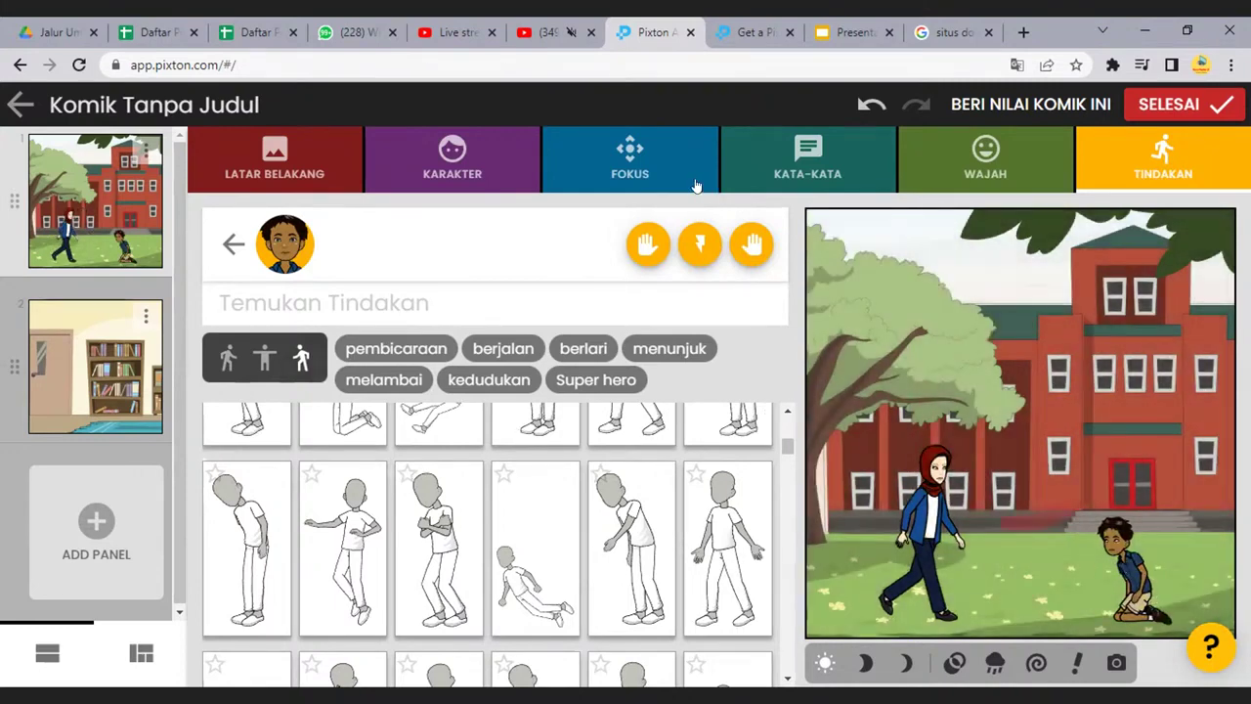
# Look through the regular and dramatic focus options for the first panel
pyautogui.click(630, 168)
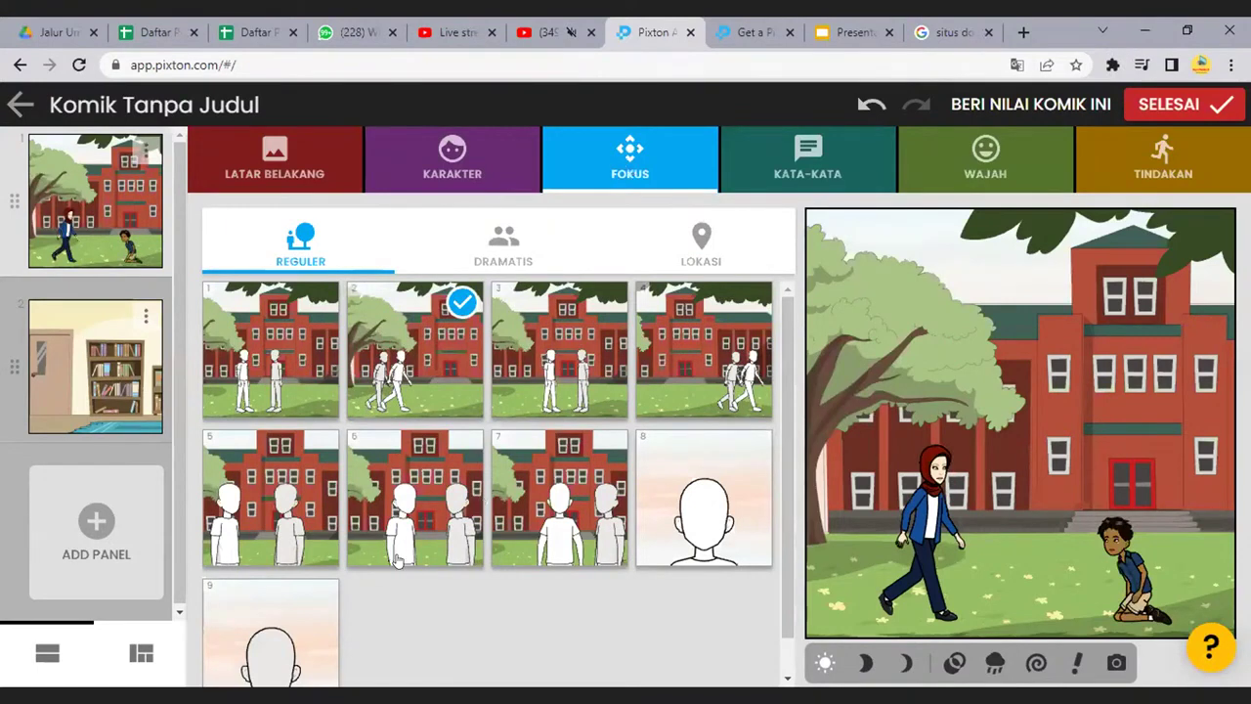
pyautogui.scroll(-1, 397, 557)
pyautogui.scroll(1, 420, 526)
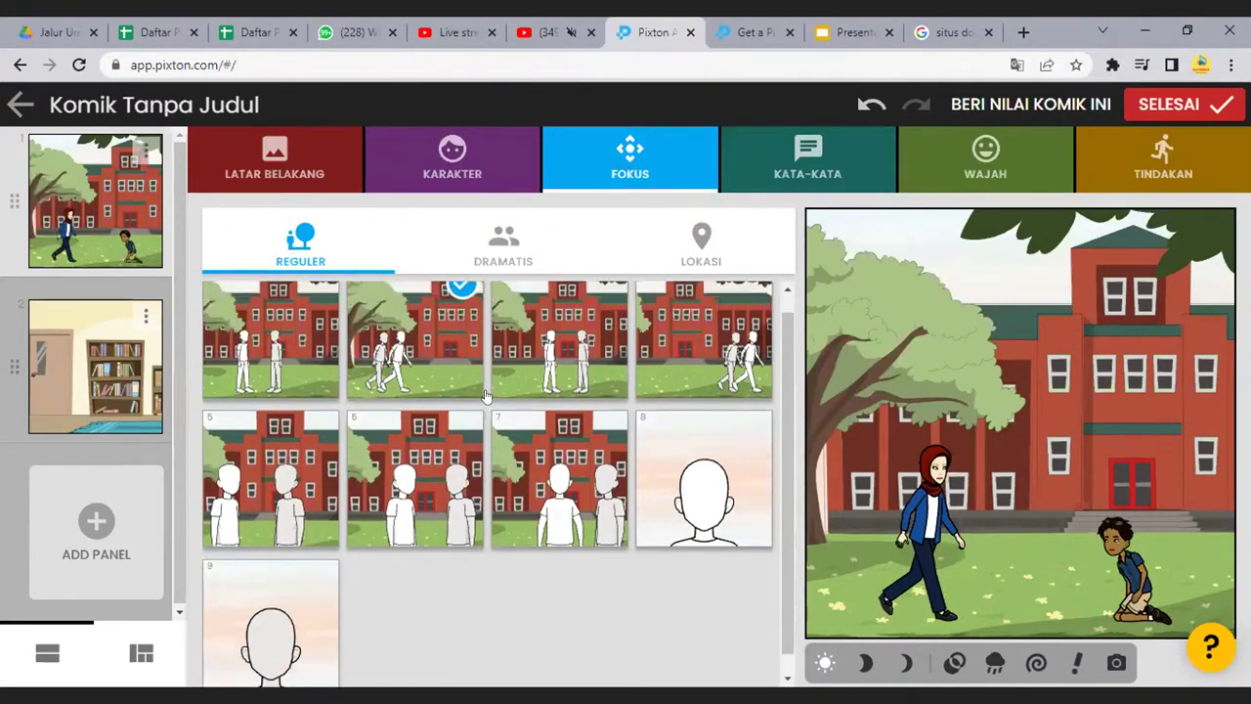
pyautogui.click(512, 244)
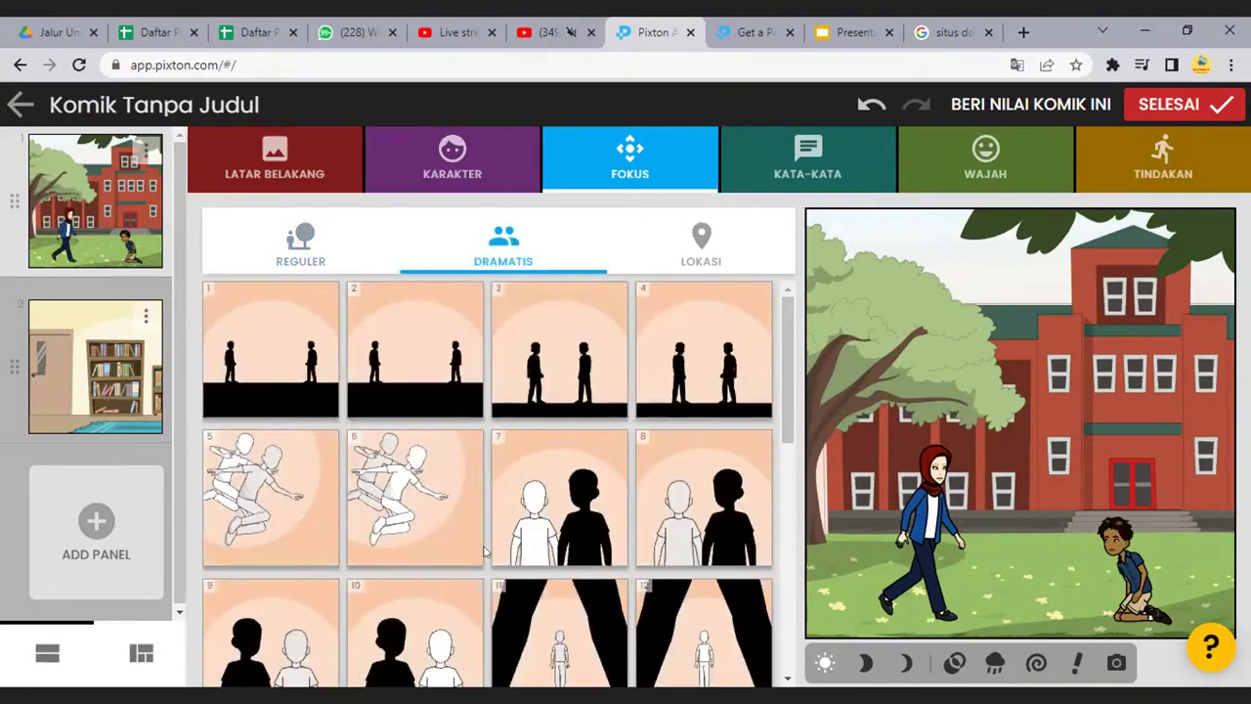
pyautogui.scroll(-4, 484, 552)
pyautogui.scroll(-2, 486, 553)
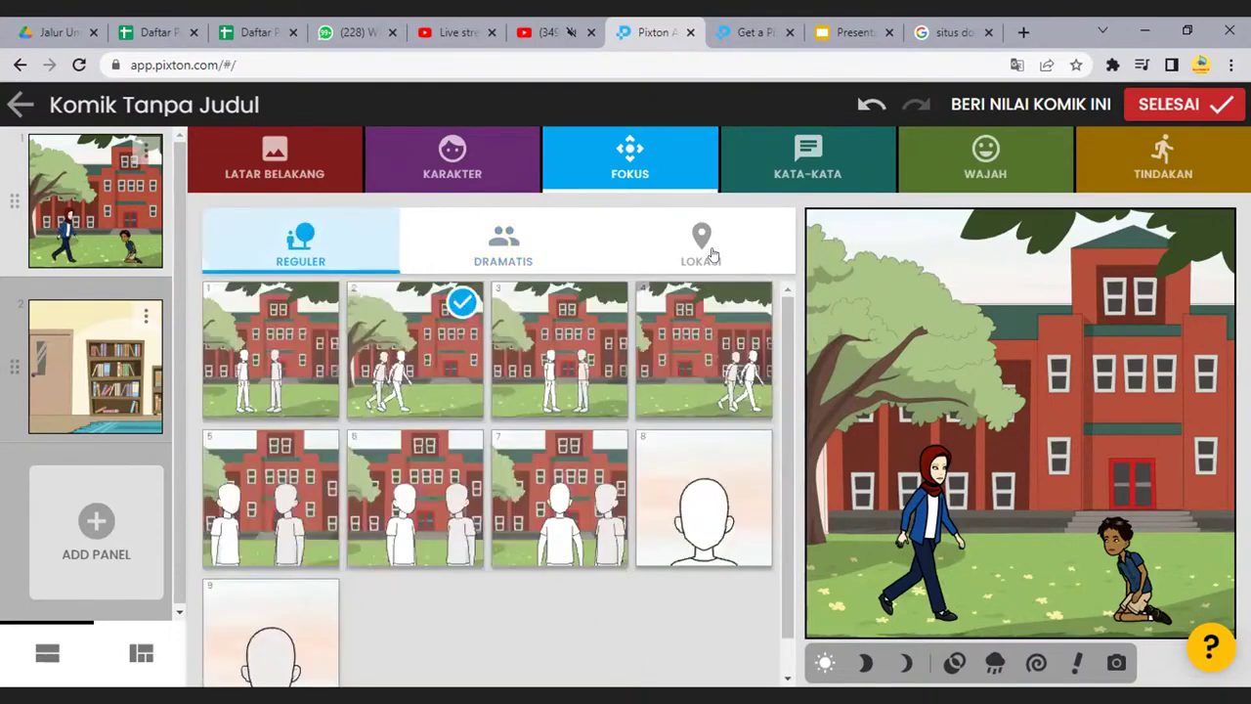
pyautogui.click(712, 255)
pyautogui.click(502, 251)
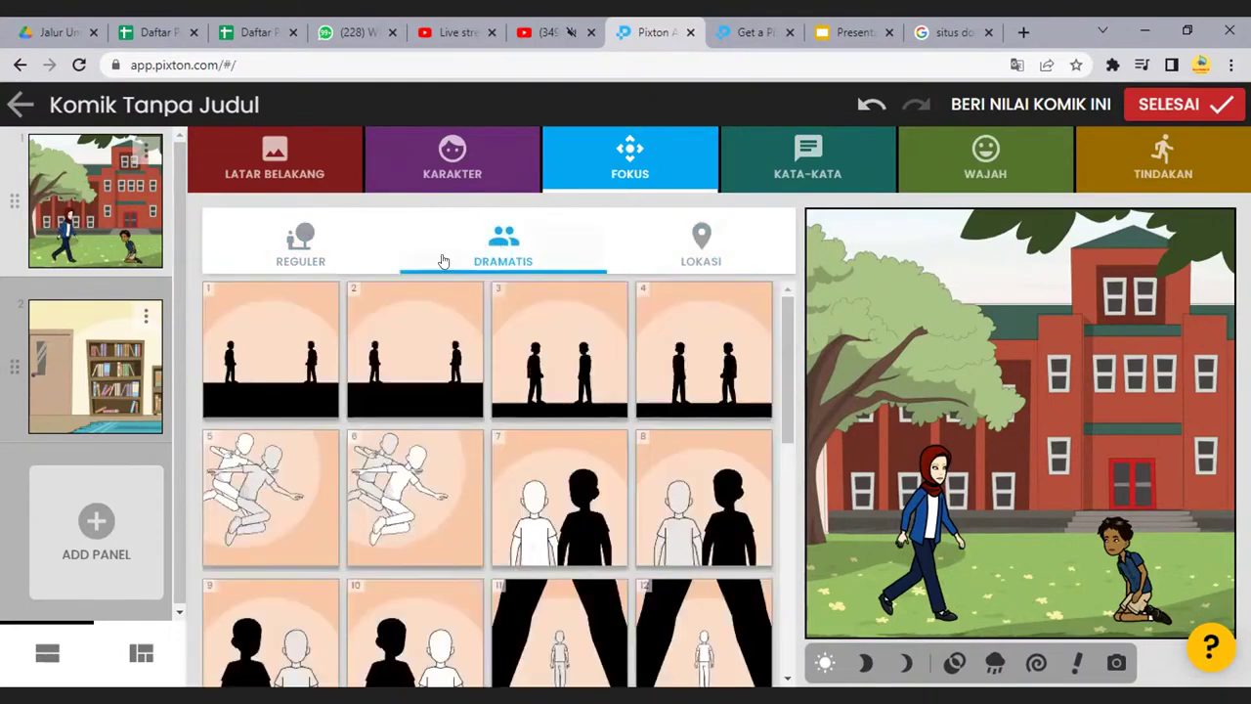
pyautogui.click(328, 258)
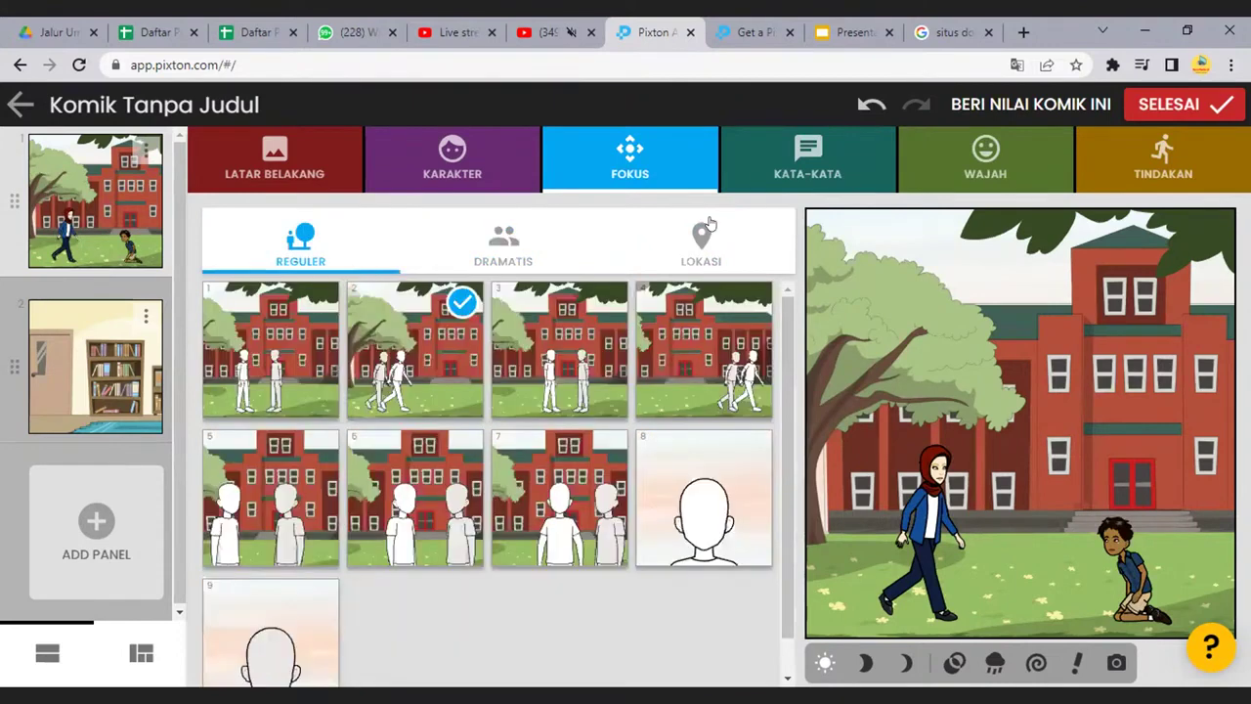
# Give the kneeling boy a speech bubble reading "Aduh, saya terjatuh bu!"
pyautogui.click(758, 185)
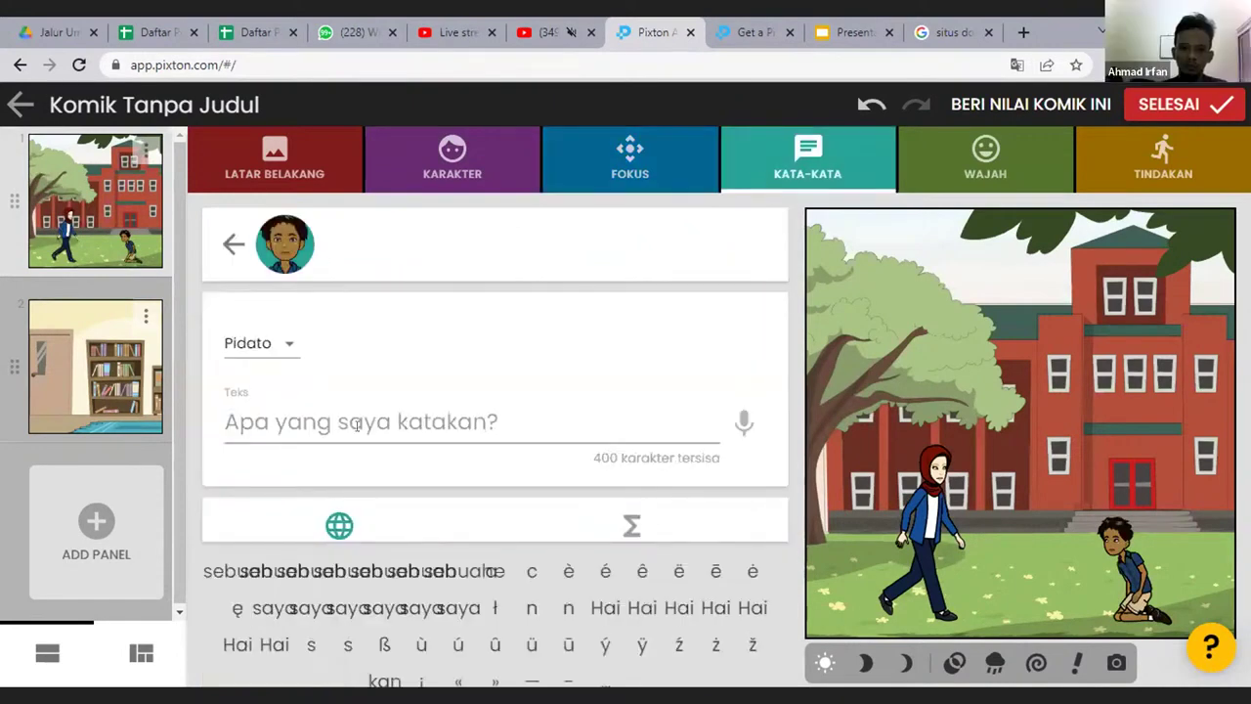
pyautogui.click(358, 422)
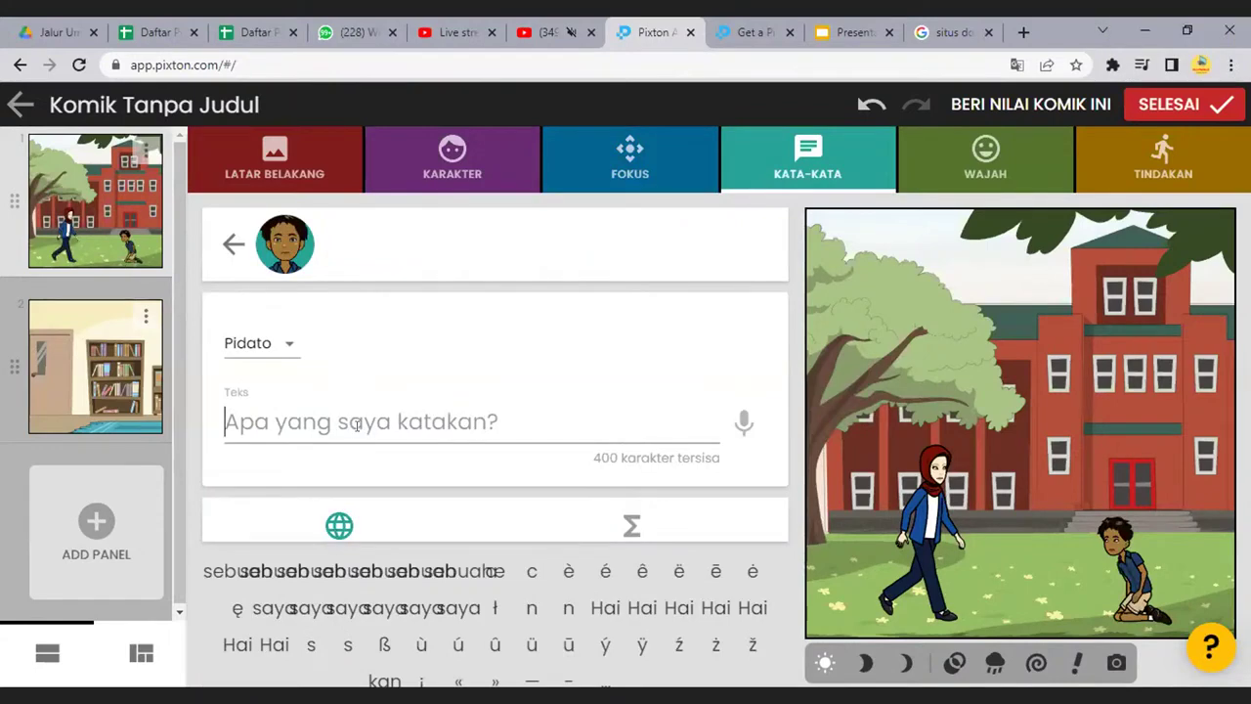
pyautogui.write('Aduh')
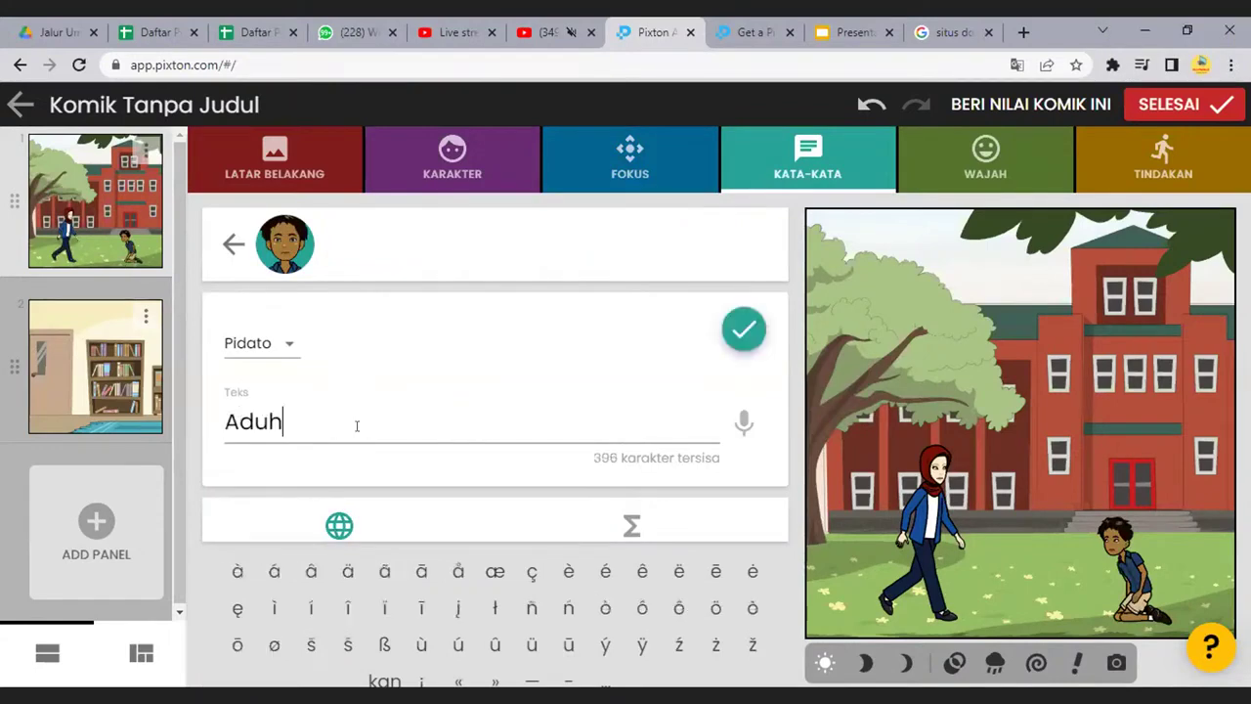
pyautogui.write(', saya terj')
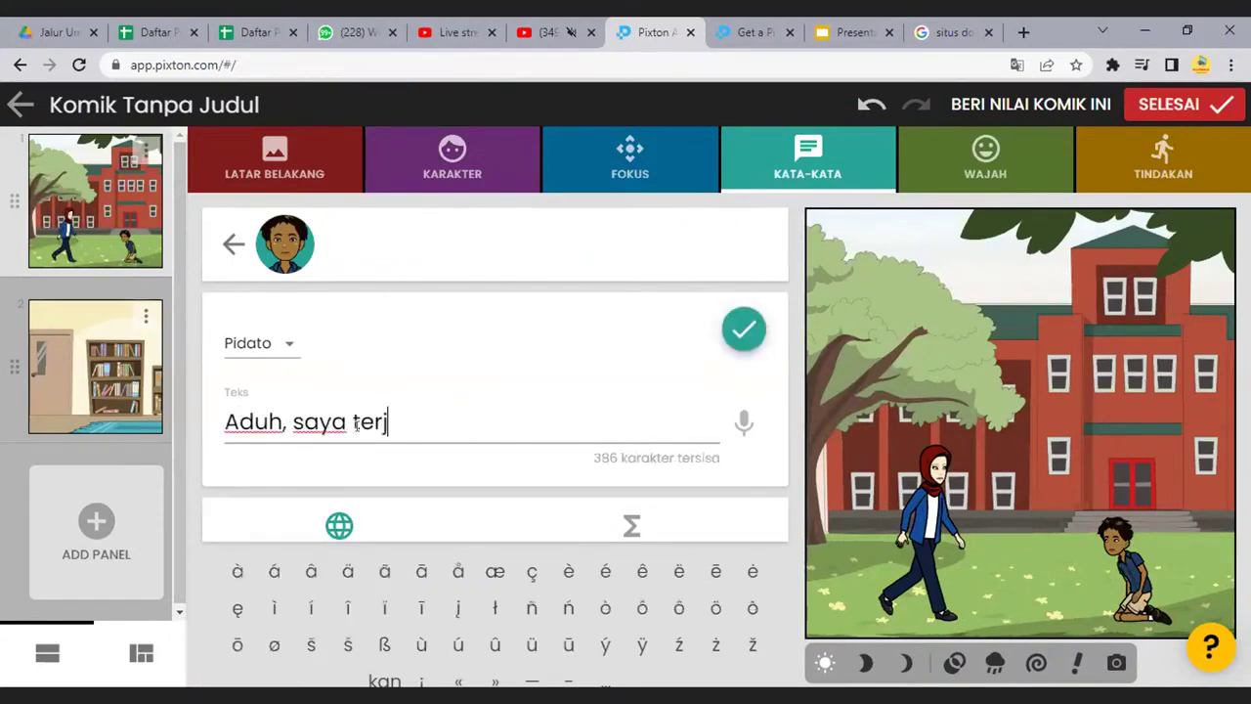
pyautogui.write('atuh bu')
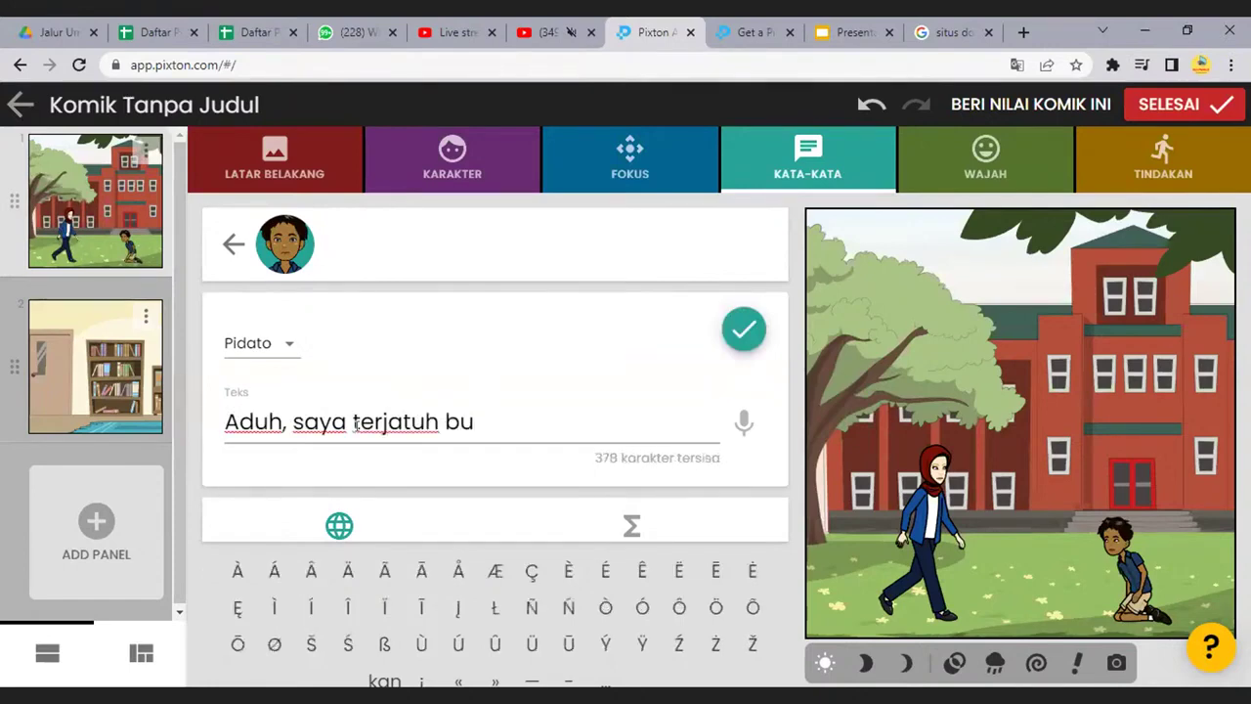
pyautogui.write('!')
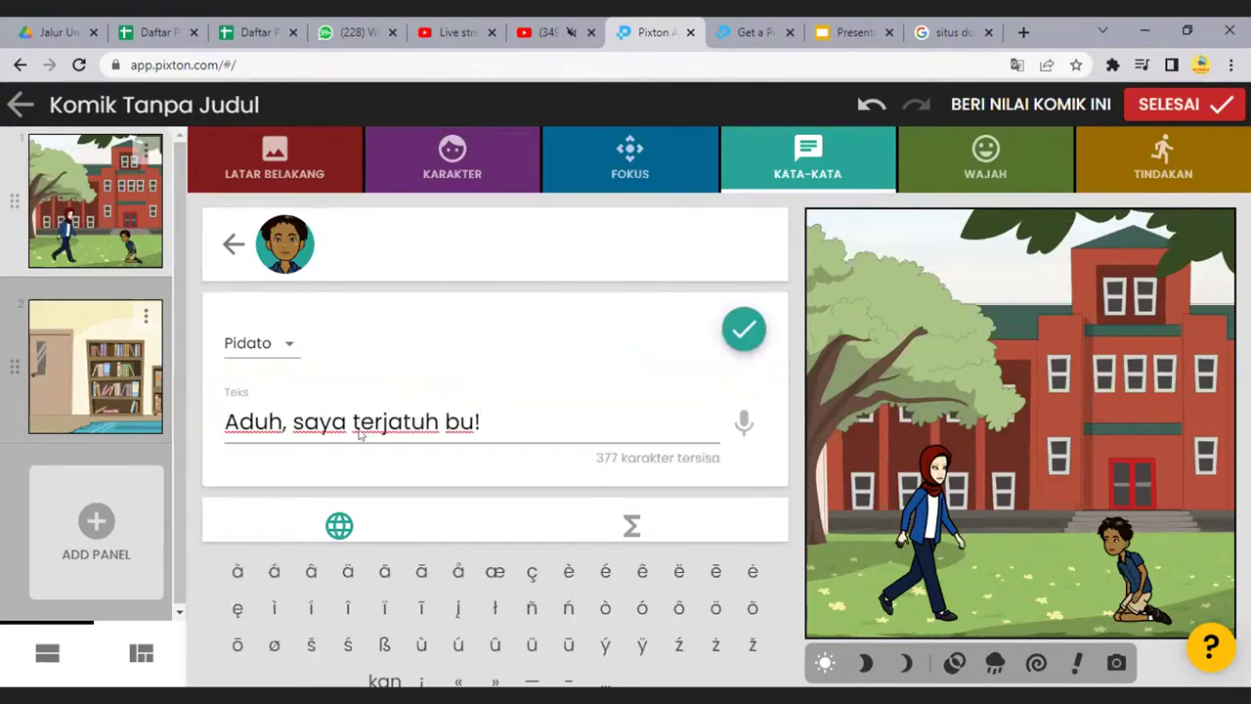
pyautogui.click(745, 329)
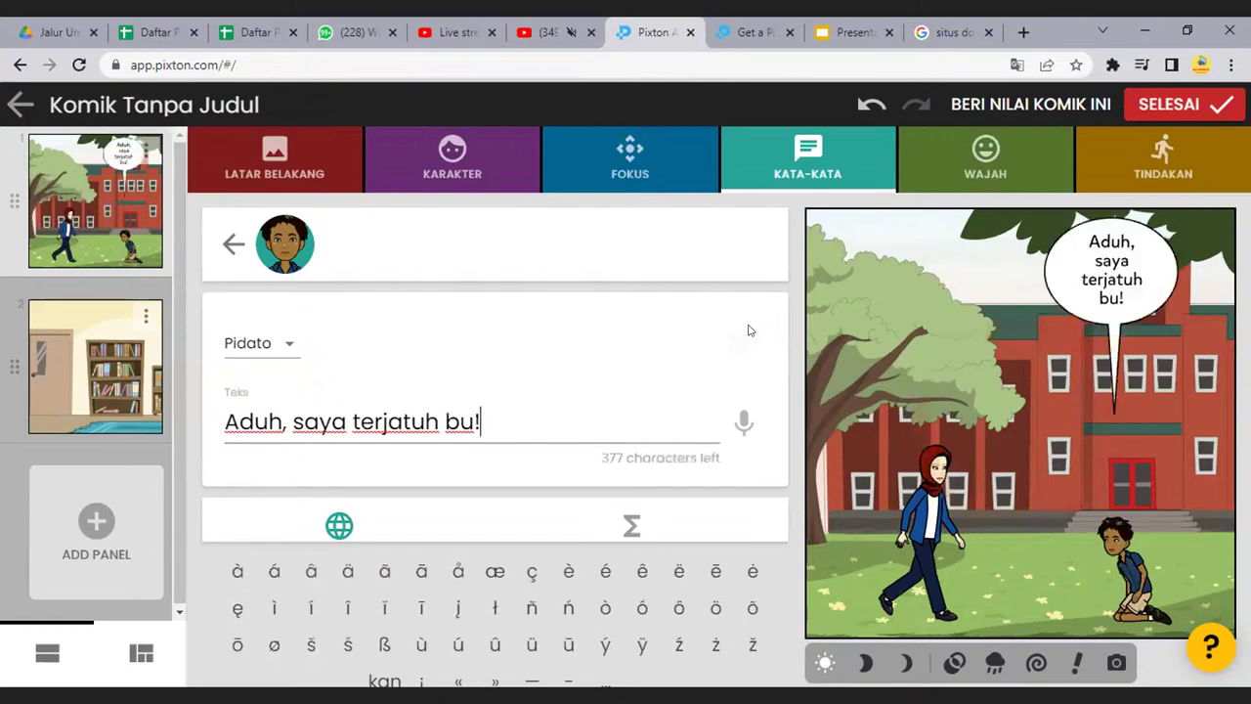
# Change the boy's speech bubble type to Berteriak
pyautogui.click(279, 345)
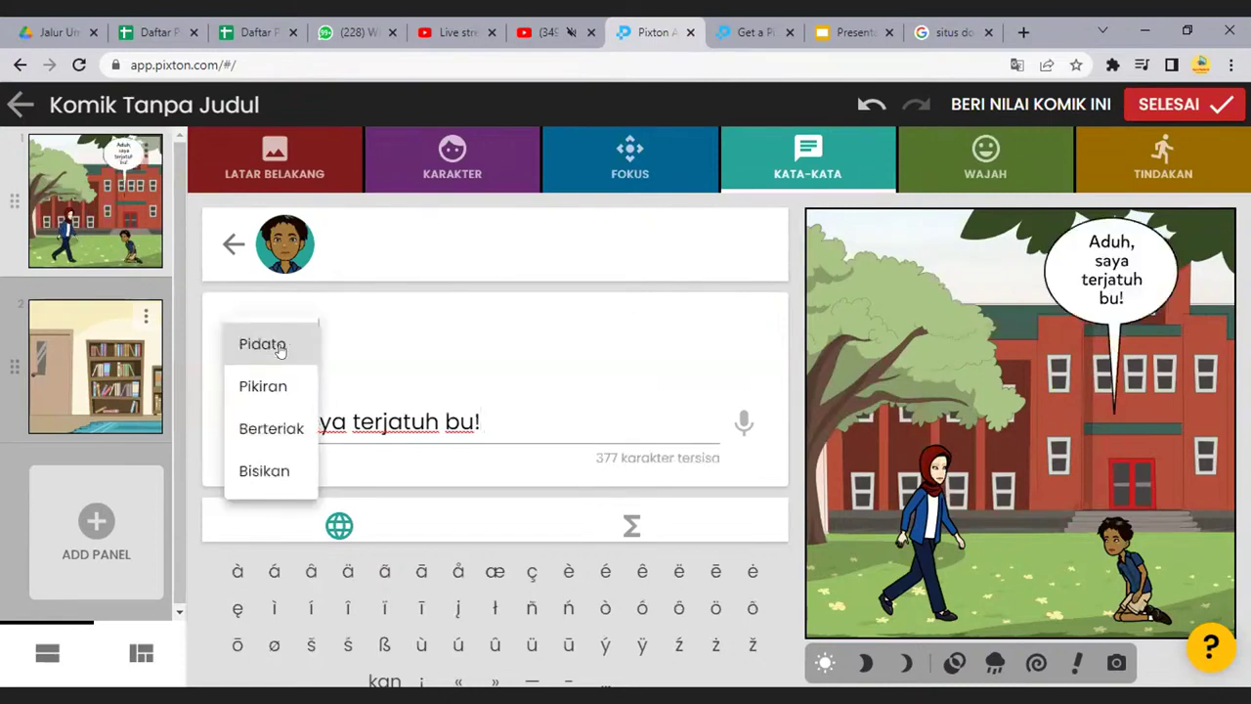
pyautogui.click(266, 429)
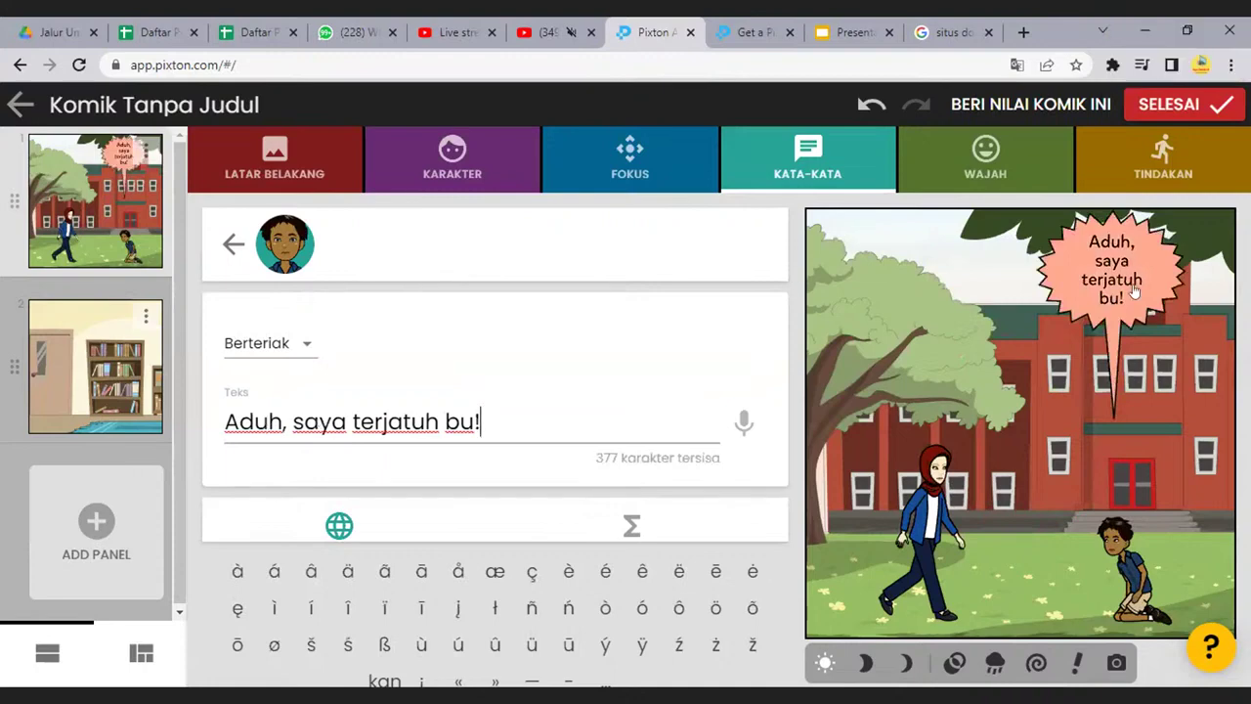
pyautogui.click(1111, 341)
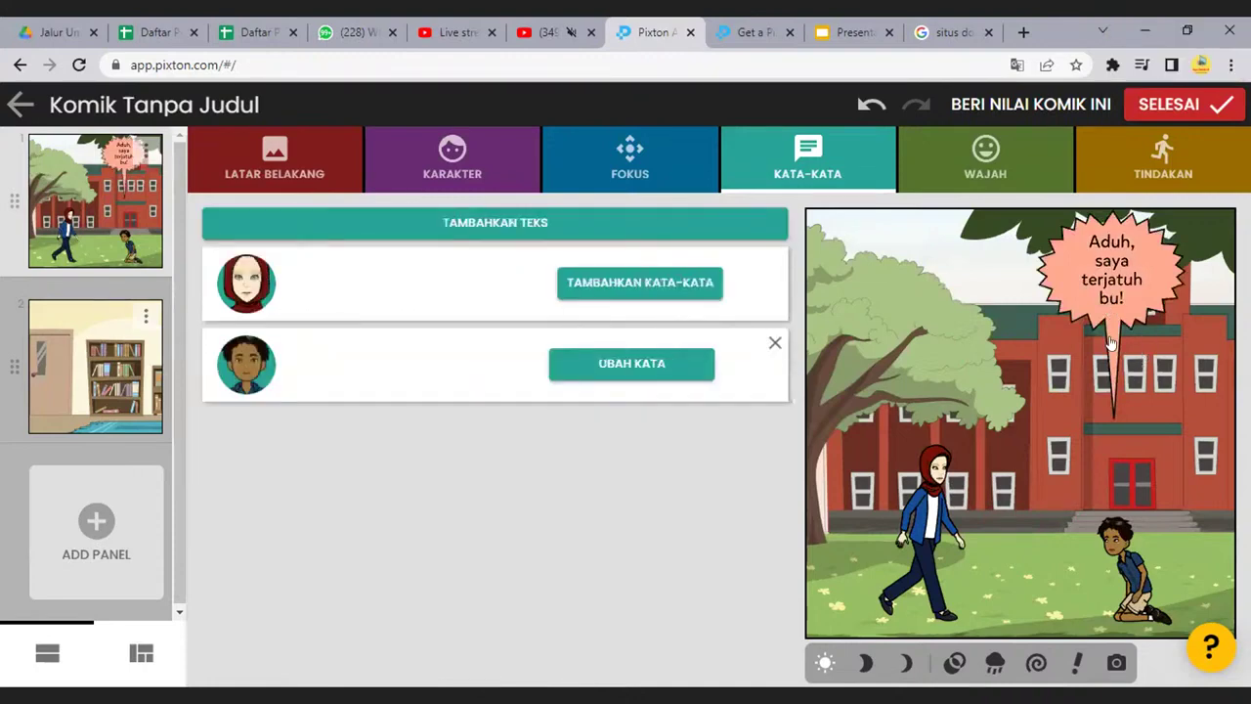
pyautogui.click(664, 369)
pyautogui.click(278, 356)
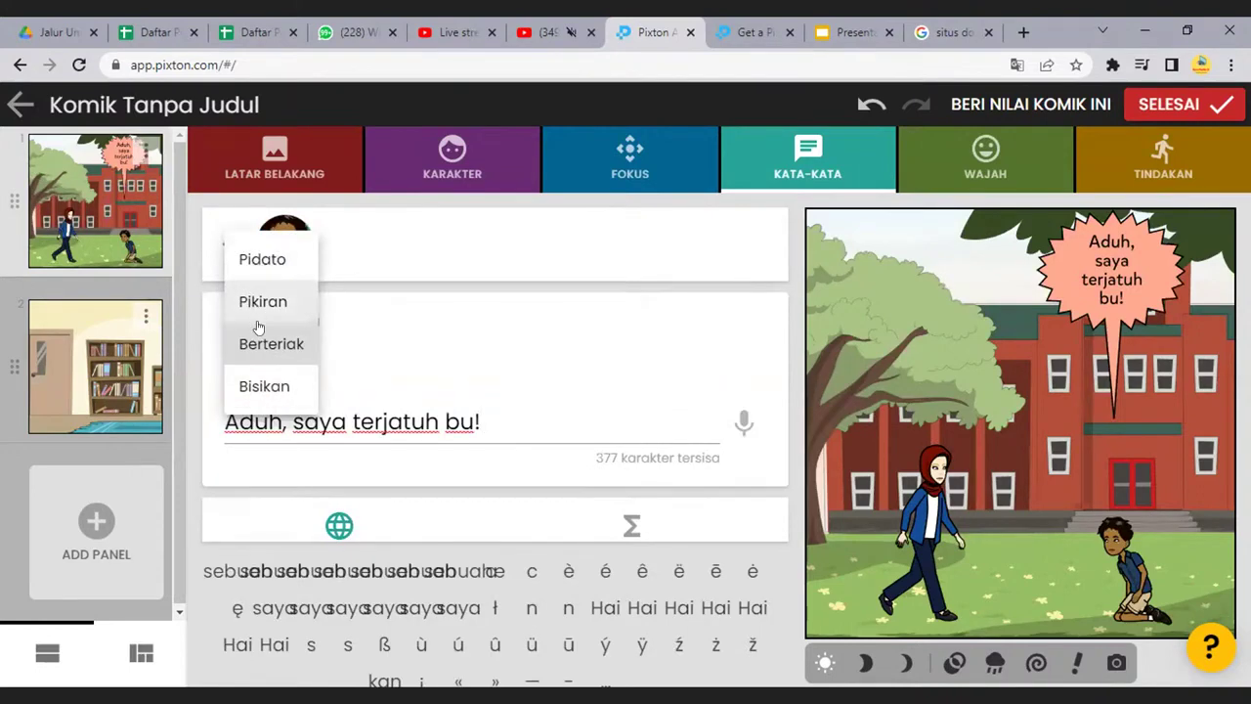
pyautogui.click(277, 342)
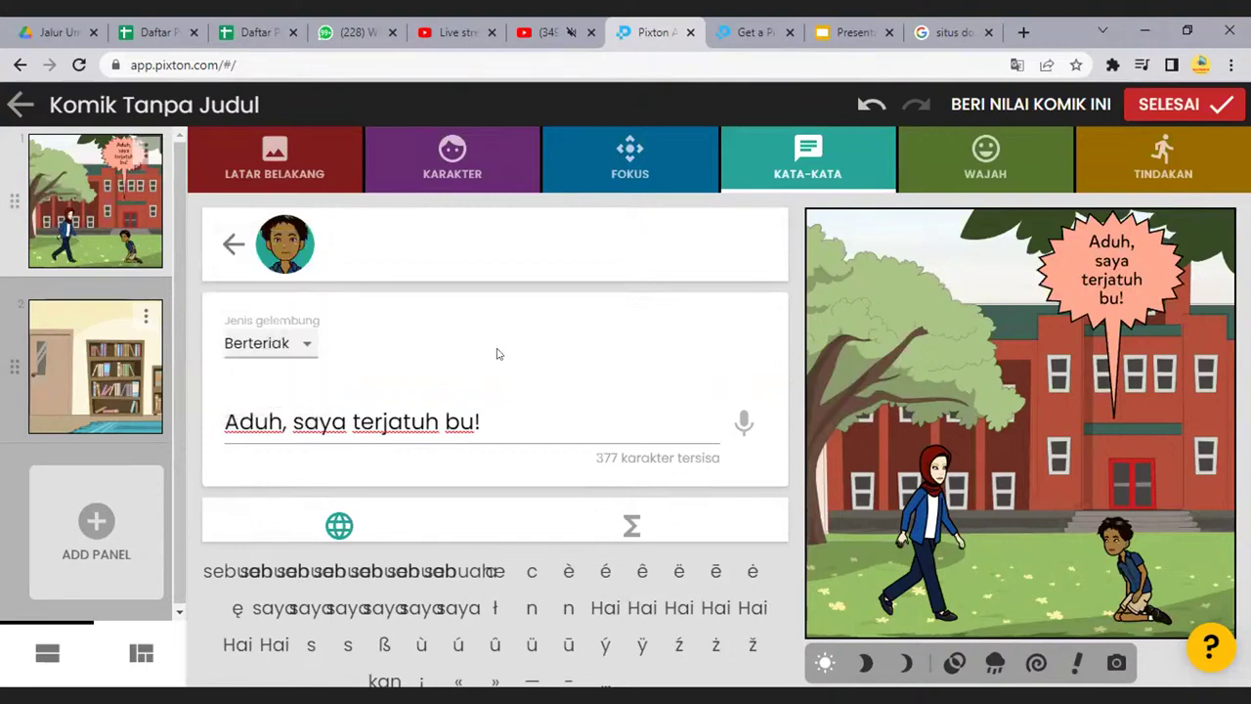
pyautogui.click(234, 244)
# Give the woman a Pidato speech bubble with the boy's name followed by "kamu kenapa?"
pyautogui.click(655, 277)
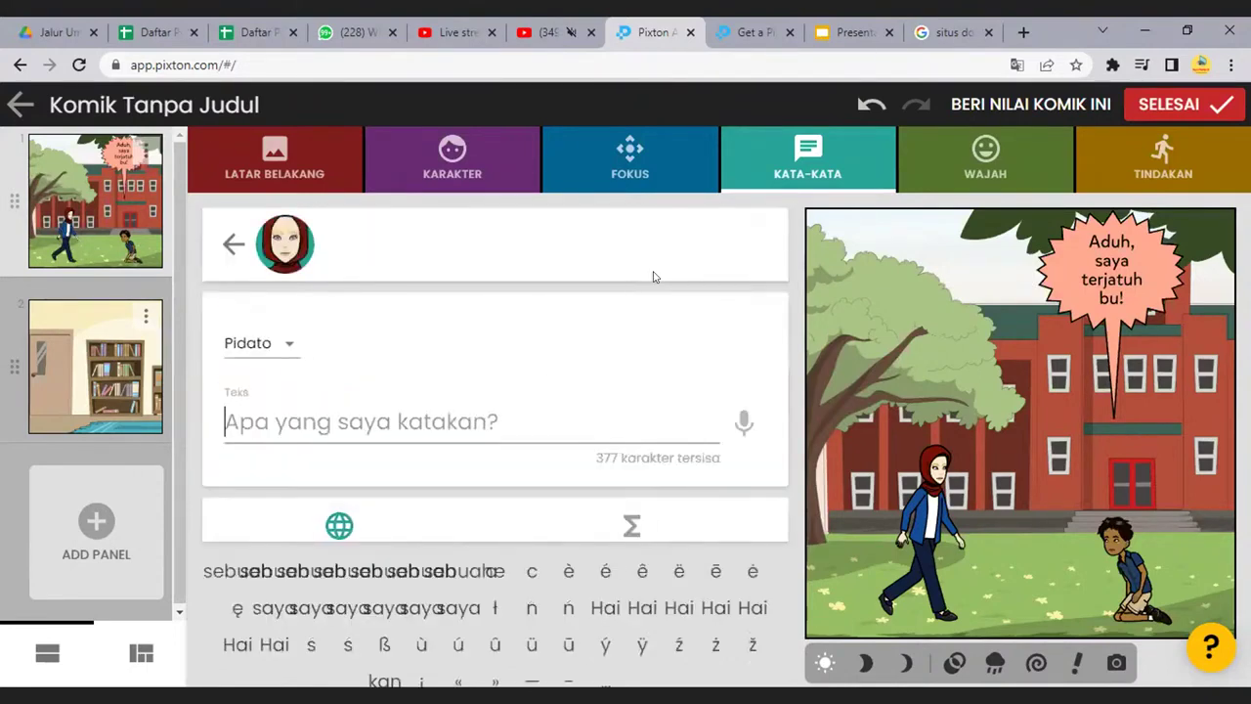
pyautogui.click(290, 350)
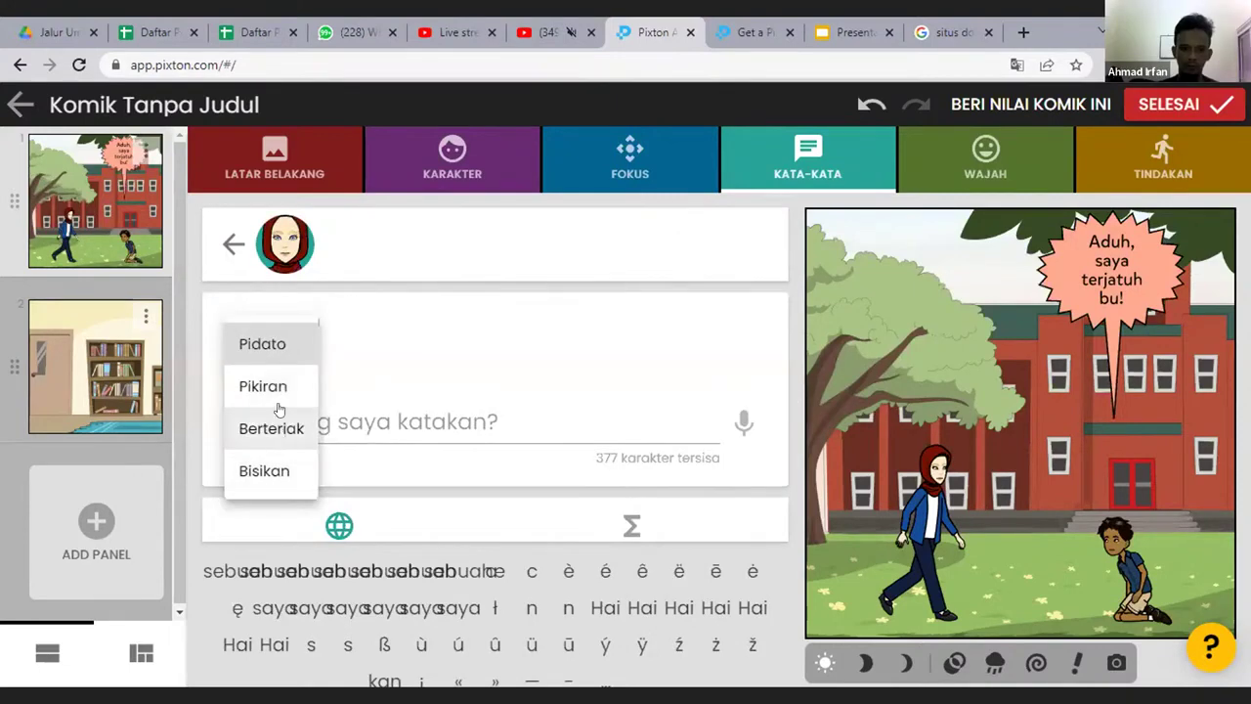
pyautogui.click(279, 345)
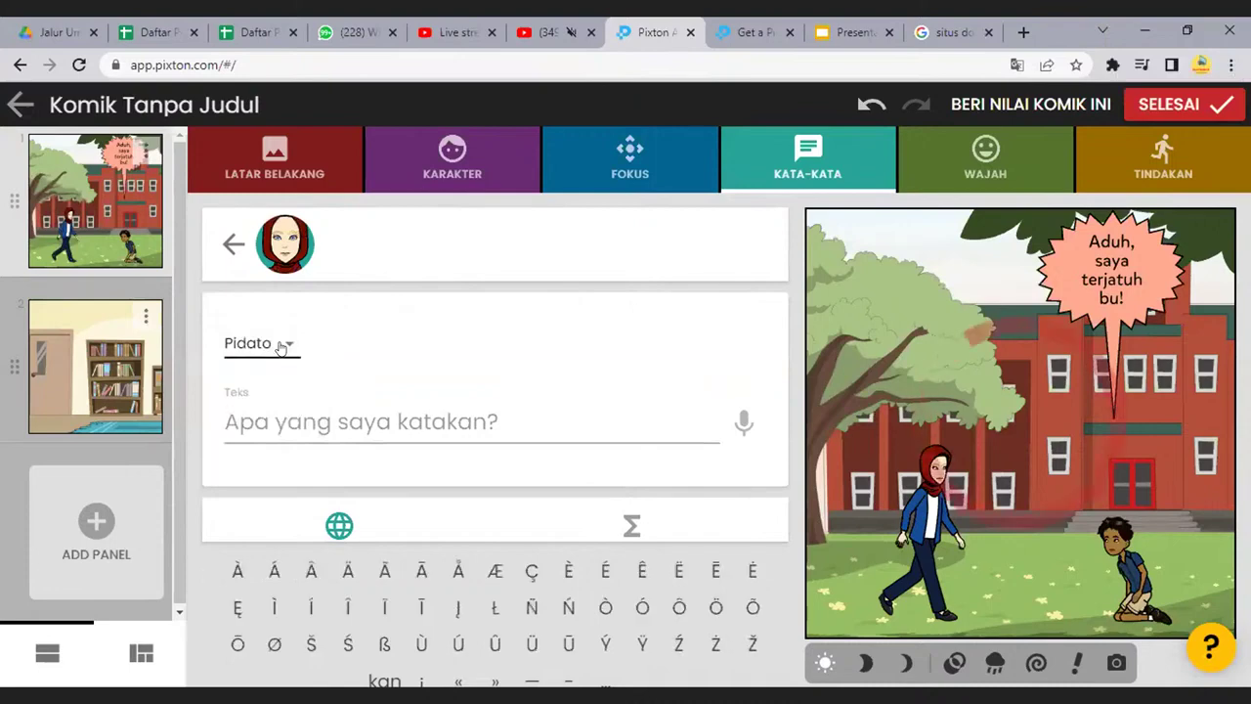
pyautogui.write('Andi')
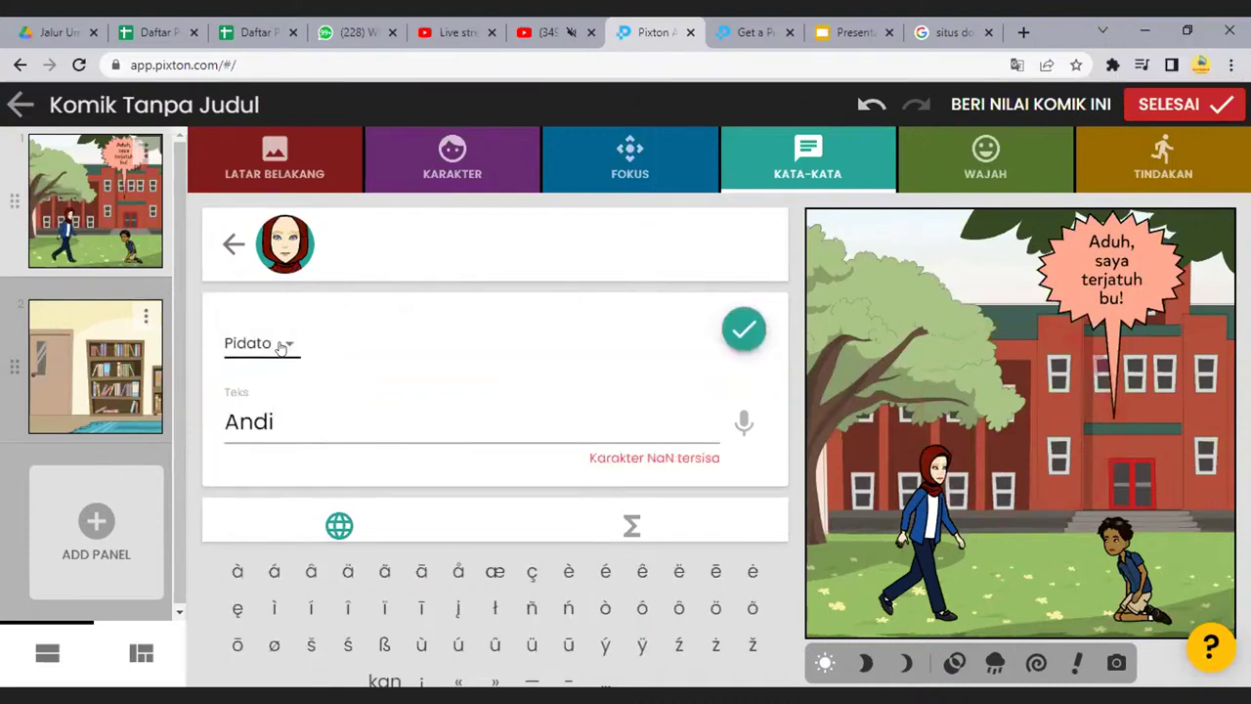
pyautogui.write(' kamu kenapa')
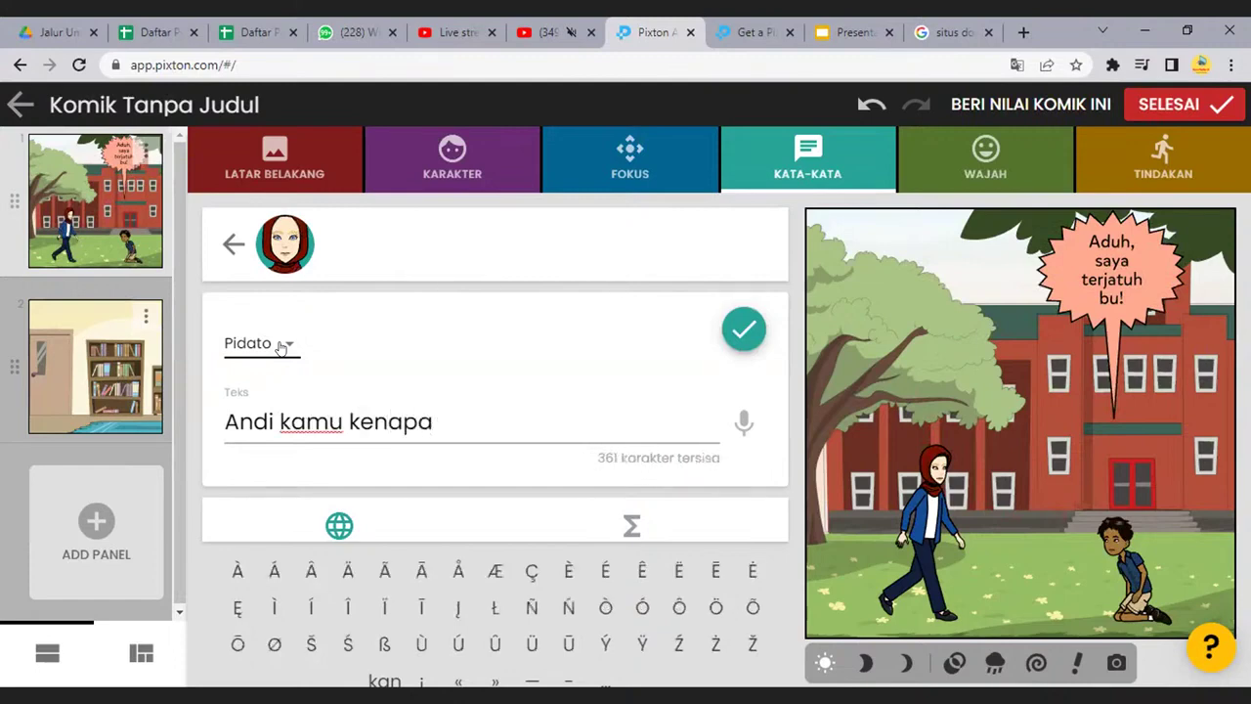
pyautogui.write('?')
pyautogui.click(744, 332)
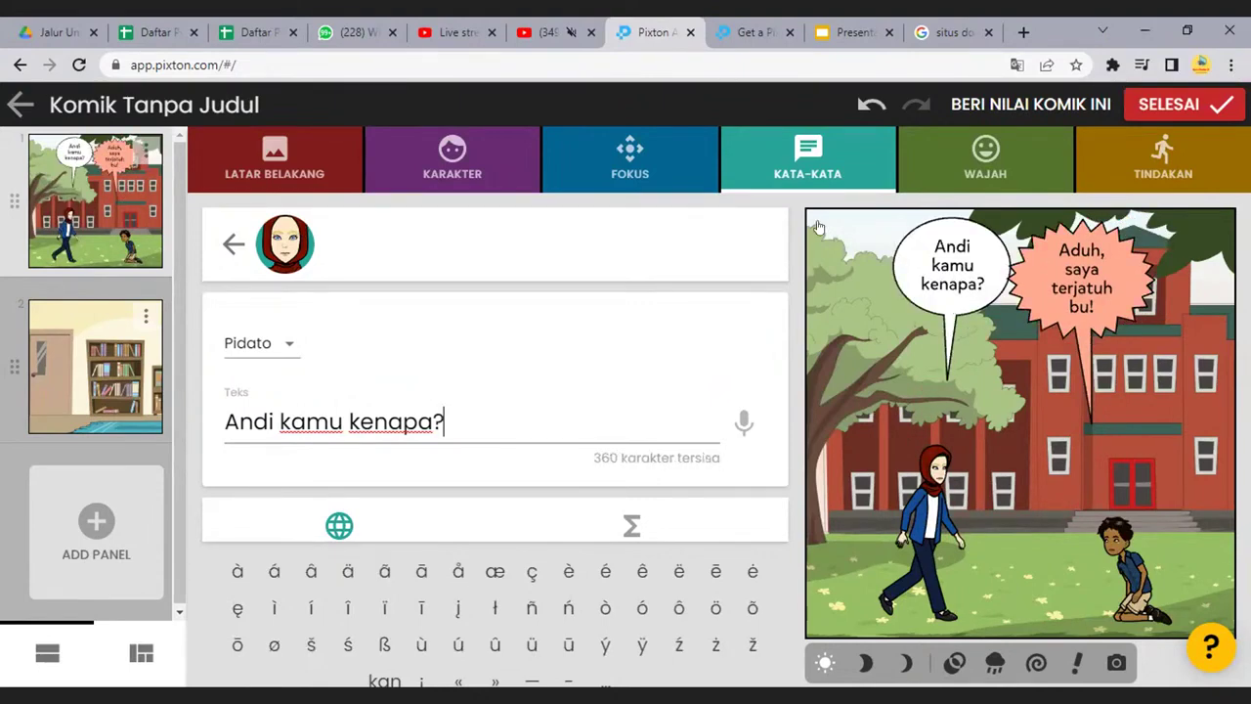
# Filter the woman's facial expressions by khawatir and give her the worried face with furrowed brows and slightly open red lips
pyautogui.click(641, 152)
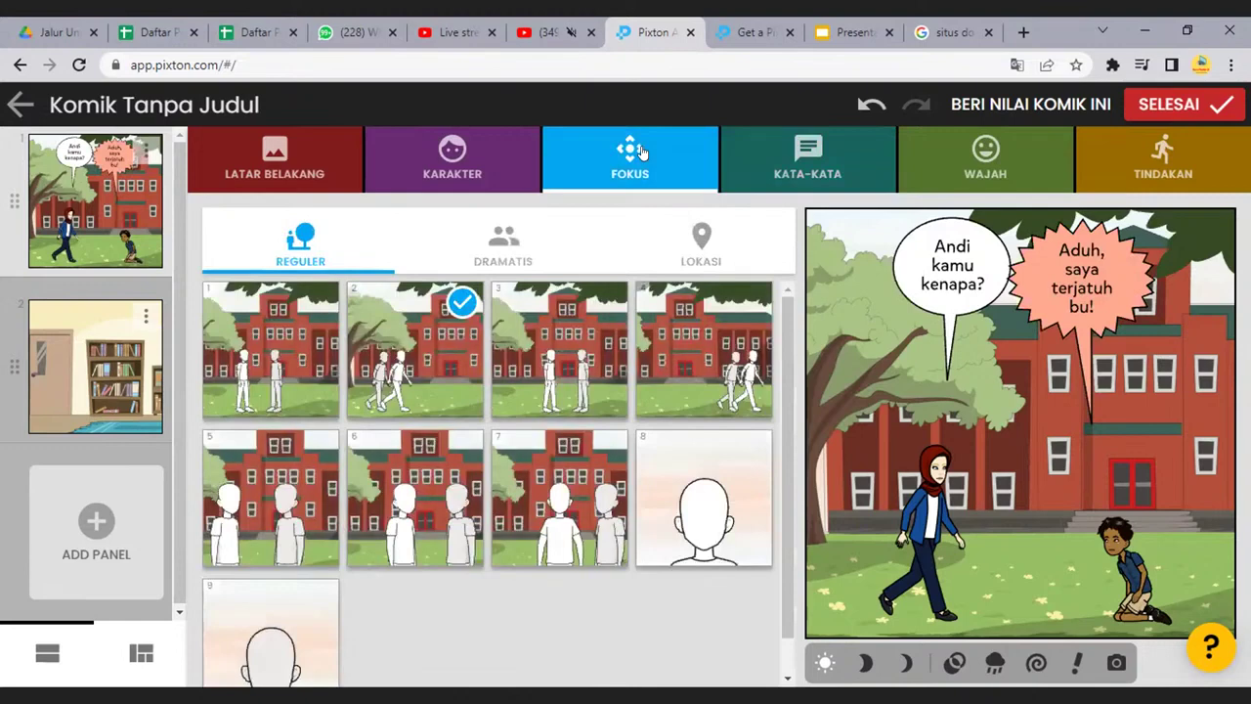
pyautogui.click(860, 162)
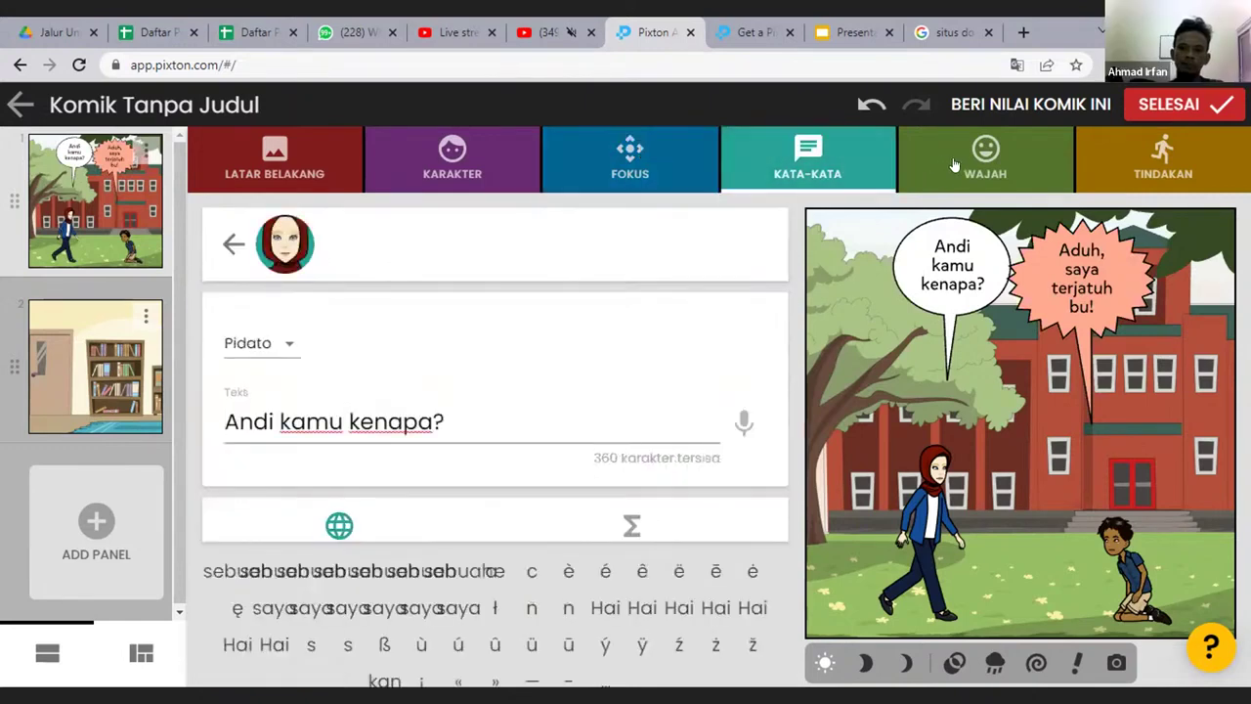
pyautogui.click(967, 161)
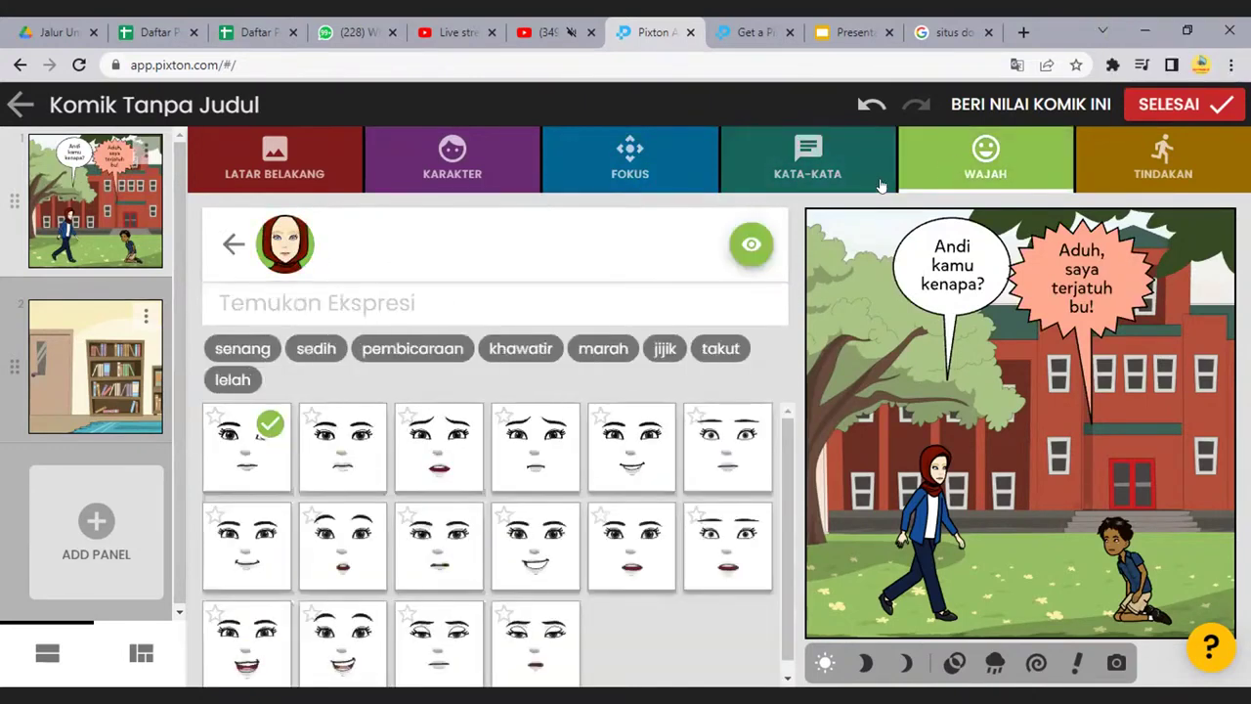
pyautogui.click(422, 467)
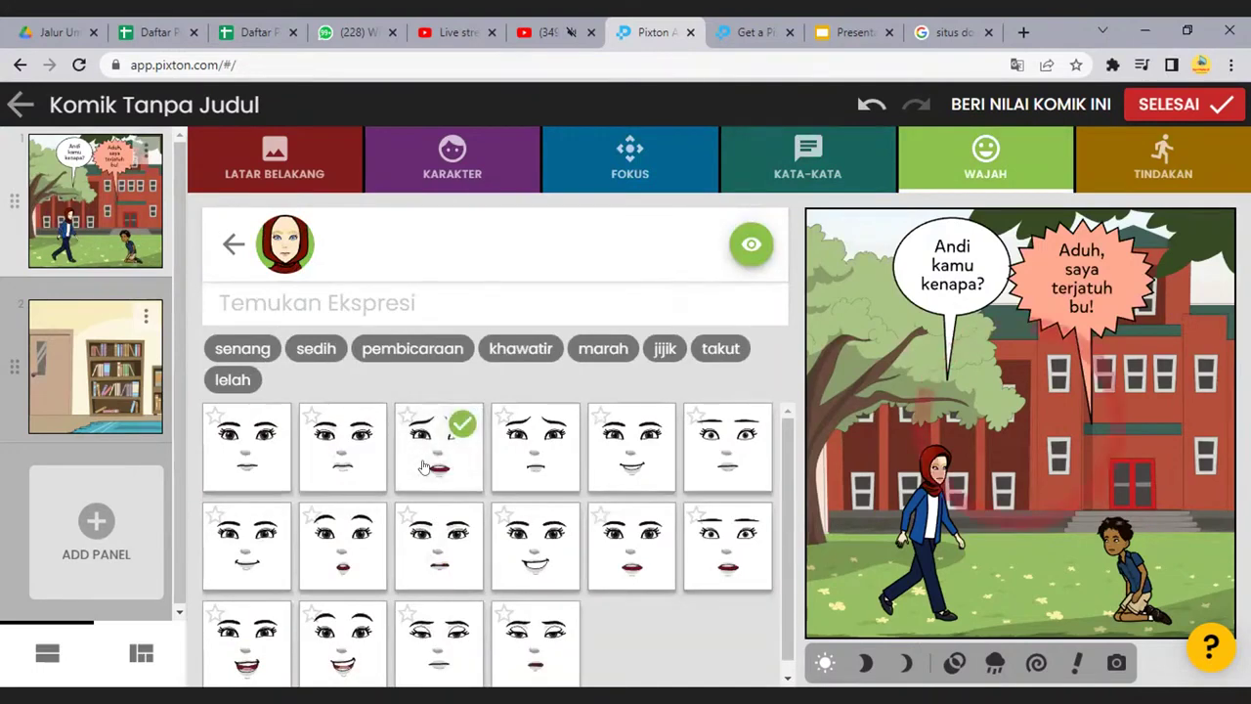
pyautogui.click(518, 350)
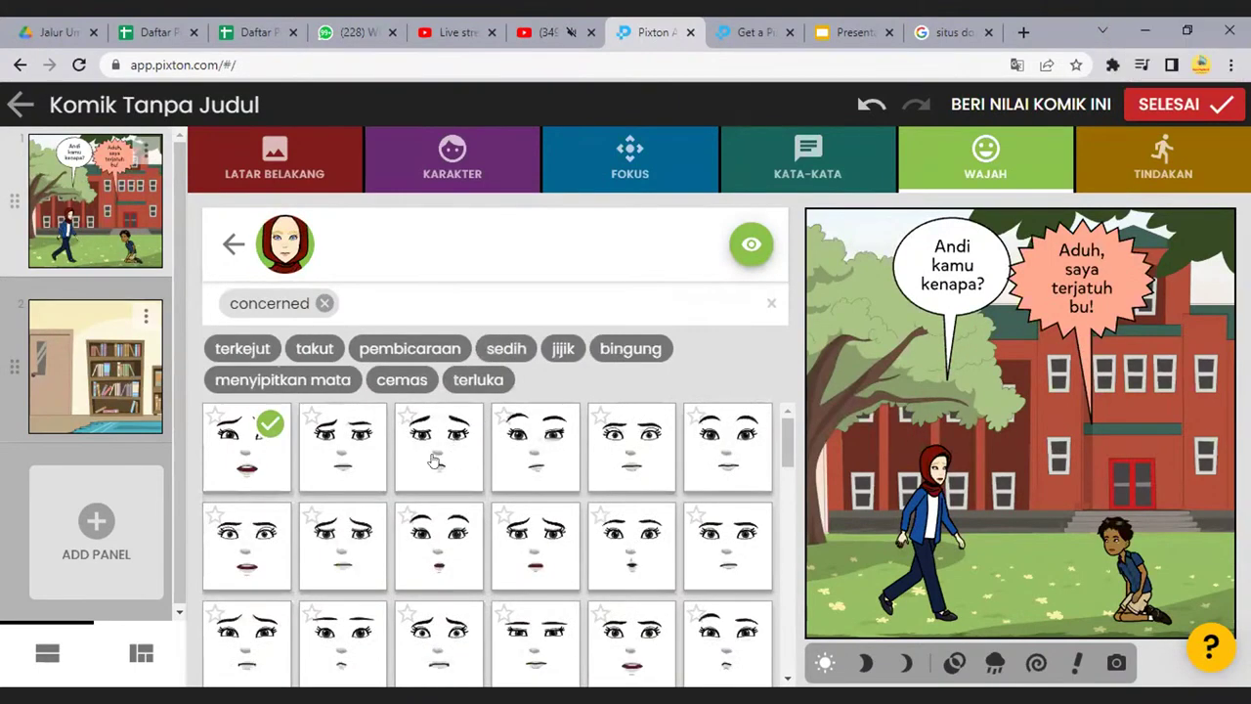
pyautogui.click(504, 554)
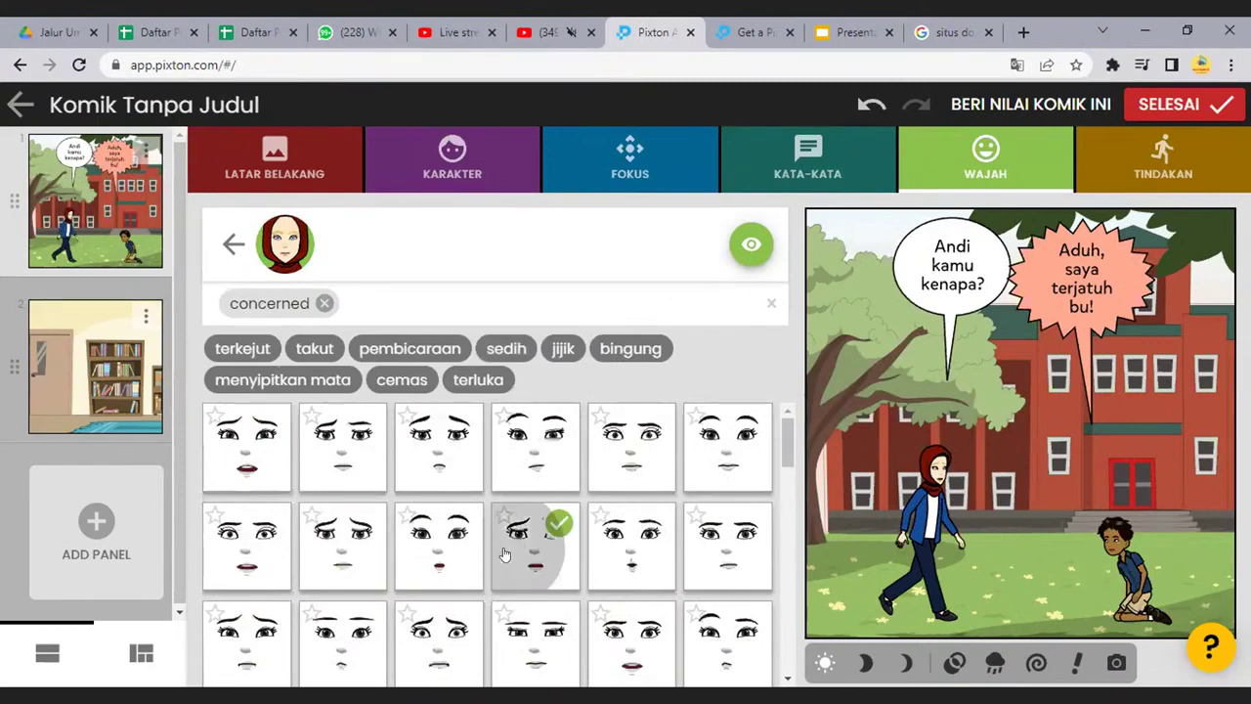
pyautogui.click(233, 243)
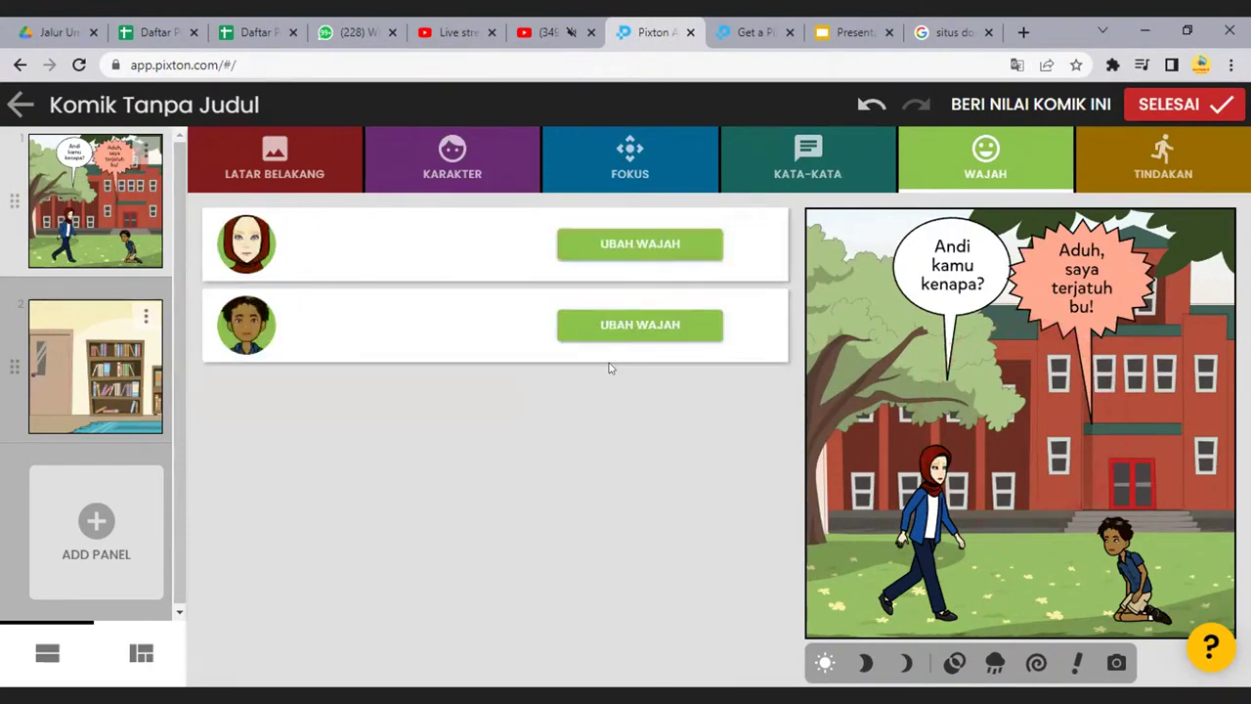
# Filter the boy's facial expressions by sedih and give him the crying face with closed eyes and drops flying around his head
pyautogui.click(626, 325)
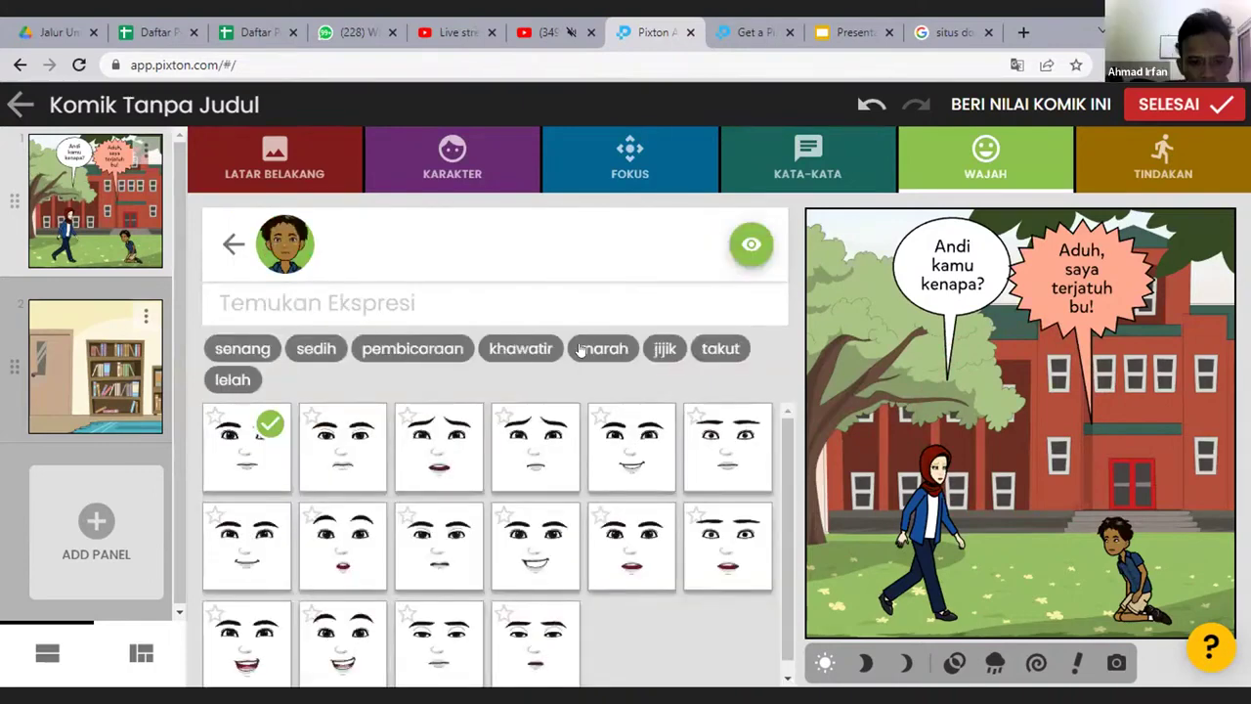
pyautogui.click(309, 355)
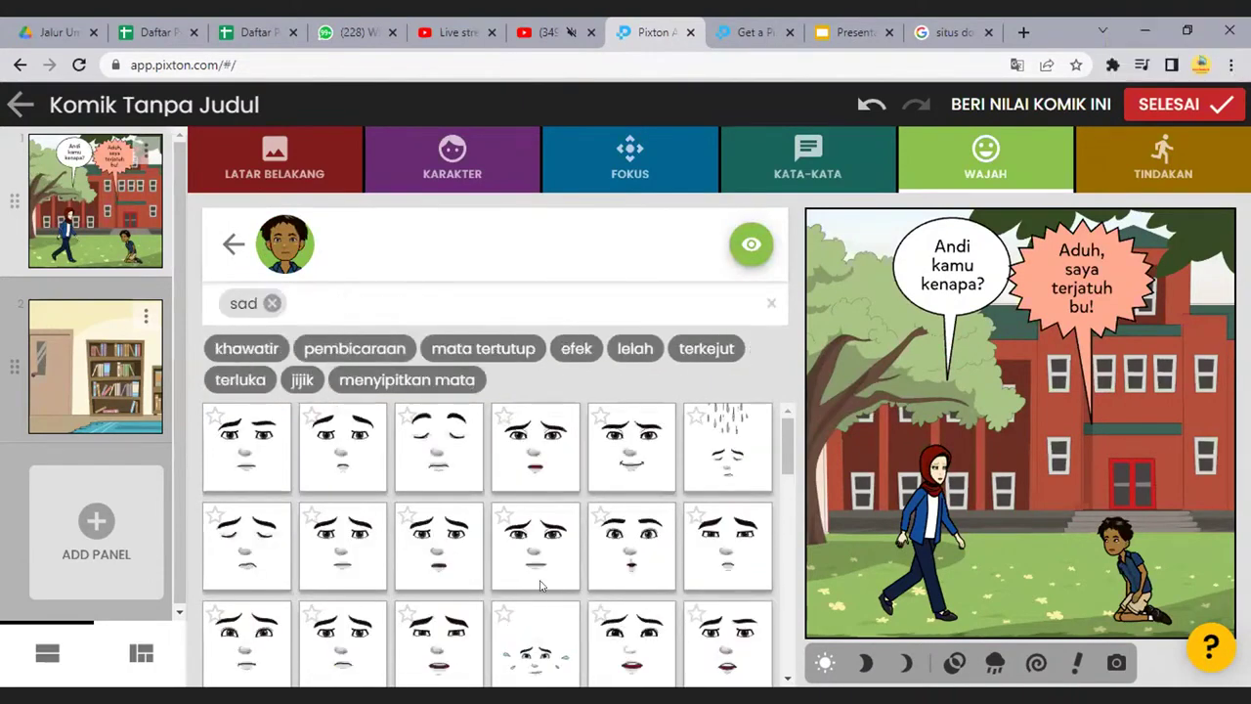
pyautogui.scroll(-5, 540, 584)
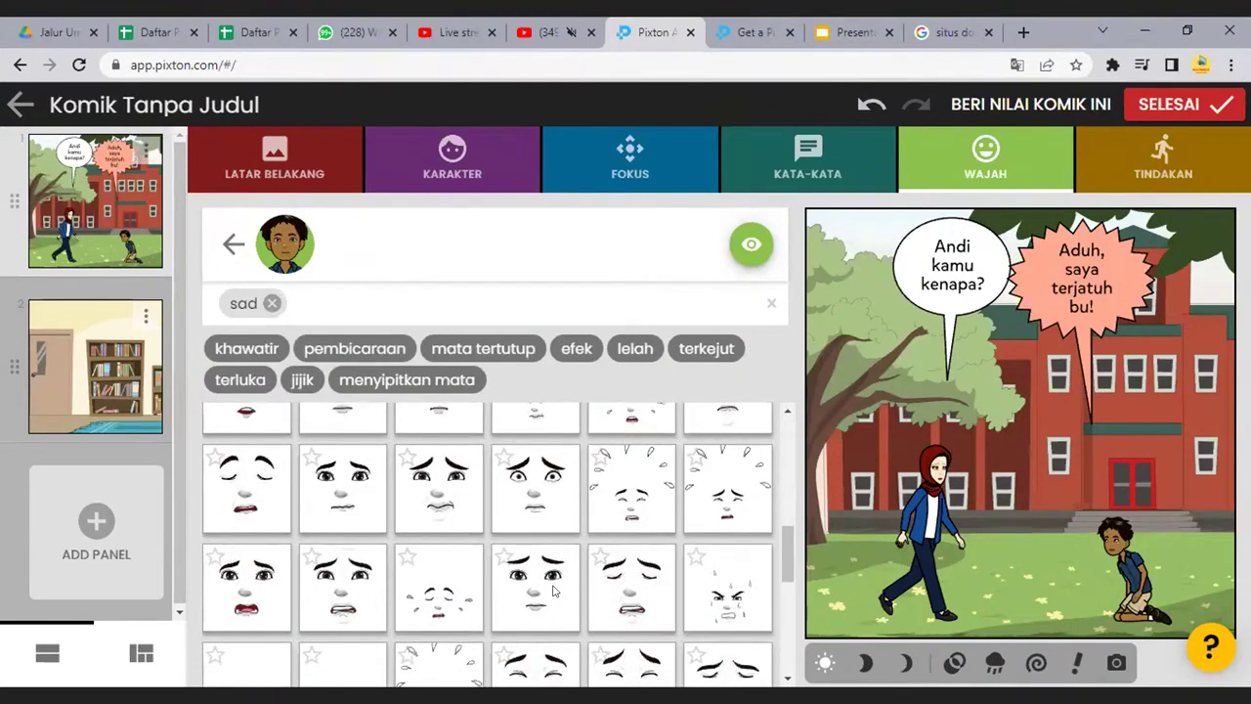
pyautogui.click(626, 486)
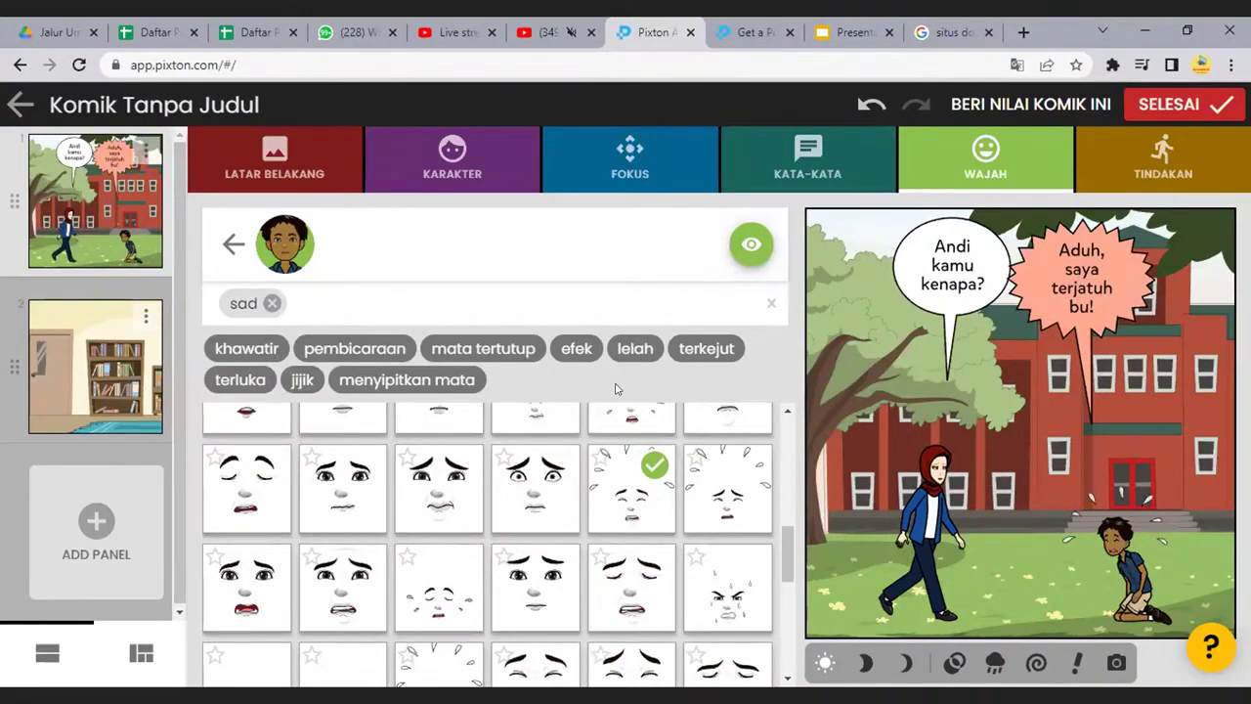
pyautogui.click(231, 246)
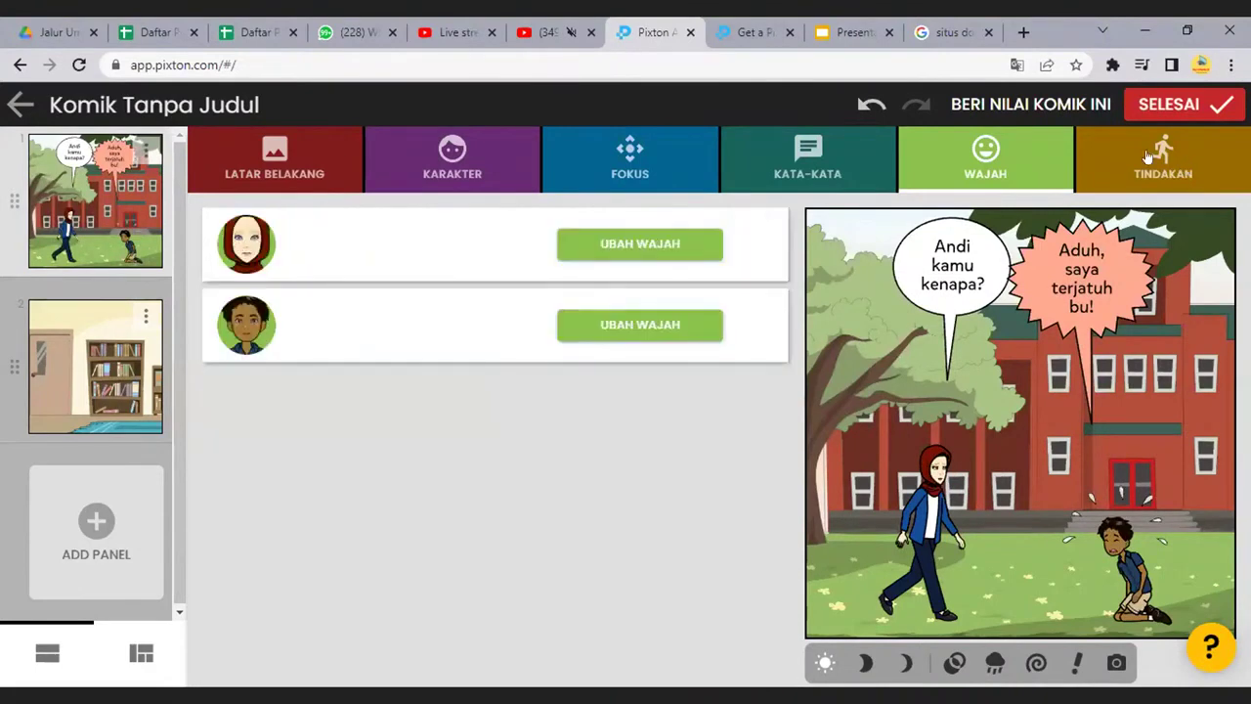
# Open the action settings for the first panel's characters
pyautogui.click(1148, 157)
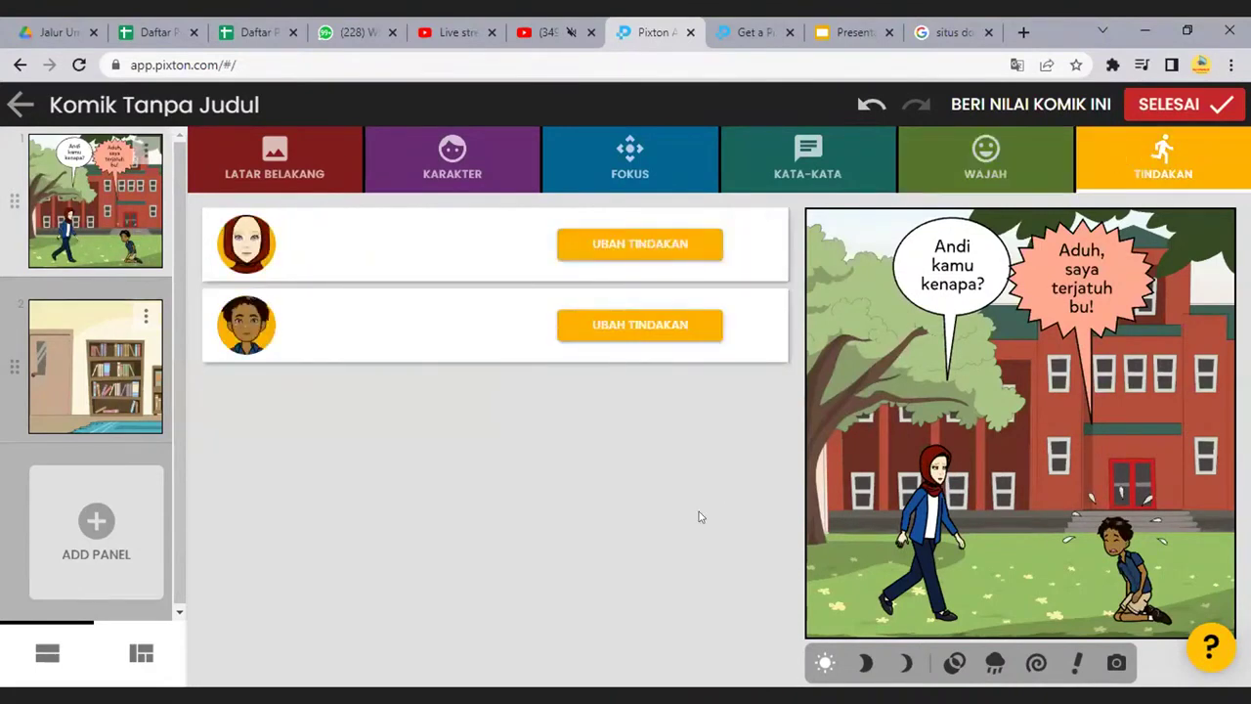